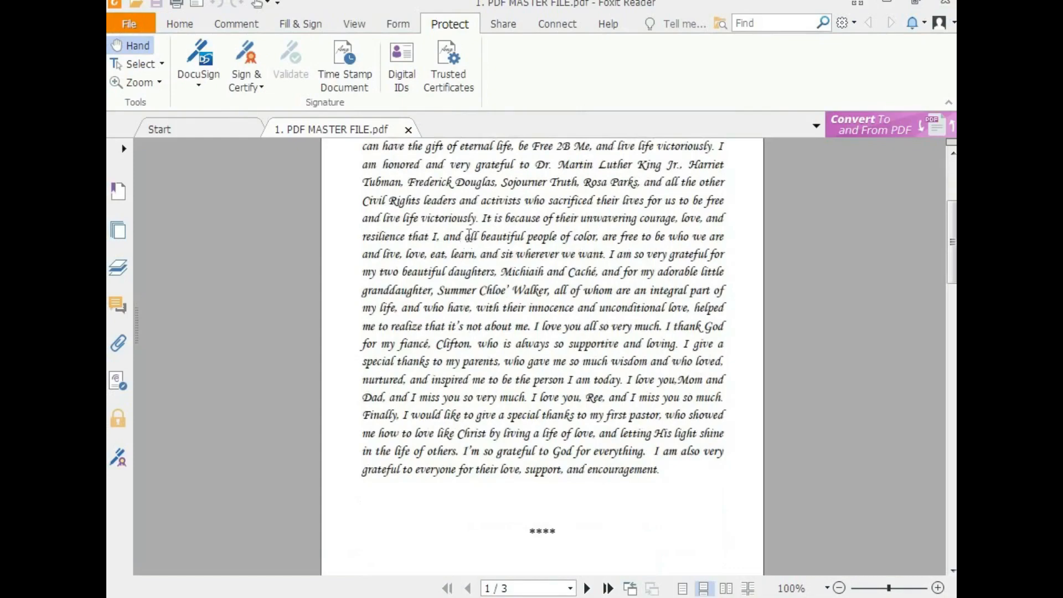
Skim all three pages of the PDF to examine the overall layout of the Acknowledgments and Chapter 1.
{"action": "scroll", "coordinate": [467, 238], "scroll_direction": "up", "scroll_amount": 3}
{"action": "scroll", "coordinate": [491, 231], "scroll_direction": "down", "scroll_amount": 10}
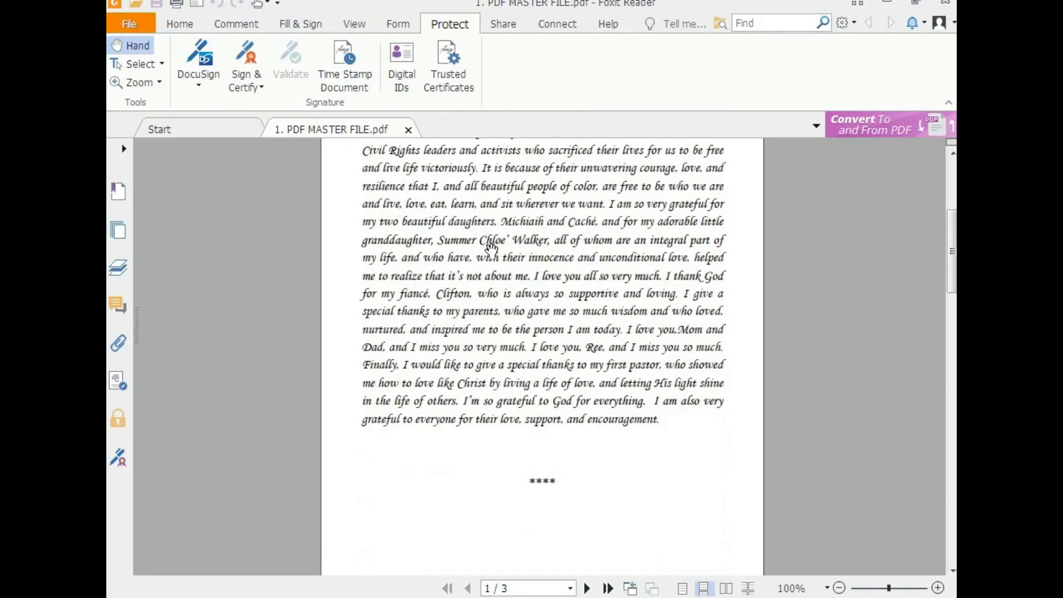
{"action": "scroll", "coordinate": [498, 264], "scroll_direction": "down", "scroll_amount": 2}
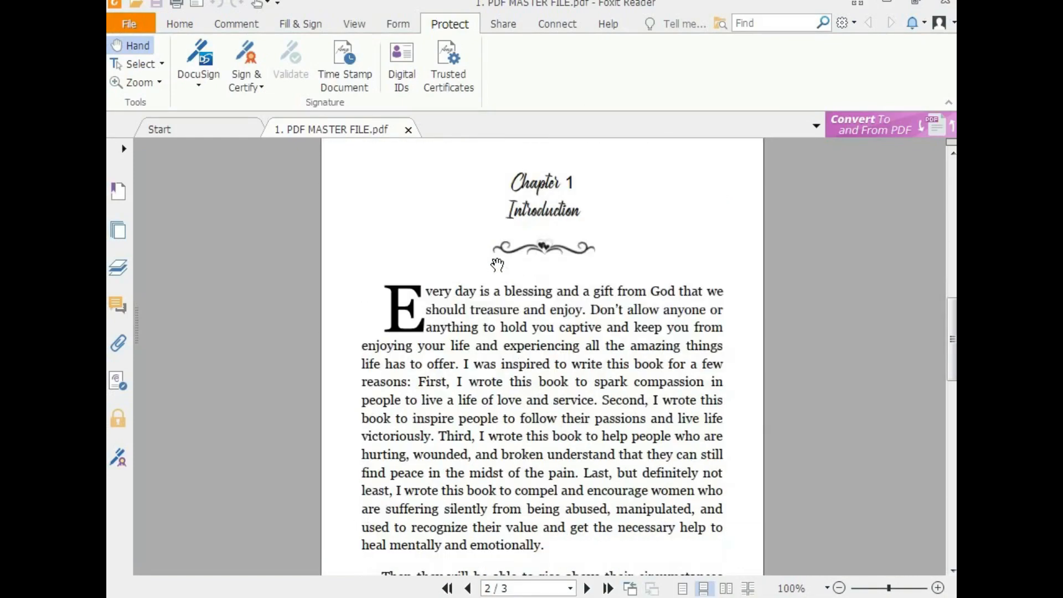
{"action": "scroll", "coordinate": [497, 265], "scroll_direction": "down", "scroll_amount": 12}
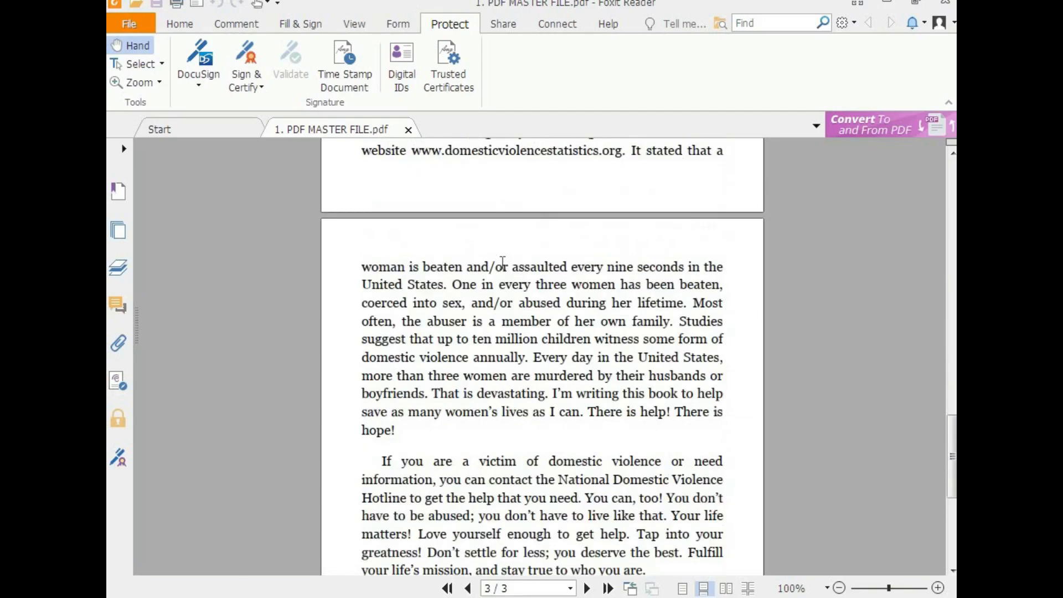
{"action": "scroll", "coordinate": [503, 262], "scroll_direction": "up", "scroll_amount": 3}
{"action": "scroll", "coordinate": [503, 262], "scroll_direction": "up", "scroll_amount": 20}
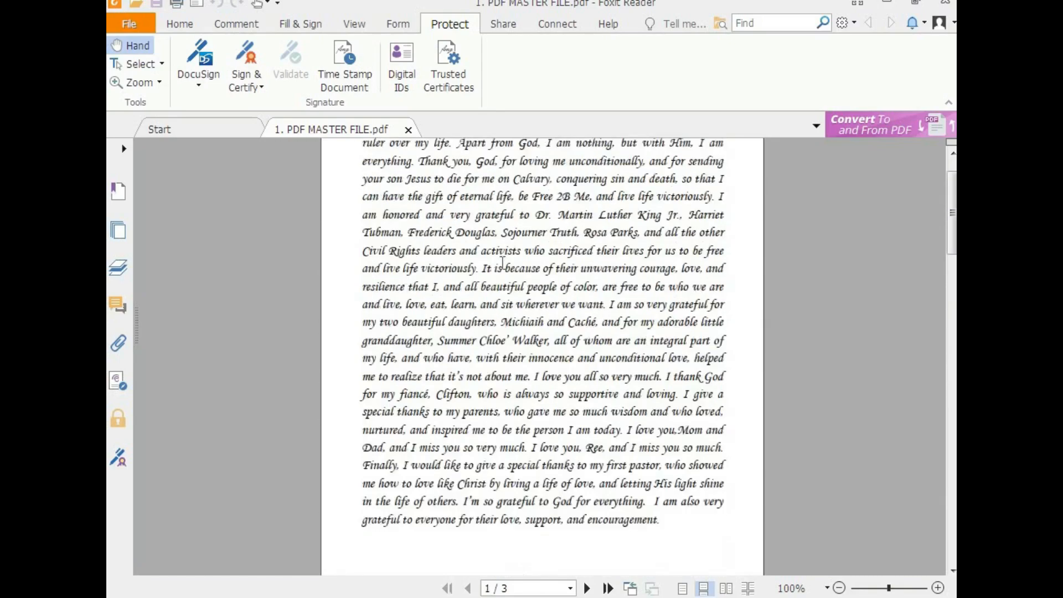
Examine the enlarged Acknowledgments page and the Chapter 1 opening for their heading styles, ornaments and body text formatting.
{"action": "scroll", "coordinate": [503, 271], "scroll_direction": "up", "scroll_amount": 2, "text": "ctrl"}
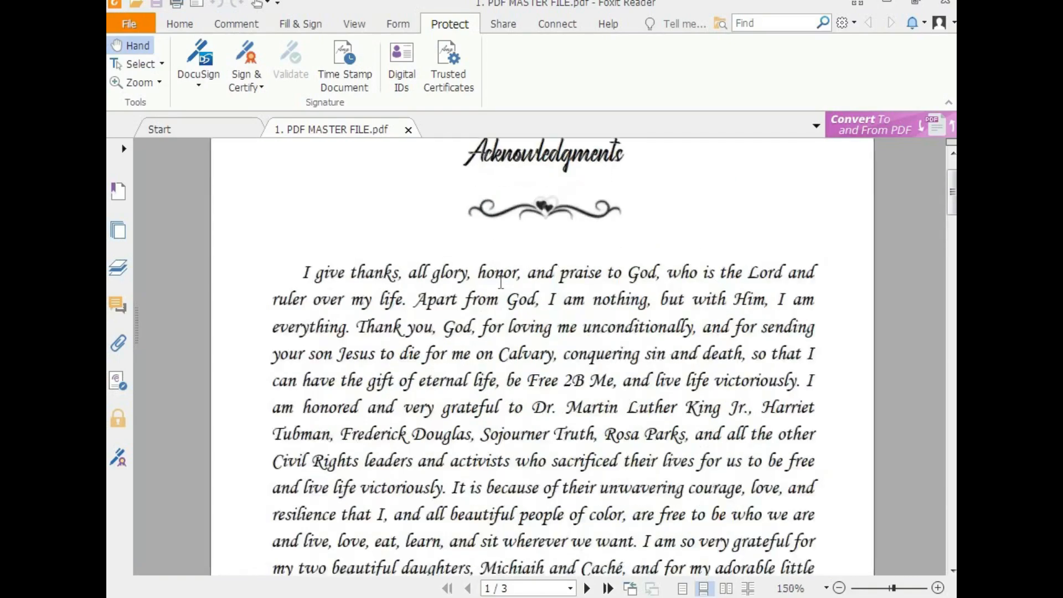
{"action": "scroll", "coordinate": [500, 284], "scroll_direction": "down", "scroll_amount": 1, "text": "ctrl"}
{"action": "scroll", "coordinate": [500, 290], "scroll_direction": "up", "scroll_amount": 2}
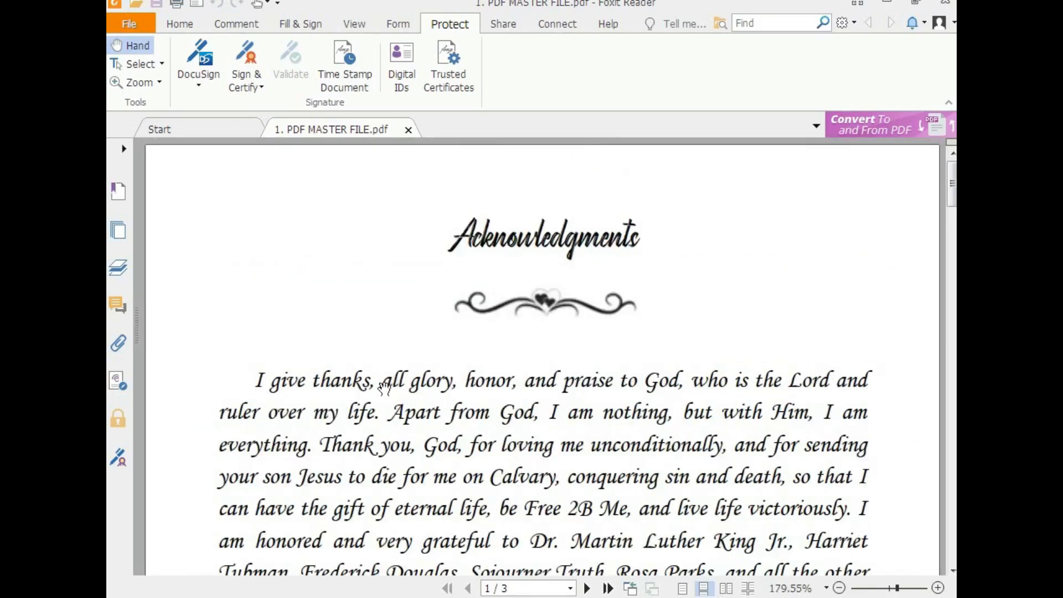
{"action": "left_click_drag", "start_coordinate": [448, 238], "coordinate": [650, 234]}
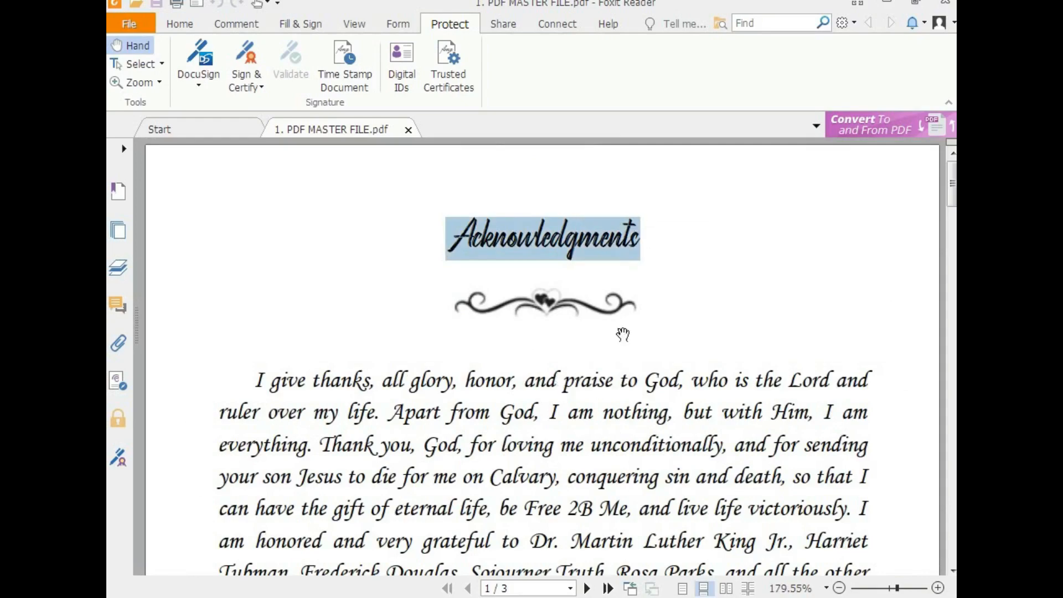
{"action": "scroll", "coordinate": [579, 408], "scroll_direction": "down", "scroll_amount": 3}
{"action": "scroll", "coordinate": [579, 408], "scroll_direction": "down", "scroll_amount": 1}
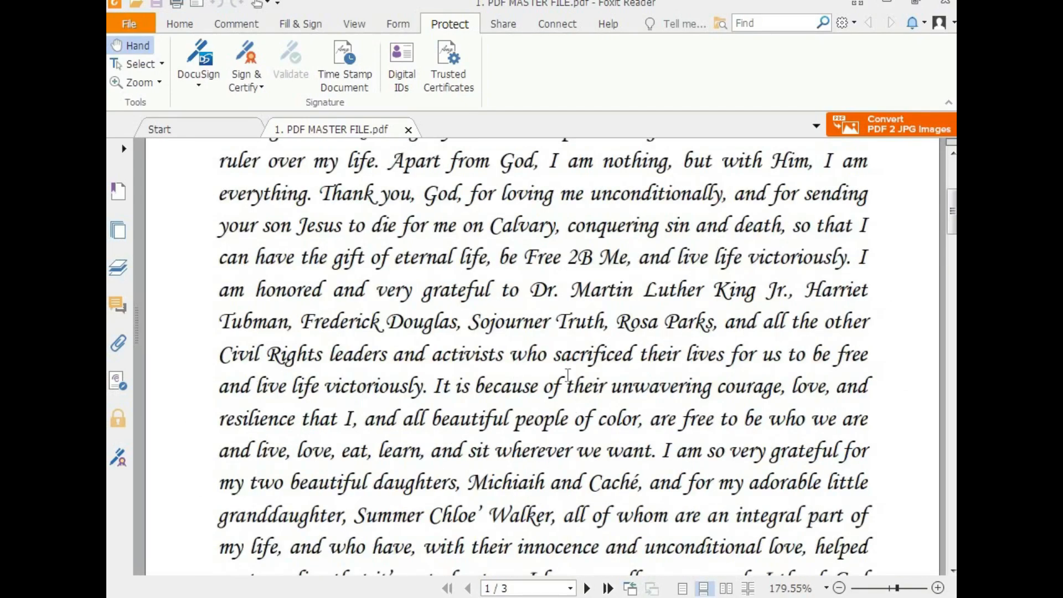
{"action": "scroll", "coordinate": [592, 398], "scroll_direction": "down", "scroll_amount": 4}
{"action": "scroll", "coordinate": [597, 395], "scroll_direction": "down", "scroll_amount": 3}
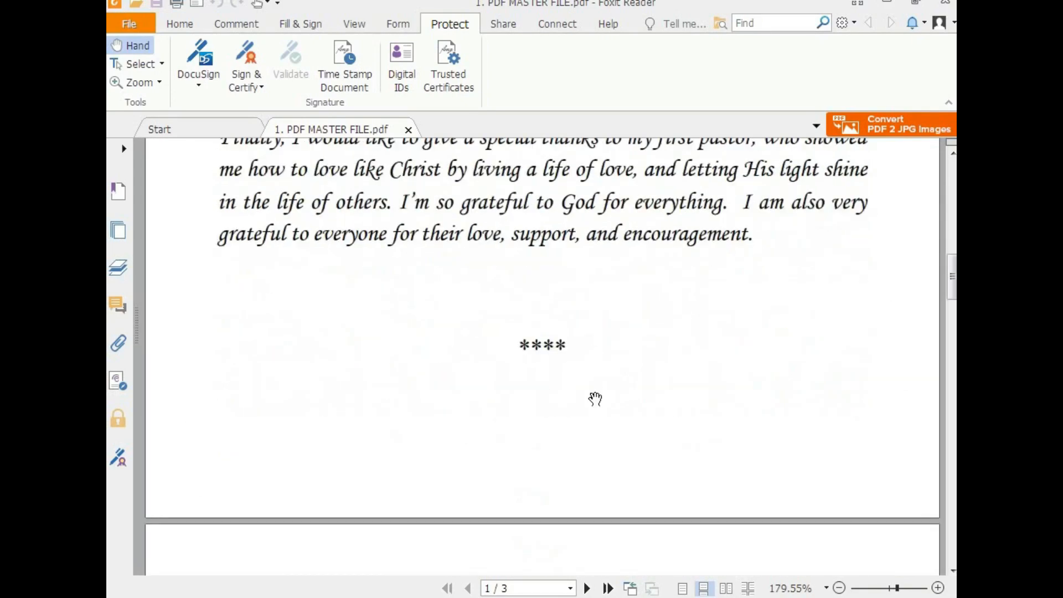
{"action": "scroll", "coordinate": [596, 399], "scroll_direction": "down", "scroll_amount": 5}
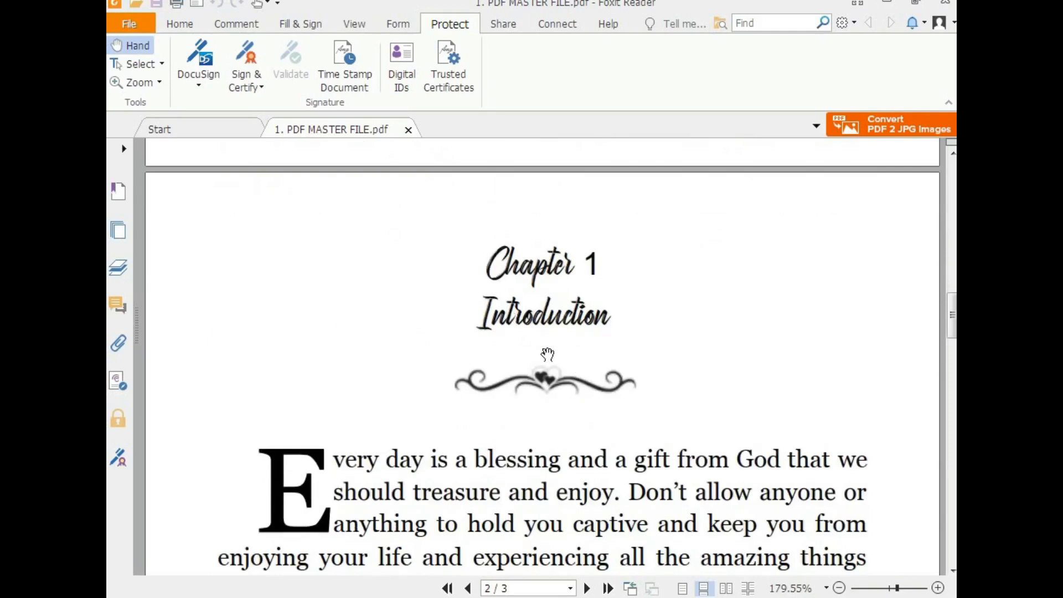
{"action": "scroll", "coordinate": [547, 354], "scroll_direction": "down", "scroll_amount": 3}
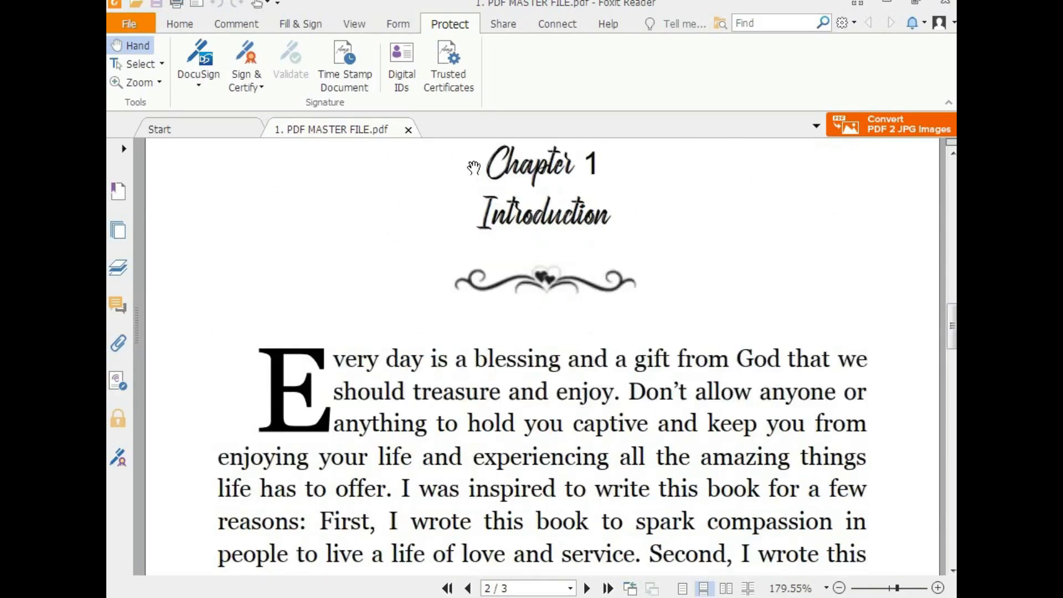
{"action": "scroll", "coordinate": [576, 238], "scroll_direction": "up", "scroll_amount": 4}
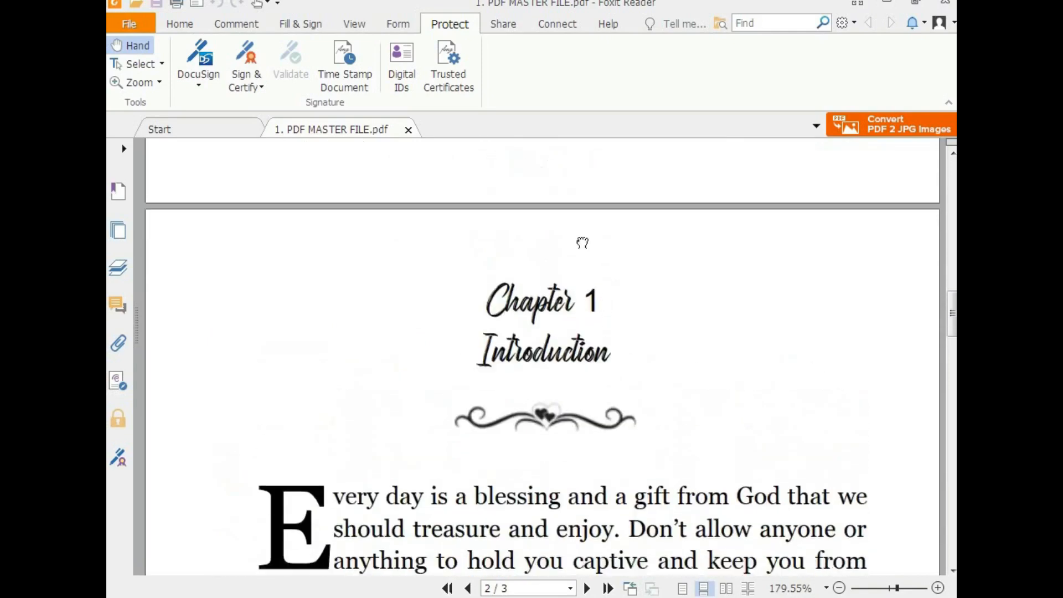
Read through the Chapter 1 body text to the document's end, and review the Acknowledgments text again.
{"action": "scroll", "coordinate": [583, 242], "scroll_direction": "down", "scroll_amount": 20}
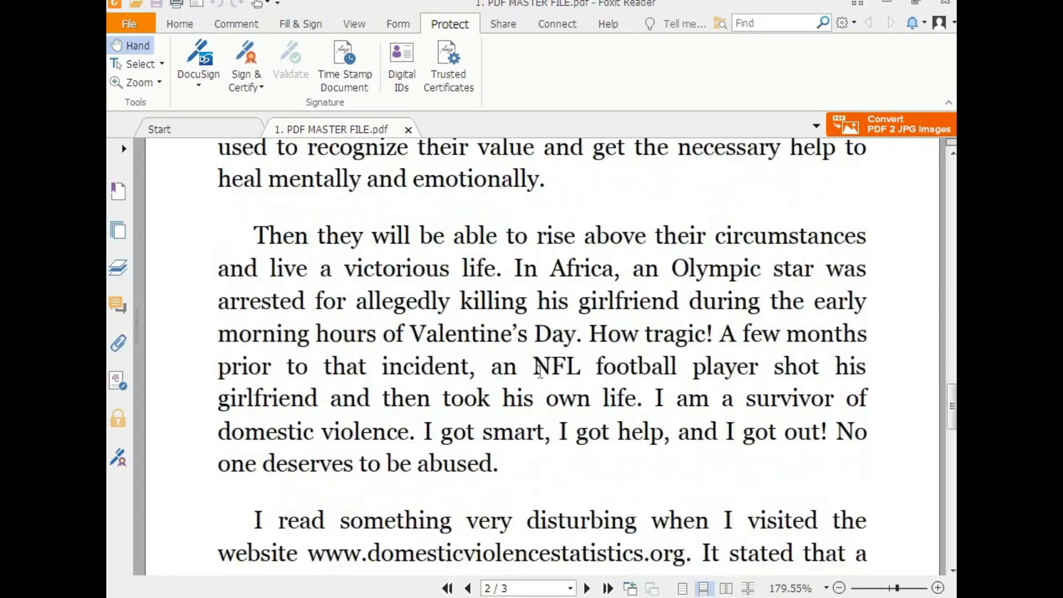
{"action": "scroll", "coordinate": [540, 372], "scroll_direction": "down", "scroll_amount": 15}
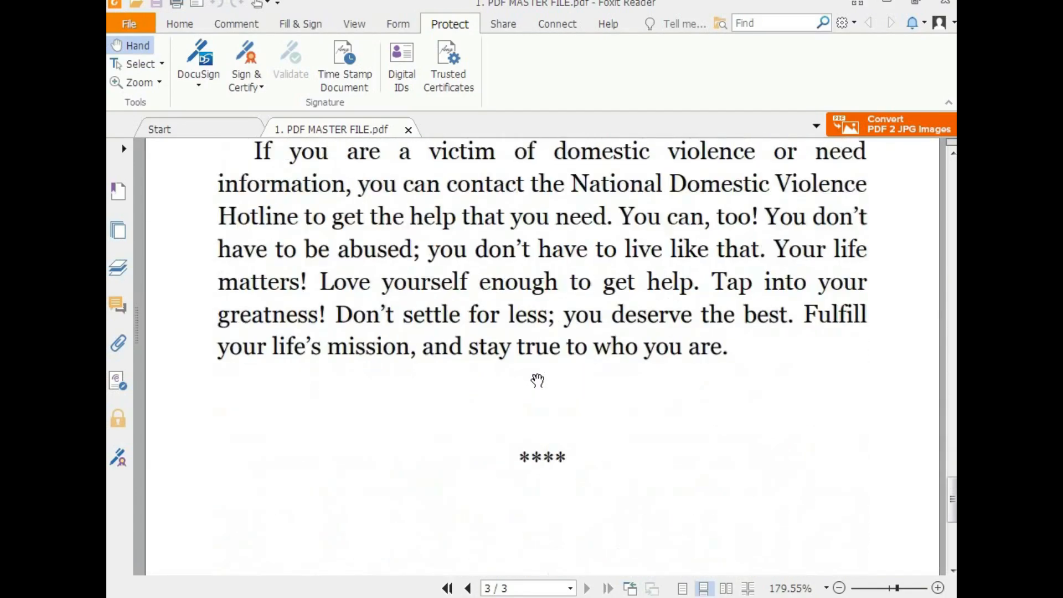
{"action": "scroll", "coordinate": [538, 381], "scroll_direction": "down", "scroll_amount": 2}
{"action": "scroll", "coordinate": [543, 352], "scroll_direction": "up", "scroll_amount": 3}
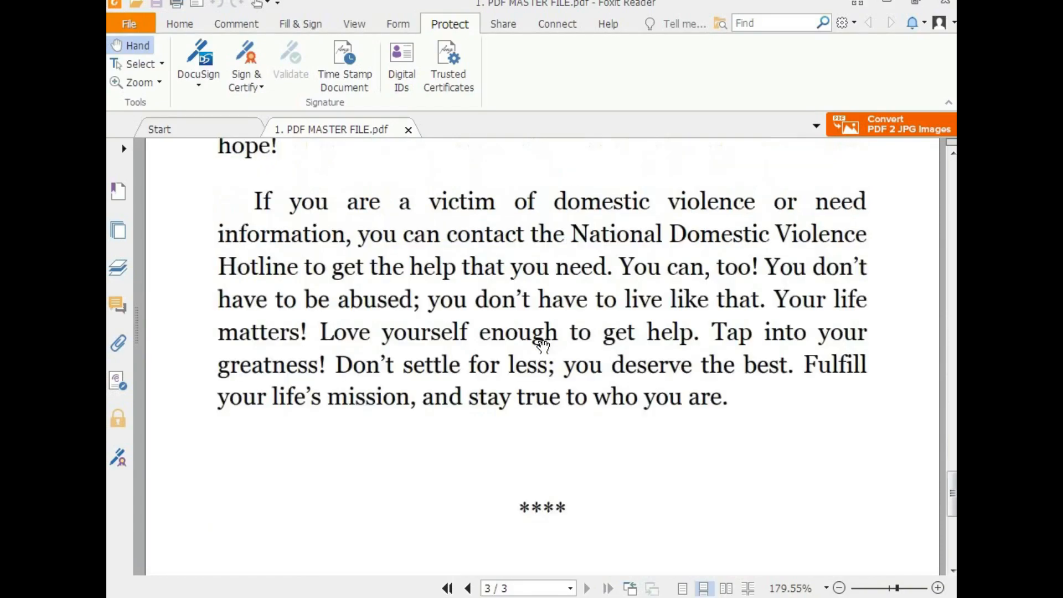
{"action": "scroll", "coordinate": [541, 346], "scroll_direction": "up", "scroll_amount": 20}
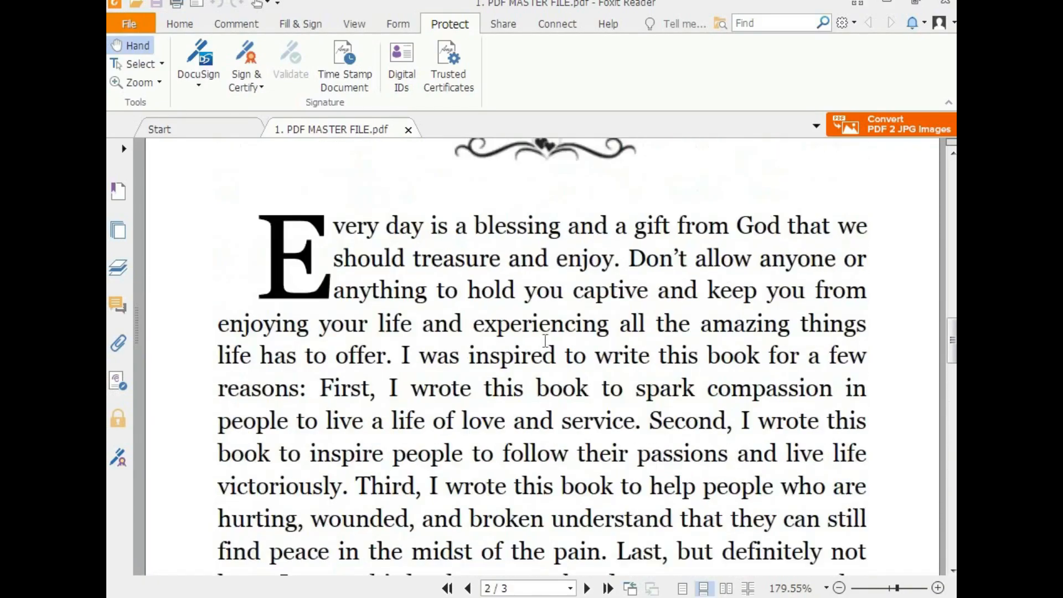
{"action": "scroll", "coordinate": [545, 341], "scroll_direction": "up", "scroll_amount": 6}
{"action": "scroll", "coordinate": [545, 340], "scroll_direction": "up", "scroll_amount": 8}
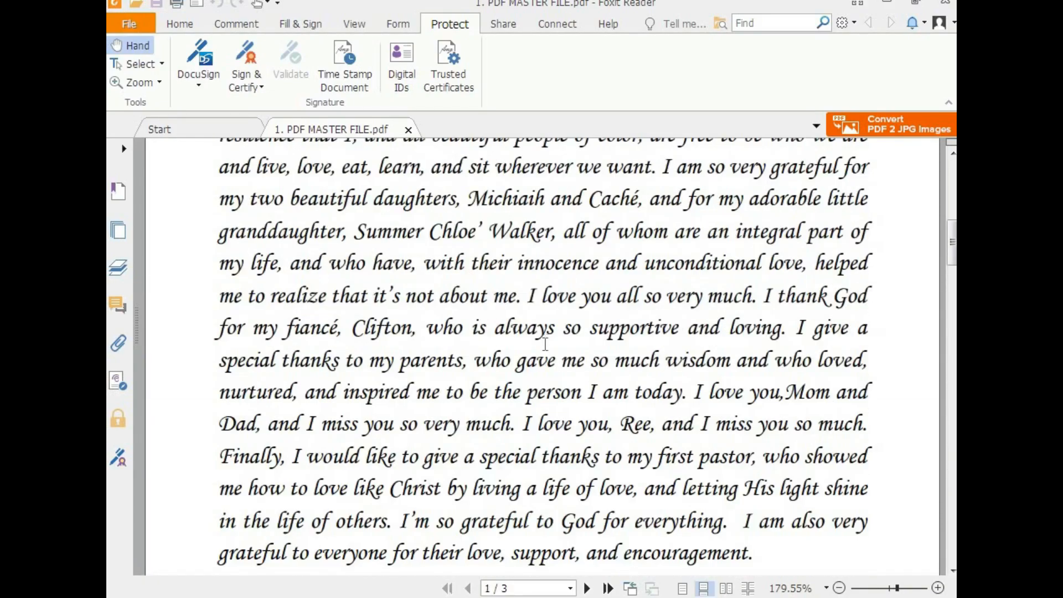
{"action": "scroll", "coordinate": [546, 346], "scroll_direction": "down", "scroll_amount": 4}
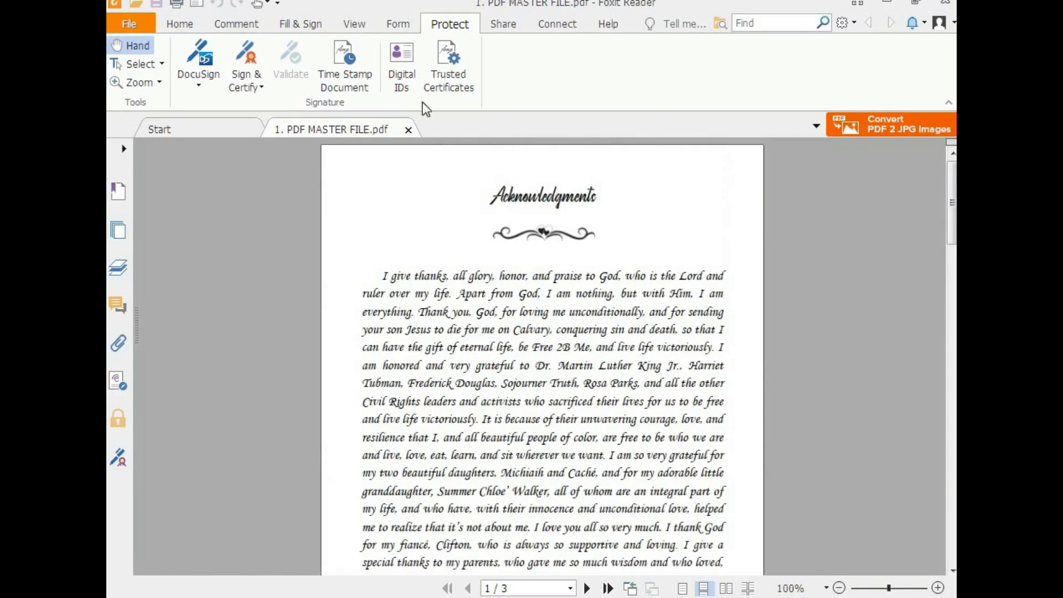
Open the PDF's document properties and compare its page size with the size recorded in the Notepad notes.
{"action": "left_click", "coordinate": [130, 24]}
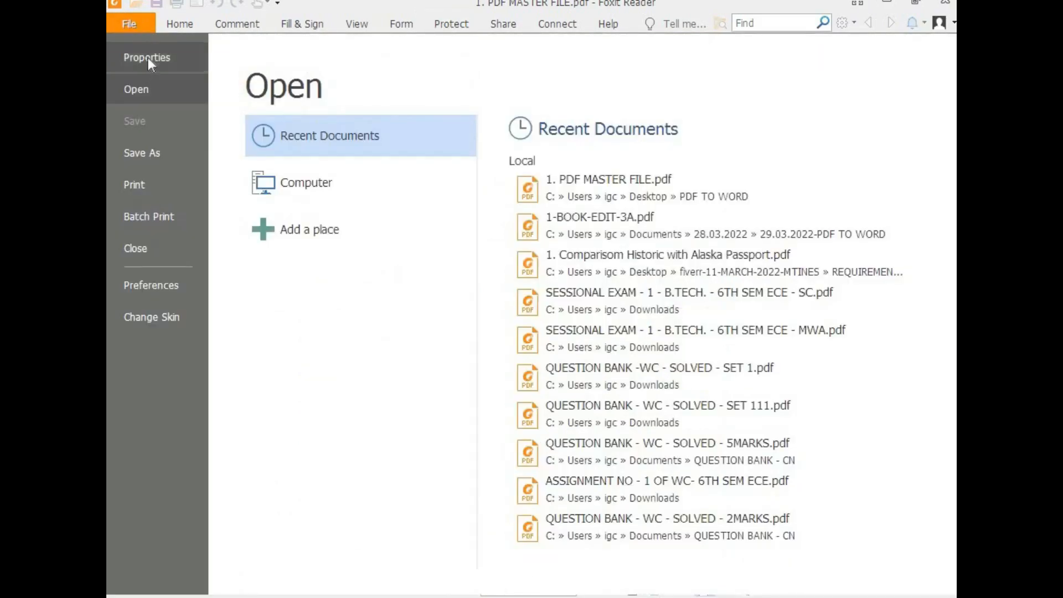
{"action": "left_click", "coordinate": [129, 25]}
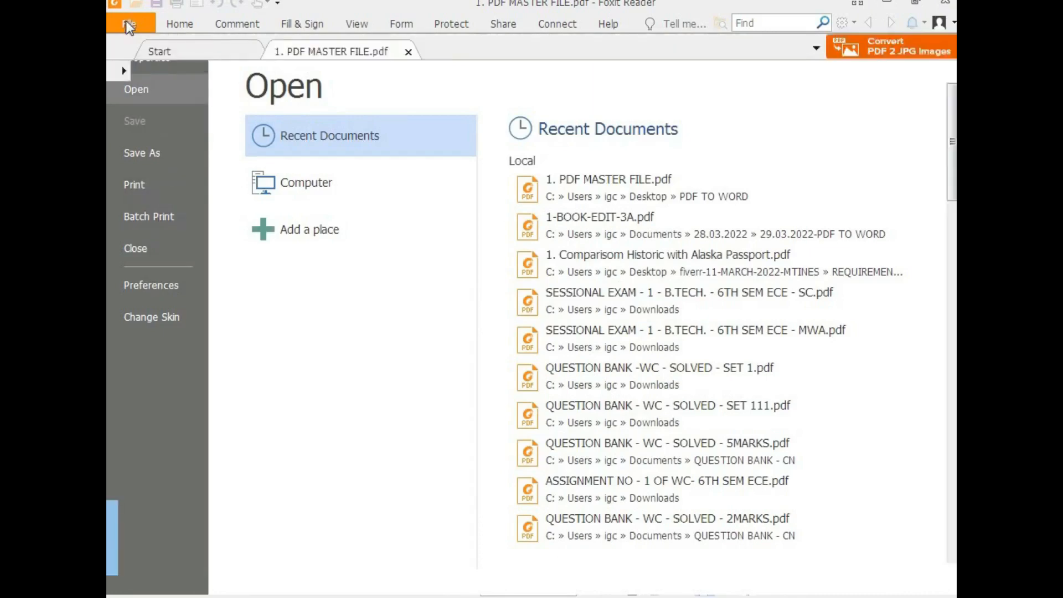
{"action": "left_click", "coordinate": [129, 25]}
{"action": "left_click", "coordinate": [154, 55]}
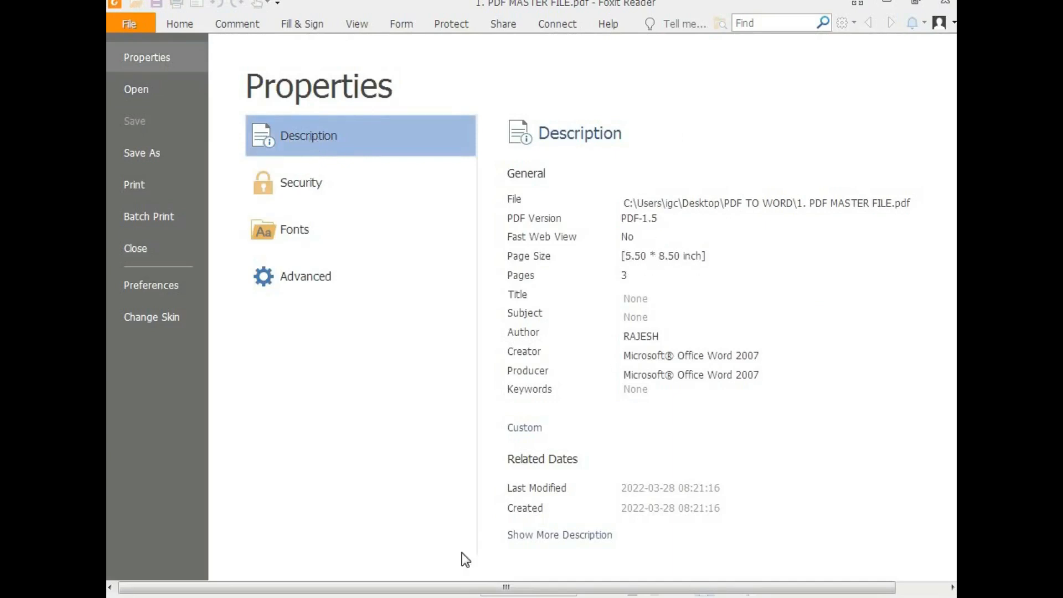
{"action": "key", "text": "alt+Tab"}
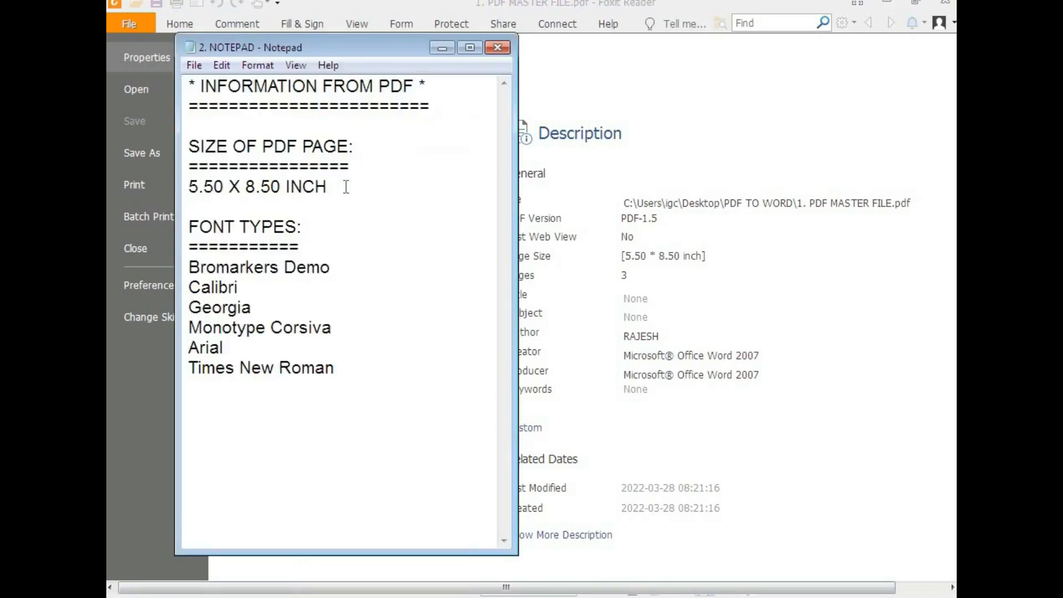
{"action": "left_click_drag", "start_coordinate": [346, 187], "coordinate": [188, 190]}
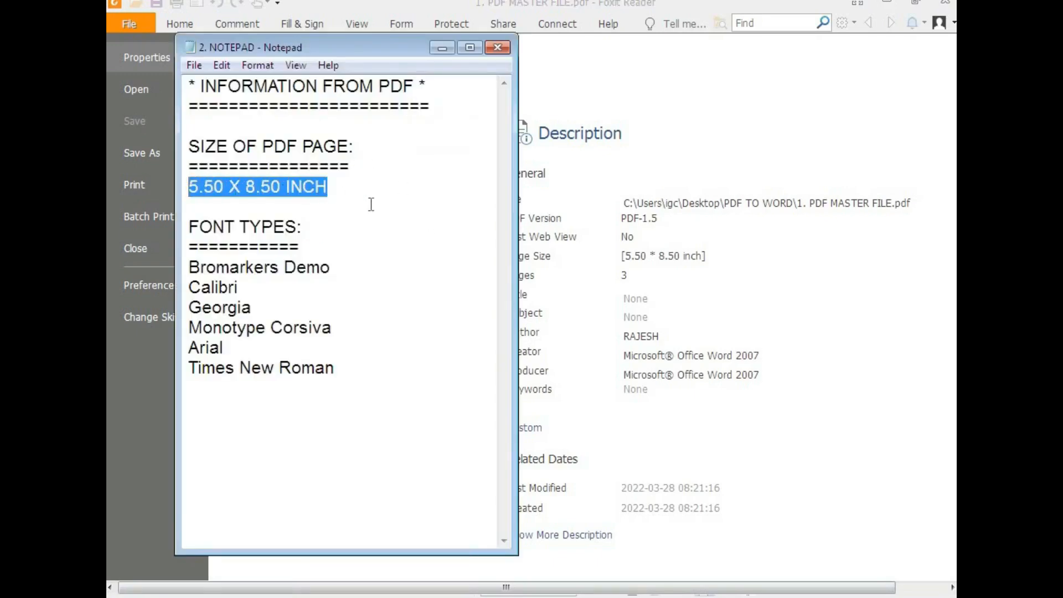
{"action": "left_click", "coordinate": [729, 257]}
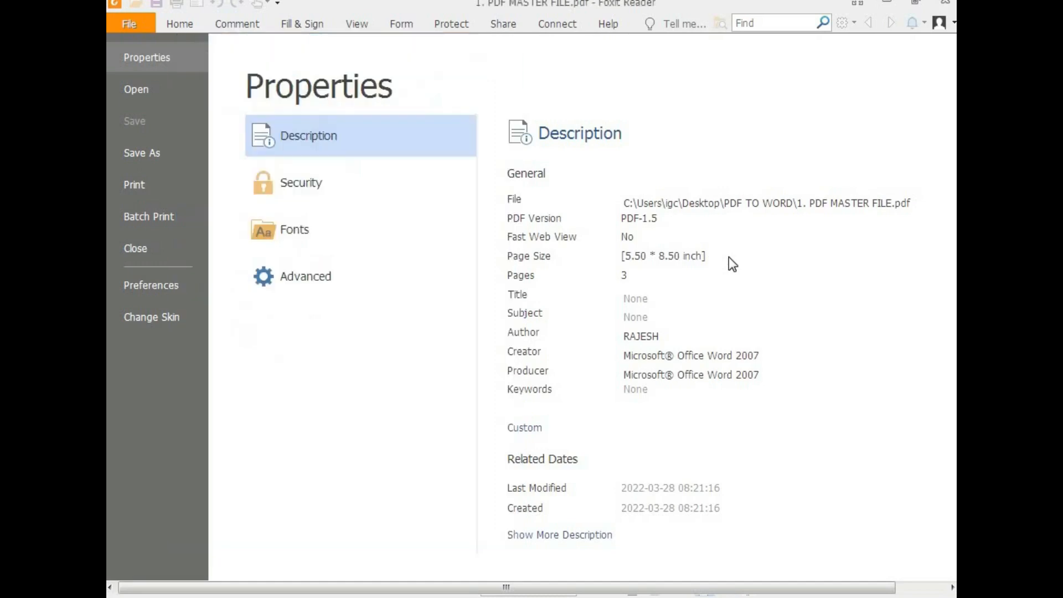
Show the fonts used in the PDF and examine the whole list from first to last entry.
{"action": "left_click", "coordinate": [294, 233]}
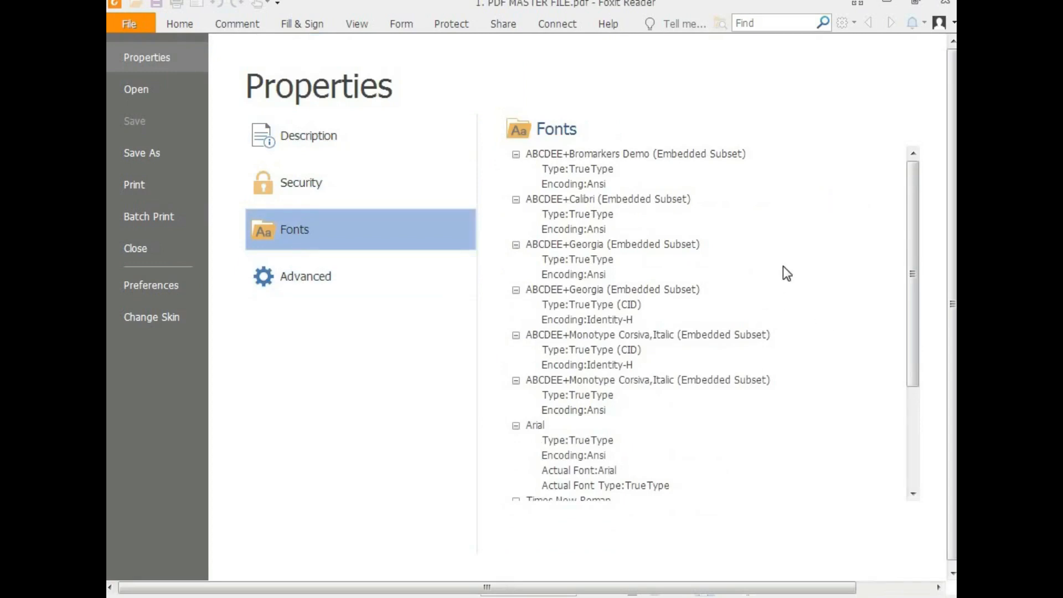
{"action": "left_click_drag", "start_coordinate": [910, 368], "coordinate": [912, 474]}
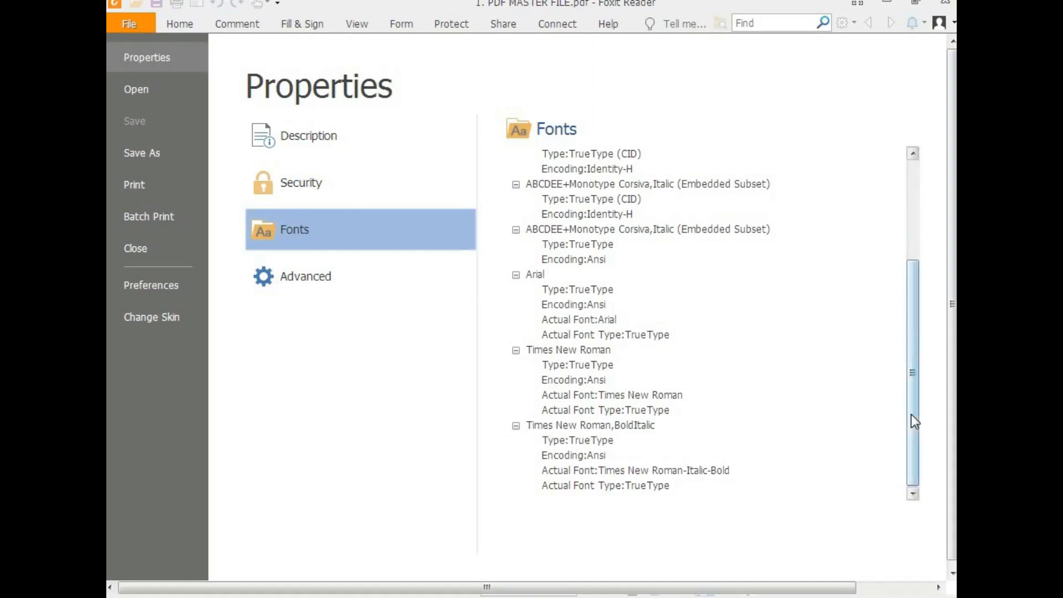
{"action": "left_click_drag", "start_coordinate": [911, 418], "coordinate": [902, 268]}
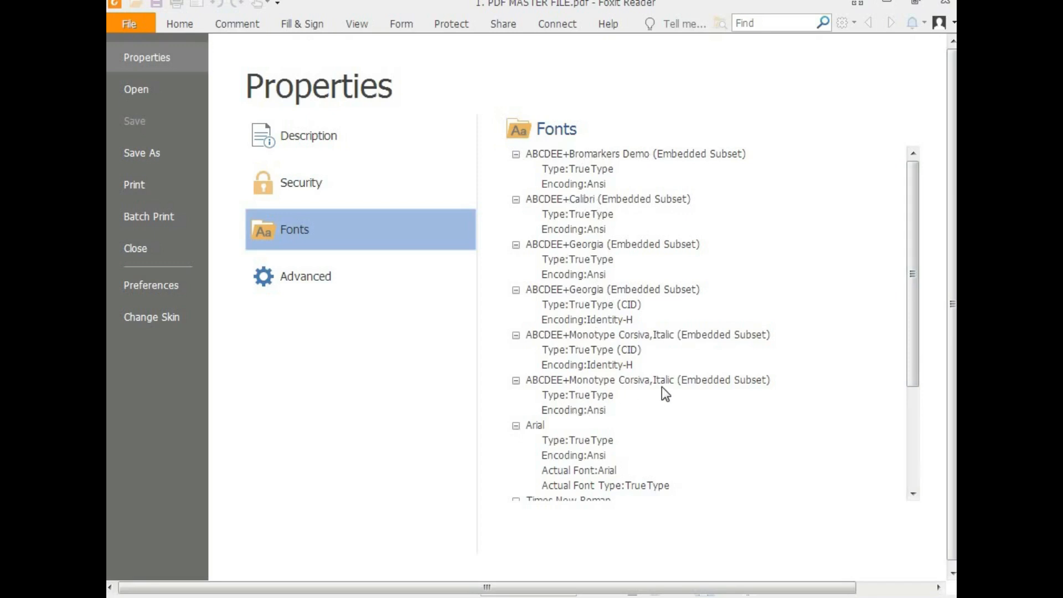
{"action": "left_click_drag", "start_coordinate": [913, 384], "coordinate": [914, 478]}
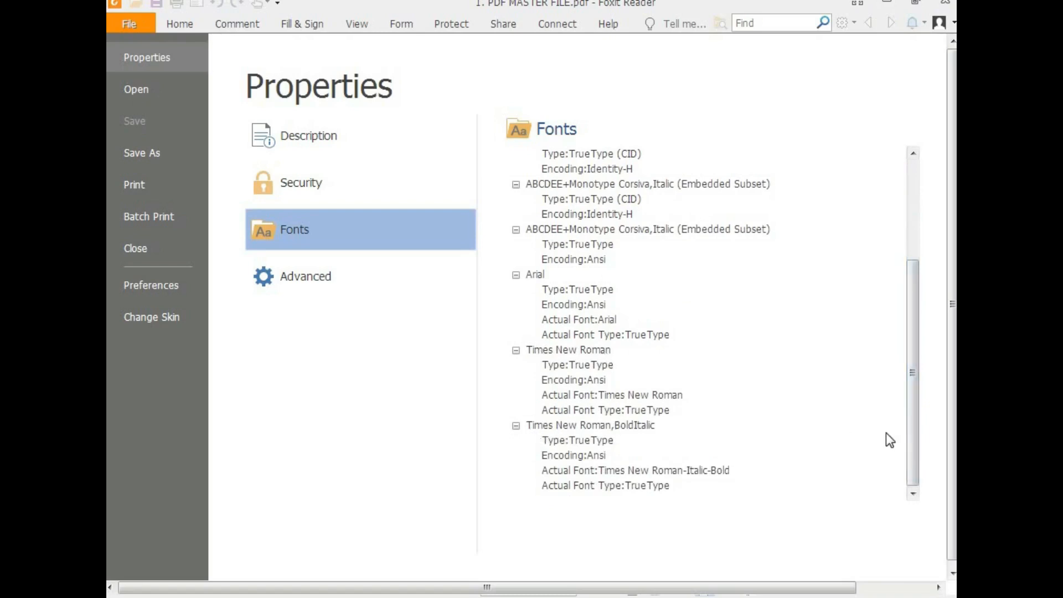
{"action": "left_click_drag", "start_coordinate": [910, 433], "coordinate": [909, 301]}
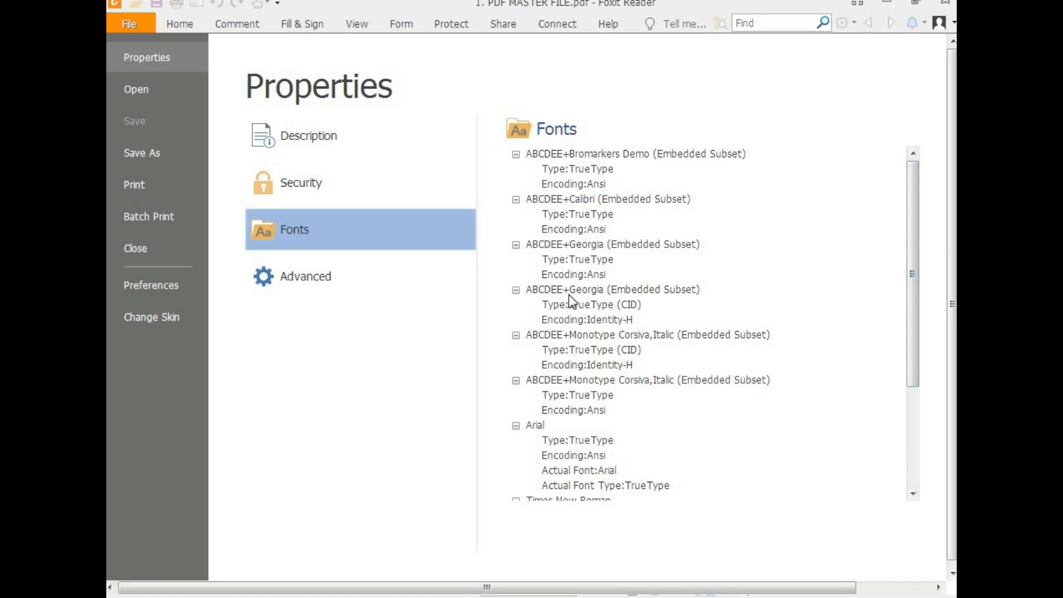
Switch to the Notepad notes and review each recorded font type, from Bromarkers Demo to Times New Roman.
{"action": "left_click", "coordinate": [386, 595]}
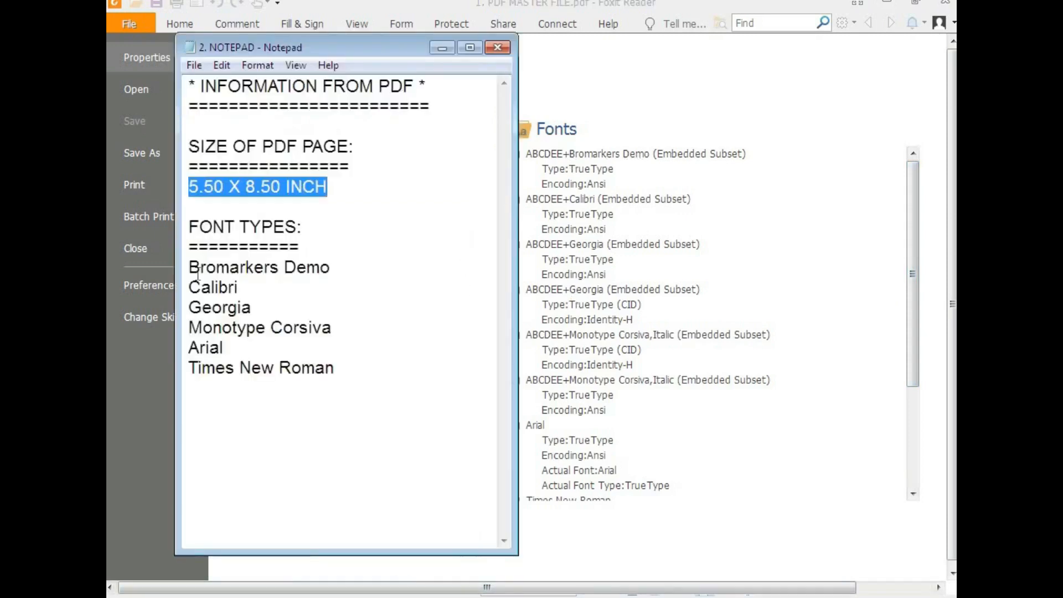
{"action": "left_click_drag", "start_coordinate": [190, 266], "coordinate": [350, 271]}
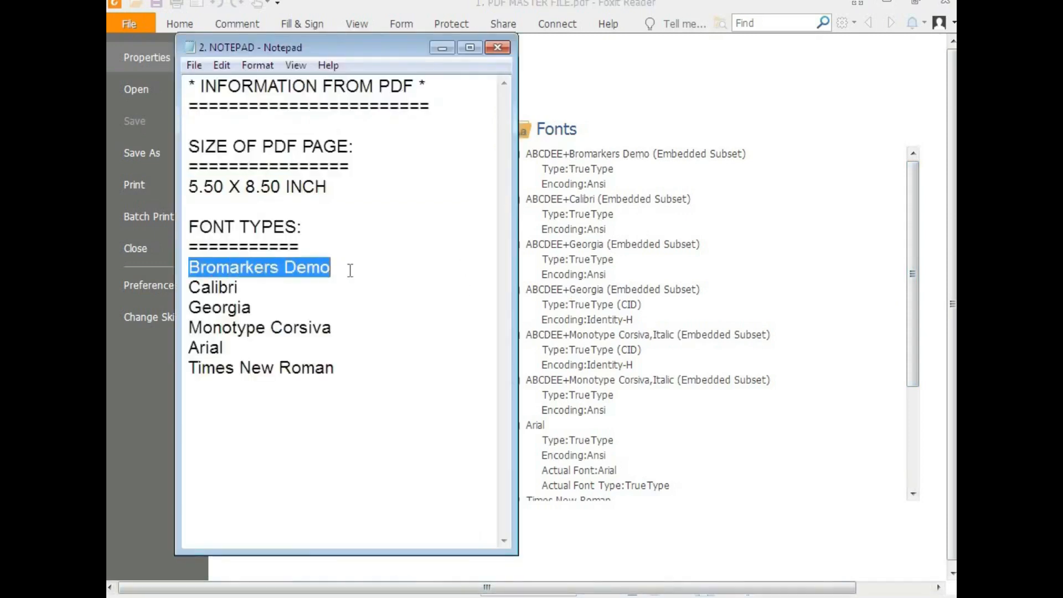
{"action": "left_click_drag", "start_coordinate": [249, 288], "coordinate": [189, 287]}
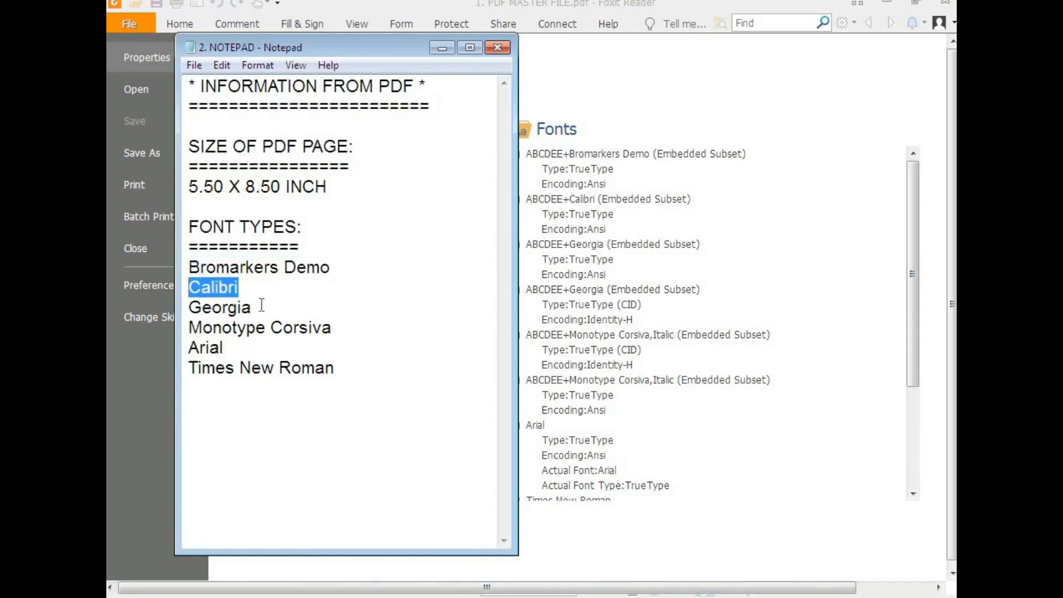
{"action": "left_click_drag", "start_coordinate": [262, 305], "coordinate": [187, 307]}
{"action": "left_click_drag", "start_coordinate": [347, 326], "coordinate": [173, 331]}
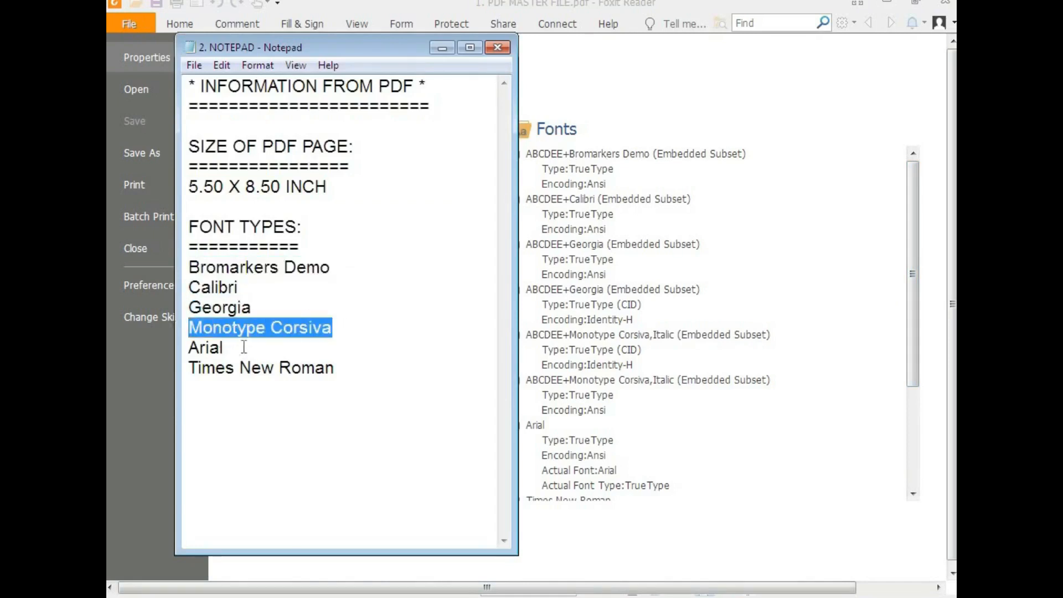
{"action": "left_click_drag", "start_coordinate": [243, 347], "coordinate": [188, 348]}
{"action": "left_click_drag", "start_coordinate": [335, 368], "coordinate": [186, 368]}
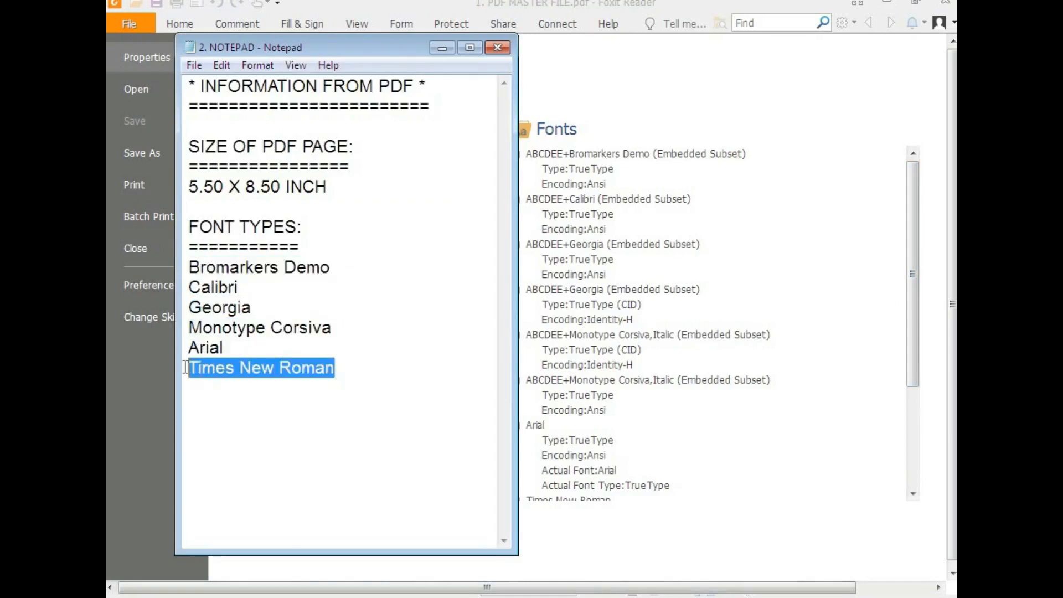
{"action": "left_click", "coordinate": [291, 412]}
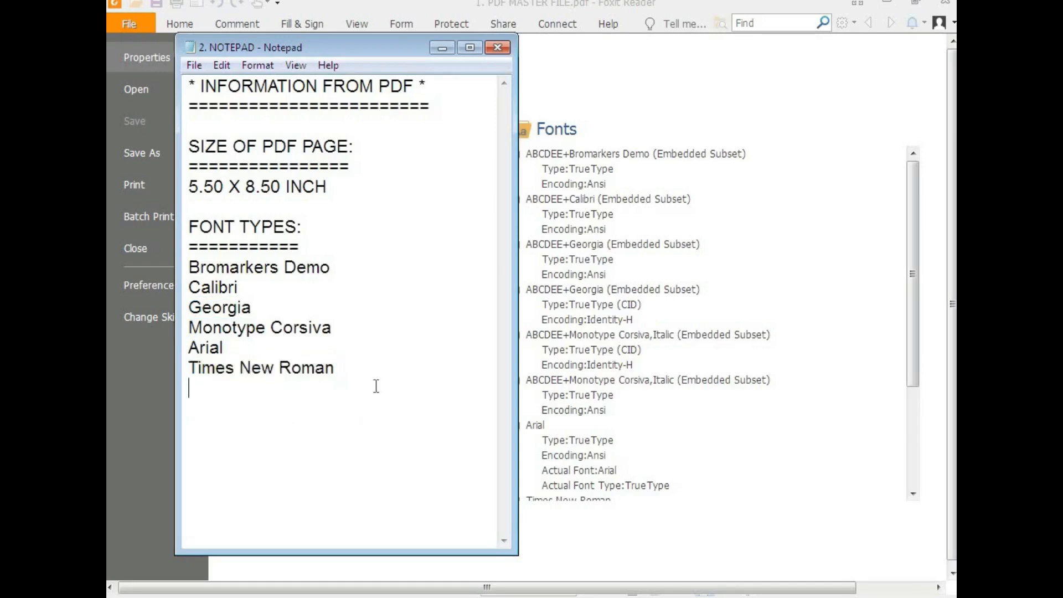
Add the line "5-AVAILABLE FONTS IN WORD" below the font list in the notes, leaving a blank line, and review the fonts it covers.
{"action": "left_click_drag", "start_coordinate": [377, 386], "coordinate": [184, 291]}
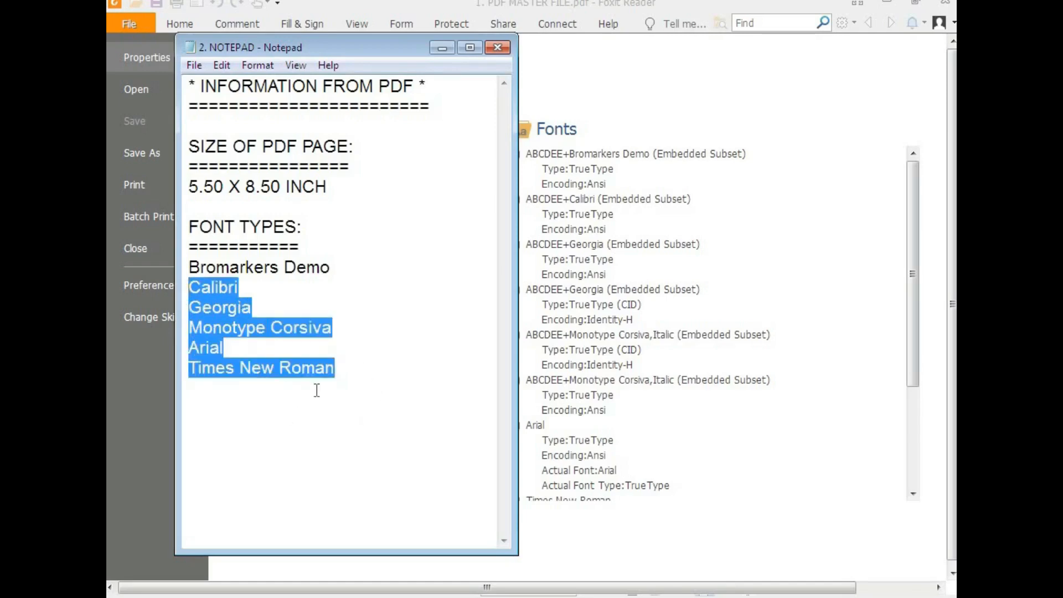
{"action": "left_click", "coordinate": [344, 365]}
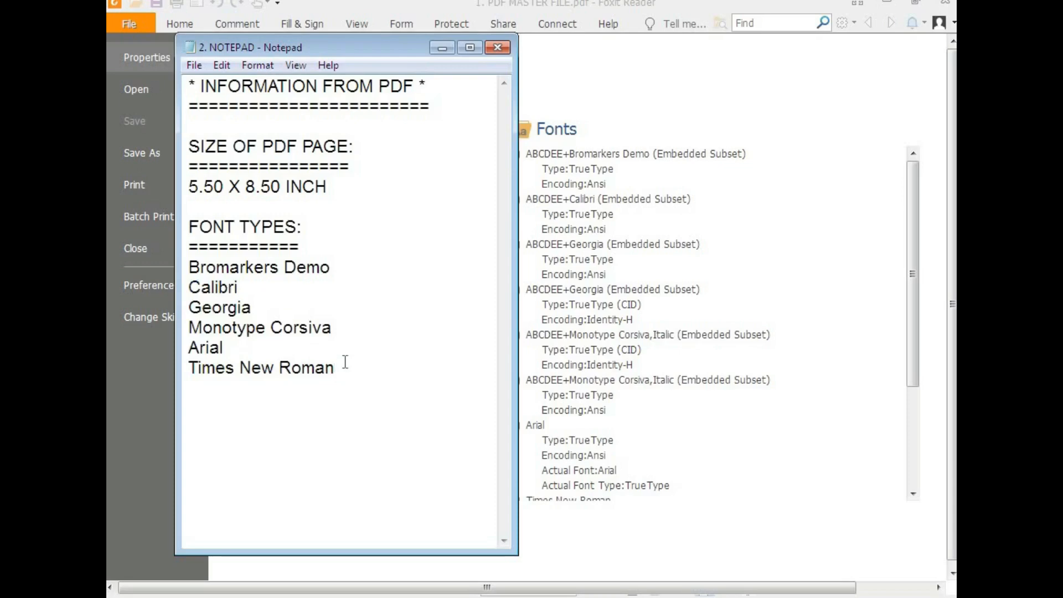
{"action": "type", "text": "5-AVAILABLE"}
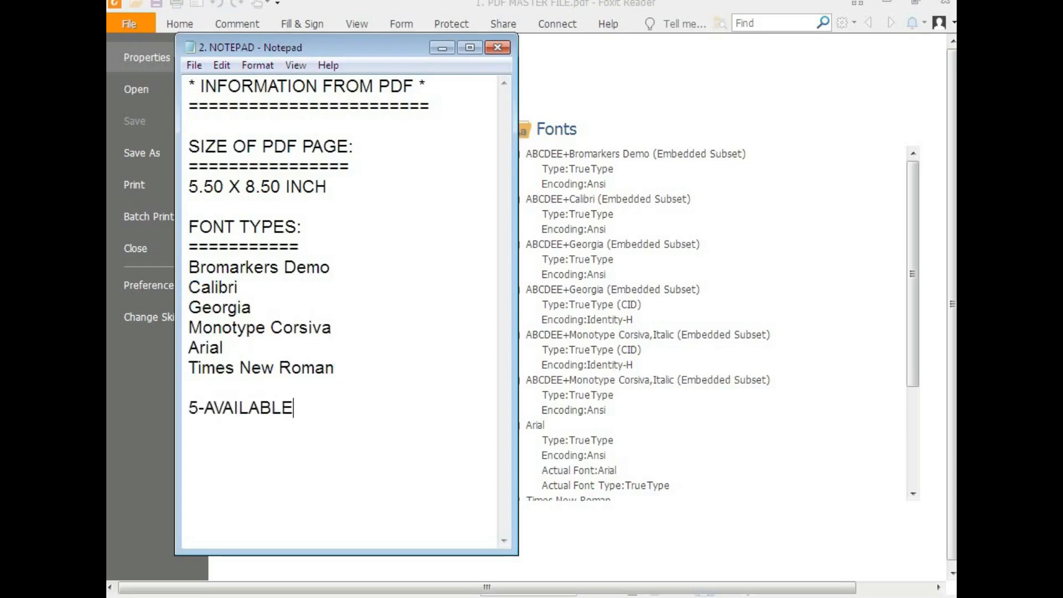
{"action": "type", "text": " FONTS IN WORD"}
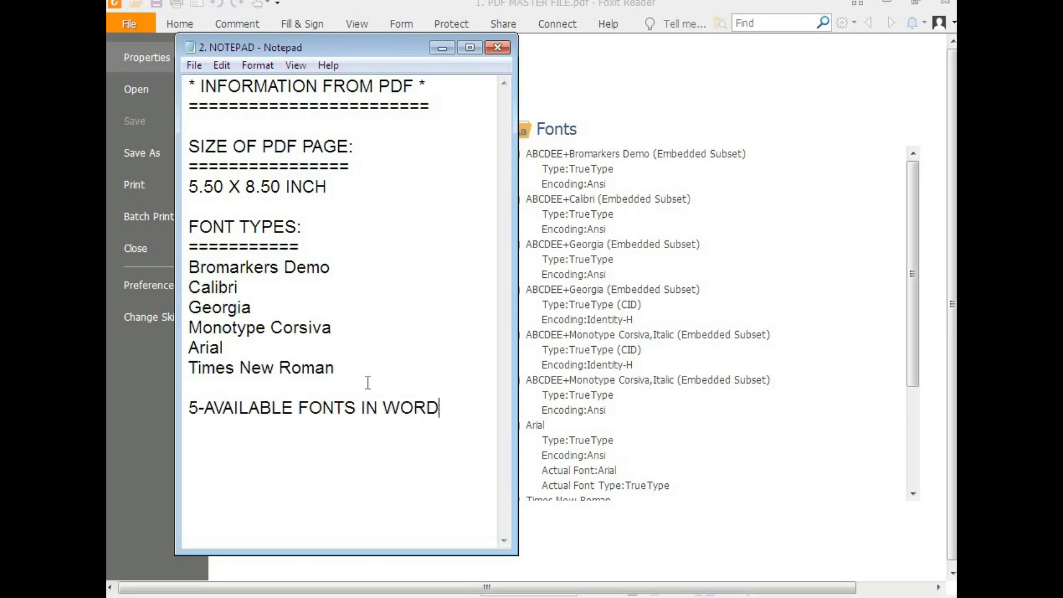
{"action": "left_click_drag", "start_coordinate": [437, 408], "coordinate": [156, 405]}
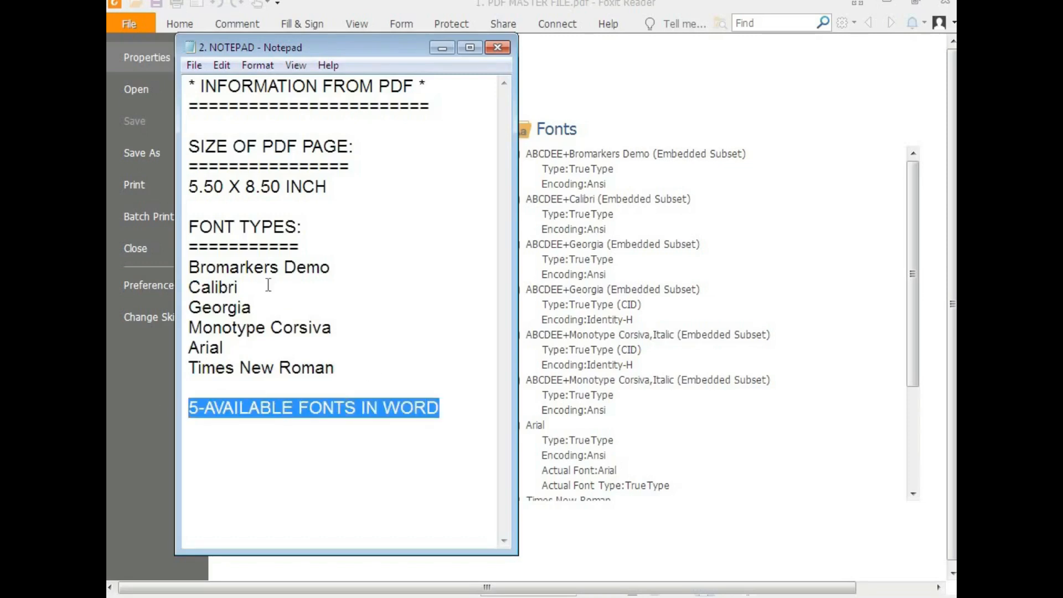
{"action": "left_click_drag", "start_coordinate": [190, 287], "coordinate": [359, 371]}
Add the line "1-DOWNLOAD -Bromarkers Demo" to the end of the notes, copying the font name from the list, and minimize the notes.
{"action": "left_click_drag", "start_coordinate": [335, 266], "coordinate": [186, 270]}
{"action": "key", "text": "ctrl+c"}
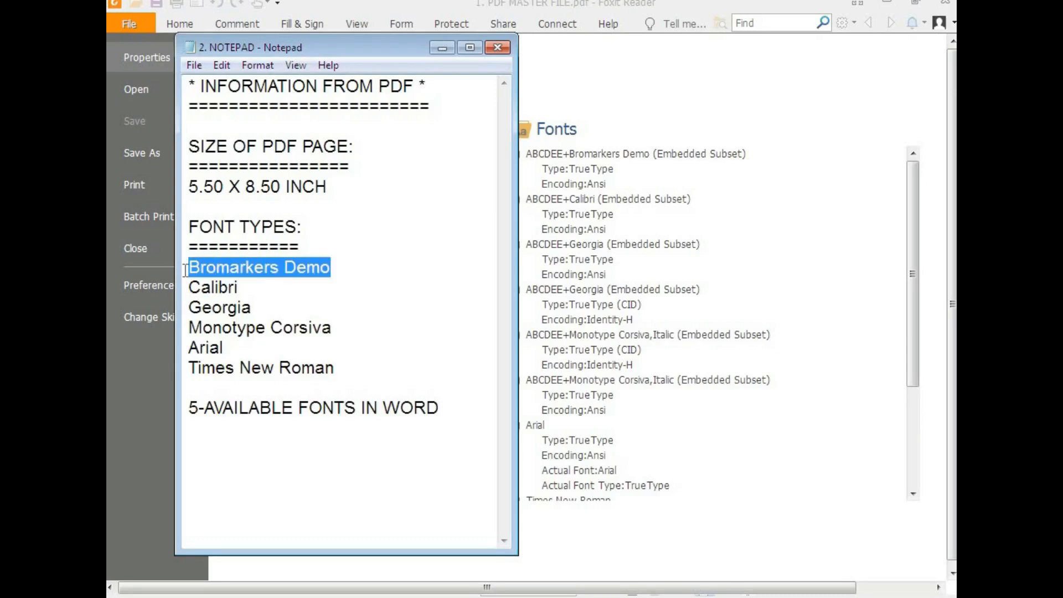
{"action": "left_click", "coordinate": [446, 409]}
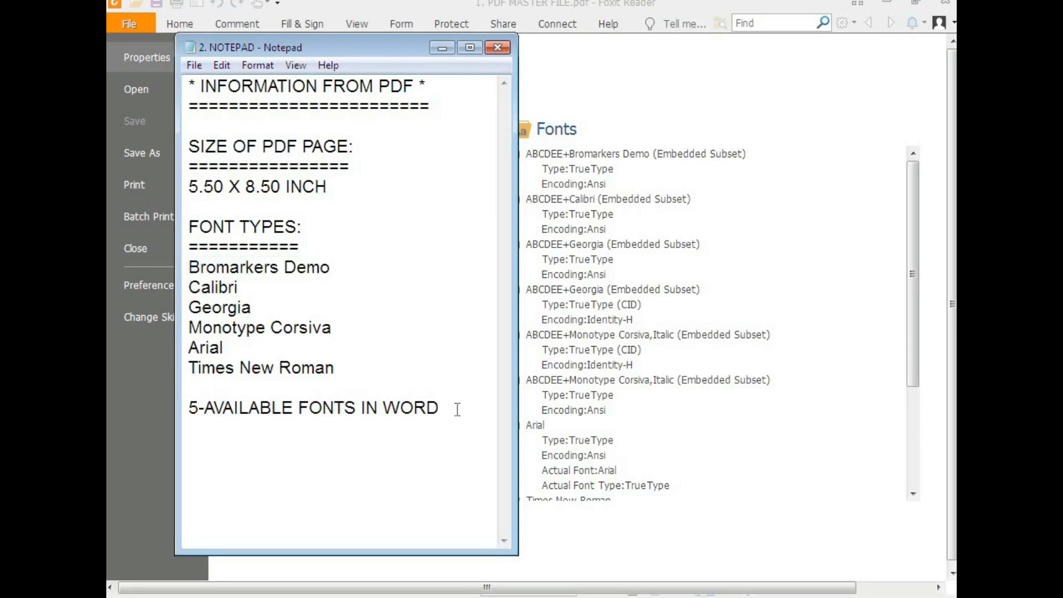
{"action": "type", "text": "1-DOWNOL"}
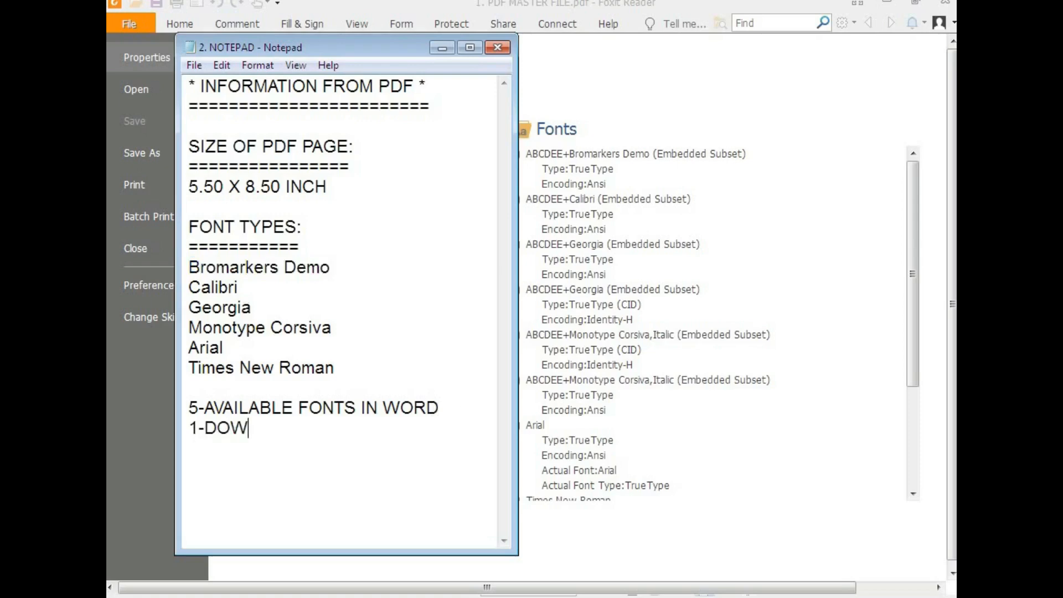
{"action": "key", "text": "BackSpace"}
{"action": "key", "text": "BackSpace"}
{"action": "type", "text": "OLO"}
{"action": "key", "text": "BackSpace"}
{"action": "key", "text": "BackSpace"}
{"action": "key", "text": "BackSpace"}
{"action": "type", "text": "LOAD"}
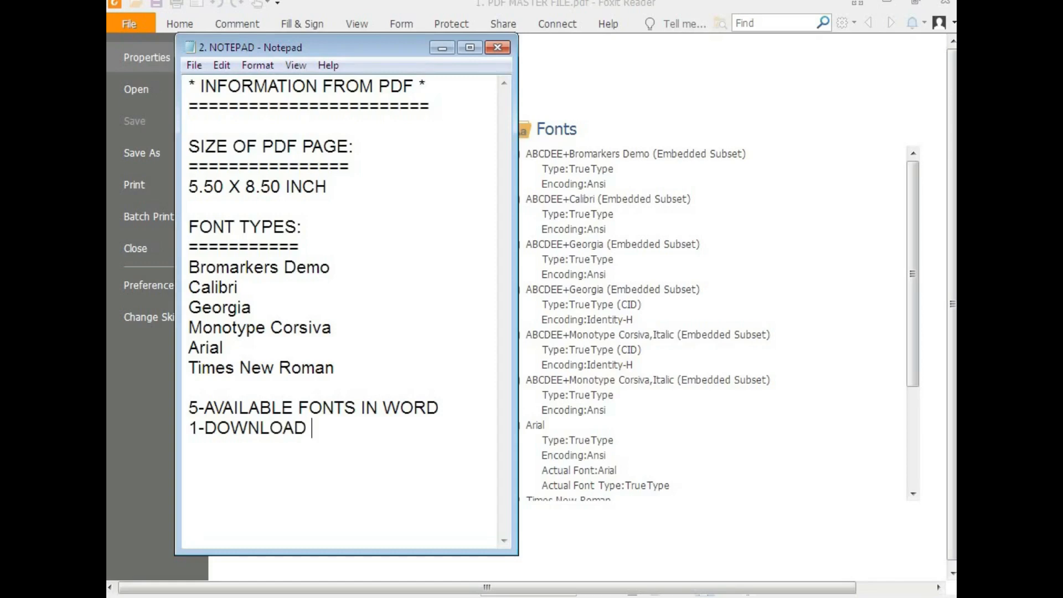
{"action": "type", "text": " -"}
{"action": "key", "text": "ctrl+v"}
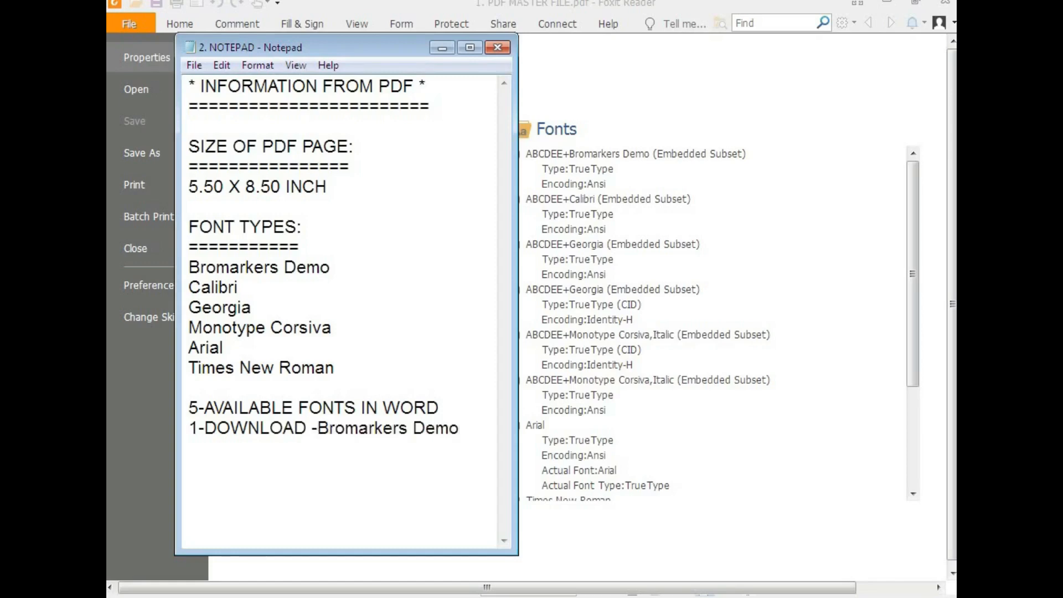
{"action": "left_click_drag", "start_coordinate": [468, 431], "coordinate": [322, 431]}
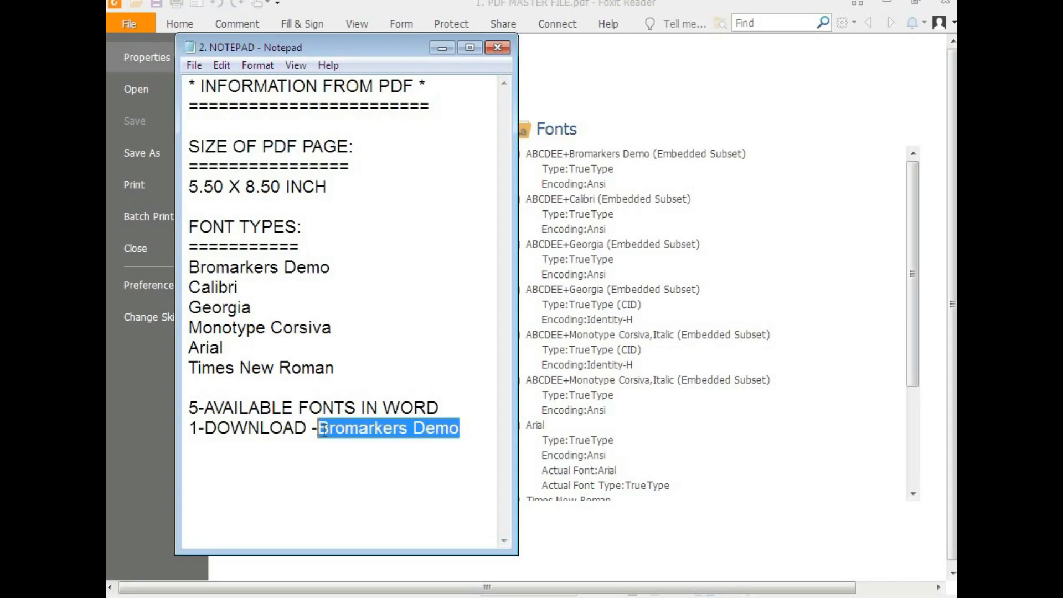
{"action": "left_click", "coordinate": [437, 46]}
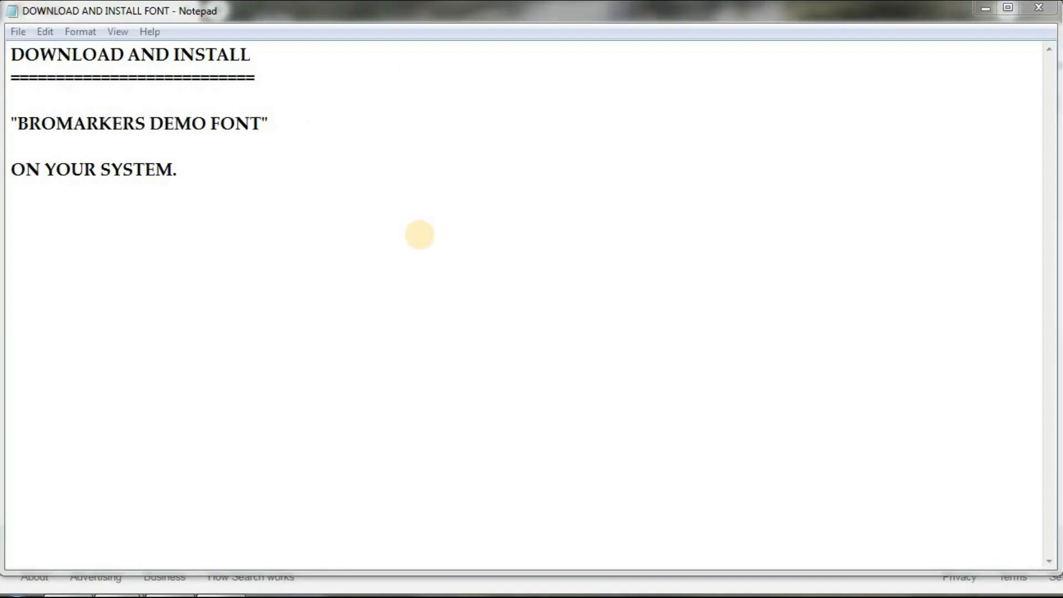
Read through the download-and-install note and copy the text BROMARKERS DEMO FONT from it without the quotation marks.
{"action": "left_click_drag", "start_coordinate": [255, 56], "coordinate": [12, 57]}
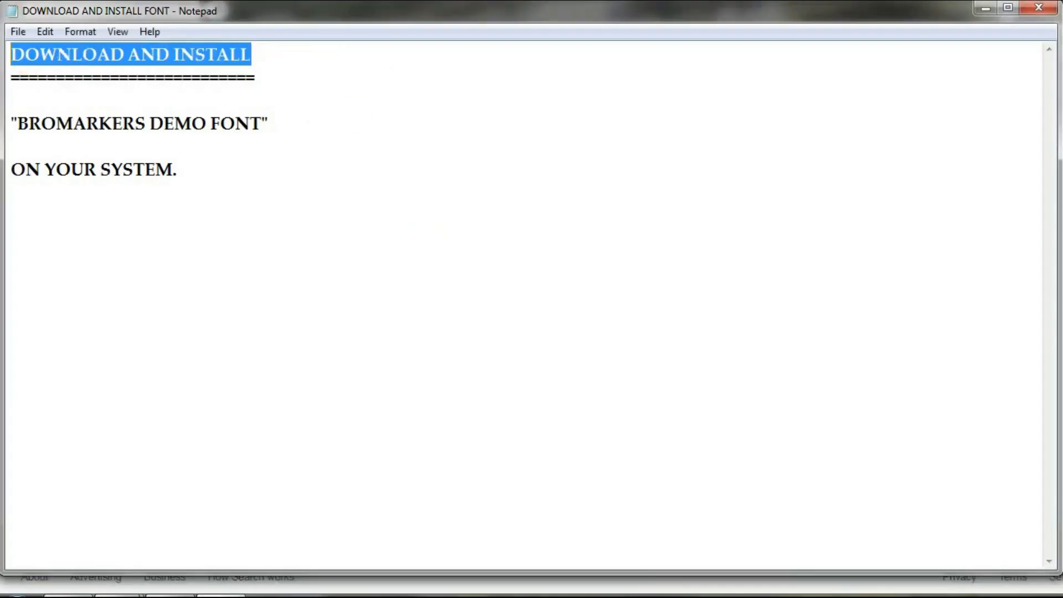
{"action": "left_click_drag", "start_coordinate": [269, 123], "coordinate": [5, 120]}
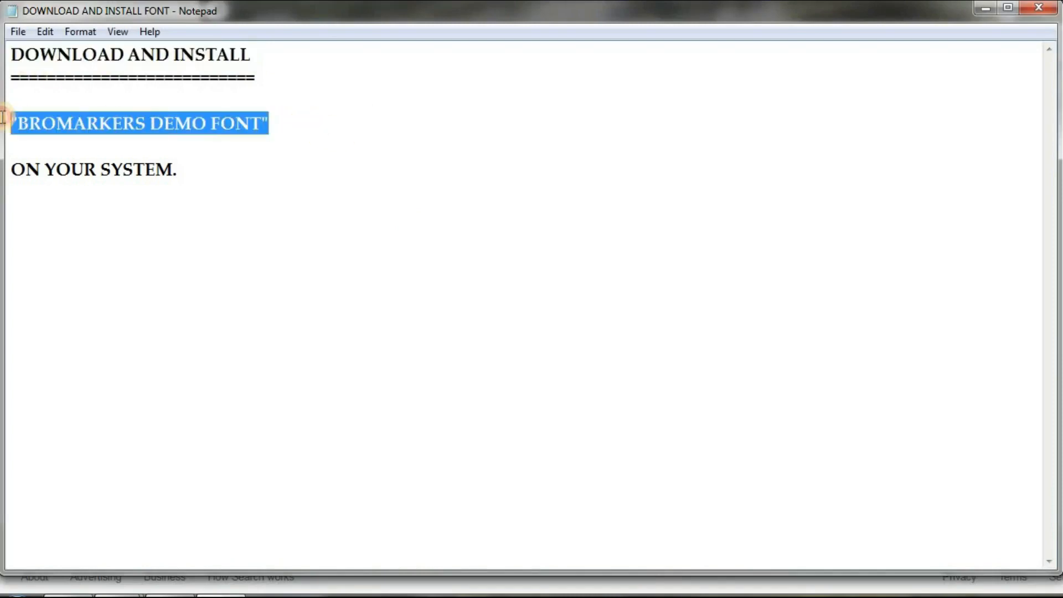
{"action": "left_click_drag", "start_coordinate": [214, 170], "coordinate": [7, 172]}
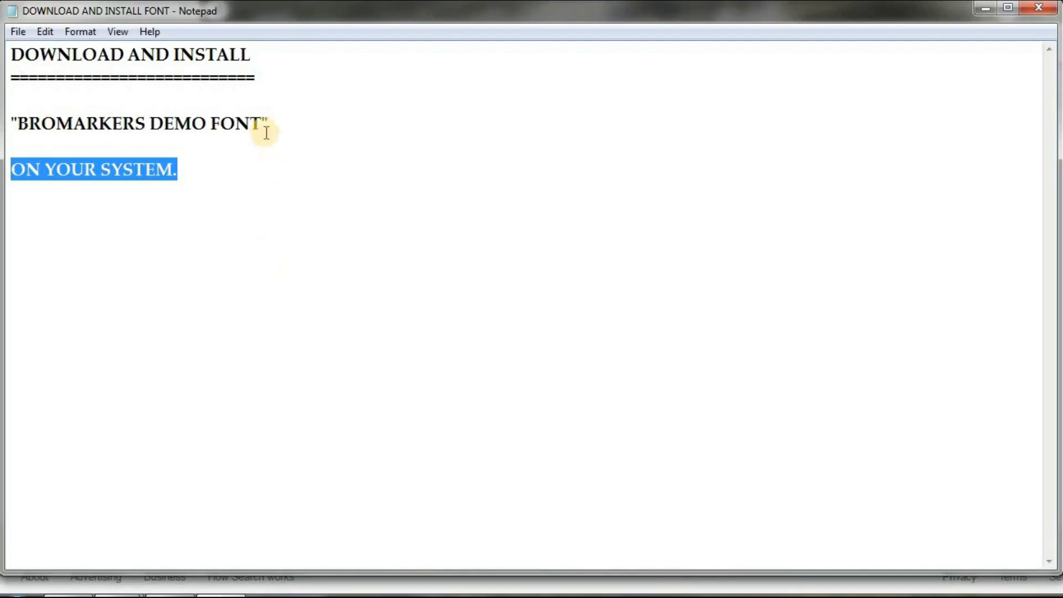
{"action": "left_click_drag", "start_coordinate": [20, 122], "coordinate": [257, 120]}
{"action": "key", "text": "ctrl+c"}
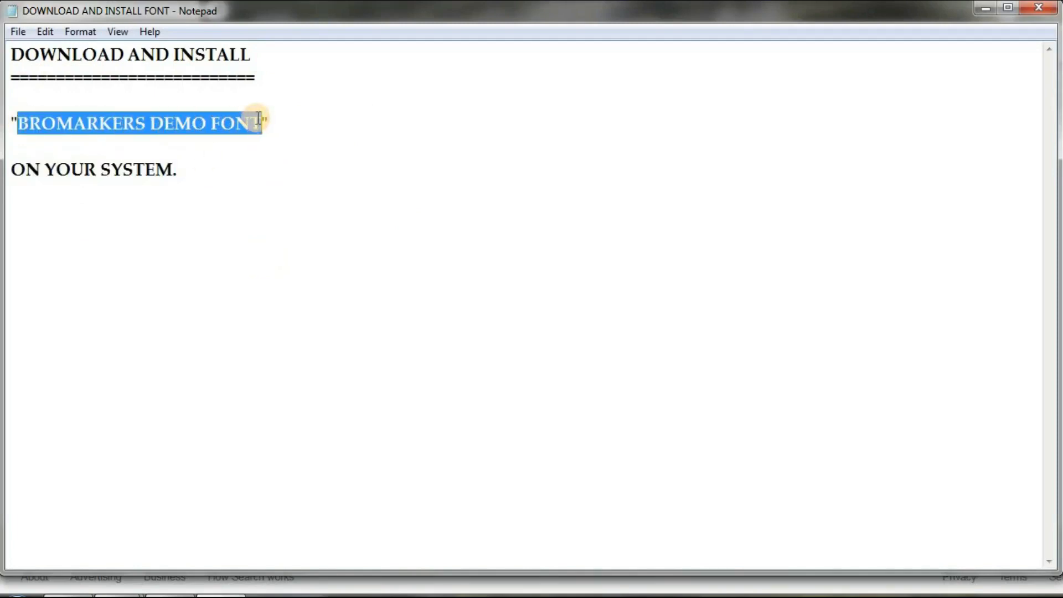
Switch to Chrome, load google.com and search for "BROMARKERS DEMO FONT DOWNLOAD" using the copied font name.
{"action": "left_click", "coordinate": [279, 278]}
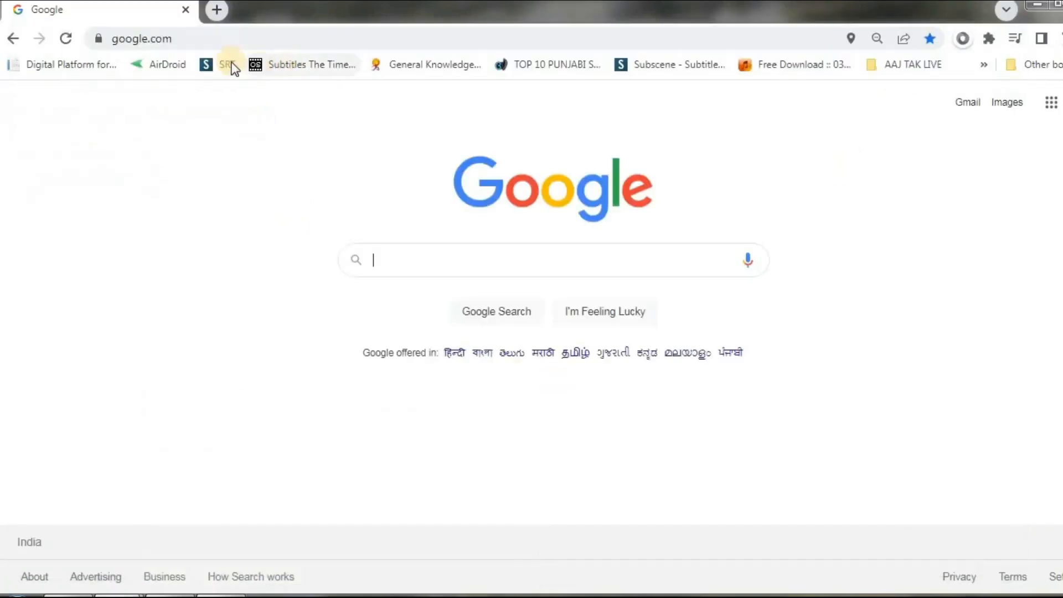
{"action": "left_click", "coordinate": [185, 38]}
{"action": "key", "text": "Return"}
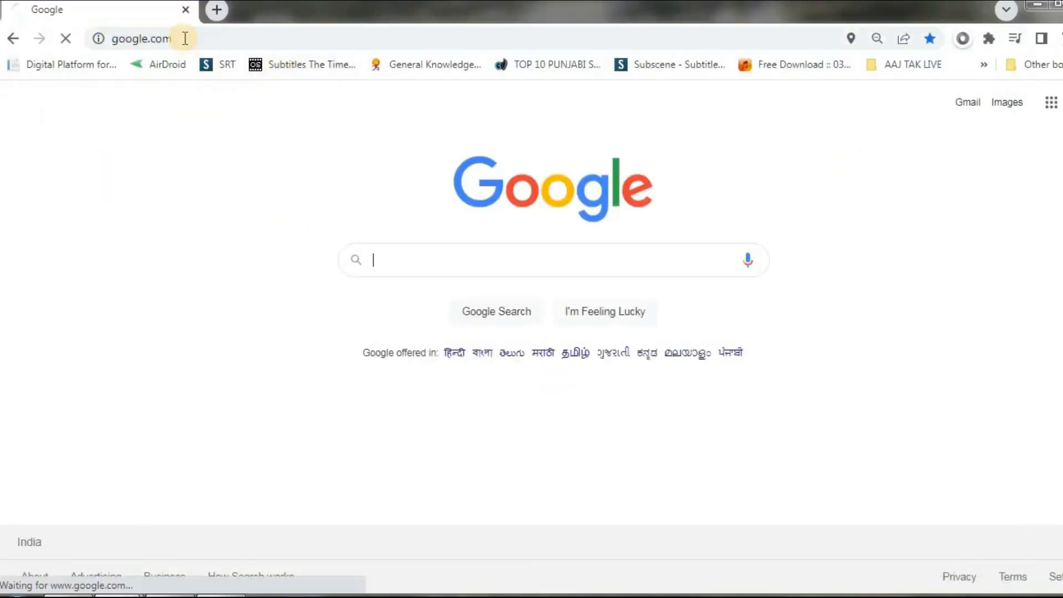
{"action": "left_click", "coordinate": [386, 261]}
{"action": "key", "text": "ctrl+v"}
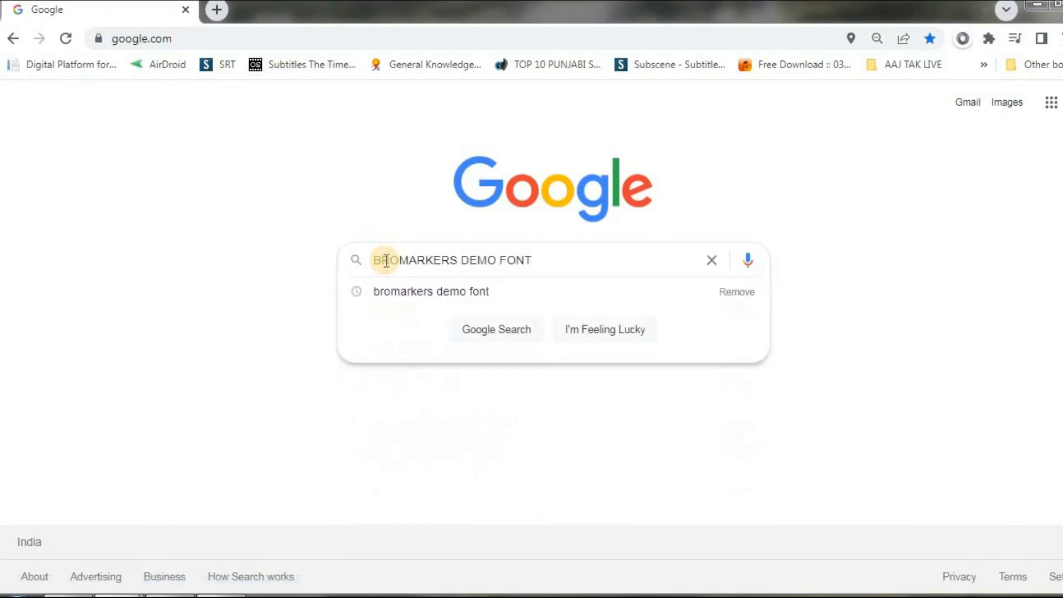
{"action": "key", "text": "Return"}
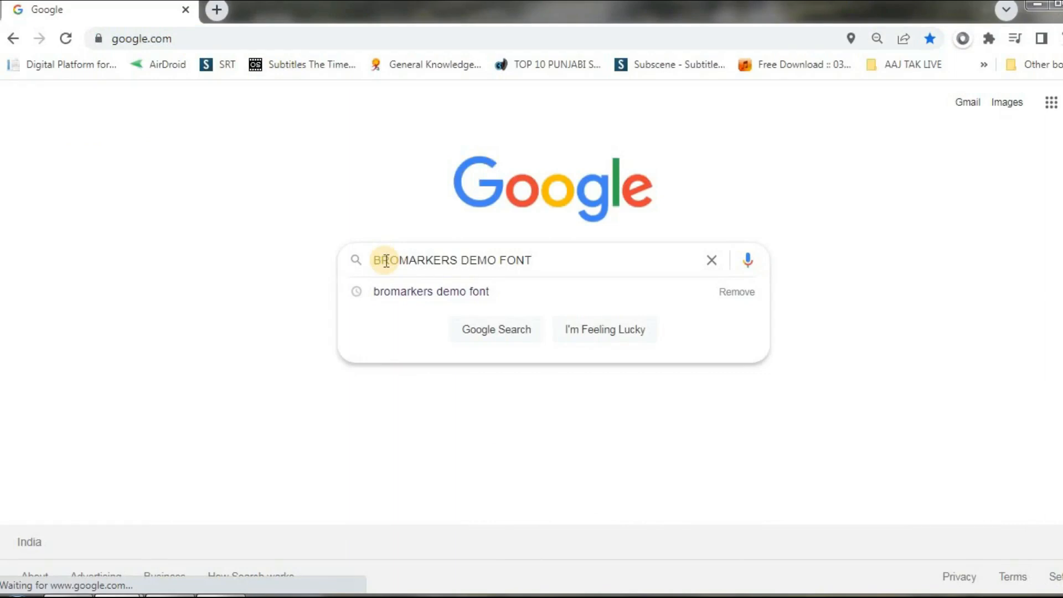
{"action": "type", "text": "DOWNLOAD"}
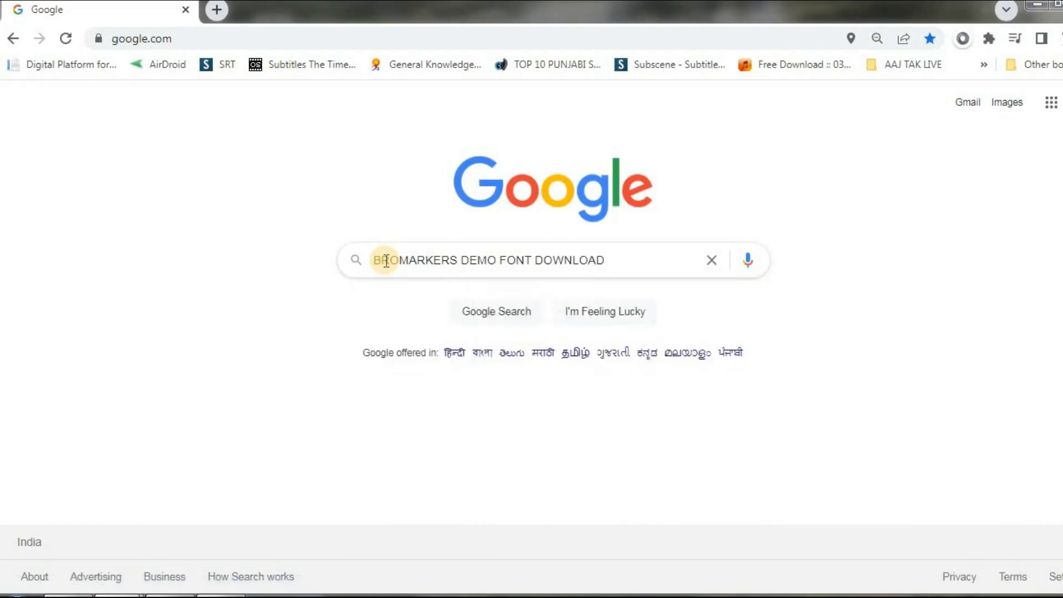
{"action": "key", "text": "Return"}
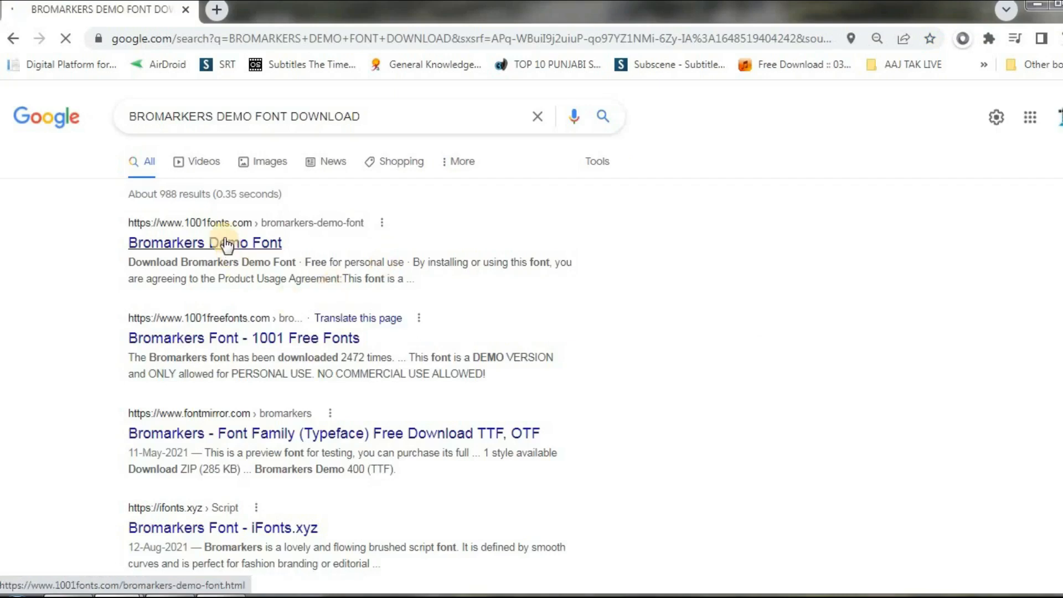
Open the 1001fonts.com result for Bromarkers Demo Font and download the bromarkers-demo ZIP archive to the Downloads folder.
{"action": "left_click", "coordinate": [226, 251]}
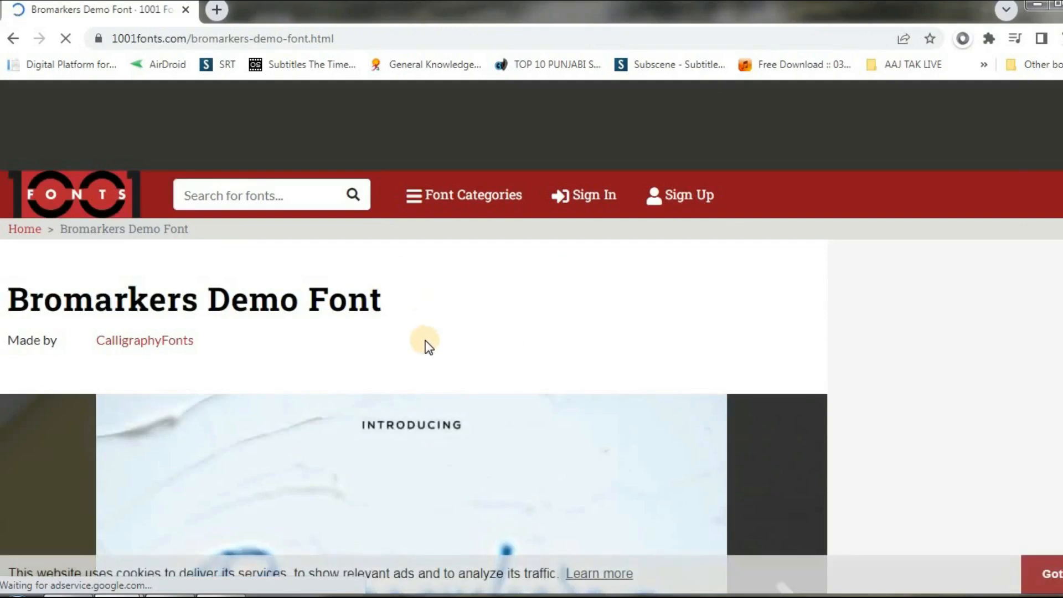
{"action": "scroll", "coordinate": [425, 348], "scroll_direction": "down", "scroll_amount": 5}
{"action": "scroll", "coordinate": [202, 446], "scroll_direction": "down", "scroll_amount": 2}
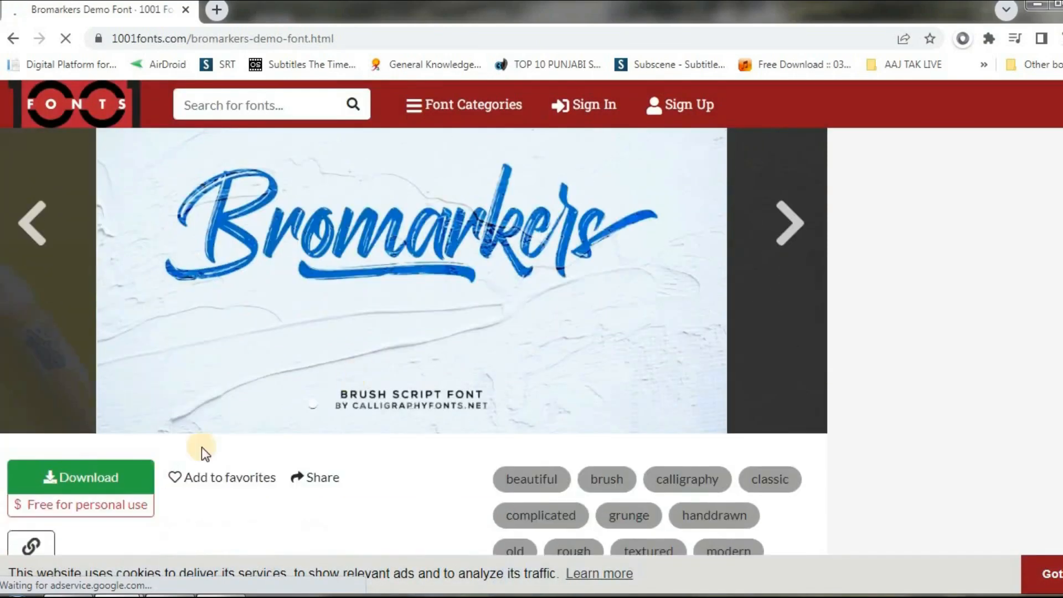
{"action": "left_click", "coordinate": [52, 451]}
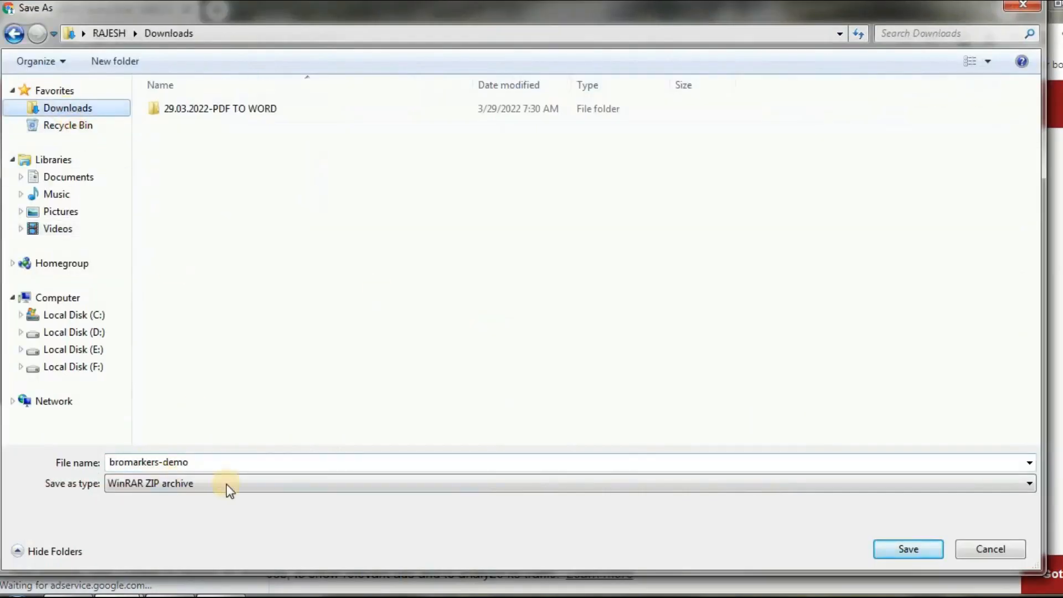
{"action": "left_click", "coordinate": [909, 548]}
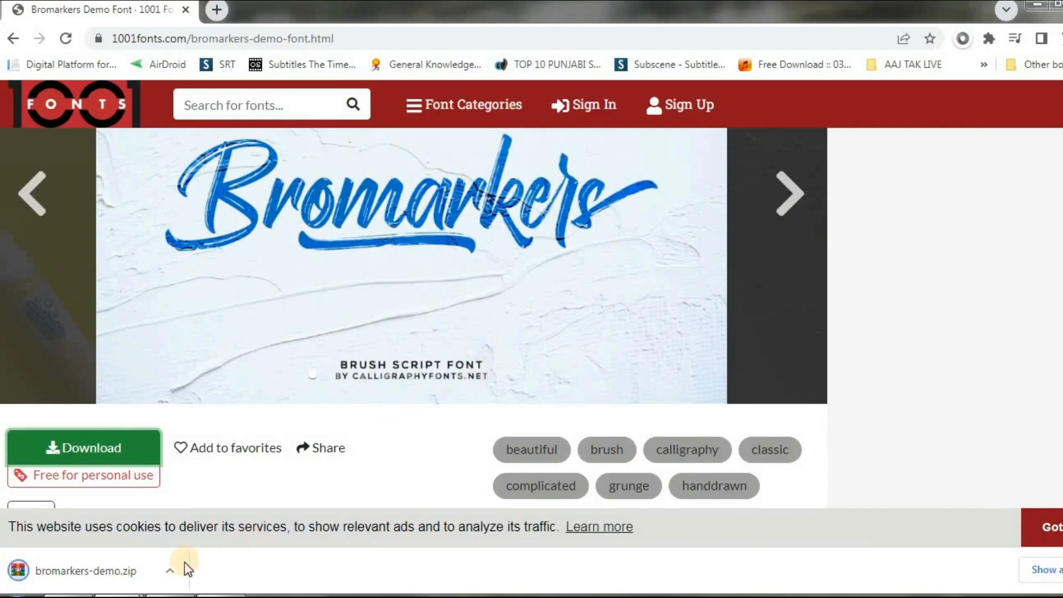
Show the downloaded archive in its folder, extract it to a bromarkers-demo folder, and open that folder.
{"action": "left_click", "coordinate": [170, 569]}
{"action": "left_click", "coordinate": [195, 514]}
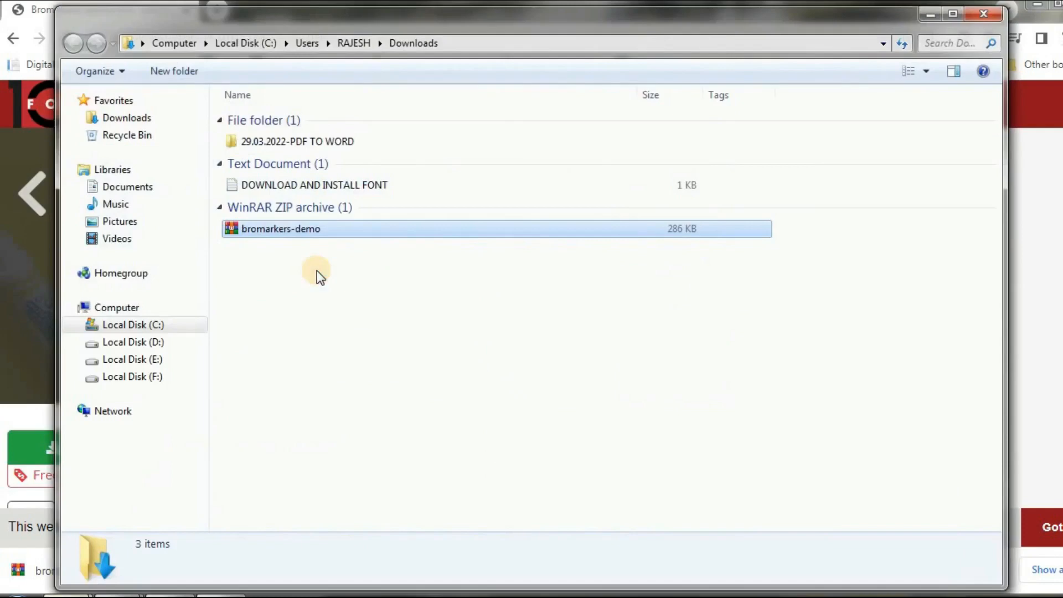
{"action": "left_click", "coordinate": [269, 235]}
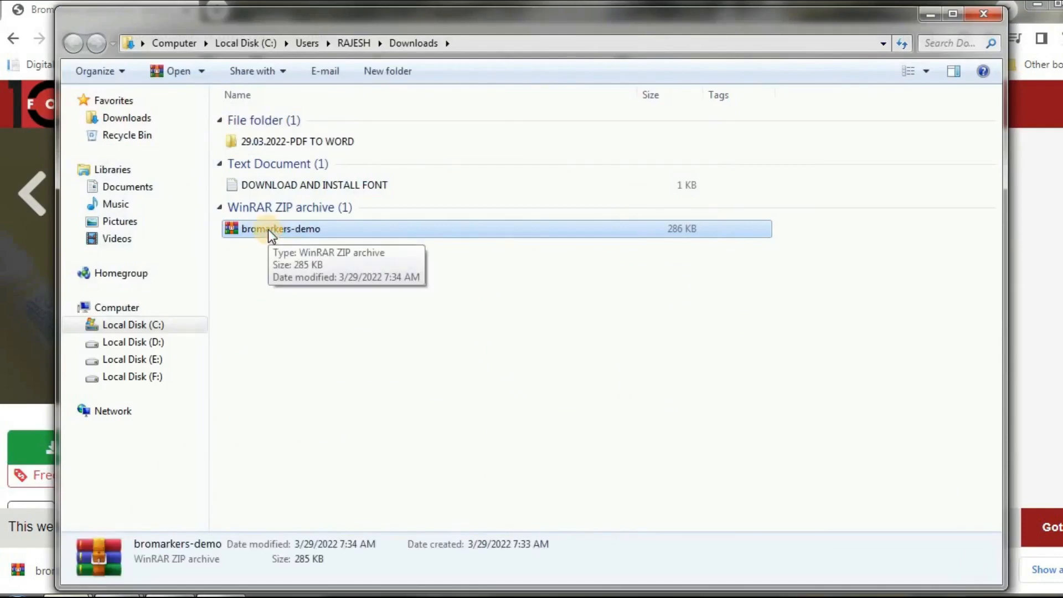
{"action": "right_click", "coordinate": [270, 228]}
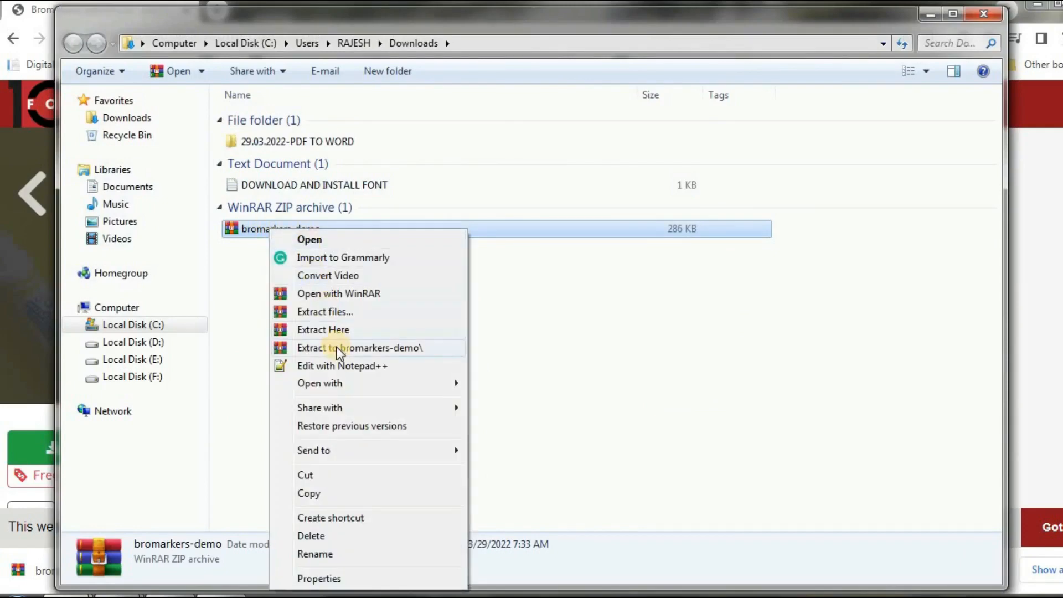
{"action": "left_click", "coordinate": [336, 347]}
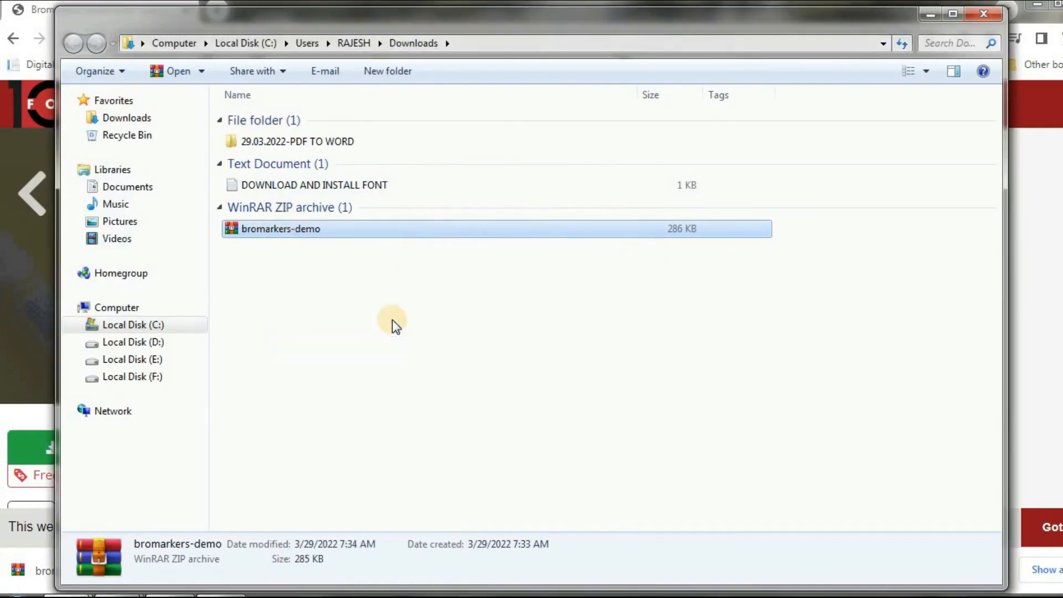
{"action": "double_click", "coordinate": [278, 157]}
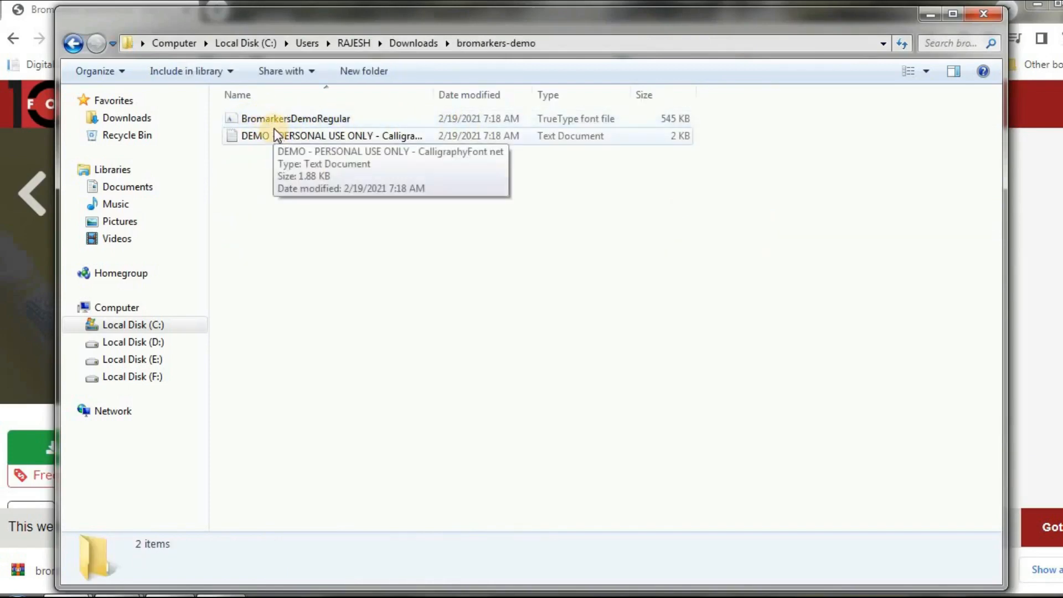
Open the Windows Control Panel, maximize its window and show the fonts installed on the computer.
{"action": "left_click", "coordinate": [15, 593]}
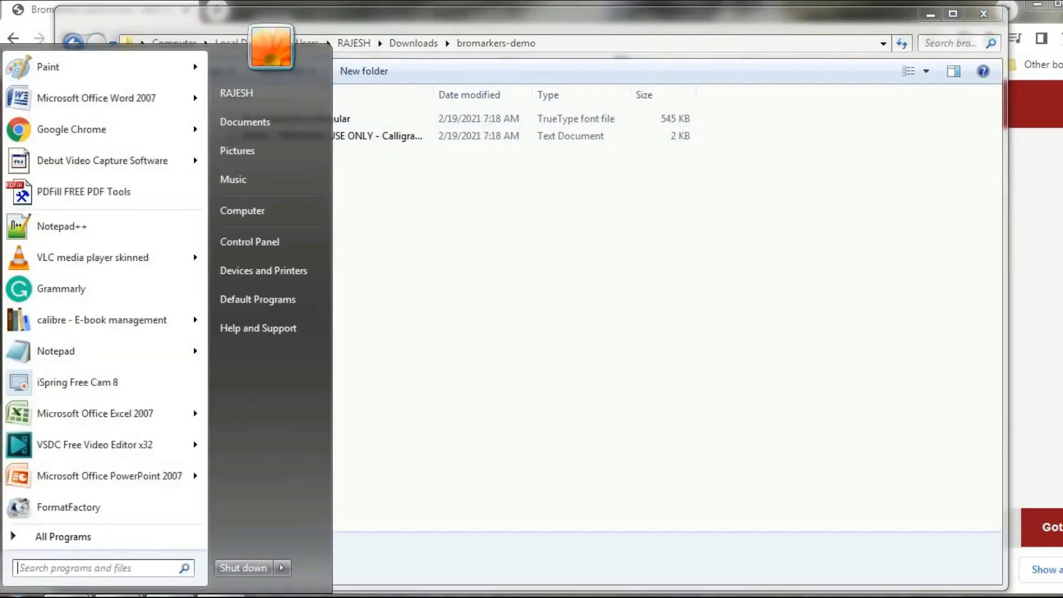
{"action": "left_click", "coordinate": [252, 240]}
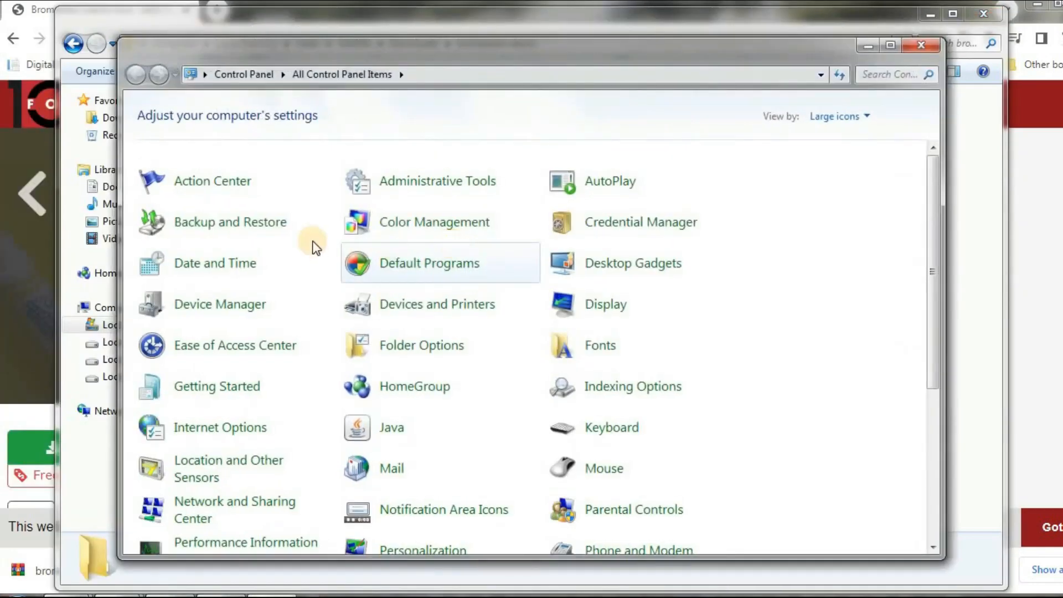
{"action": "left_click", "coordinate": [888, 44]}
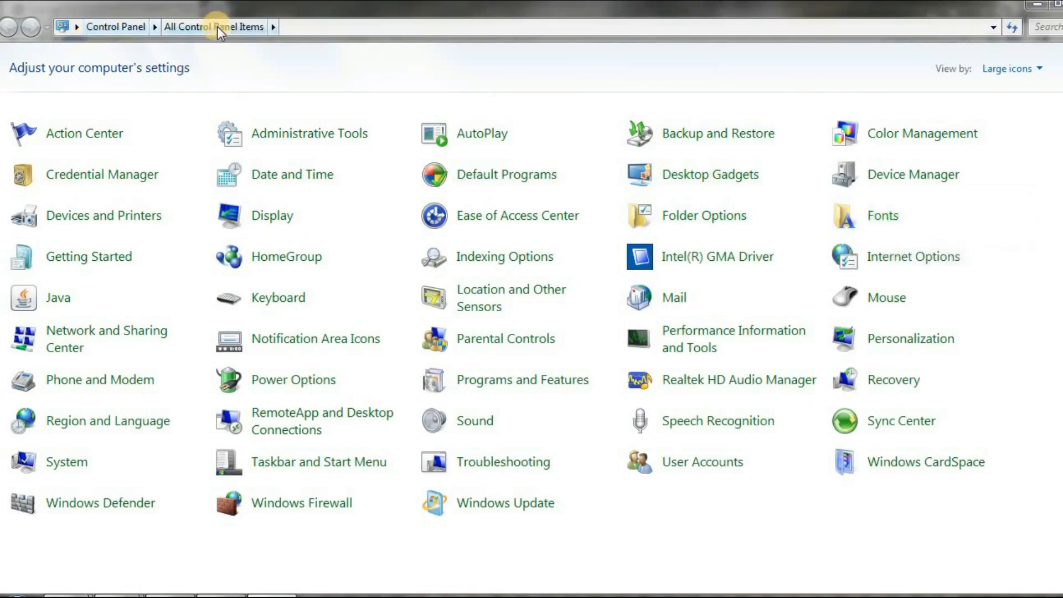
{"action": "left_click", "coordinate": [884, 222]}
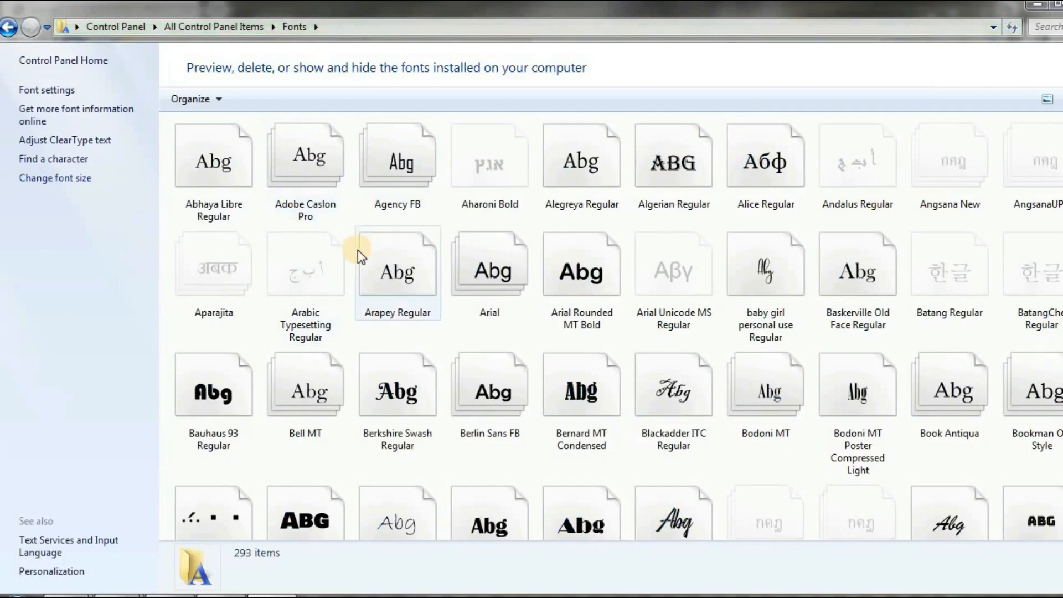
Switch to Windows Explorer, open the bromarkers-demo folder in Downloads and copy the BromarkersDemoRegular font file.
{"action": "right_click", "coordinate": [352, 212]}
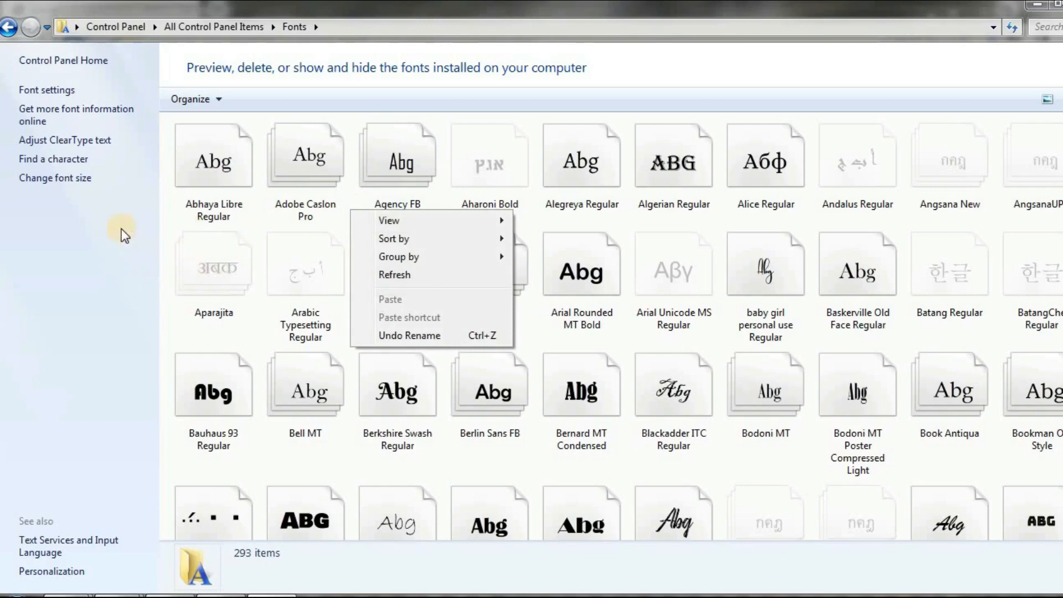
{"action": "left_click", "coordinate": [66, 596]}
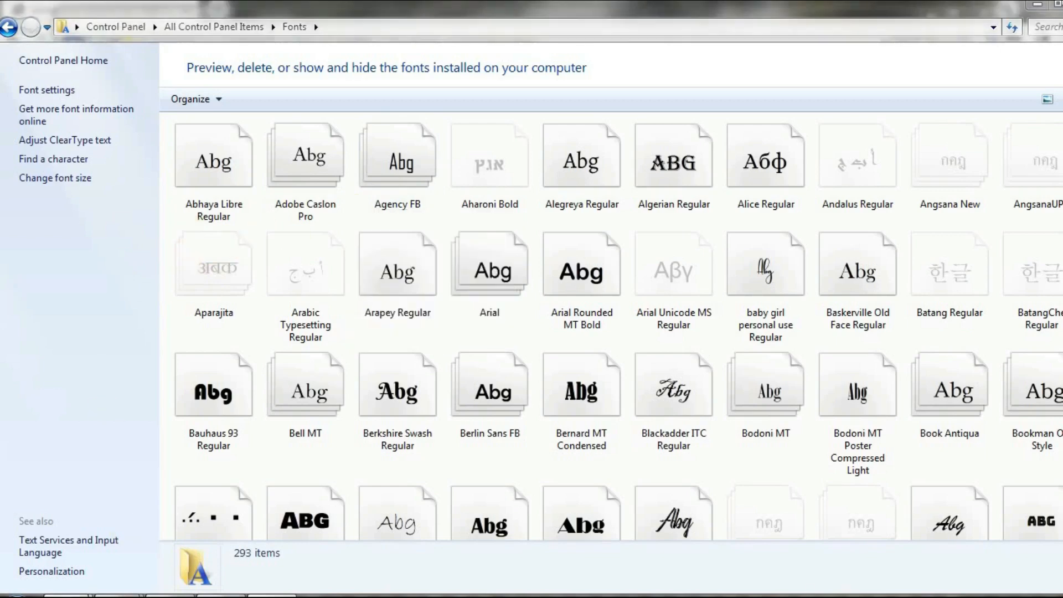
{"action": "left_click", "coordinate": [89, 525]}
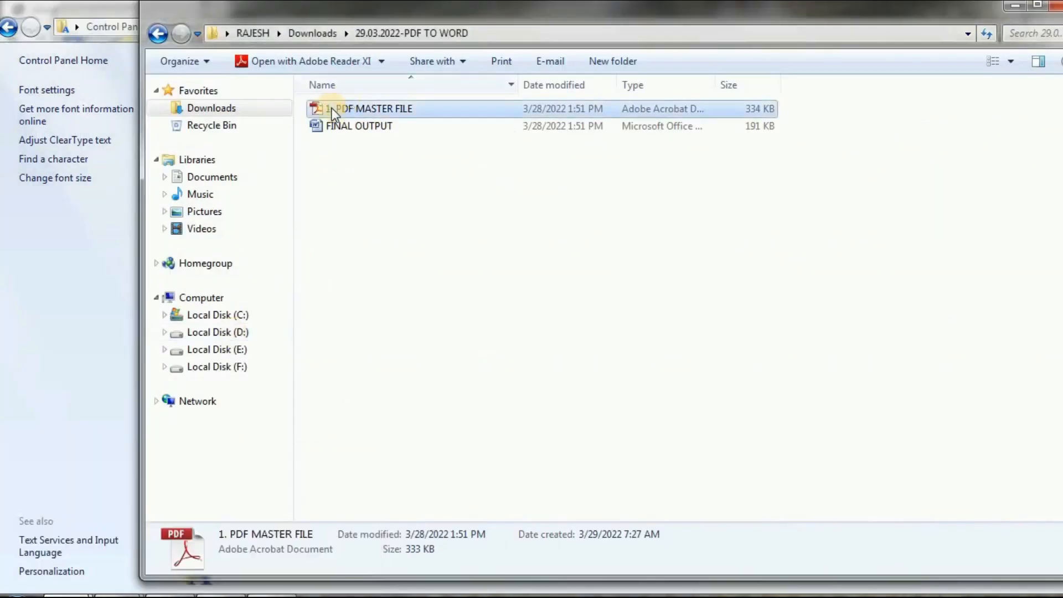
{"action": "left_click", "coordinate": [211, 108]}
{"action": "double_click", "coordinate": [355, 109]}
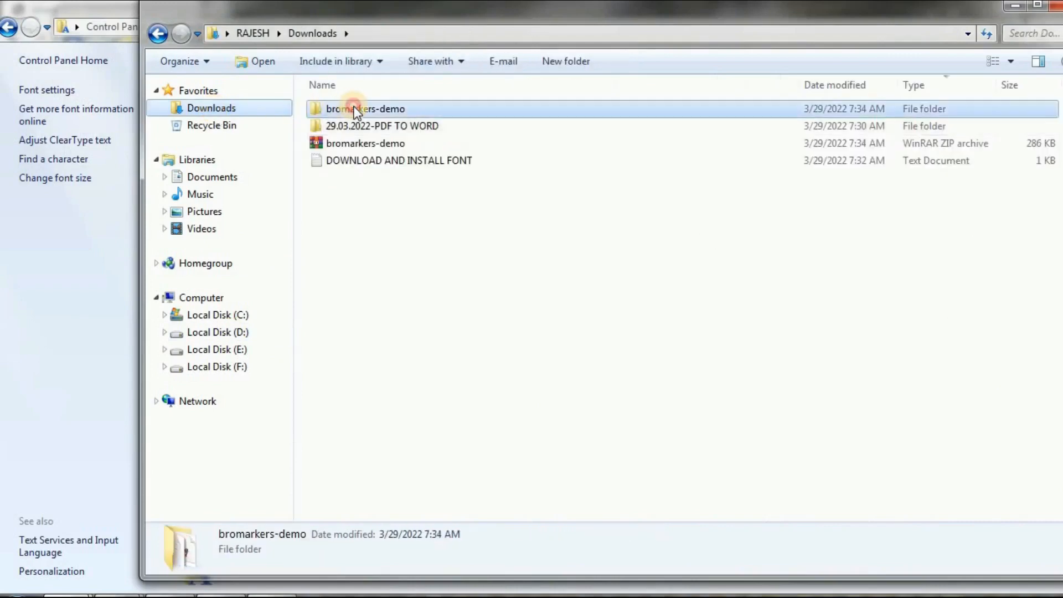
{"action": "left_click", "coordinate": [355, 111]}
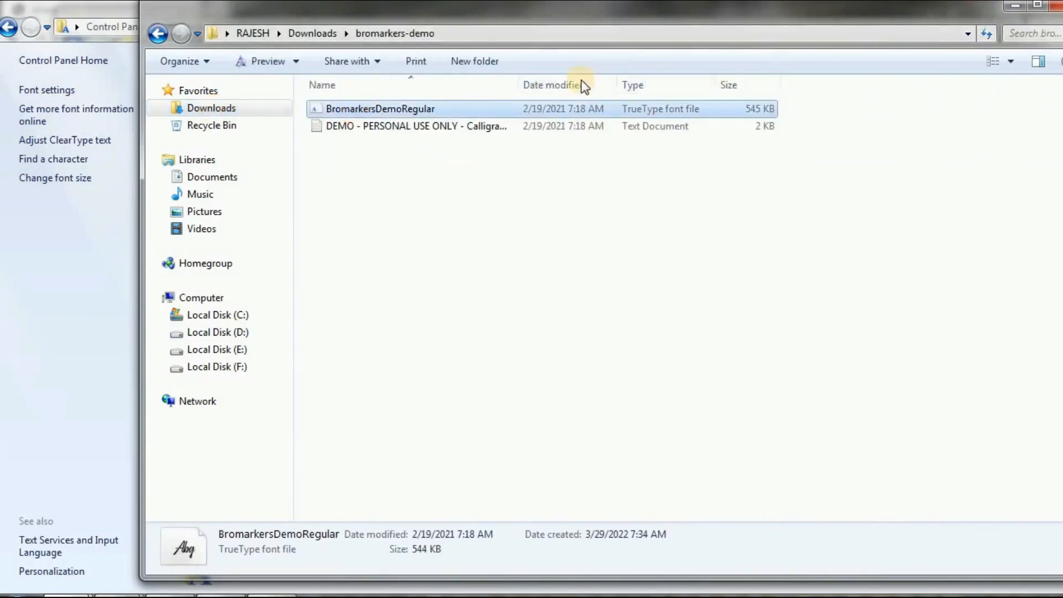
{"action": "right_click", "coordinate": [407, 114]}
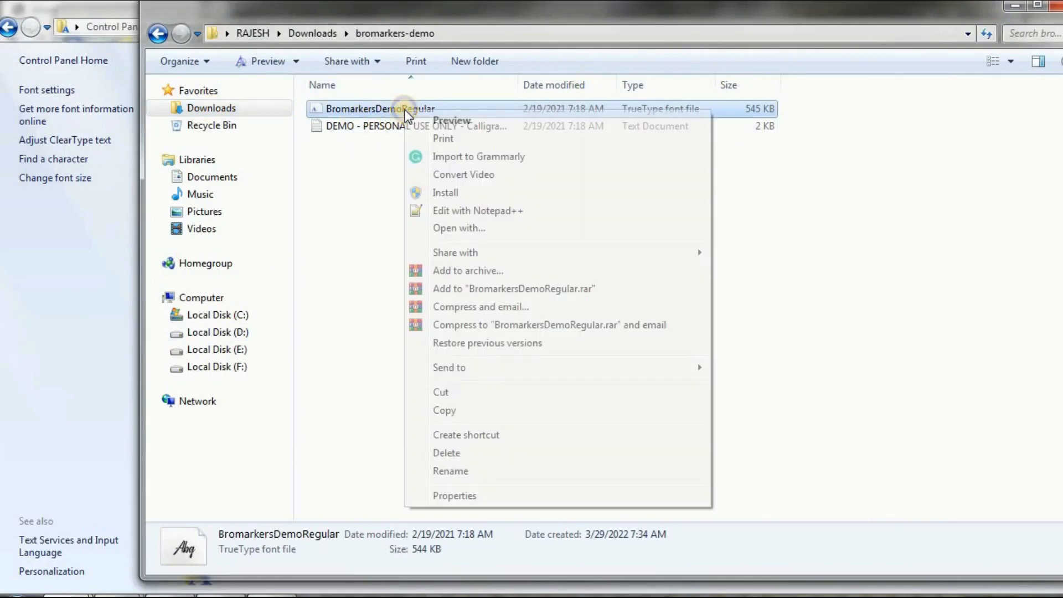
{"action": "left_click", "coordinate": [458, 413]}
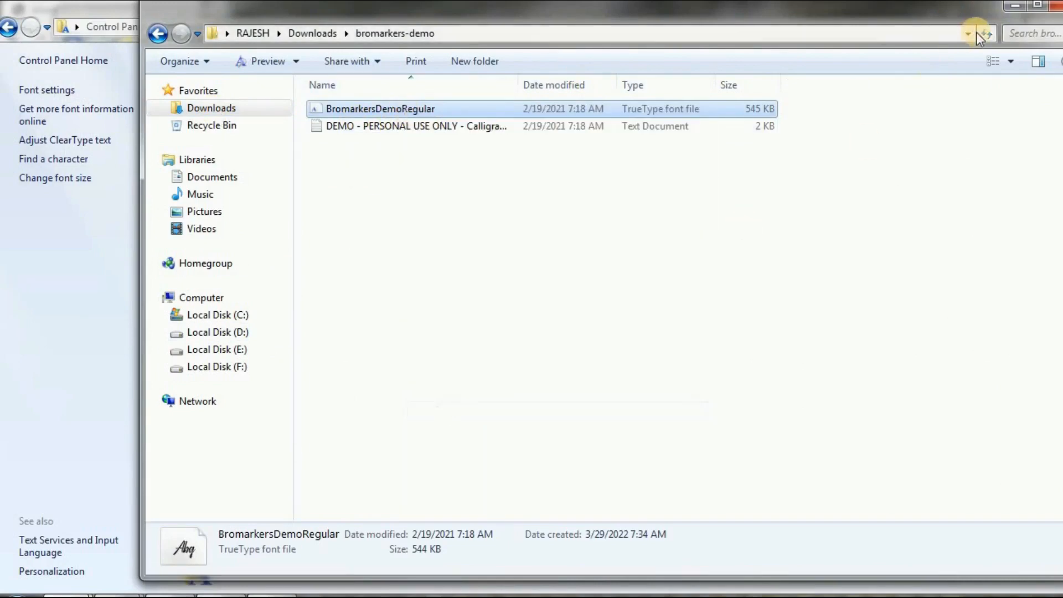
Minimize the folder window, paste the copied font into the Windows Fonts folder and replace the installed Bromarkers Demo font.
{"action": "left_click", "coordinate": [1015, 5]}
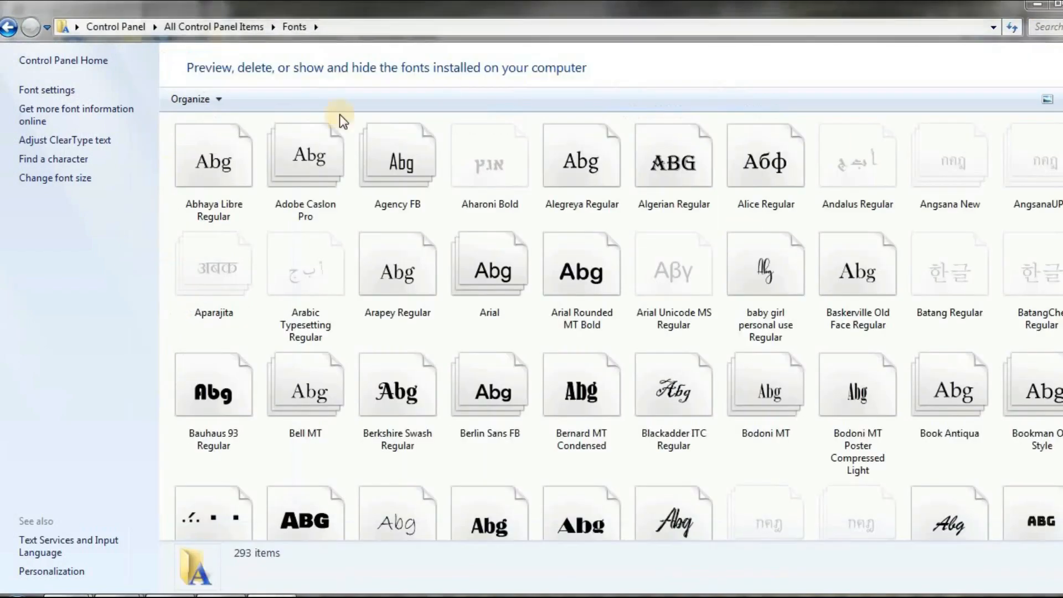
{"action": "right_click", "coordinate": [258, 216]}
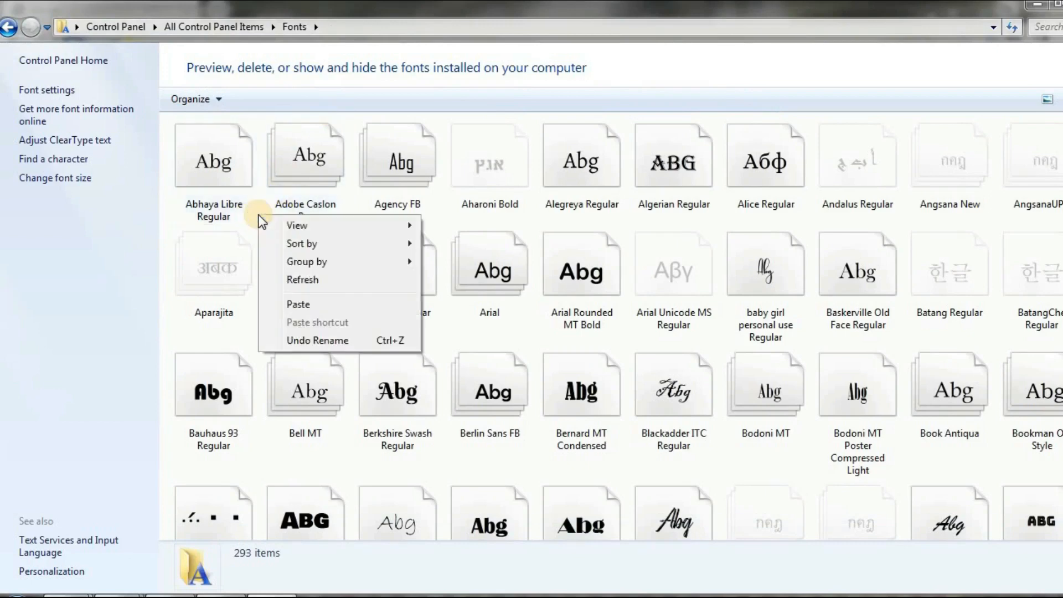
{"action": "left_click", "coordinate": [297, 304]}
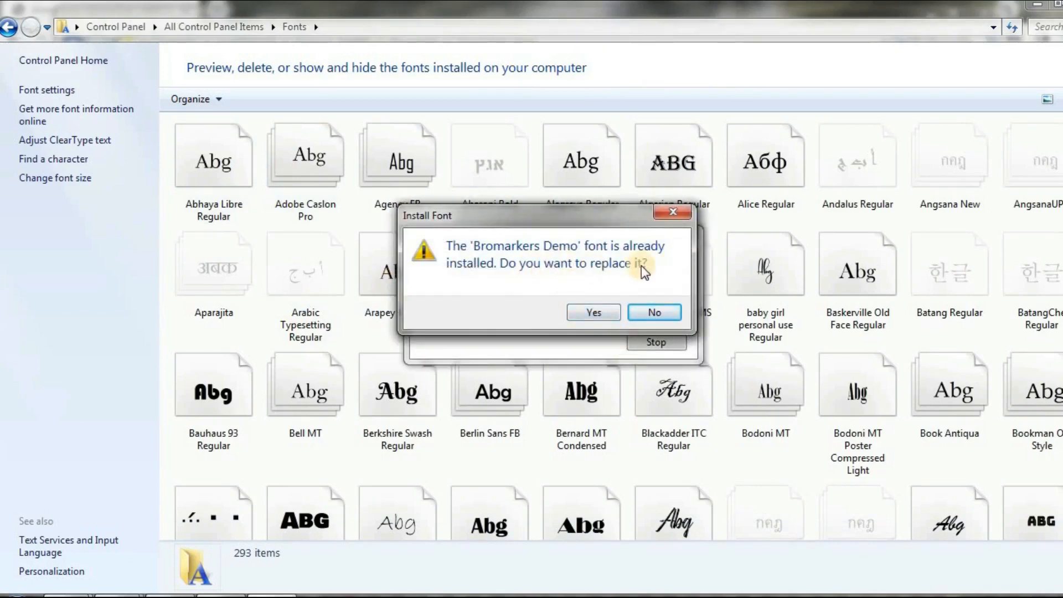
{"action": "left_click", "coordinate": [593, 316]}
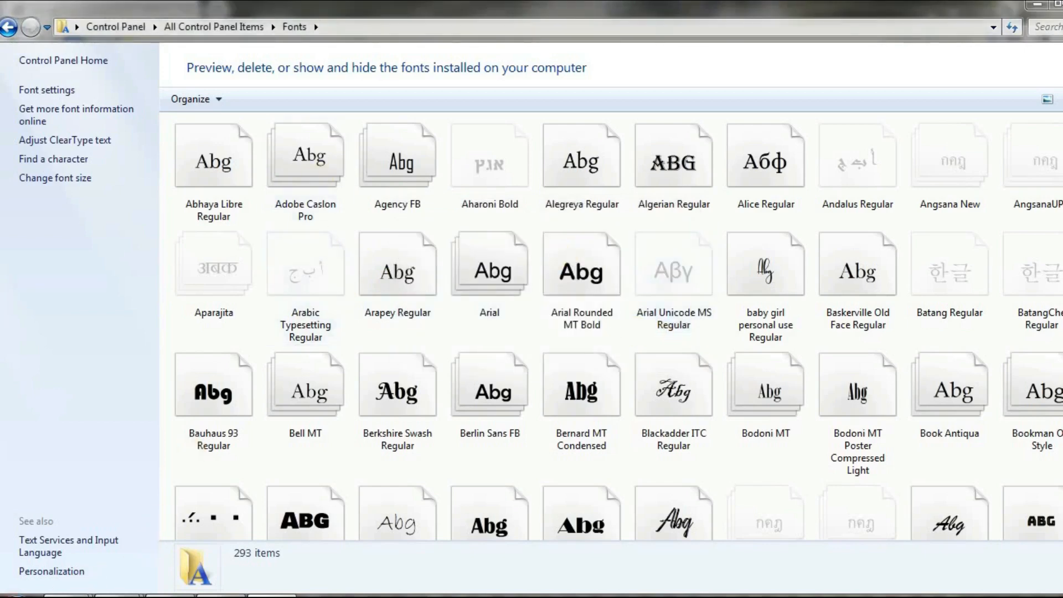
Start Microsoft Office Word 2007 and look for Bromarkers Demo in the list of available fonts.
{"action": "key", "text": "super"}
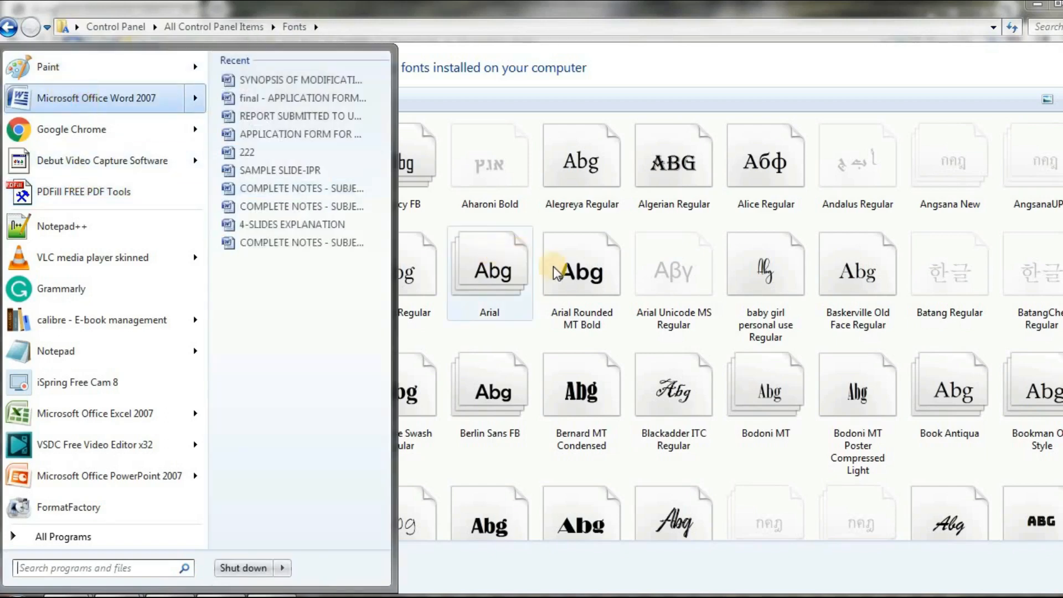
{"action": "left_click", "coordinate": [119, 104]}
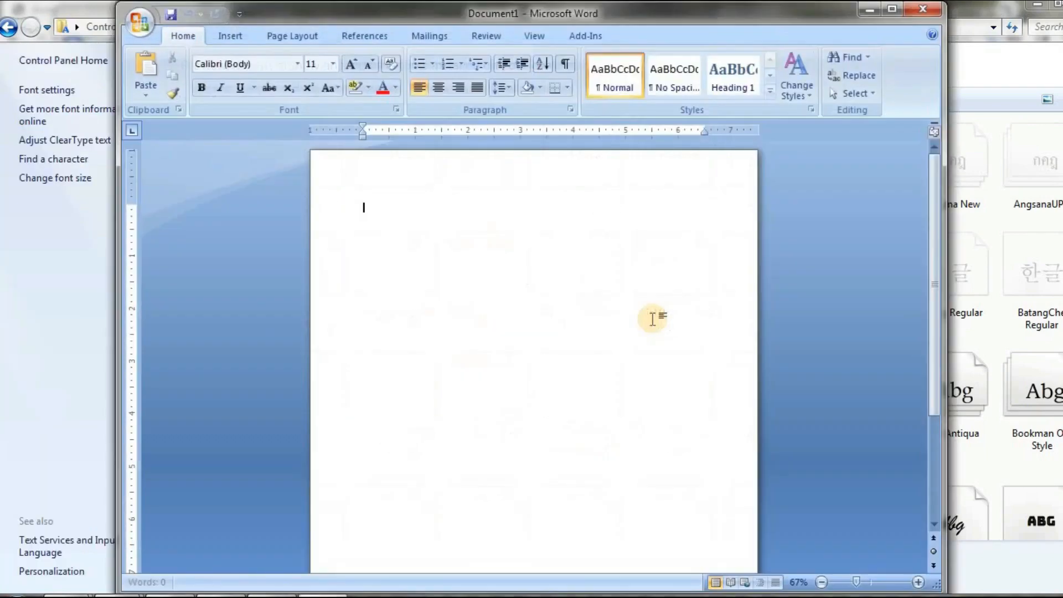
{"action": "left_click", "coordinate": [298, 65]}
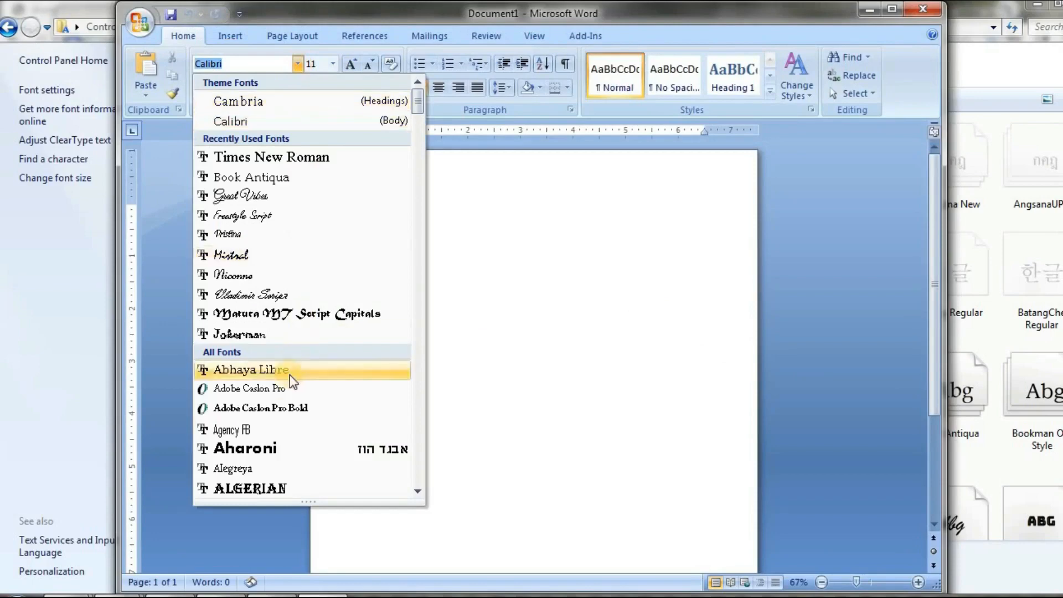
{"action": "scroll", "coordinate": [285, 396], "scroll_direction": "down", "scroll_amount": 2}
{"action": "scroll", "coordinate": [284, 396], "scroll_direction": "down", "scroll_amount": 6}
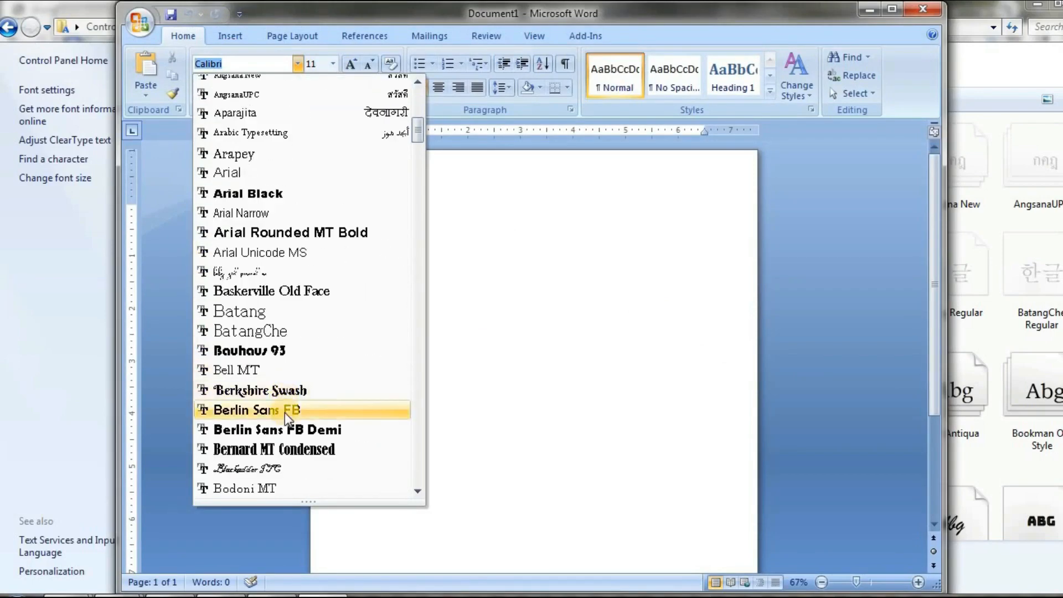
{"action": "scroll", "coordinate": [285, 413], "scroll_direction": "down", "scroll_amount": 2}
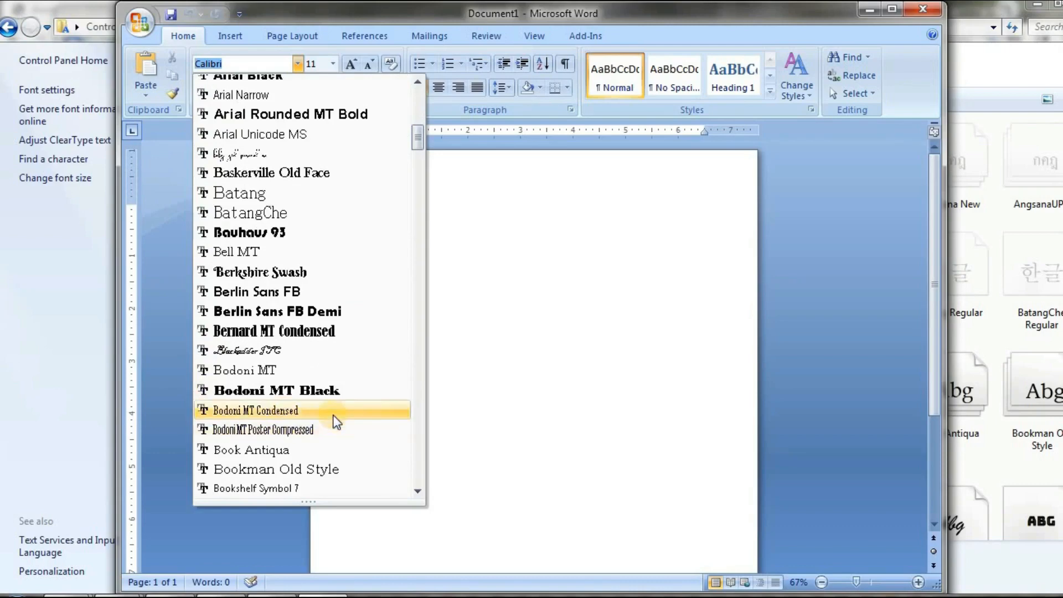
{"action": "scroll", "coordinate": [295, 421], "scroll_direction": "down", "scroll_amount": 2}
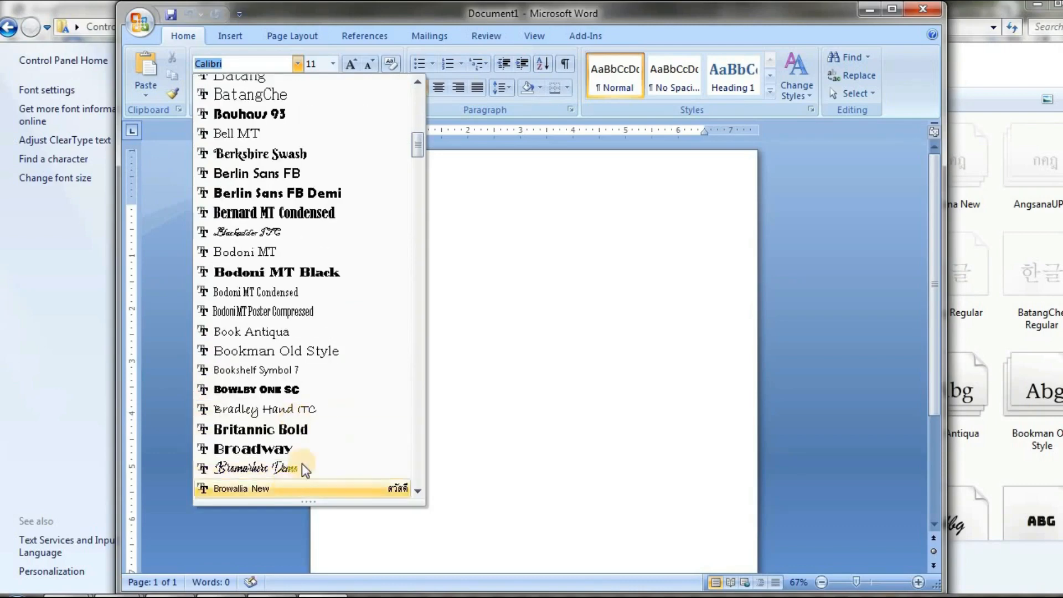
{"action": "scroll", "coordinate": [301, 421], "scroll_direction": "down", "scroll_amount": 2}
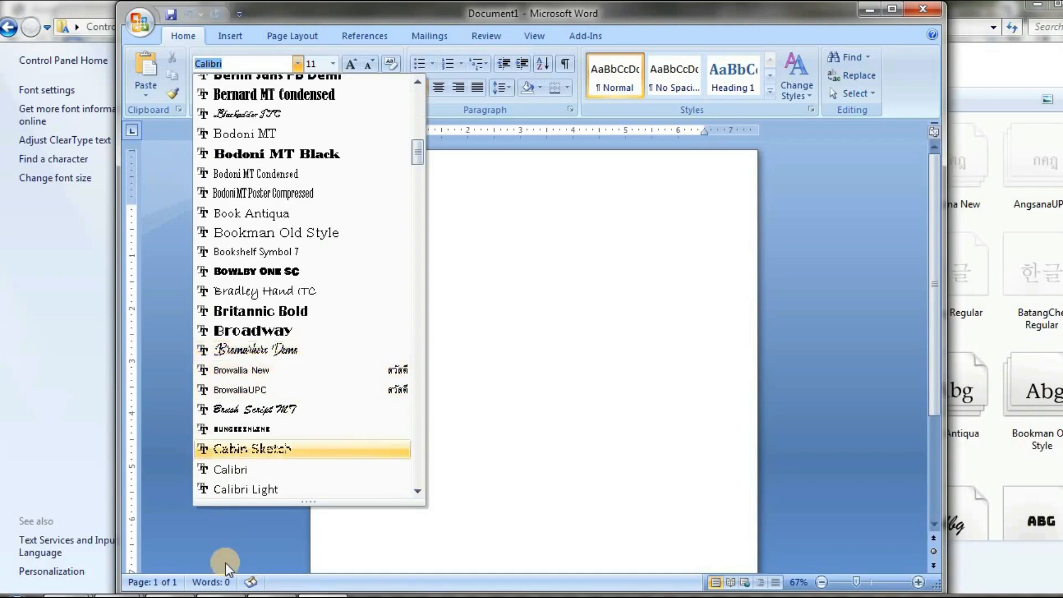
Check the required font name in the Notepad note, return to Word and locate that font in the font list.
{"action": "left_click", "coordinate": [222, 596]}
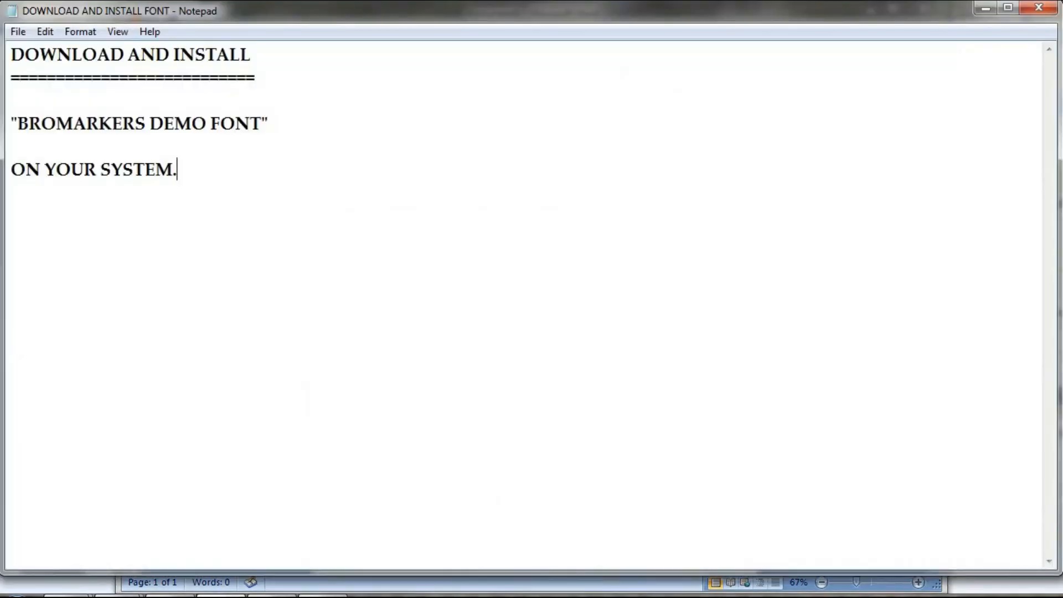
{"action": "left_click", "coordinate": [221, 595]}
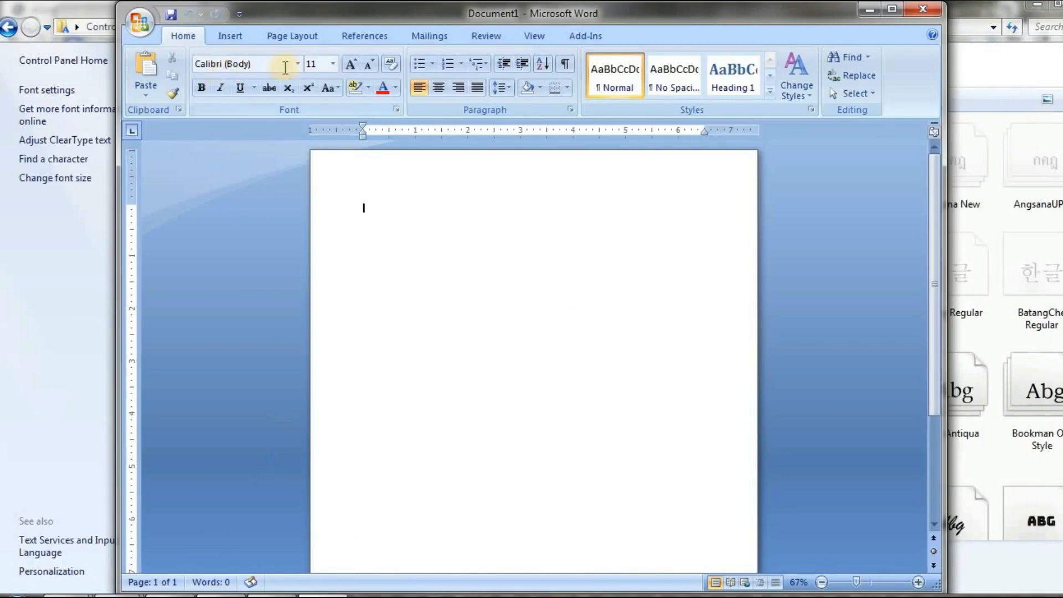
{"action": "left_click", "coordinate": [297, 64]}
{"action": "scroll", "coordinate": [314, 360], "scroll_direction": "down", "scroll_amount": 6}
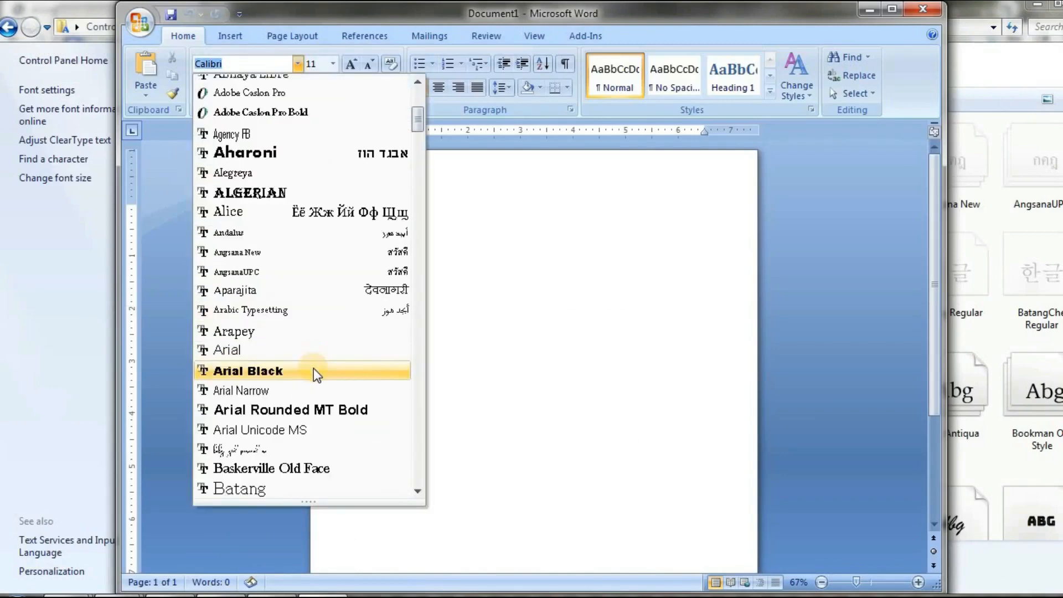
{"action": "scroll", "coordinate": [313, 368], "scroll_direction": "down", "scroll_amount": 10}
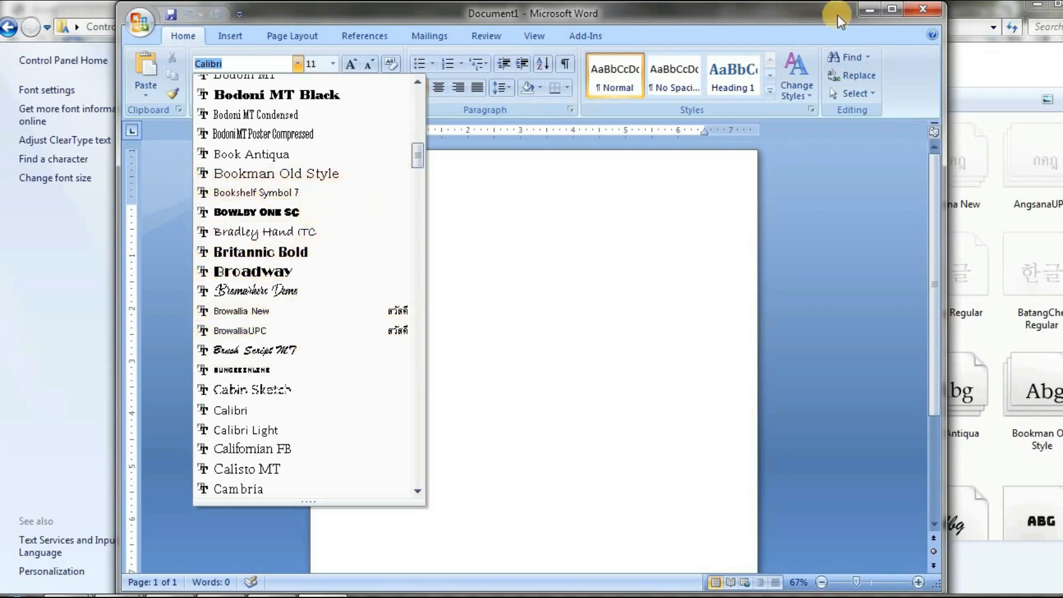
Maximize the Word window and browse its font list down to Bromarkers Demo once more.
{"action": "left_click", "coordinate": [892, 9]}
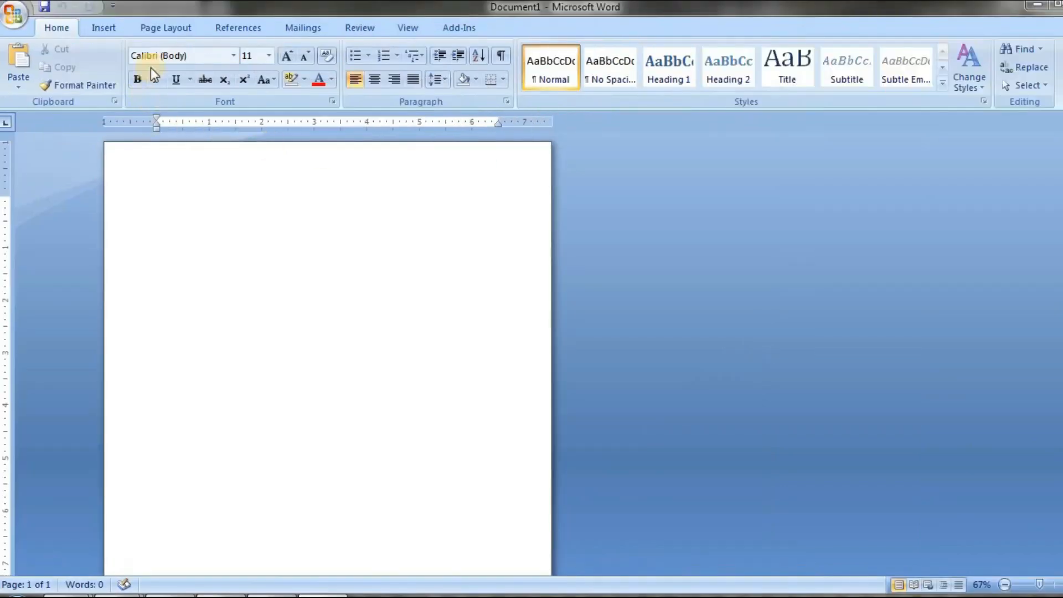
{"action": "left_click", "coordinate": [235, 54]}
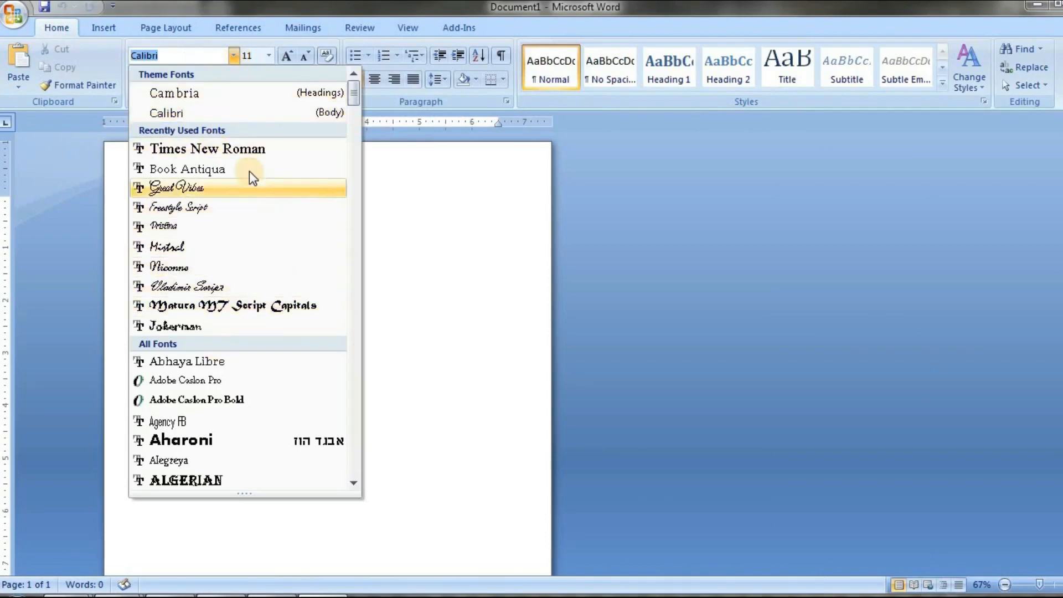
{"action": "scroll", "coordinate": [263, 360], "scroll_direction": "down", "scroll_amount": 5}
{"action": "scroll", "coordinate": [263, 362], "scroll_direction": "down", "scroll_amount": 9}
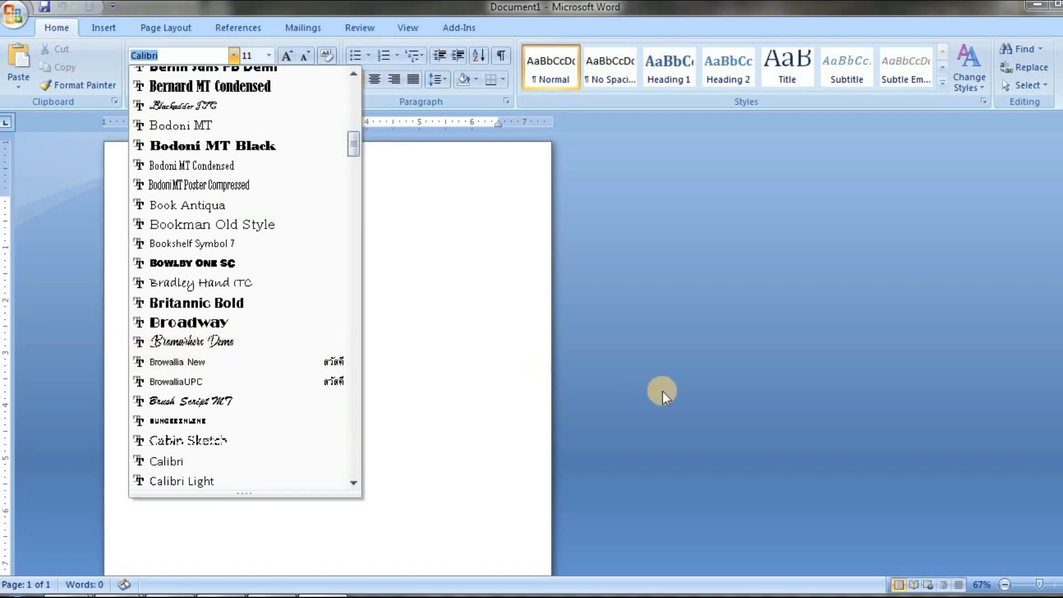
{"action": "left_click", "coordinate": [679, 433]}
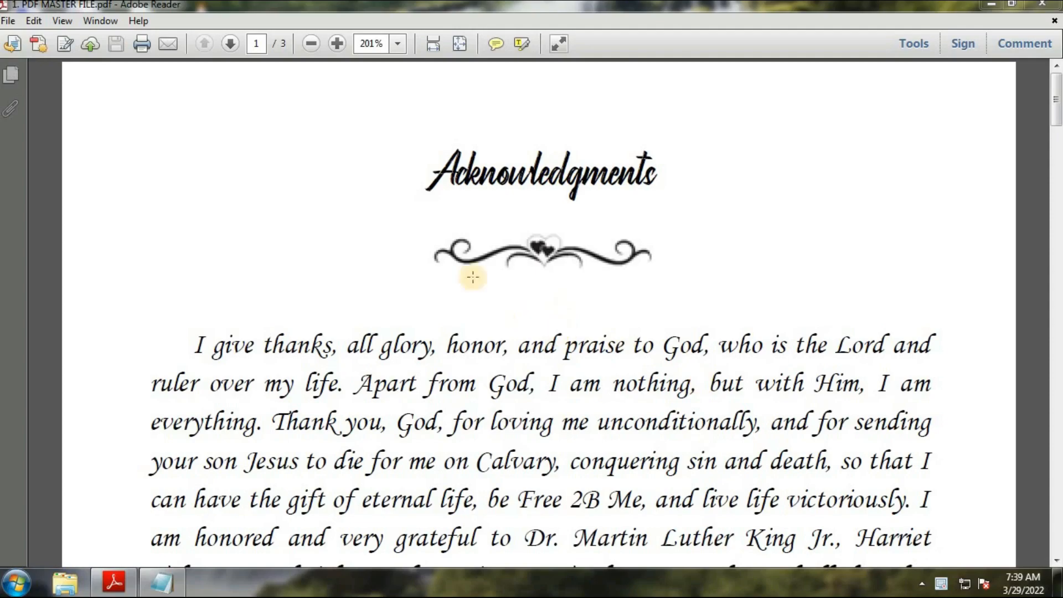
Look through all three pages of the PDF master file in Adobe Reader to examine their text and layout.
{"action": "left_click", "coordinate": [367, 235]}
{"action": "scroll", "coordinate": [418, 296], "scroll_direction": "down", "scroll_amount": 3}
{"action": "scroll", "coordinate": [418, 296], "scroll_direction": "down", "scroll_amount": 15}
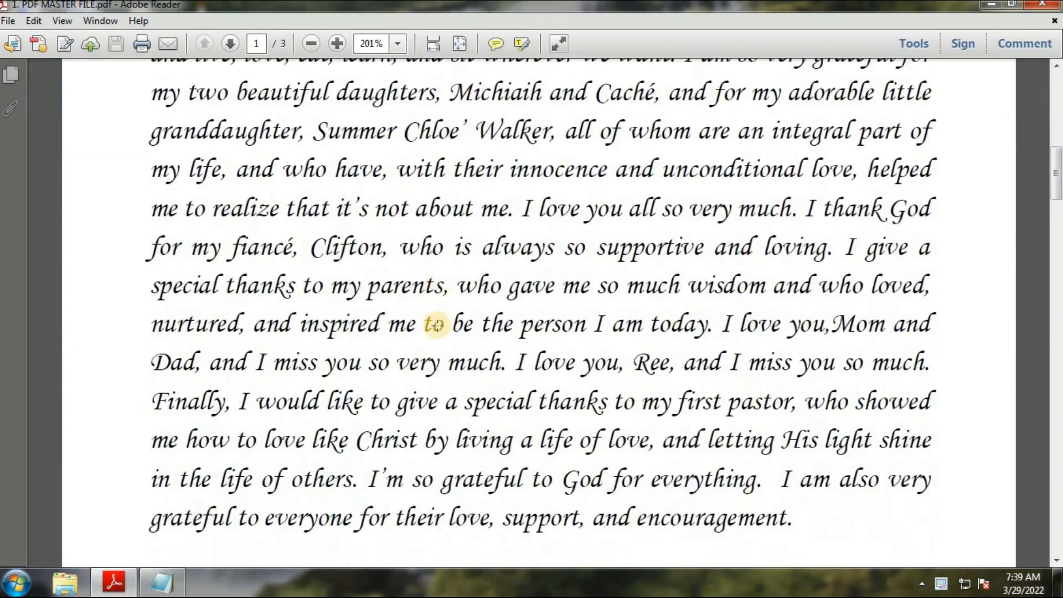
{"action": "scroll", "coordinate": [440, 326], "scroll_direction": "down", "scroll_amount": 20}
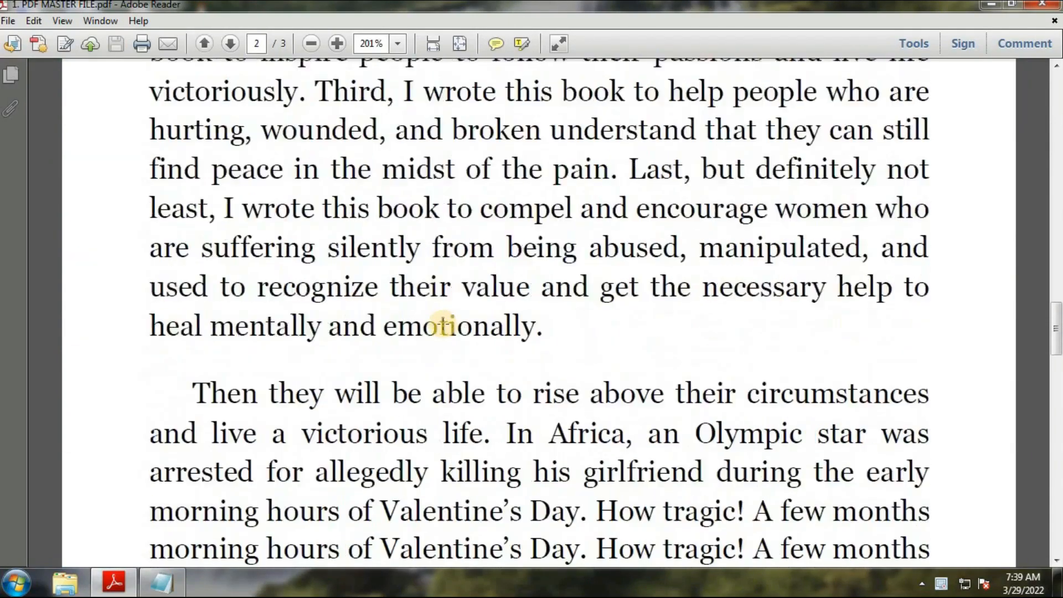
{"action": "scroll", "coordinate": [445, 327], "scroll_direction": "down", "scroll_amount": 15}
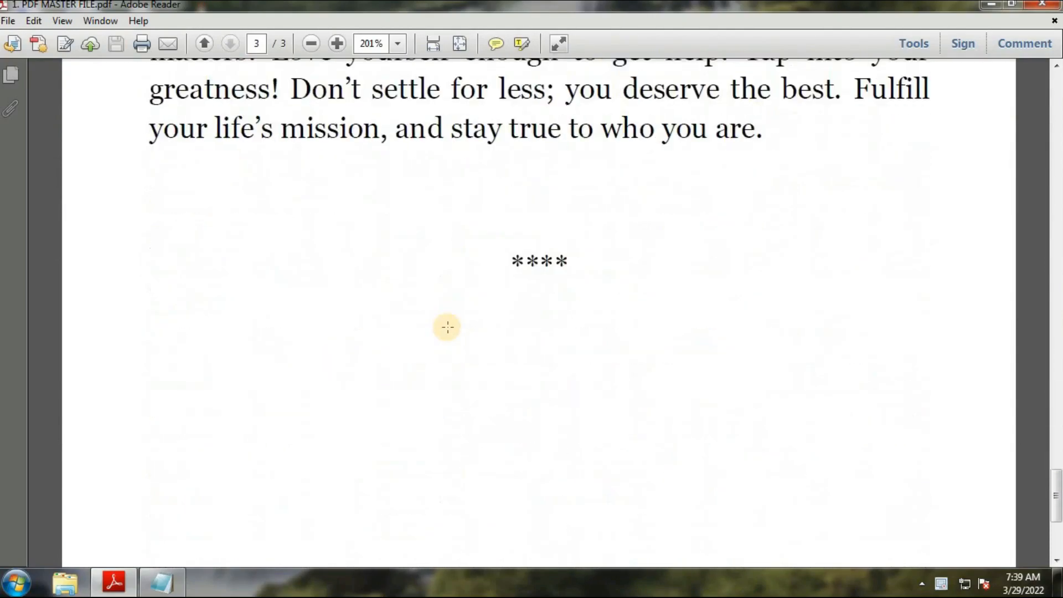
{"action": "scroll", "coordinate": [447, 328], "scroll_direction": "up", "scroll_amount": 12}
{"action": "scroll", "coordinate": [447, 328], "scroll_direction": "up", "scroll_amount": 10}
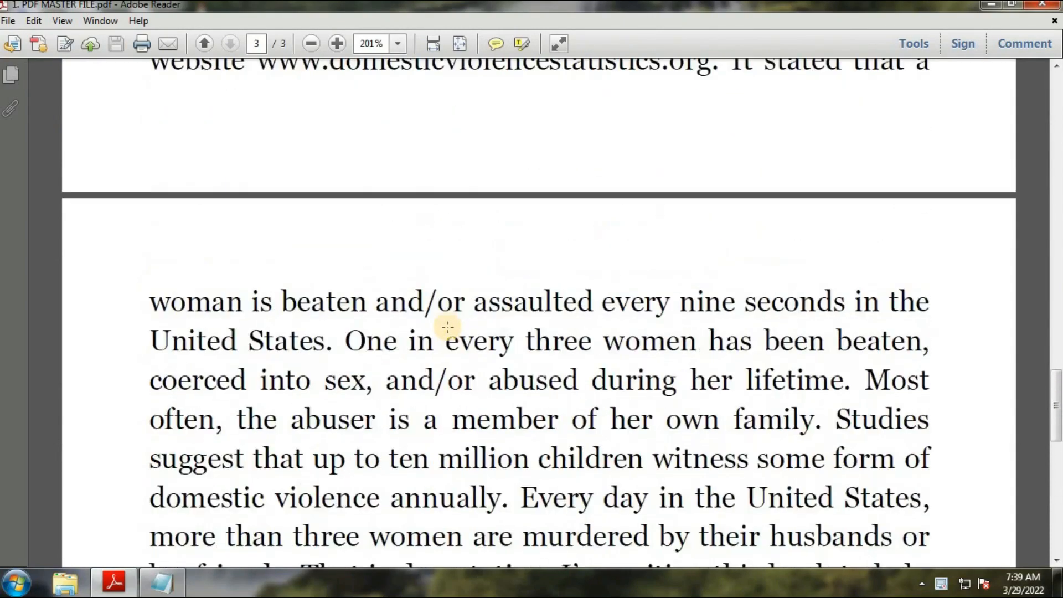
Examine the ornaments beneath the Chapter 1 Introduction and Acknowledgments headings with the PDF shown at 75%.
{"action": "scroll", "coordinate": [448, 327], "scroll_direction": "down", "scroll_amount": 5, "text": "ctrl"}
{"action": "scroll", "coordinate": [447, 327], "scroll_direction": "up", "scroll_amount": 20}
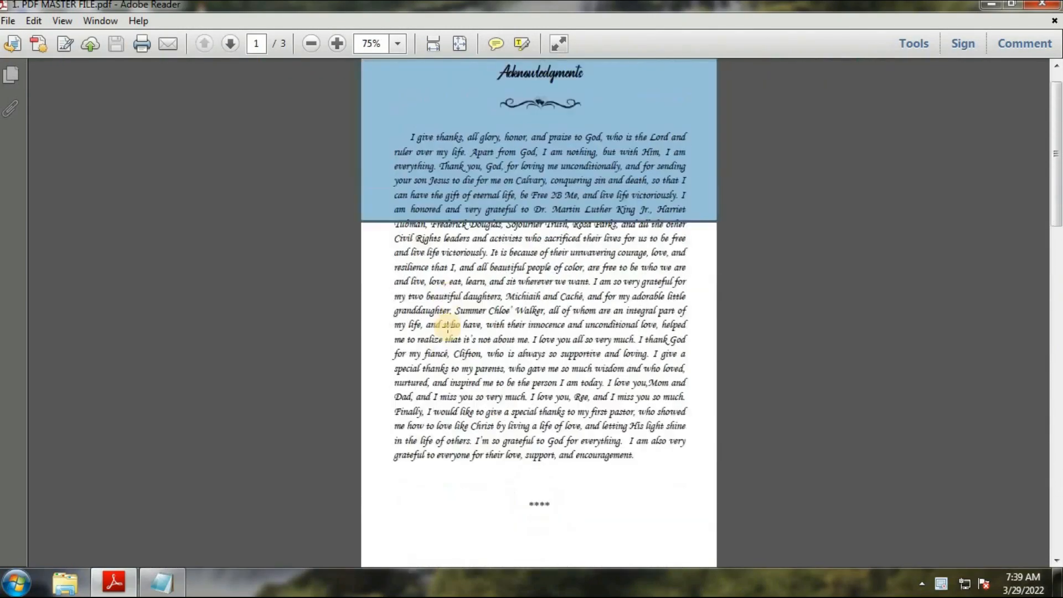
{"action": "scroll", "coordinate": [460, 332], "scroll_direction": "down", "scroll_amount": 6}
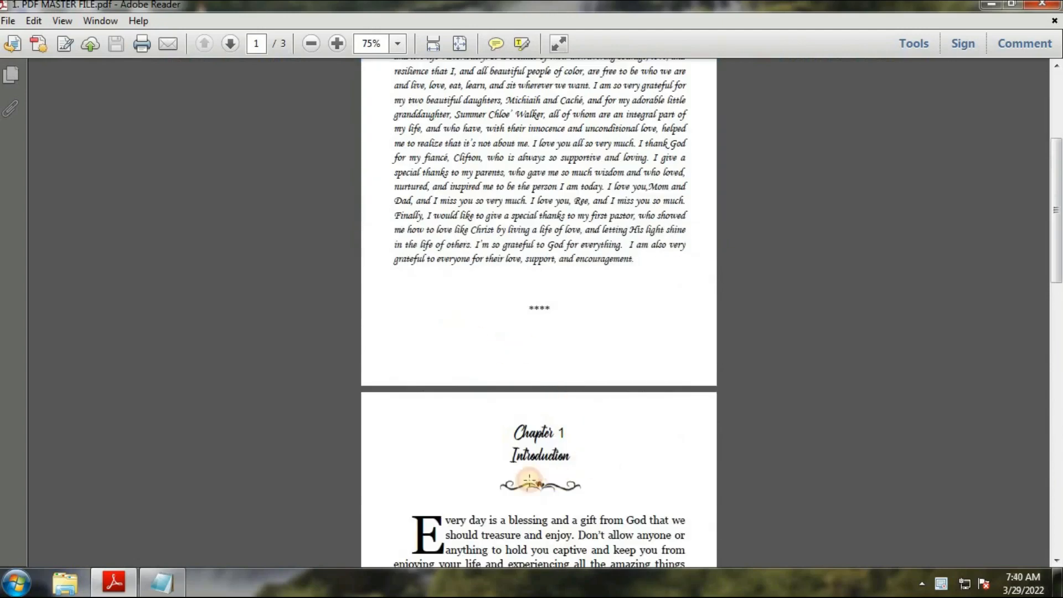
{"action": "left_click_drag", "start_coordinate": [486, 469], "coordinate": [616, 506]}
{"action": "left_click", "coordinate": [654, 454]}
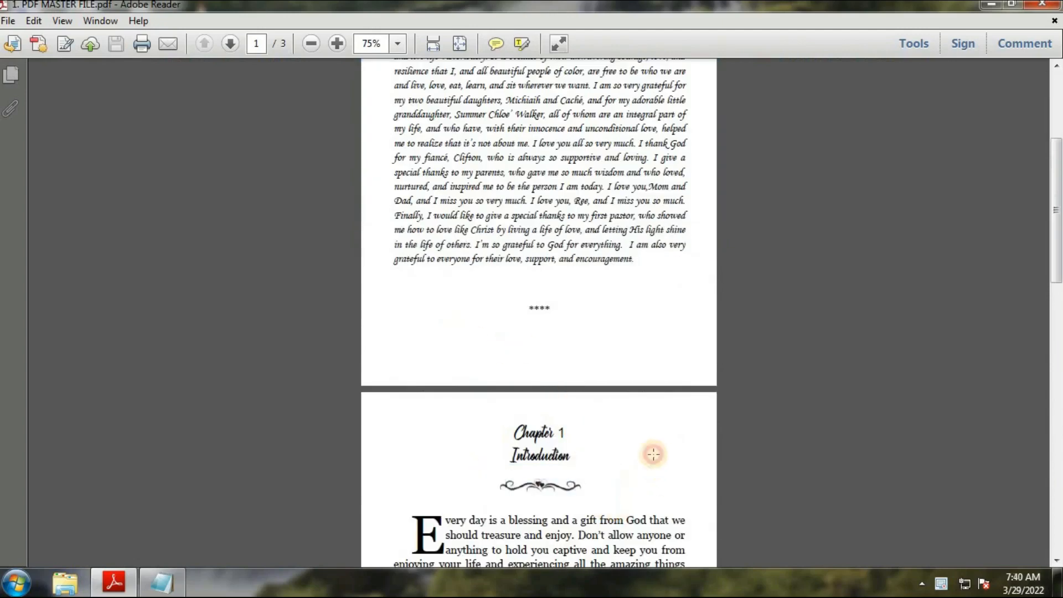
{"action": "scroll", "coordinate": [562, 380], "scroll_direction": "up", "scroll_amount": 7}
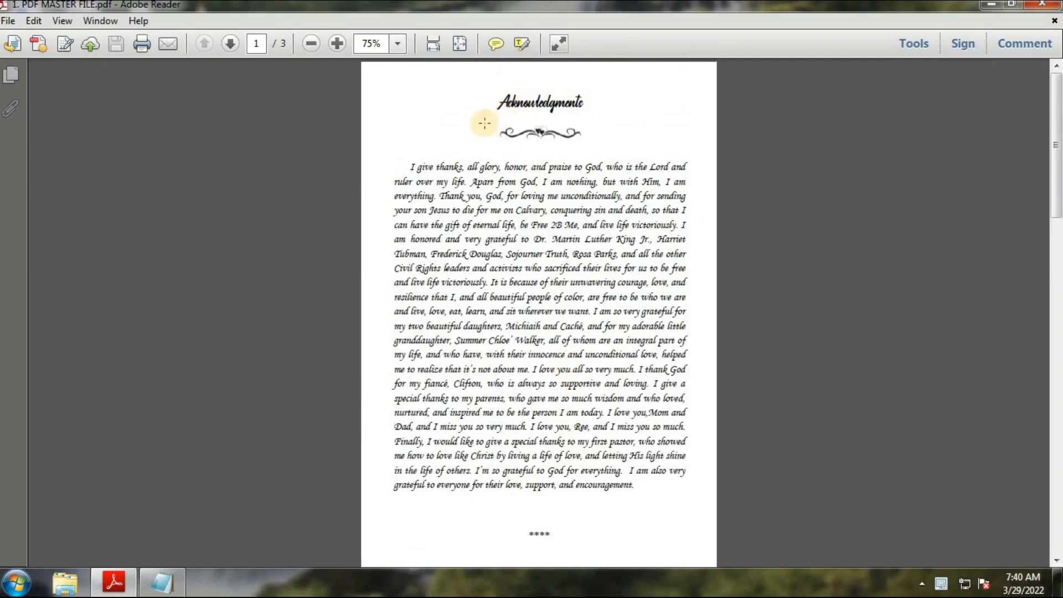
{"action": "left_click_drag", "start_coordinate": [485, 123], "coordinate": [601, 158]}
{"action": "left_click", "coordinate": [567, 262]}
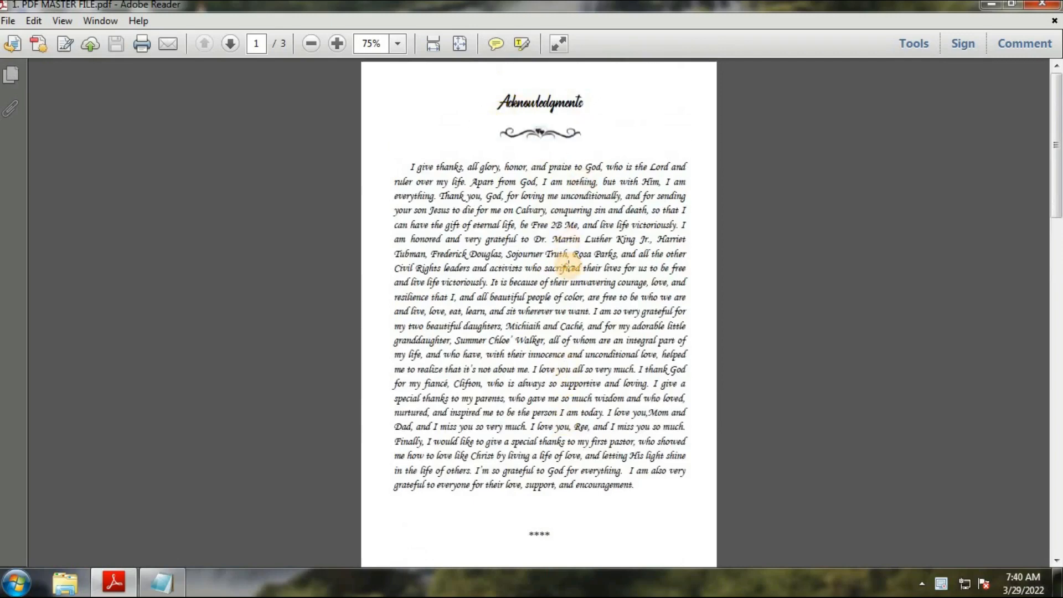
Take a snapshot of the heart ornament beneath the Acknowledgments heading with the PDF zoomed to 214%.
{"action": "scroll", "coordinate": [569, 266], "scroll_direction": "up", "scroll_amount": 3}
{"action": "scroll", "coordinate": [569, 266], "scroll_direction": "up", "scroll_amount": 4}
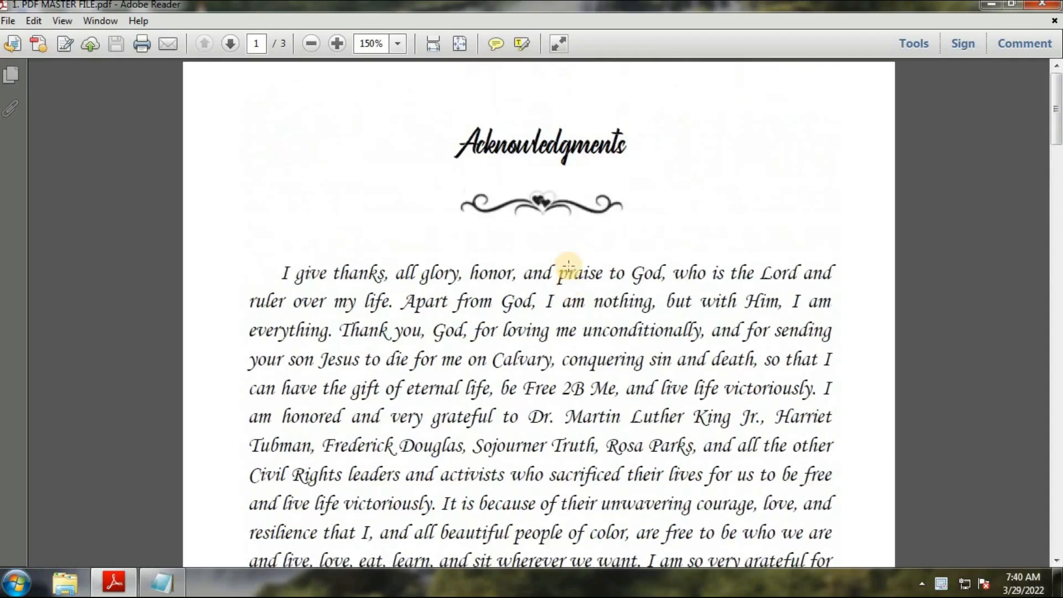
{"action": "scroll", "coordinate": [569, 266], "scroll_direction": "up", "scroll_amount": 2}
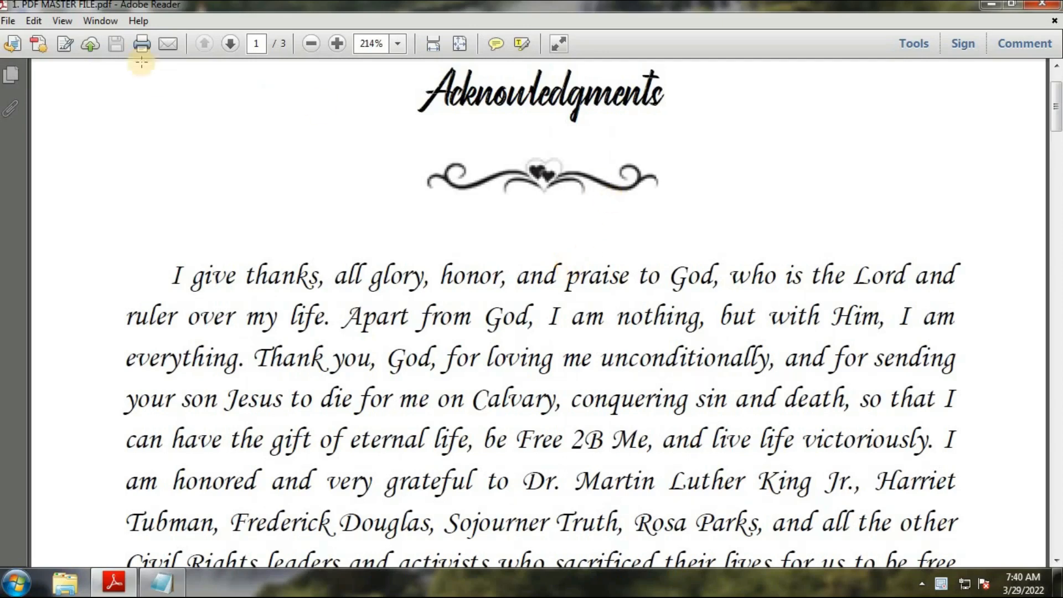
{"action": "left_click", "coordinate": [35, 21]}
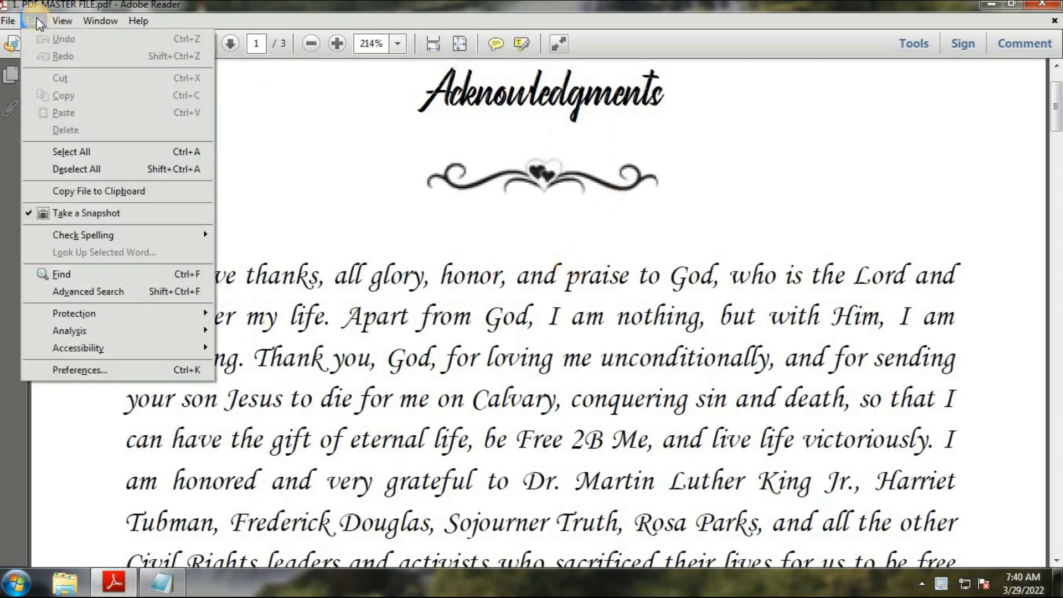
{"action": "left_click", "coordinate": [85, 216]}
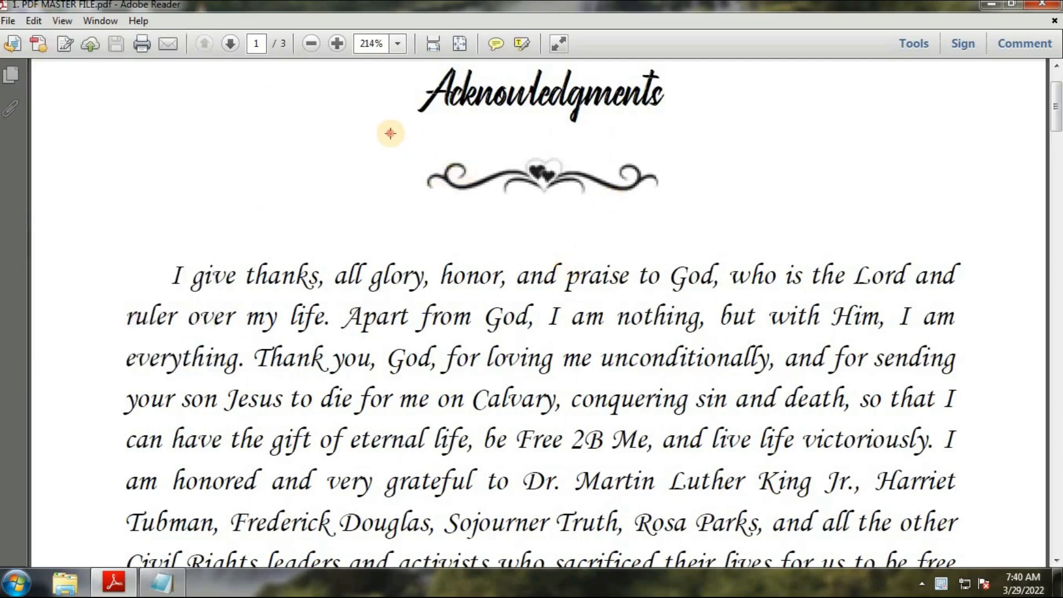
{"action": "left_click_drag", "start_coordinate": [391, 134], "coordinate": [709, 223]}
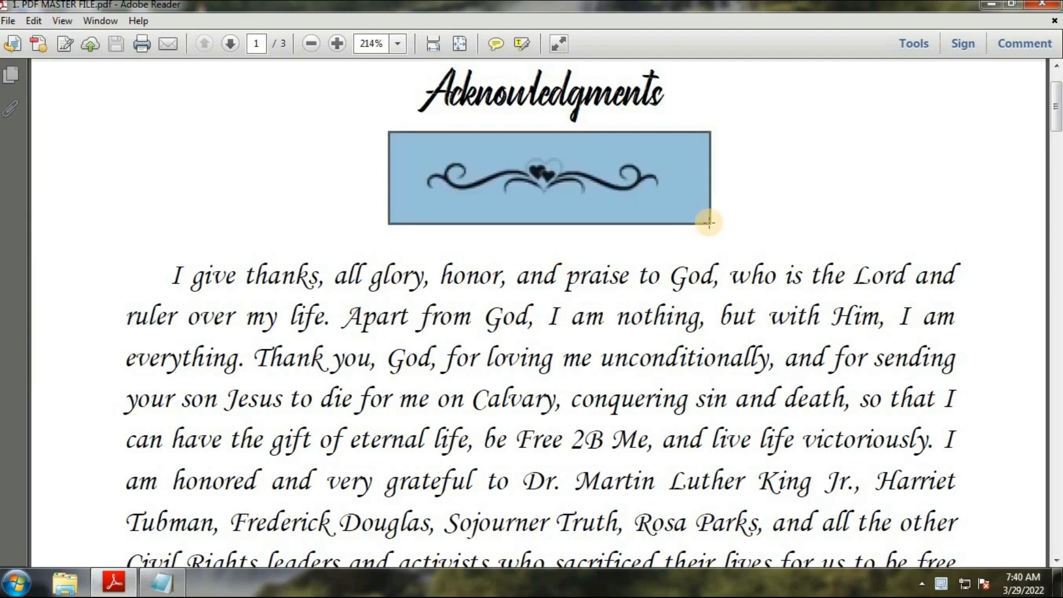
Switch to Paint, confirm a canvas size of 50 by 50 pixels and paste the copied ornament onto it.
{"action": "left_click", "coordinate": [16, 582]}
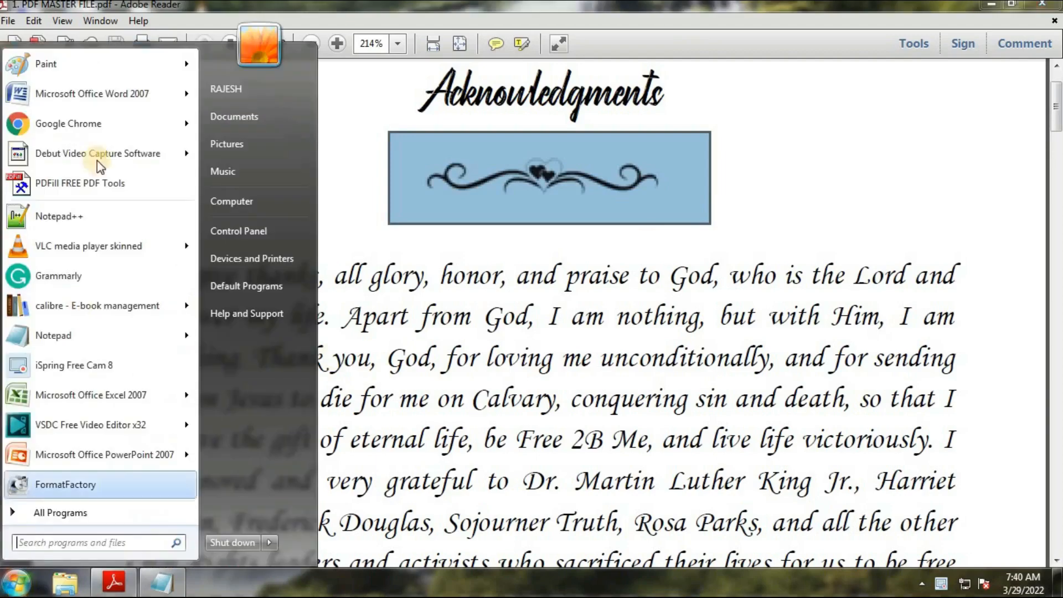
{"action": "left_click", "coordinate": [55, 64]}
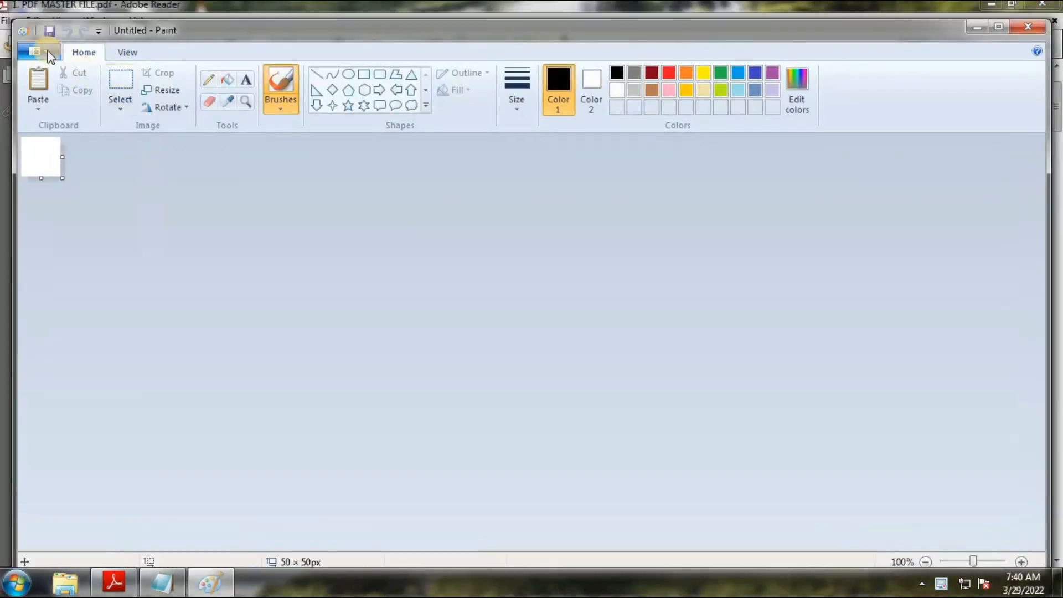
{"action": "left_click", "coordinate": [49, 55]}
{"action": "left_click", "coordinate": [65, 360]}
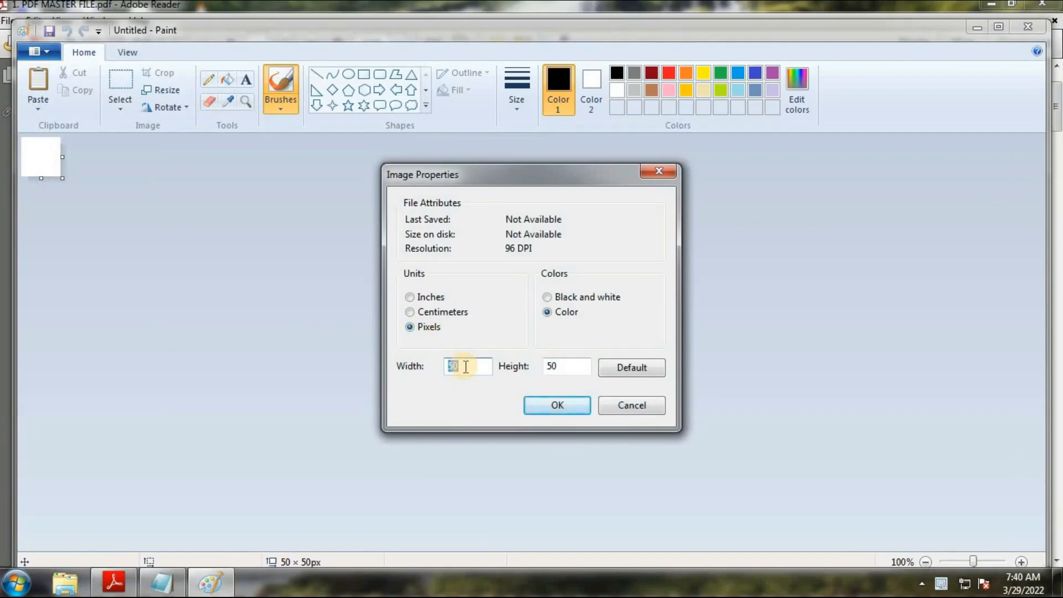
{"action": "double_click", "coordinate": [546, 367]}
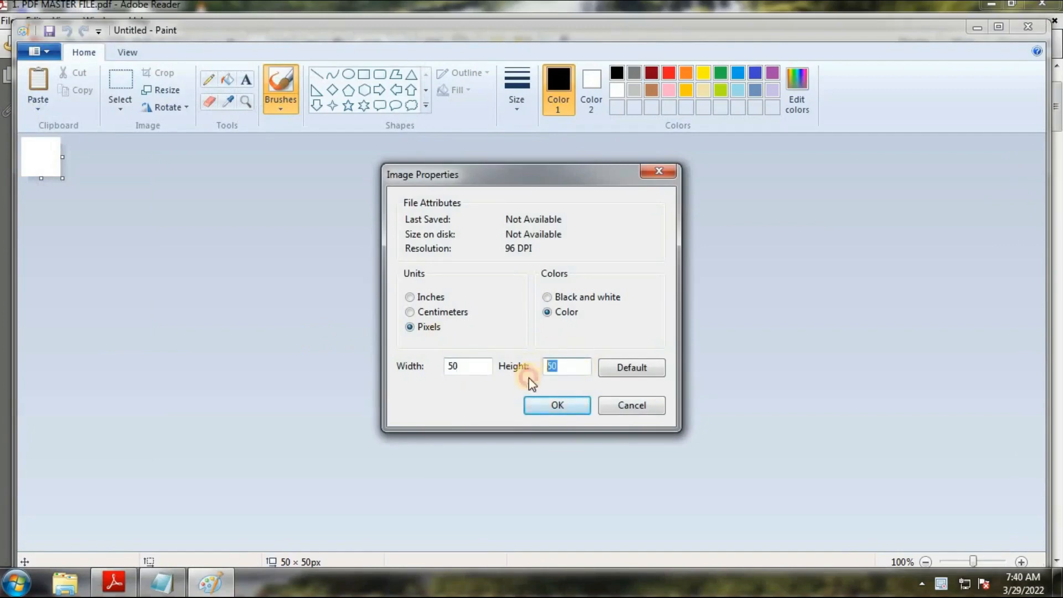
{"action": "double_click", "coordinate": [457, 366]}
{"action": "left_click", "coordinate": [557, 405]}
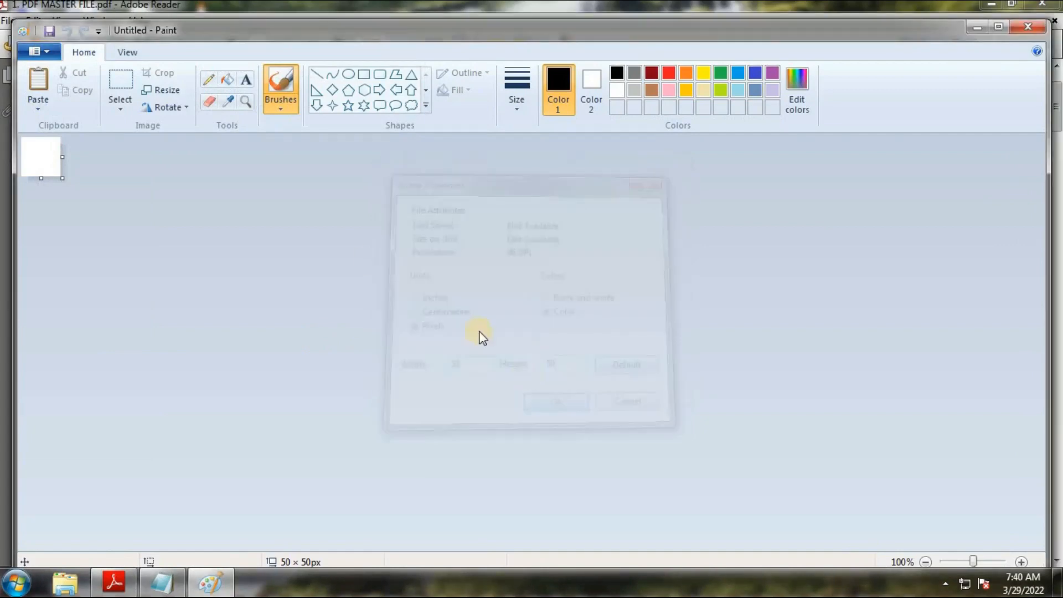
{"action": "key", "text": "ctrl+v"}
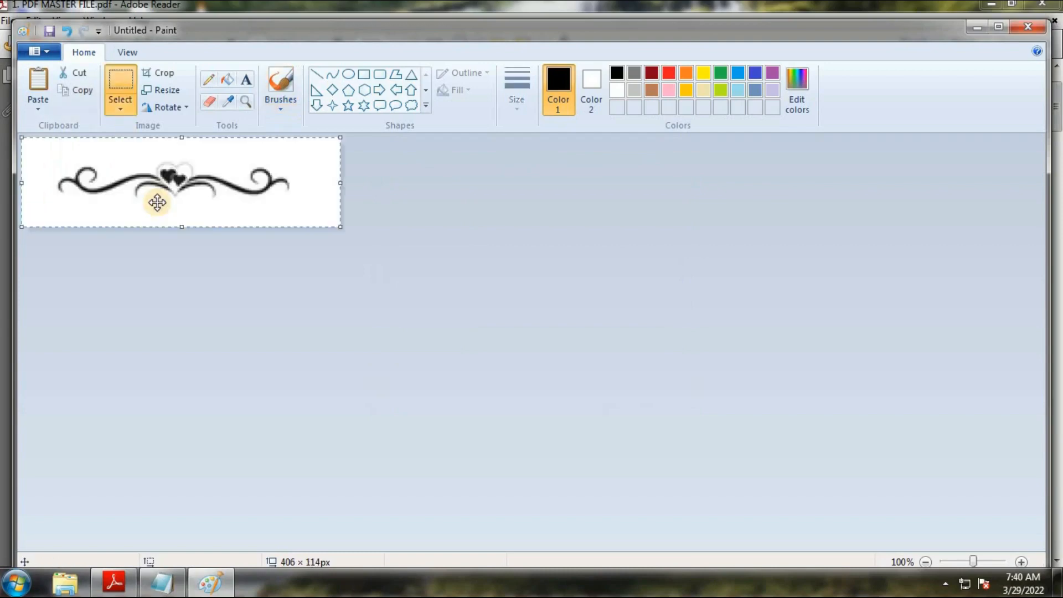
Save the ornament picture as the PNG file IMAGE-1 in the Downloads folder and close Paint.
{"action": "left_click", "coordinate": [49, 31]}
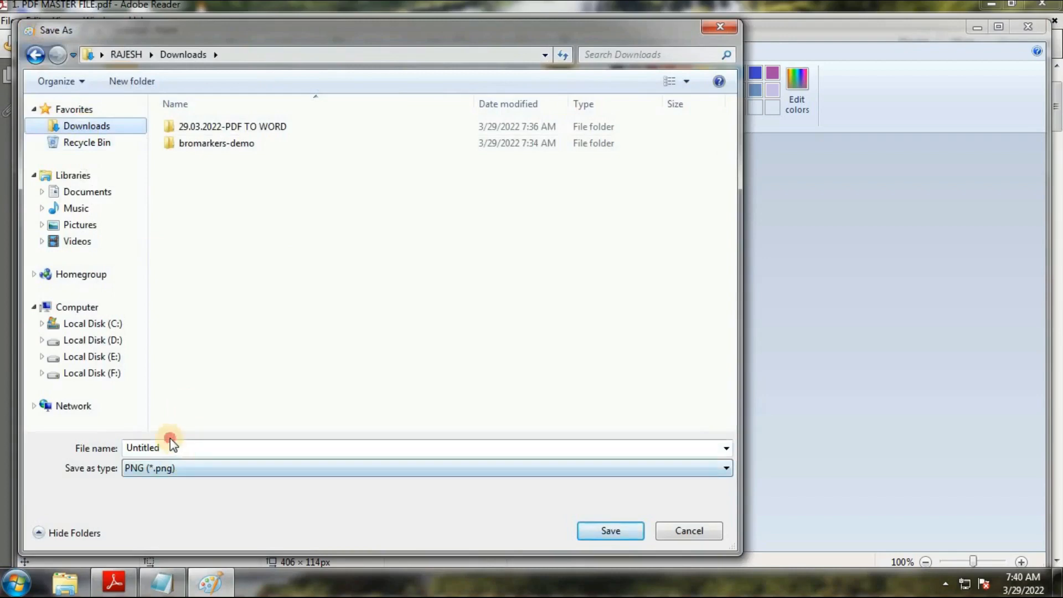
{"action": "double_click", "coordinate": [174, 448]}
{"action": "type", "text": "IMAGE"}
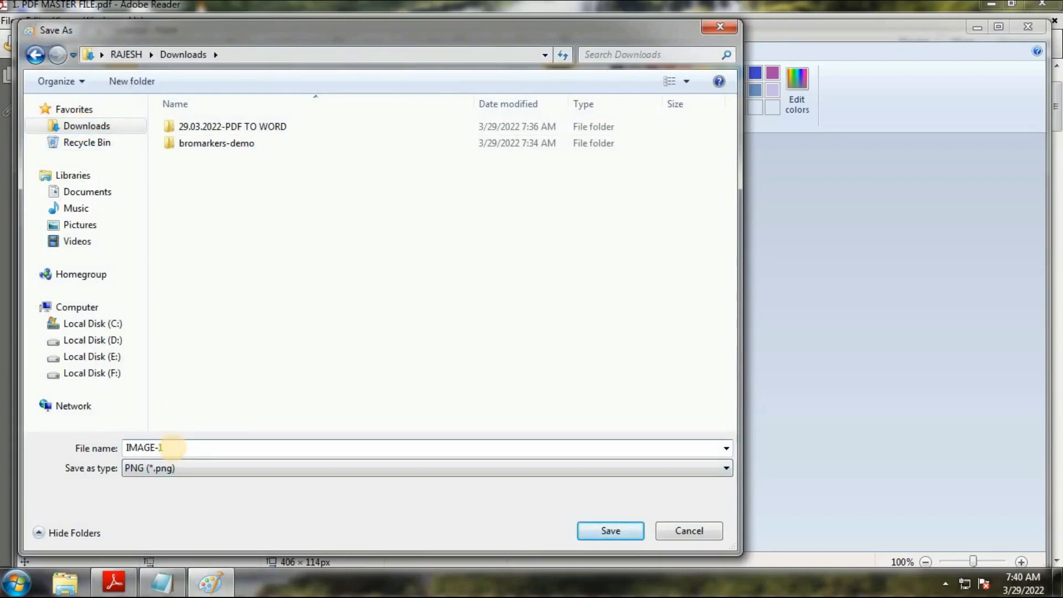
{"action": "type", "text": "-1"}
{"action": "key", "text": "Return"}
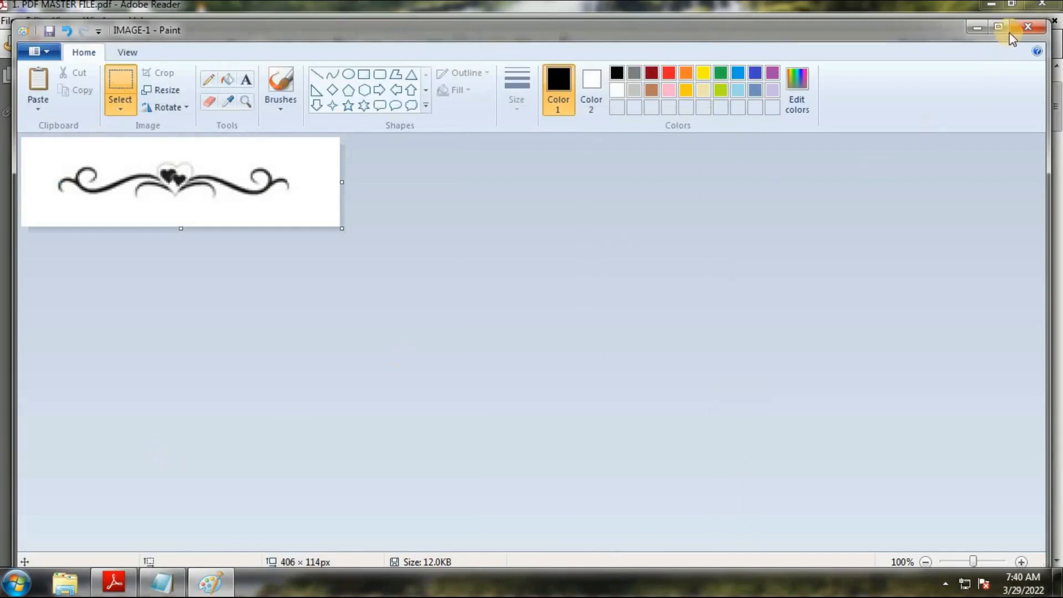
{"action": "left_click", "coordinate": [1029, 26]}
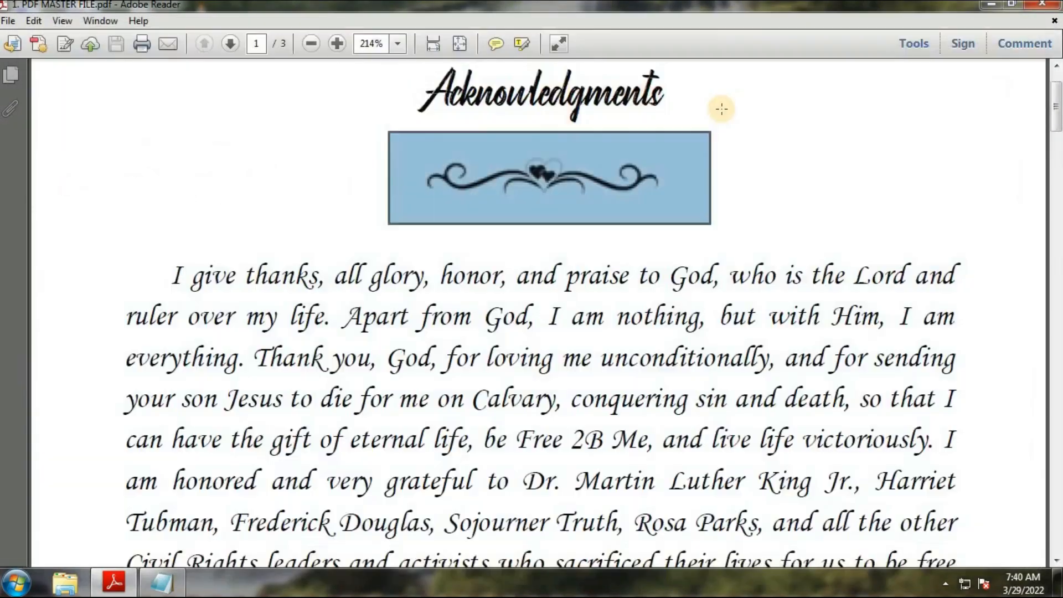
Take a snapshot of the ornament beneath the Chapter 1 Introduction heading on page 2 with the PDF at 150%.
{"action": "left_click", "coordinate": [728, 297]}
{"action": "scroll", "coordinate": [680, 309], "scroll_direction": "down", "scroll_amount": 2}
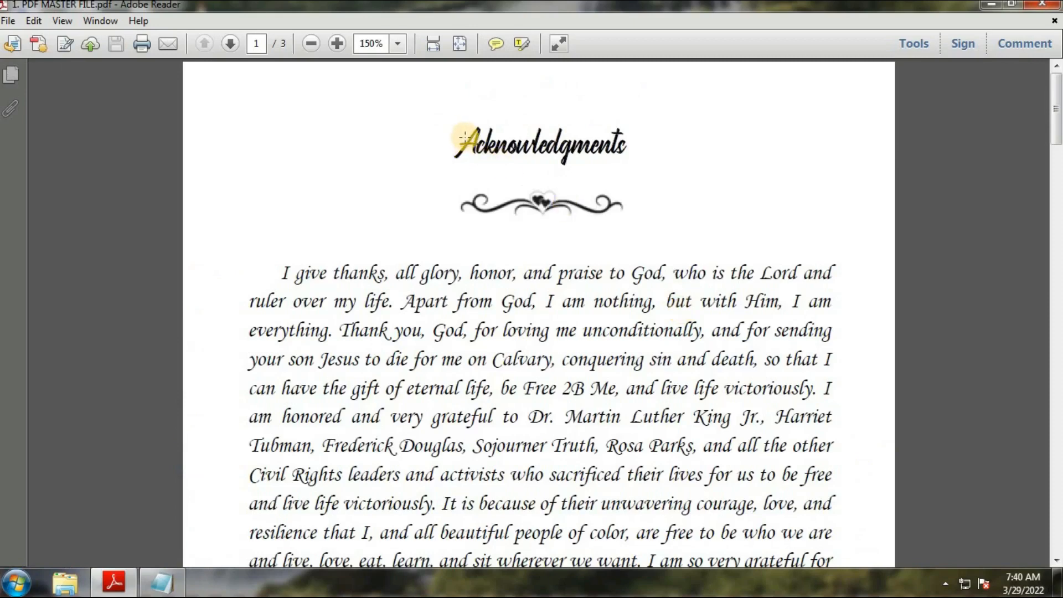
{"action": "left_click", "coordinate": [33, 23]}
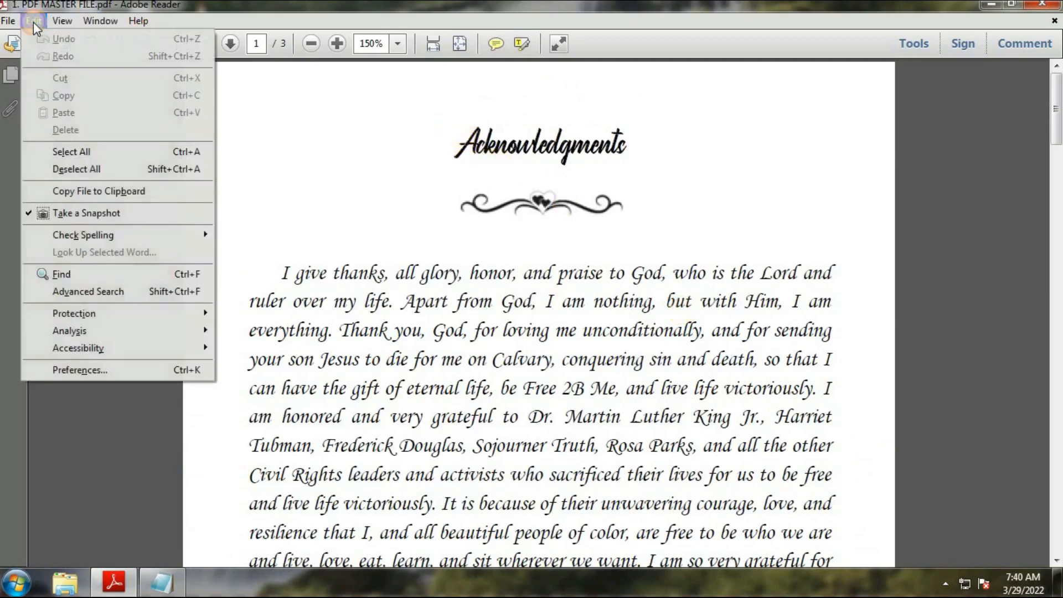
{"action": "key", "text": "ctrl+a"}
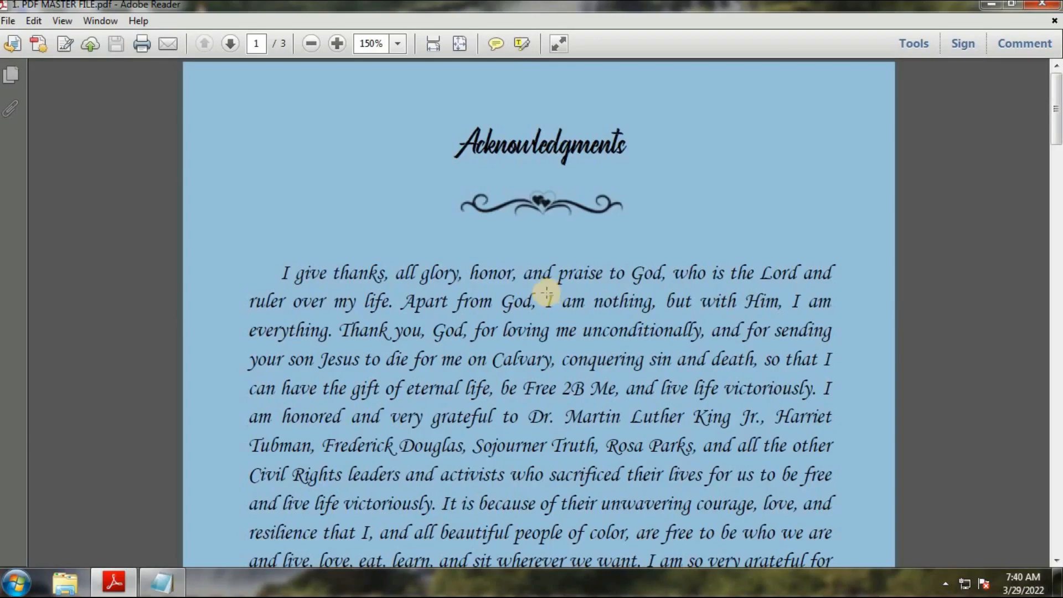
{"action": "scroll", "coordinate": [562, 369], "scroll_direction": "down", "scroll_amount": 1}
{"action": "scroll", "coordinate": [562, 368], "scroll_direction": "down", "scroll_amount": 12}
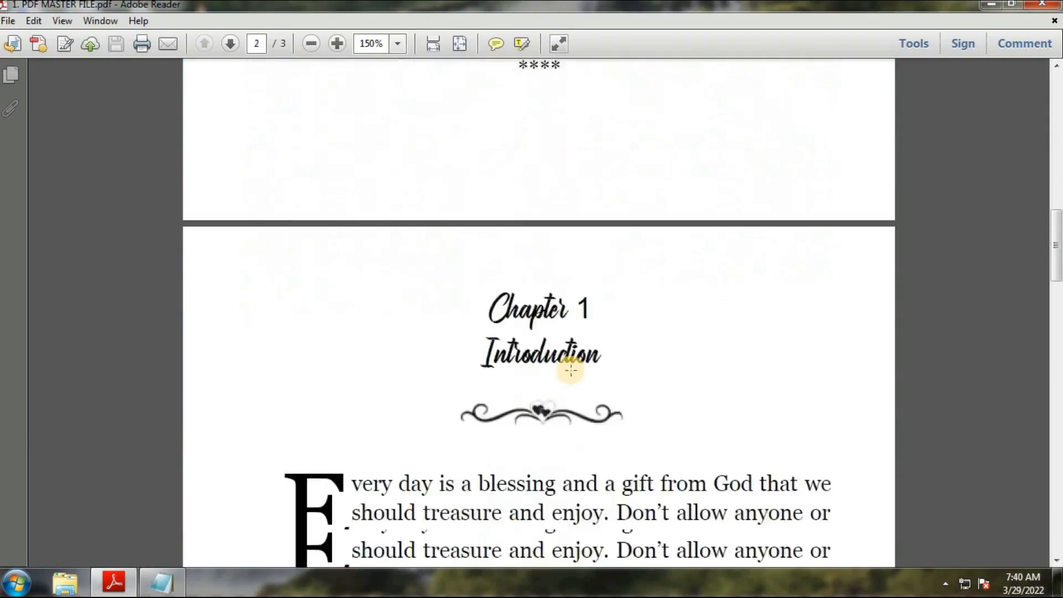
{"action": "scroll", "coordinate": [716, 351], "scroll_direction": "down", "scroll_amount": 2}
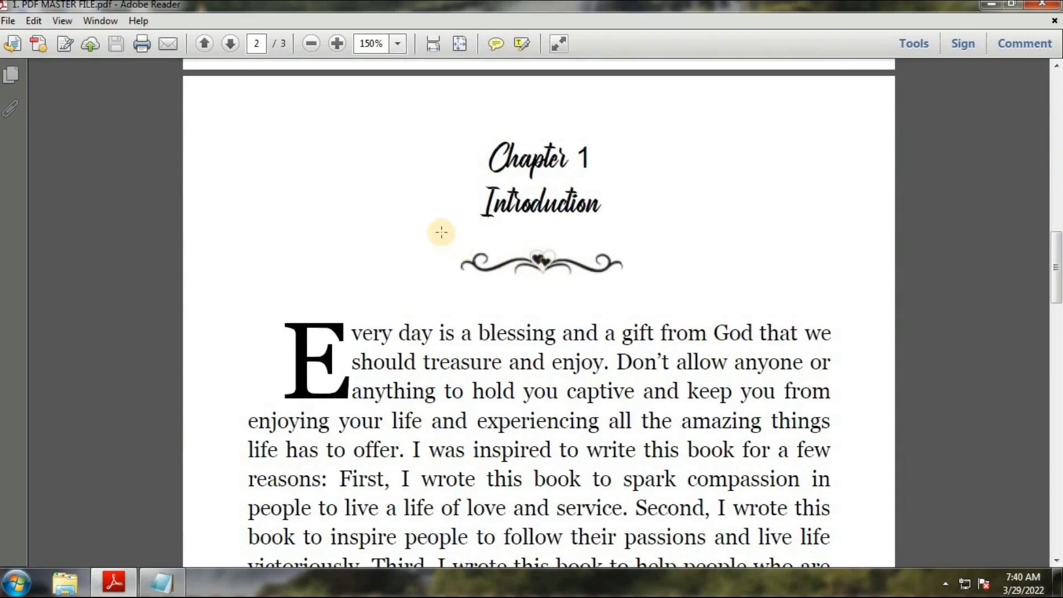
{"action": "left_click_drag", "start_coordinate": [432, 232], "coordinate": [655, 292]}
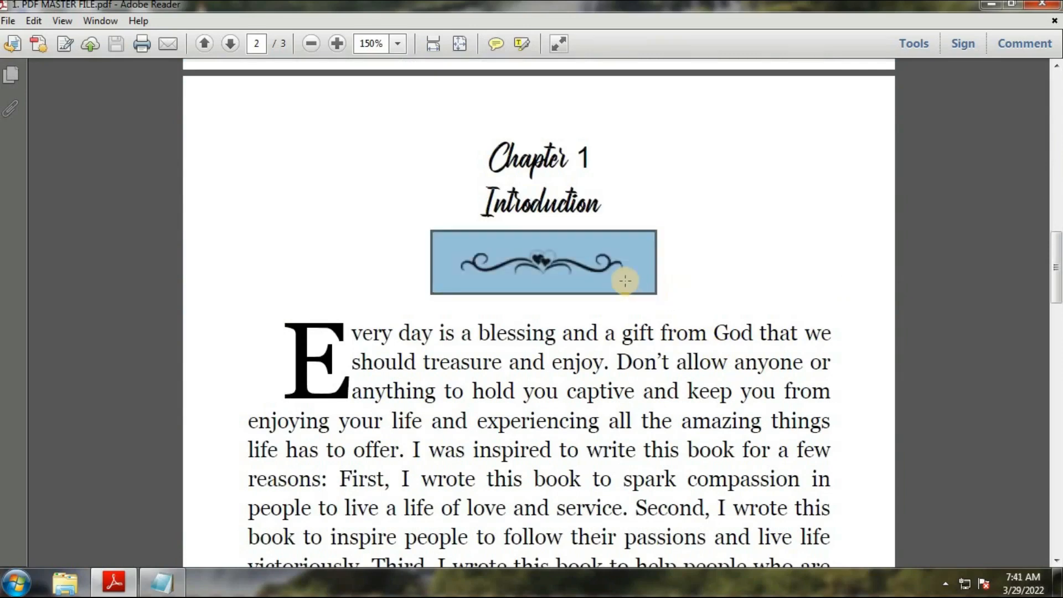
Switch to a new Paint picture and paste the copied Chapter 1 ornament into it.
{"action": "left_click", "coordinate": [16, 583]}
{"action": "left_click", "coordinate": [46, 64]}
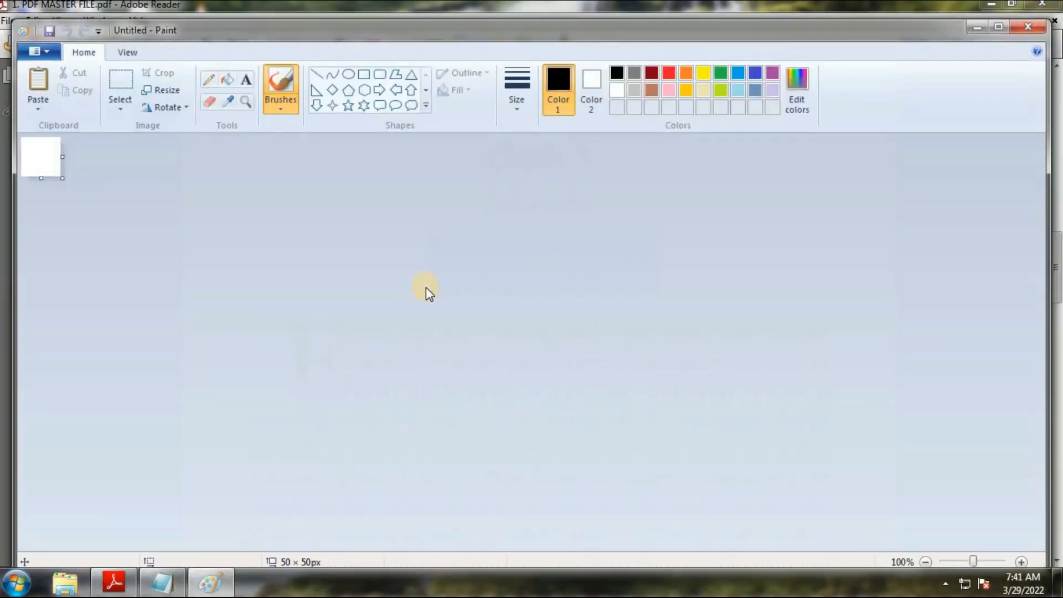
{"action": "key", "text": "ctrl+v"}
Save the Chapter 1 ornament as the PNG file IMAGE-2 in the Downloads folder and close Paint.
{"action": "left_click", "coordinate": [50, 31]}
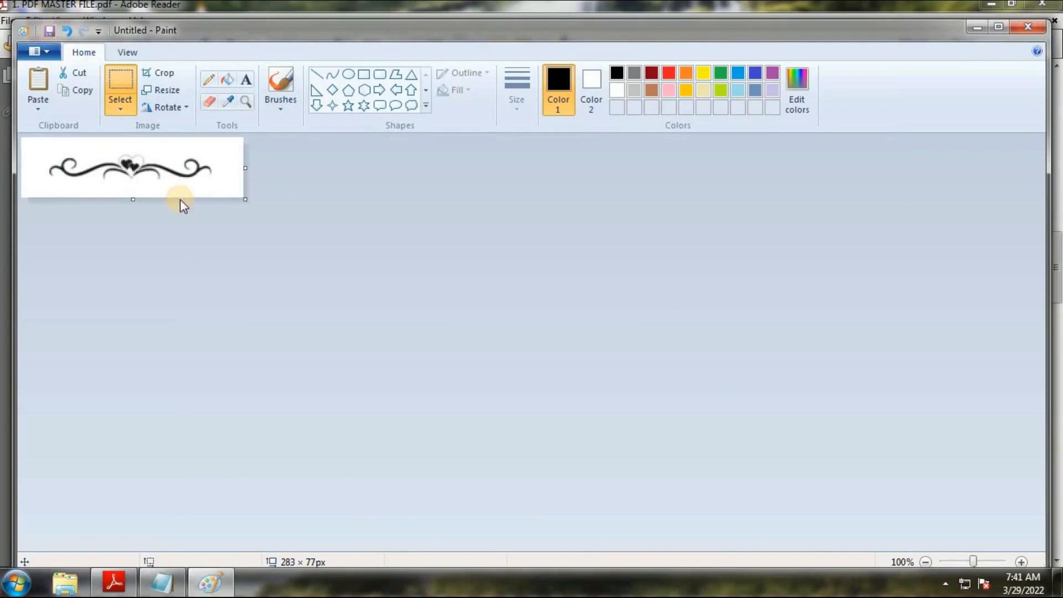
{"action": "left_click", "coordinate": [206, 161]}
{"action": "left_click", "coordinate": [172, 446]}
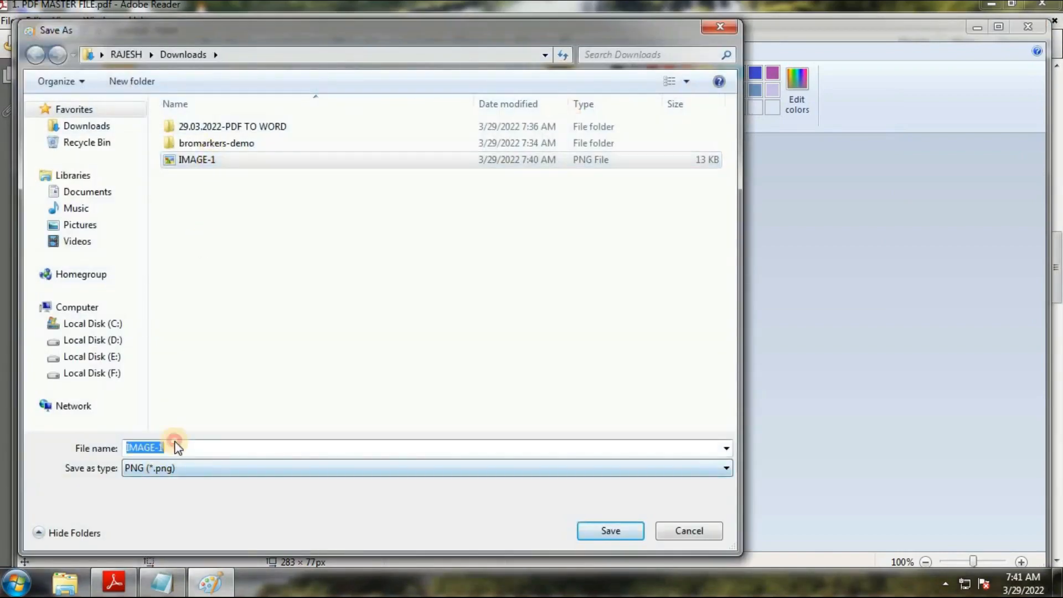
{"action": "left_click", "coordinate": [175, 453]}
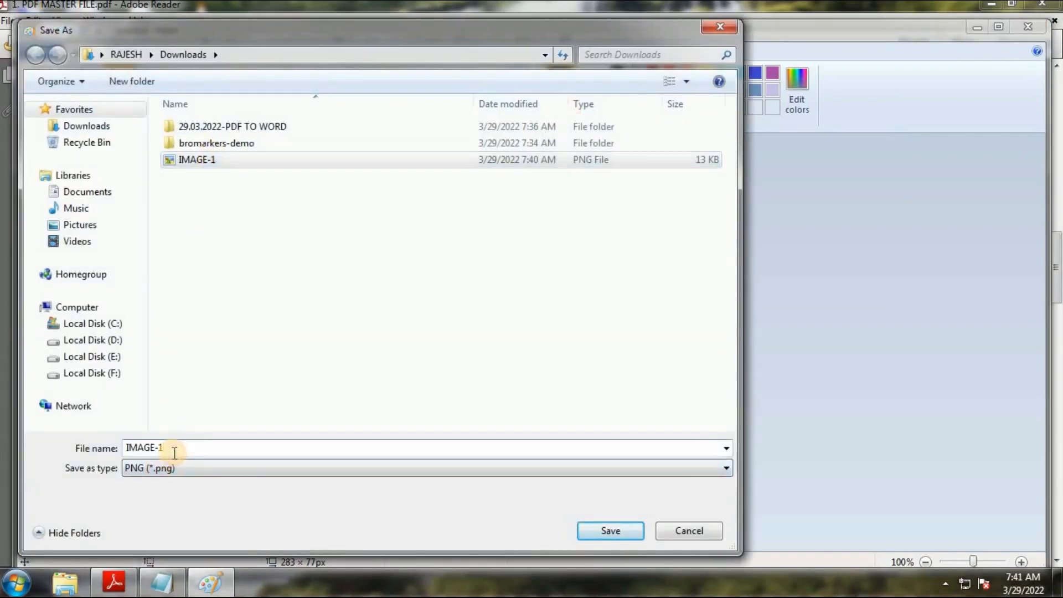
{"action": "key", "text": "BackSpace"}
{"action": "type", "text": "2"}
{"action": "key", "text": "Return"}
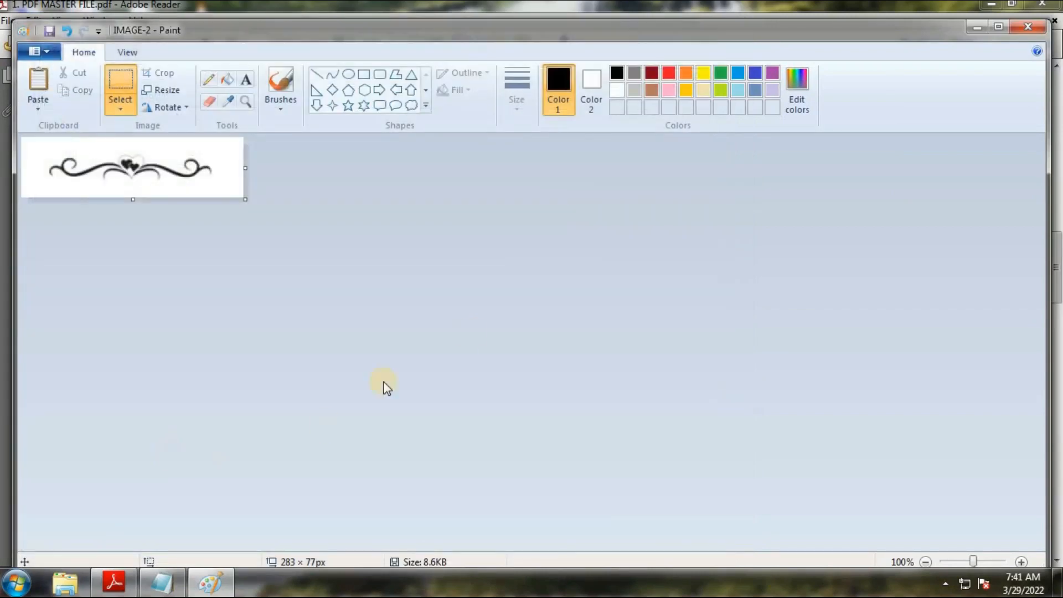
{"action": "left_click", "coordinate": [1027, 27]}
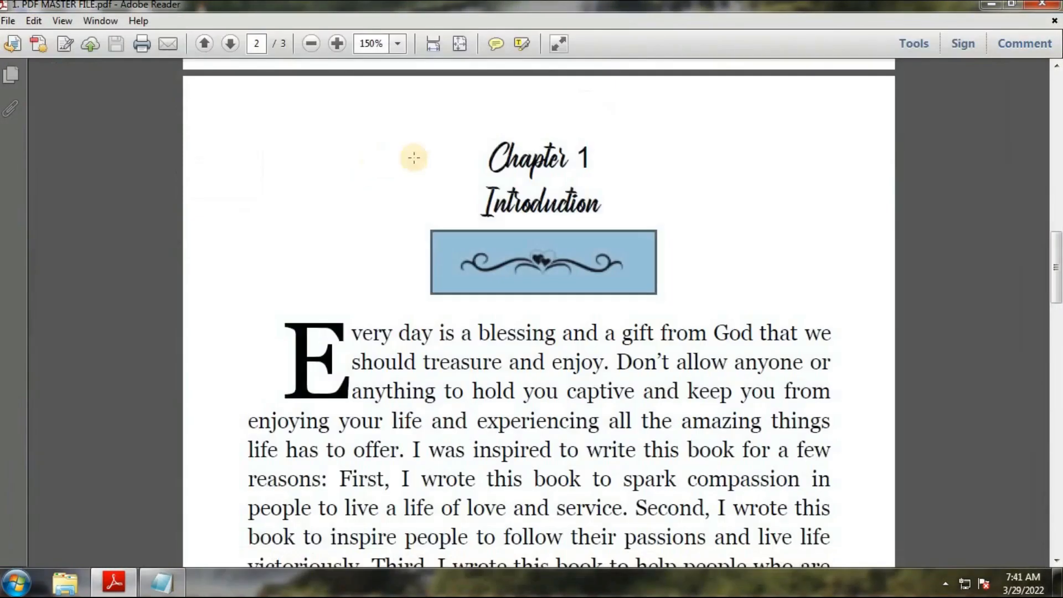
{"action": "left_click", "coordinate": [751, 304]}
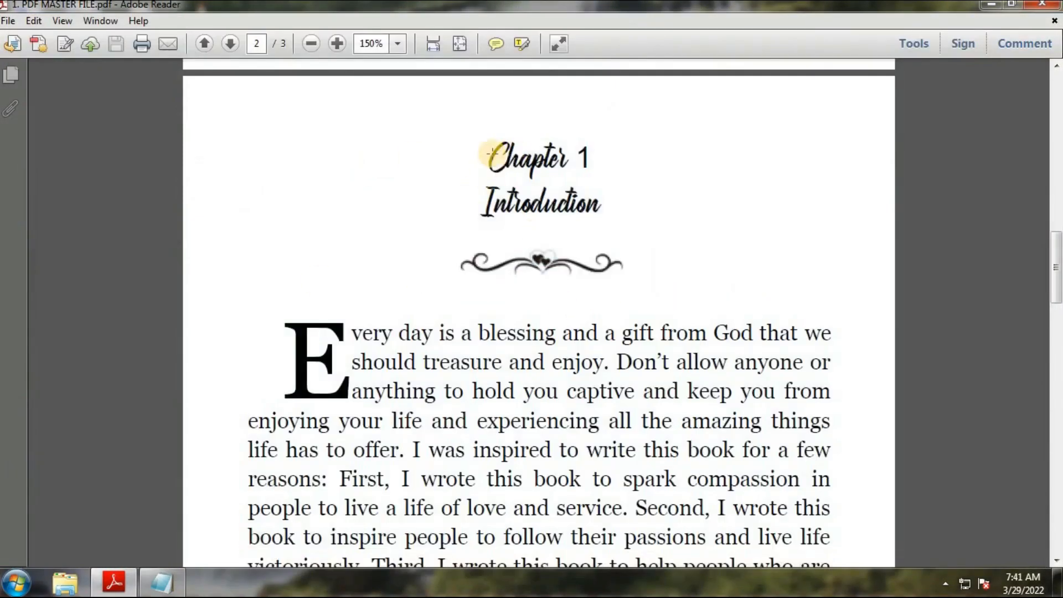
{"action": "left_click_drag", "start_coordinate": [490, 152], "coordinate": [636, 200]}
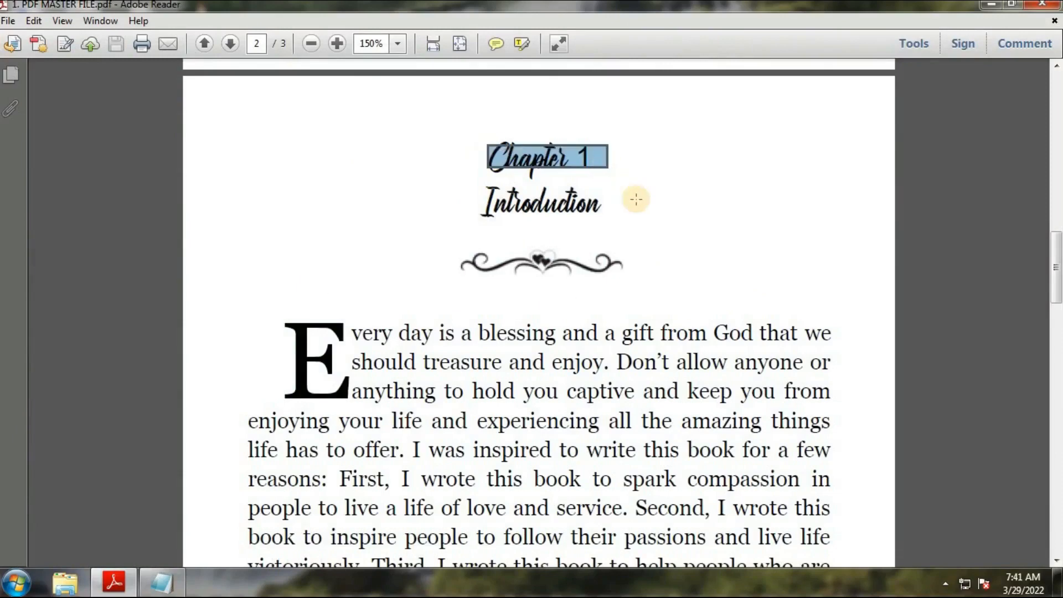
{"action": "left_click", "coordinate": [676, 212]}
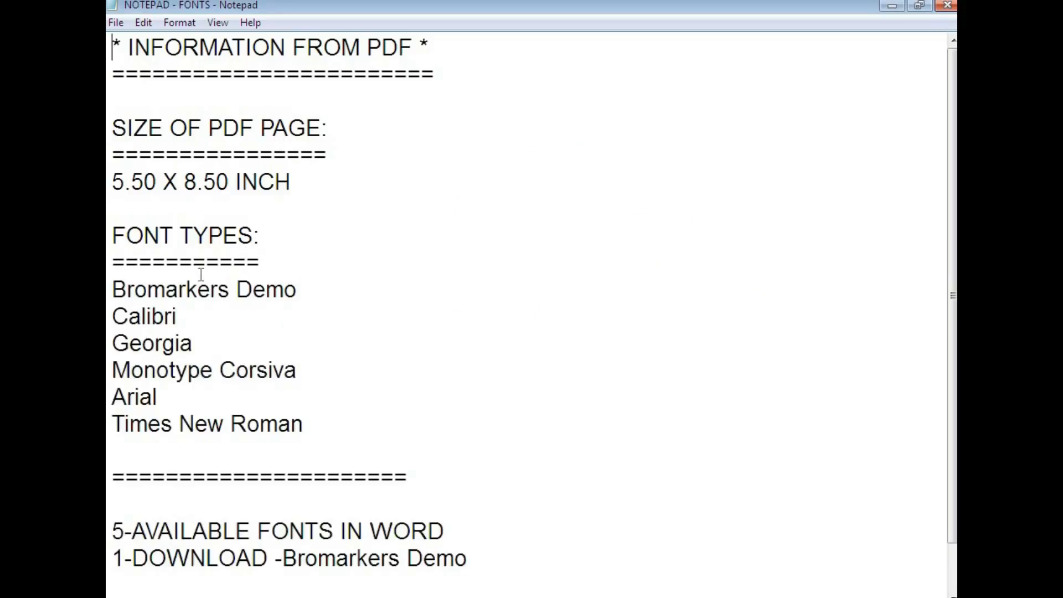
Check the PDF page size in the Notepad note and open the file 3. WORD FILE - BLANK in Word.
{"action": "left_click_drag", "start_coordinate": [229, 182], "coordinate": [112, 183]}
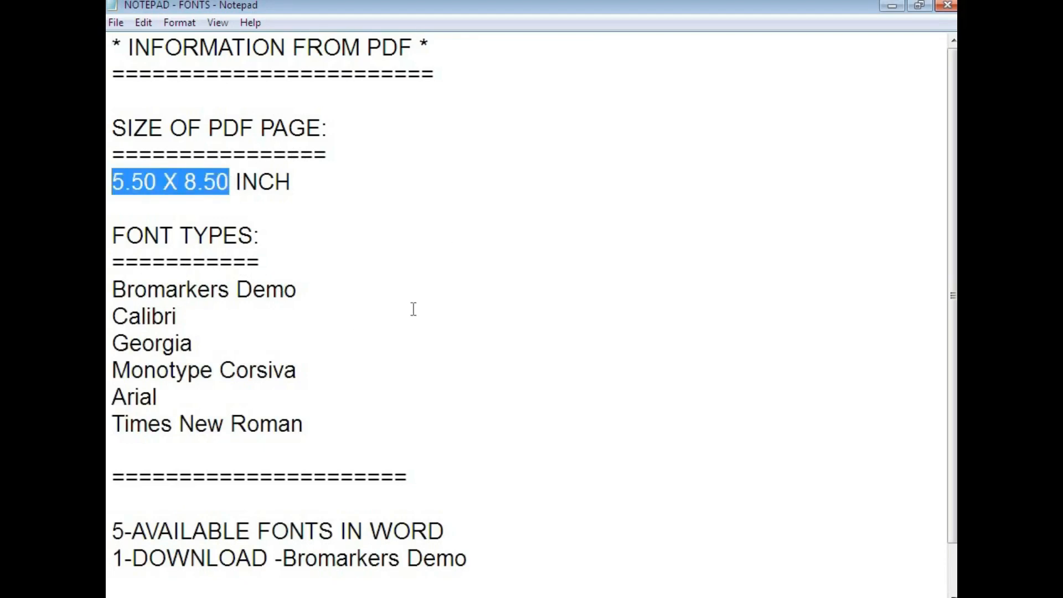
{"action": "key", "text": "alt+Tab"}
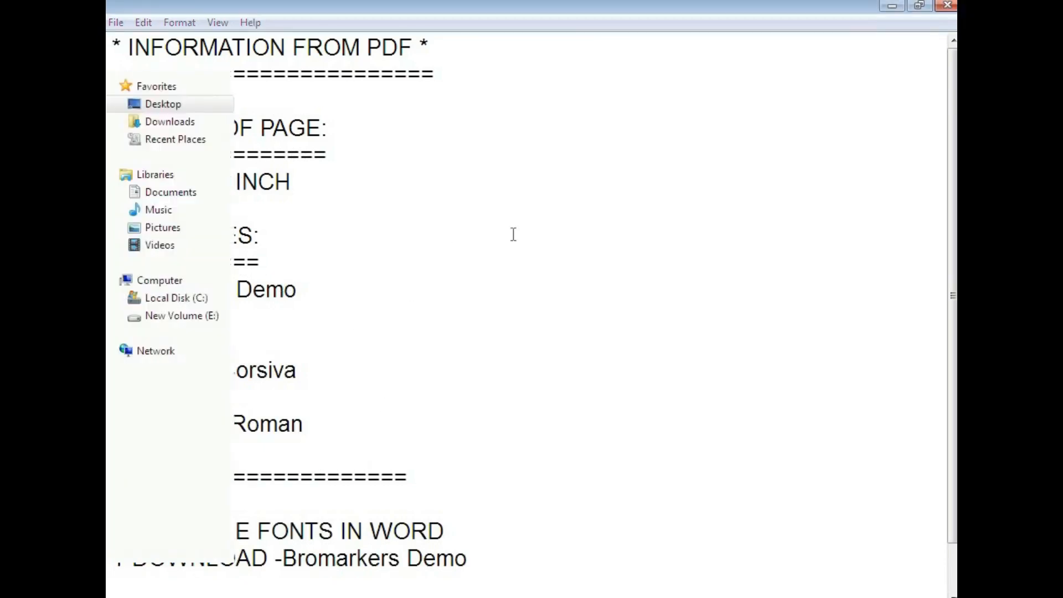
{"action": "left_click", "coordinate": [329, 160]}
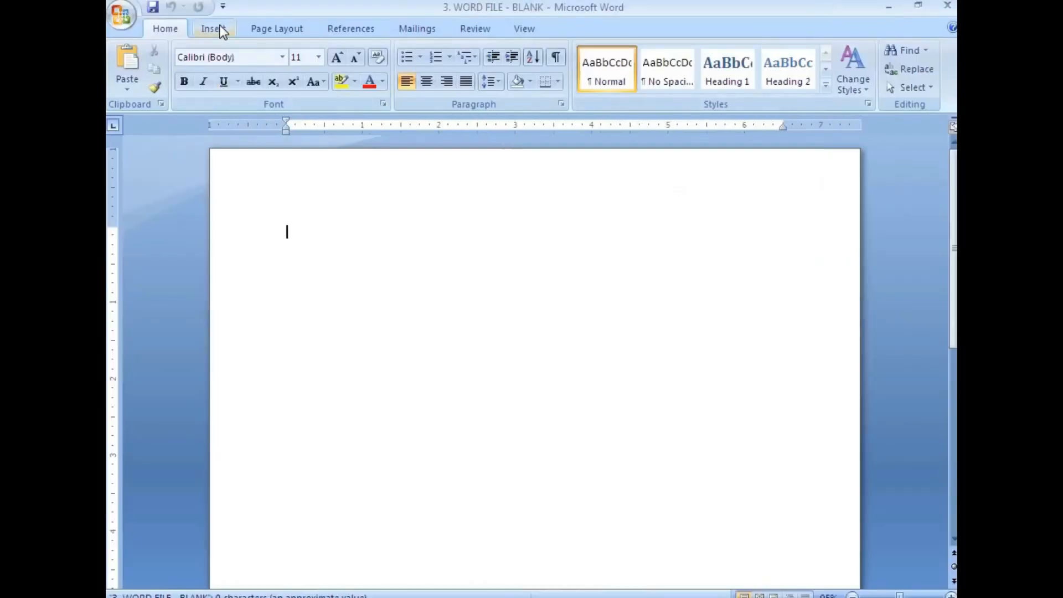
Open the custom page setup of the blank document and set the paper width to 5.5 inches.
{"action": "left_click", "coordinate": [219, 28]}
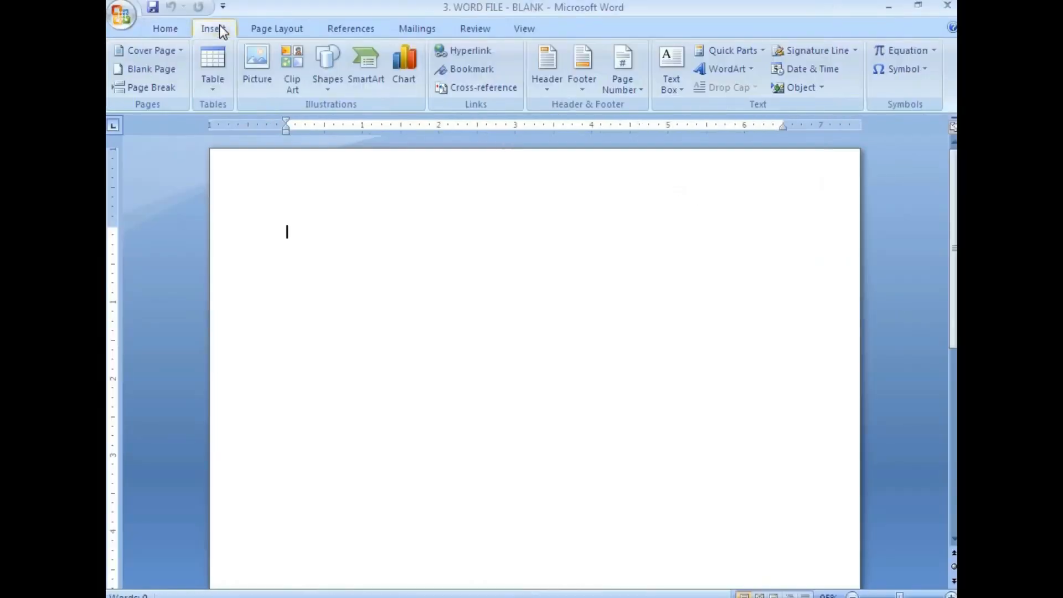
{"action": "left_click", "coordinate": [264, 29]}
{"action": "left_click", "coordinate": [198, 90]}
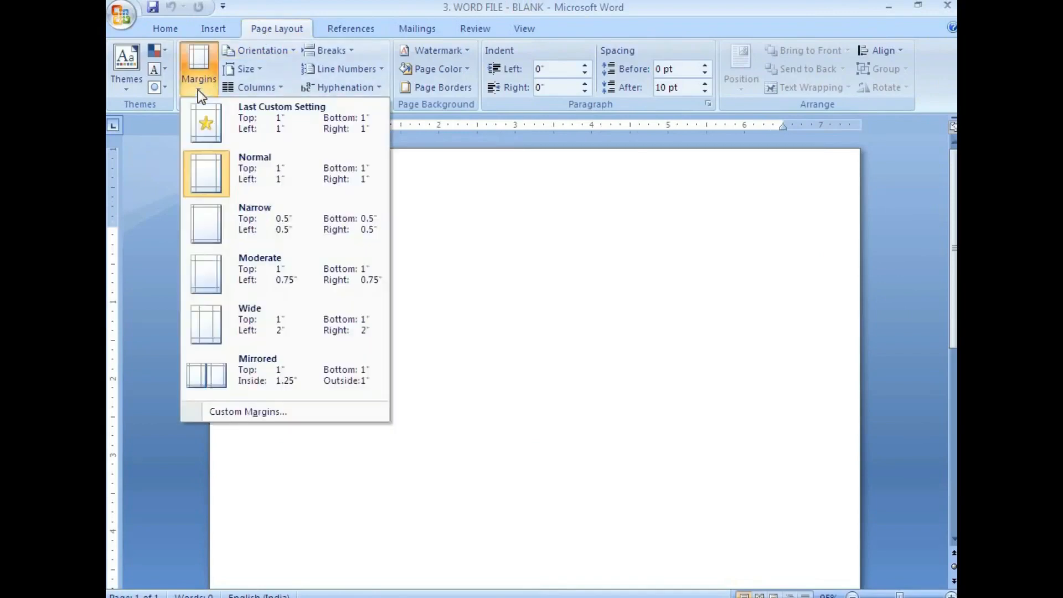
{"action": "left_click", "coordinate": [241, 410]}
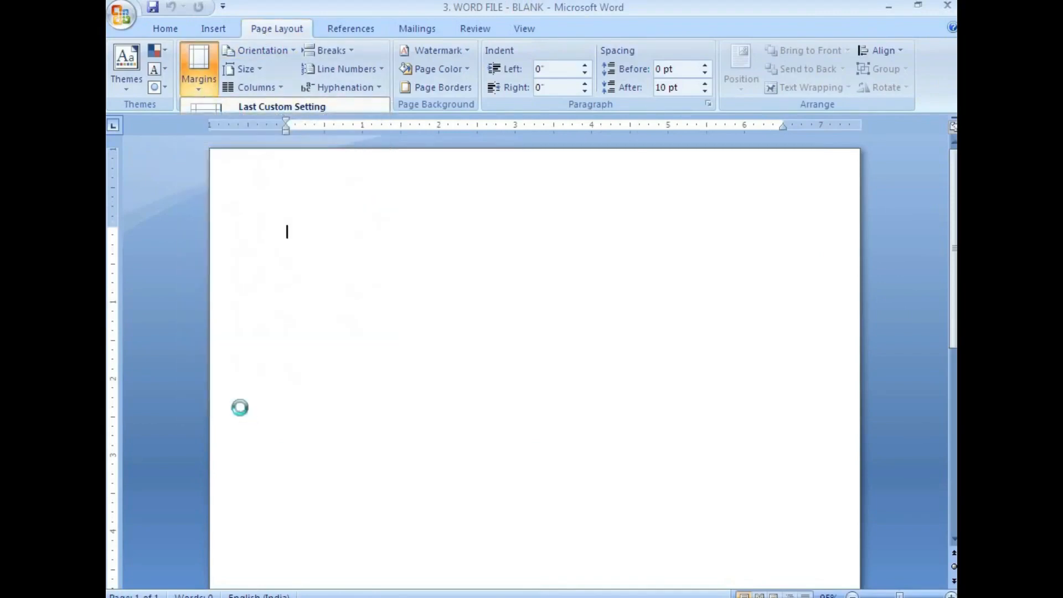
{"action": "left_click", "coordinate": [419, 101]}
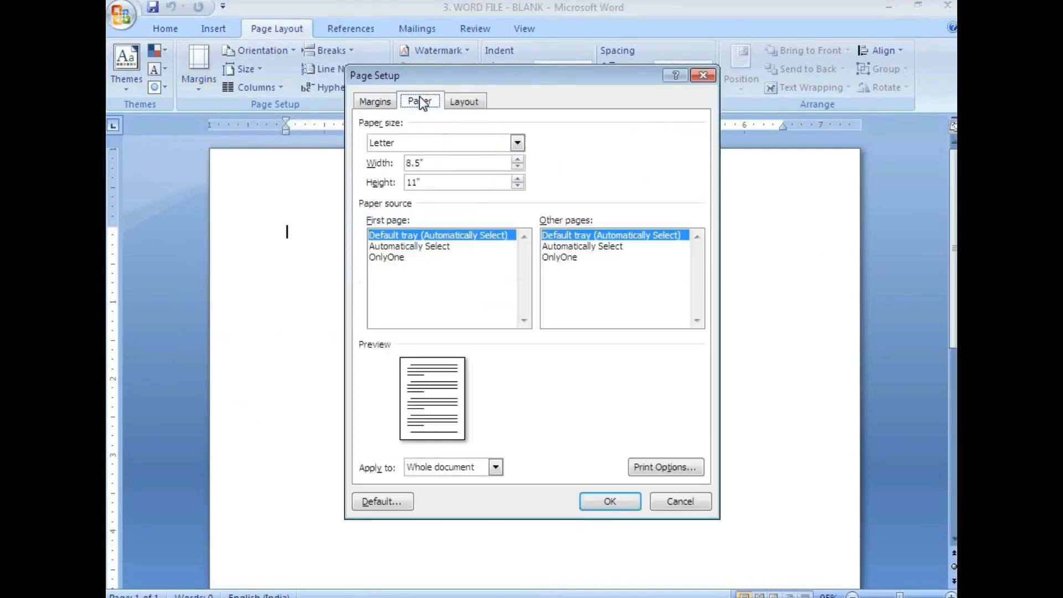
{"action": "left_click", "coordinate": [412, 162]}
{"action": "left_click_drag", "start_coordinate": [412, 162], "coordinate": [407, 169]}
{"action": "type", "text": "5"}
Set the paper height to 8.5 inches and apply the paper size to the whole document.
{"action": "left_click", "coordinate": [416, 182]}
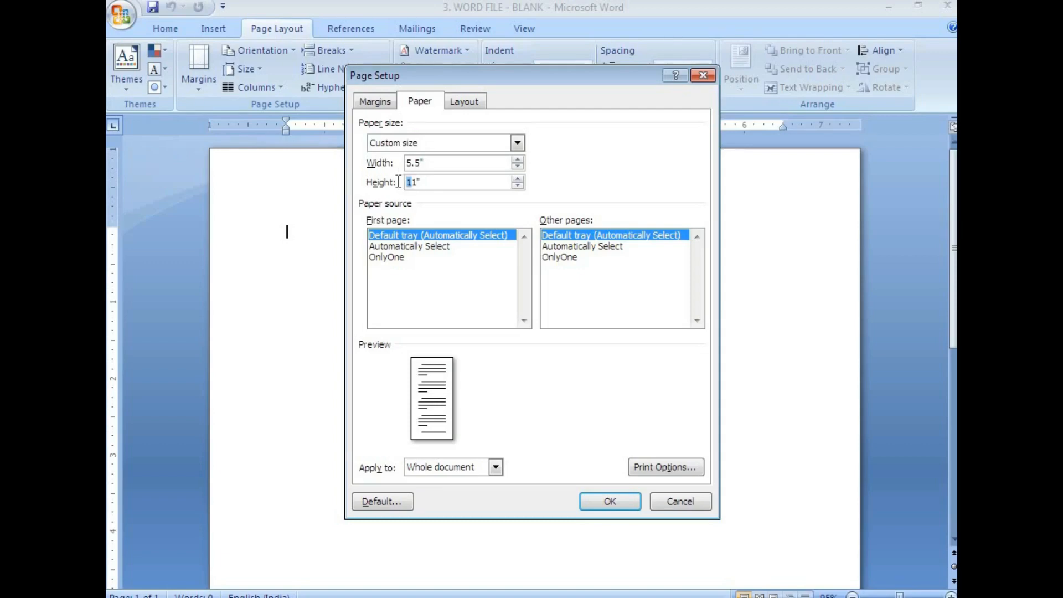
{"action": "left_click_drag", "start_coordinate": [427, 167], "coordinate": [400, 184]}
{"action": "type", "text": "5.5\""}
{"action": "type", "text": "8"}
{"action": "left_click", "coordinate": [438, 162]}
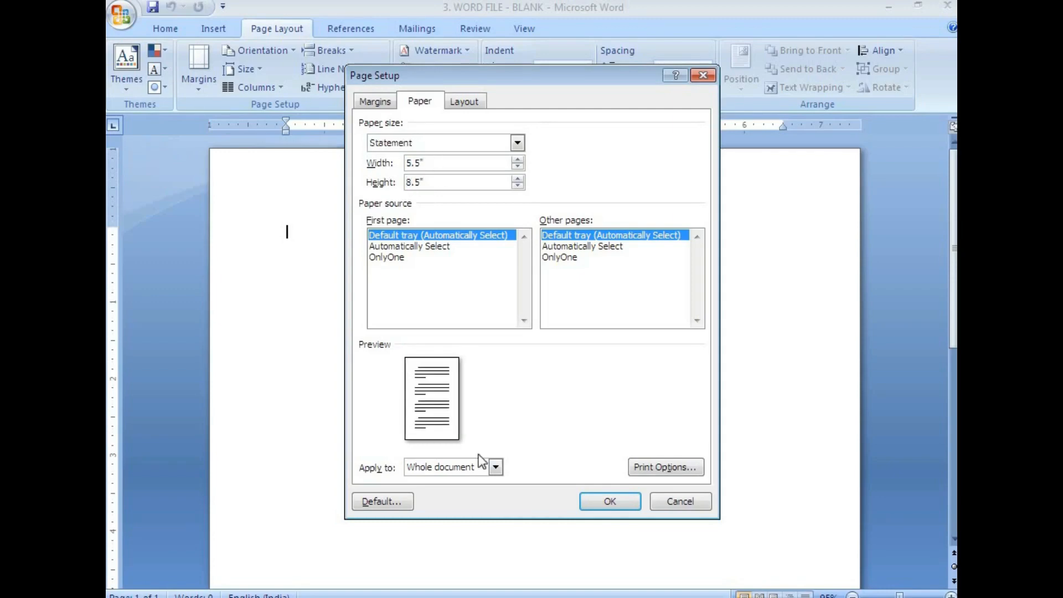
{"action": "left_click", "coordinate": [497, 467]}
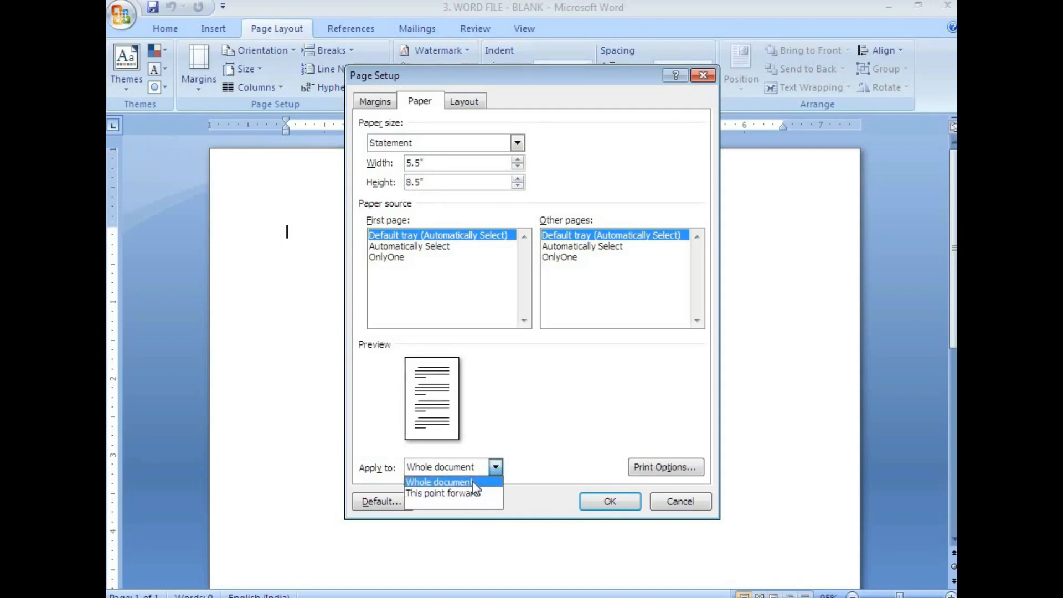
{"action": "left_click", "coordinate": [472, 480]}
{"action": "left_click", "coordinate": [598, 500]}
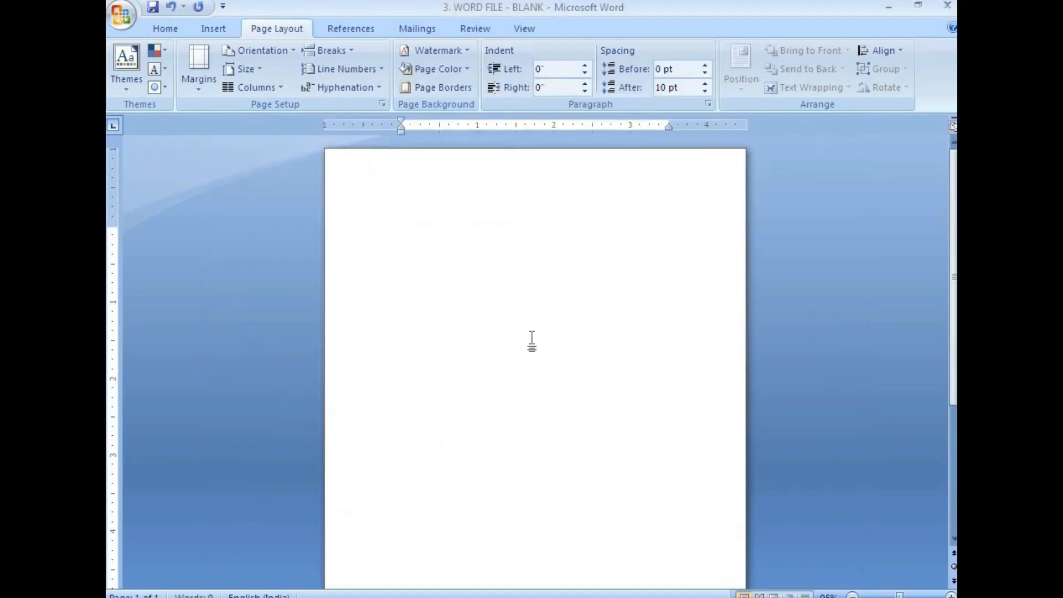
Set the top, bottom, left and right page margins to 0.5 inch and save the document.
{"action": "left_click", "coordinate": [200, 83]}
{"action": "left_click", "coordinate": [235, 412]}
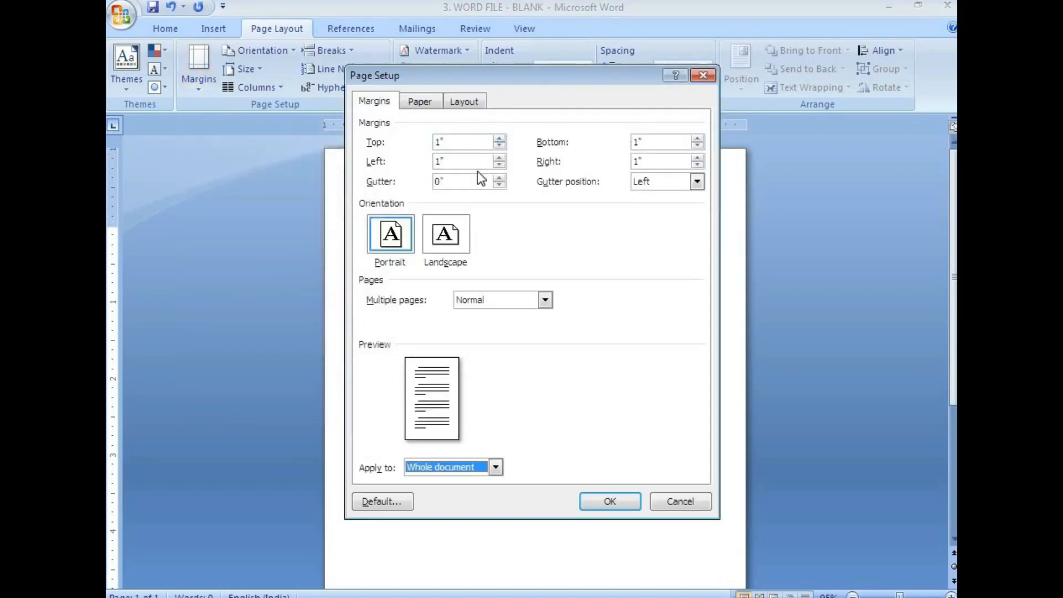
{"action": "double_click", "coordinate": [440, 143]}
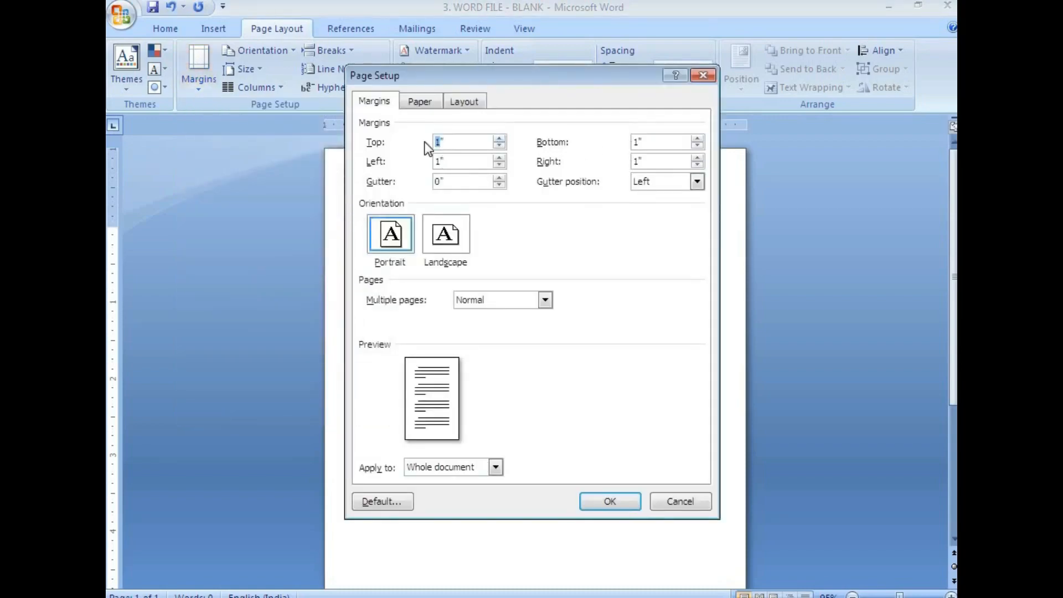
{"action": "type", "text": "0.5"}
{"action": "left_click_drag", "start_coordinate": [482, 146], "coordinate": [395, 142]}
{"action": "left_click_drag", "start_coordinate": [670, 145], "coordinate": [576, 142]}
{"action": "left_click_drag", "start_coordinate": [650, 163], "coordinate": [576, 166]}
{"action": "type", "text": "0.5"}
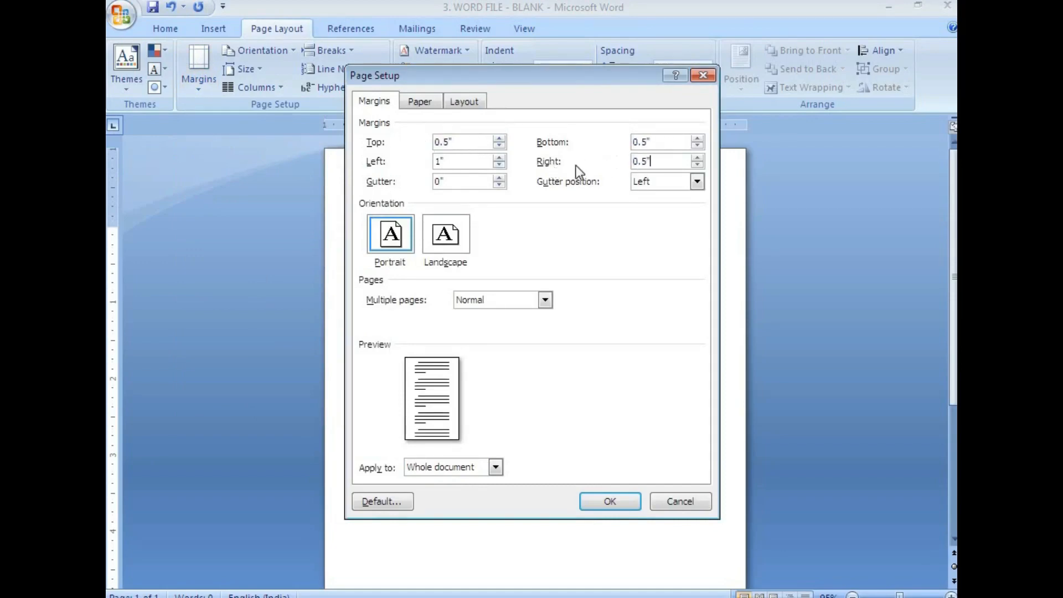
{"action": "left_click_drag", "start_coordinate": [467, 163], "coordinate": [398, 161]}
{"action": "type", "text": "0.5"}
{"action": "left_click", "coordinate": [610, 502]}
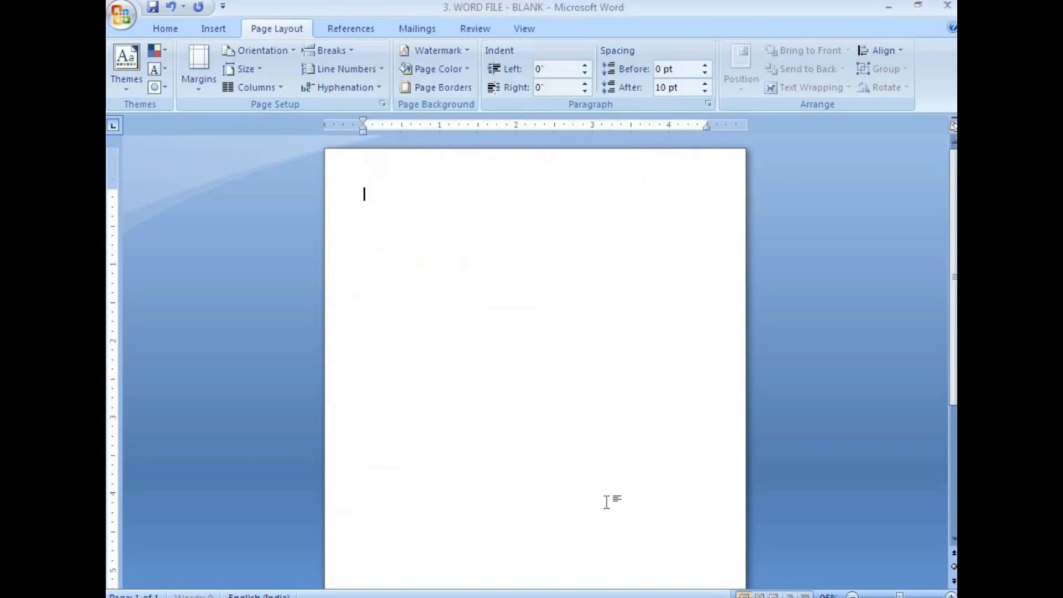
{"action": "left_click", "coordinate": [153, 11]}
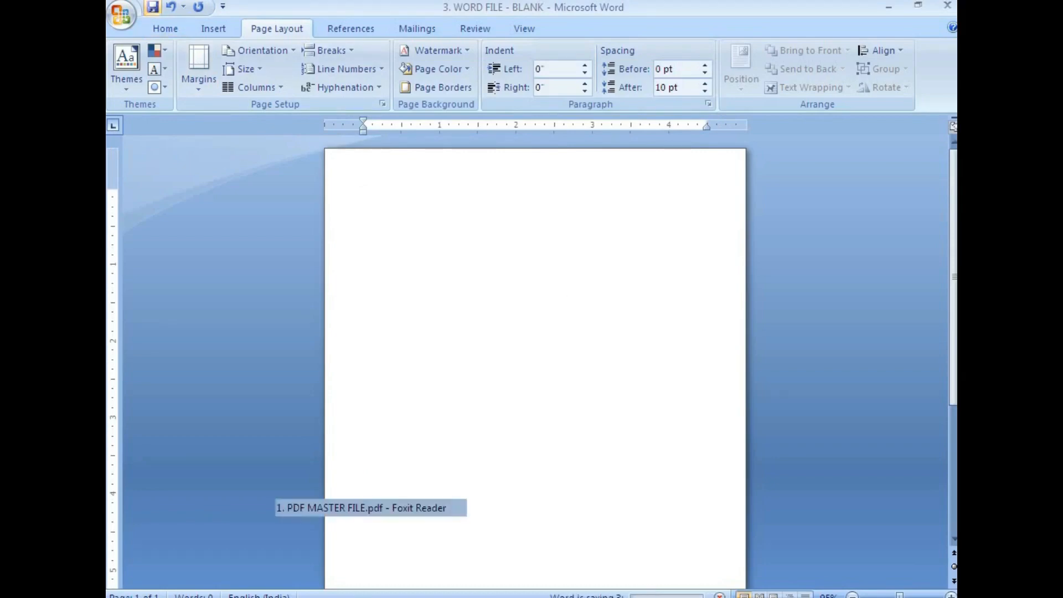
Switch to 1. PDF MASTER FILE.pdf in Foxit Reader and copy the text of all its pages.
{"action": "left_click", "coordinate": [365, 509]}
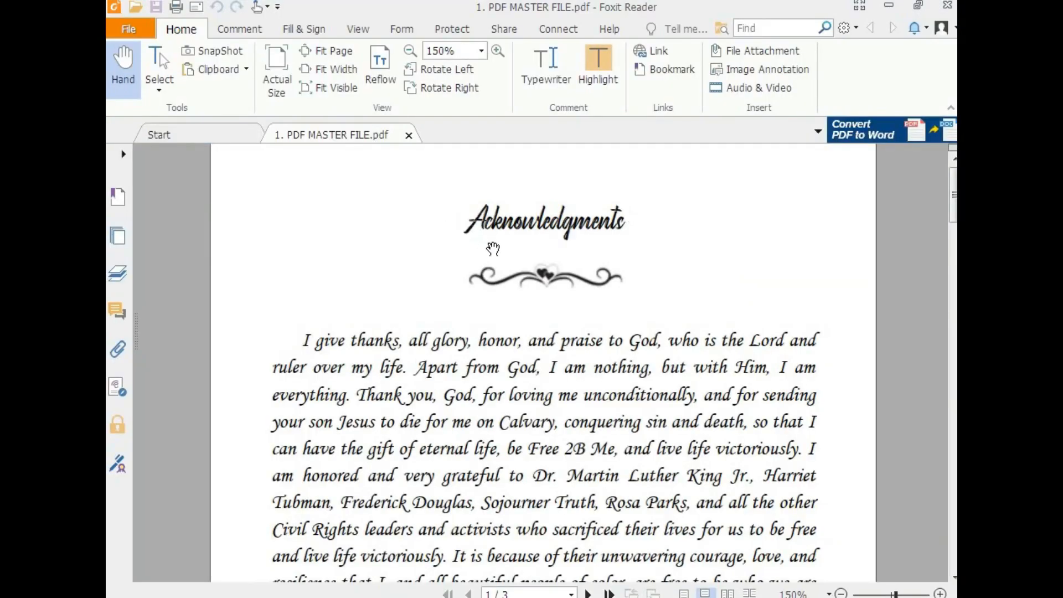
{"action": "scroll", "coordinate": [490, 246], "scroll_direction": "up", "scroll_amount": 1}
{"action": "left_click_drag", "start_coordinate": [464, 217], "coordinate": [627, 574]}
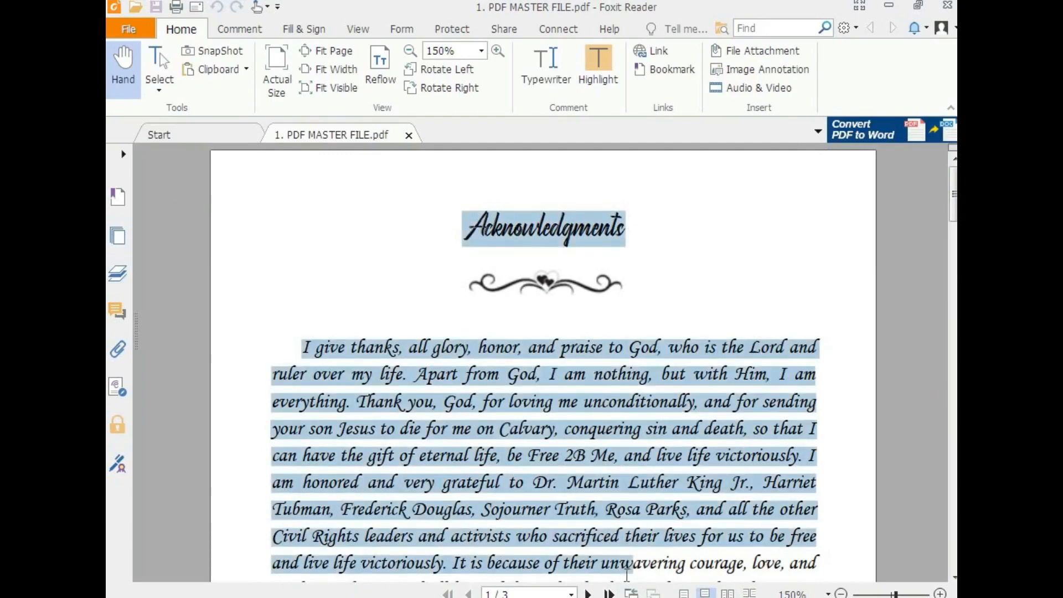
{"action": "key", "text": "ctrl+a"}
{"action": "scroll", "coordinate": [570, 420], "scroll_direction": "down", "scroll_amount": 4}
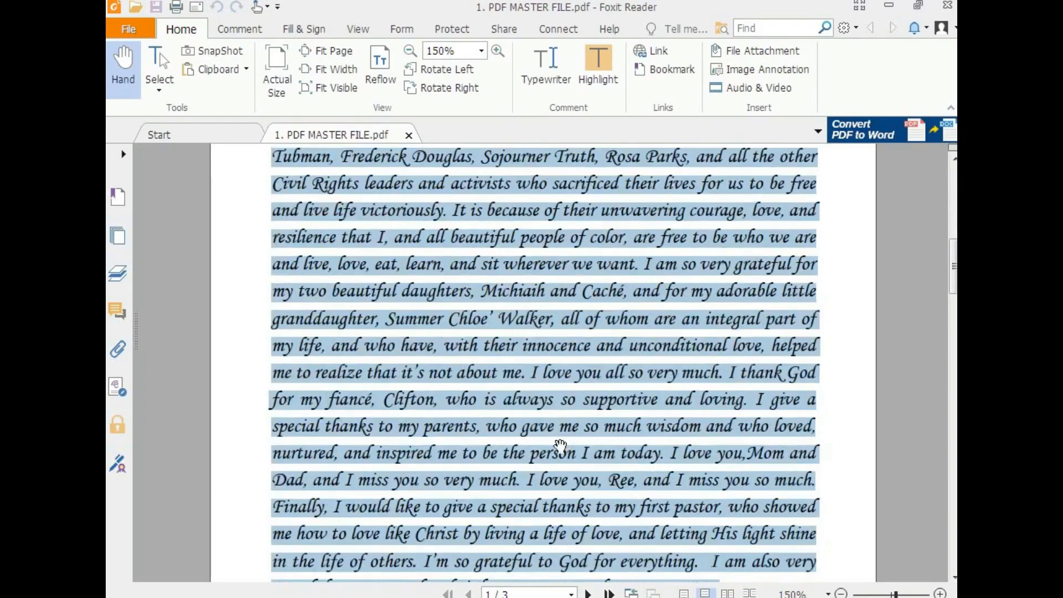
{"action": "scroll", "coordinate": [561, 445], "scroll_direction": "down", "scroll_amount": 15}
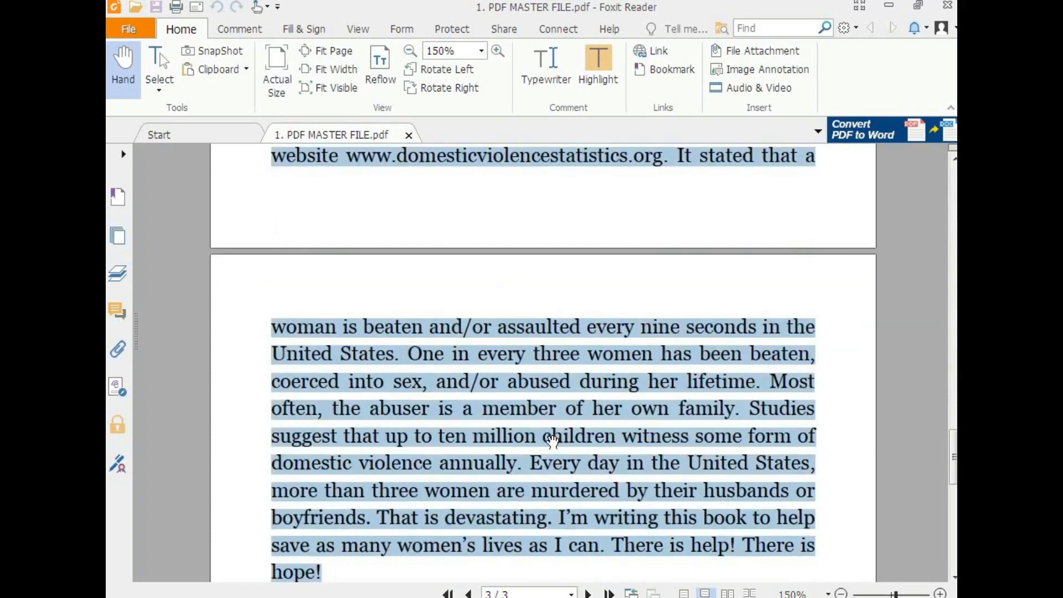
{"action": "scroll", "coordinate": [552, 440], "scroll_direction": "down", "scroll_amount": 6}
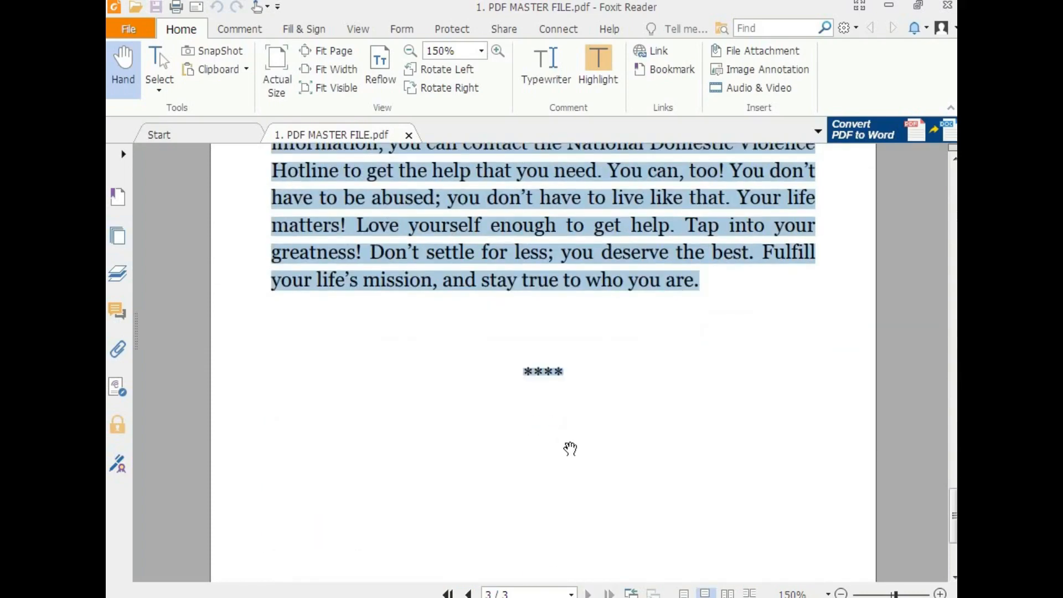
{"action": "key", "text": "ctrl+c"}
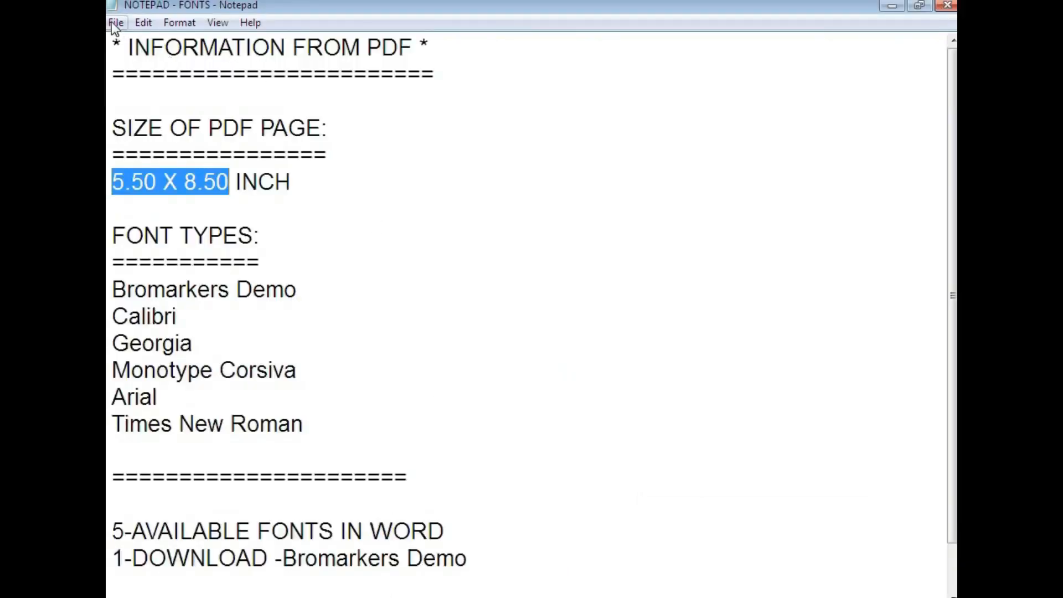
Paste the copied PDF text into a new Notepad file and copy all of it as plain text.
{"action": "left_click", "coordinate": [116, 22]}
{"action": "left_click", "coordinate": [143, 41]}
{"action": "key", "text": "ctrl+v"}
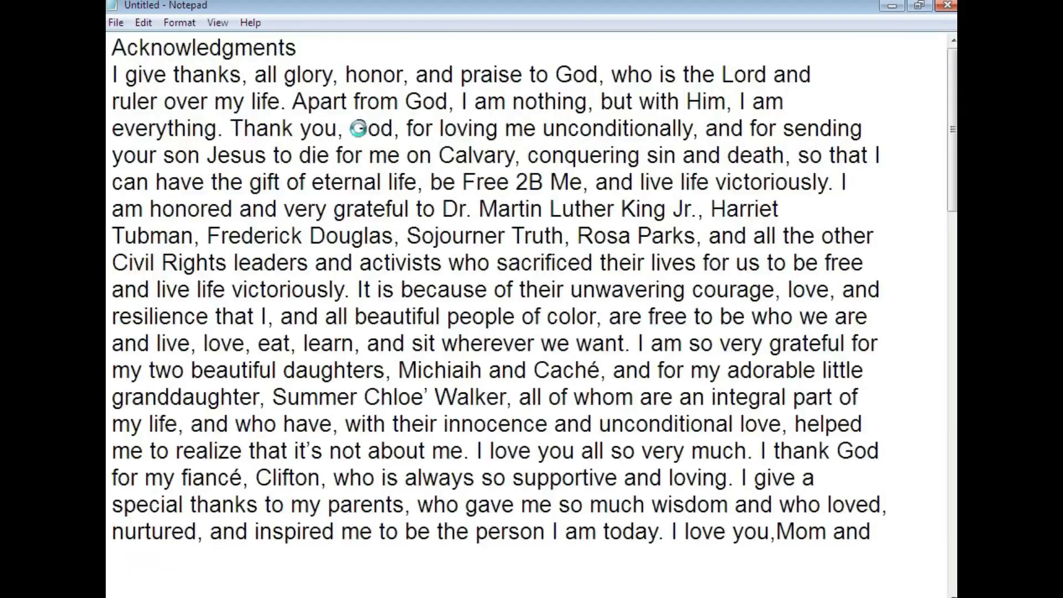
{"action": "scroll", "coordinate": [442, 315], "scroll_direction": "up", "scroll_amount": 16}
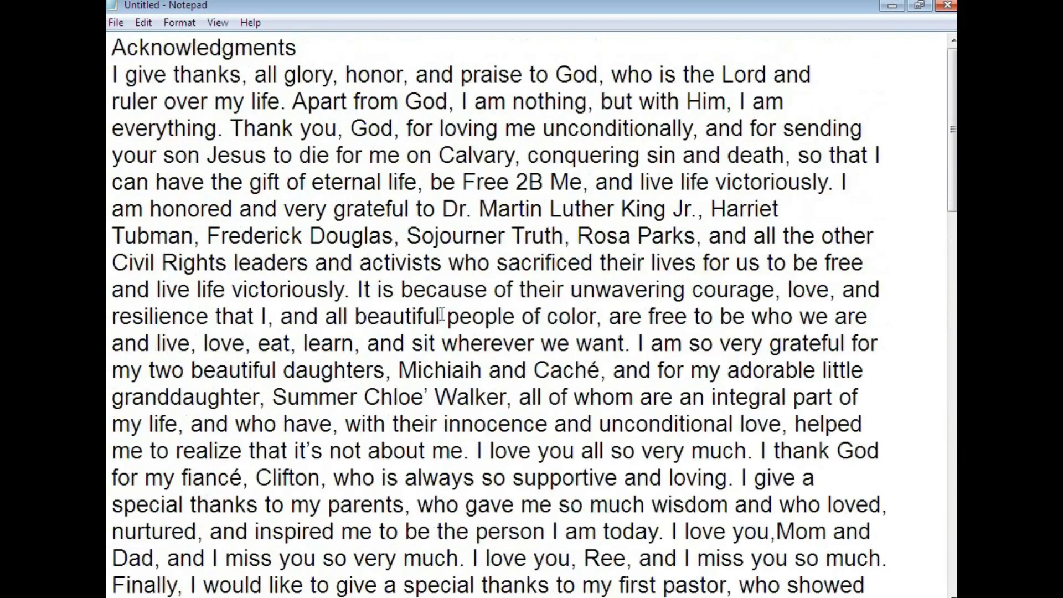
{"action": "key", "text": "ctrl+a"}
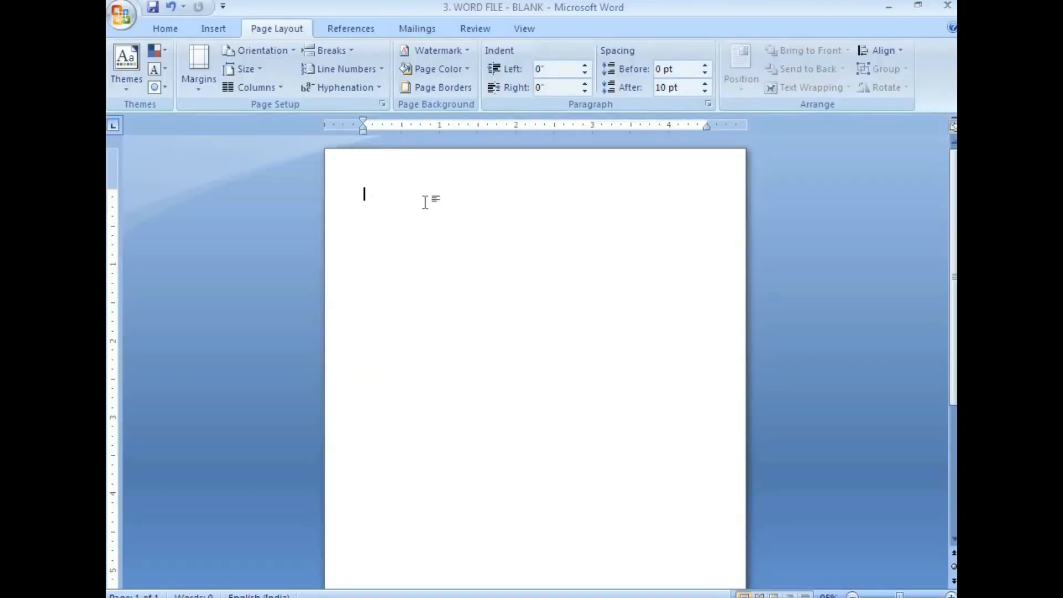
Paste the plain text into the blank Word document and return to its first page.
{"action": "key", "text": "ctrl+v"}
{"action": "scroll", "coordinate": [458, 347], "scroll_direction": "up", "scroll_amount": 4}
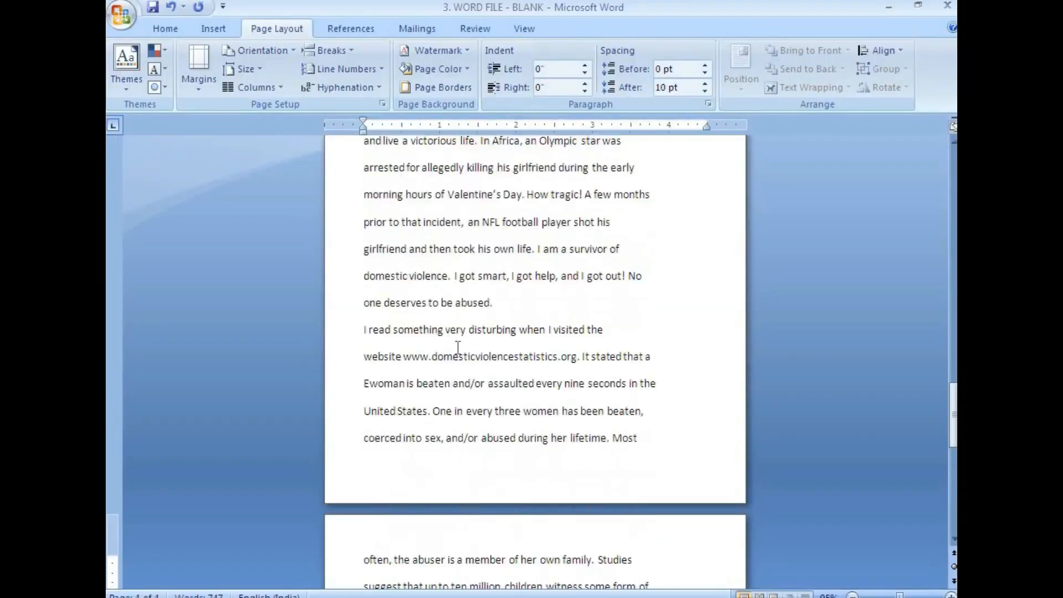
{"action": "scroll", "coordinate": [458, 347], "scroll_direction": "up", "scroll_amount": 15}
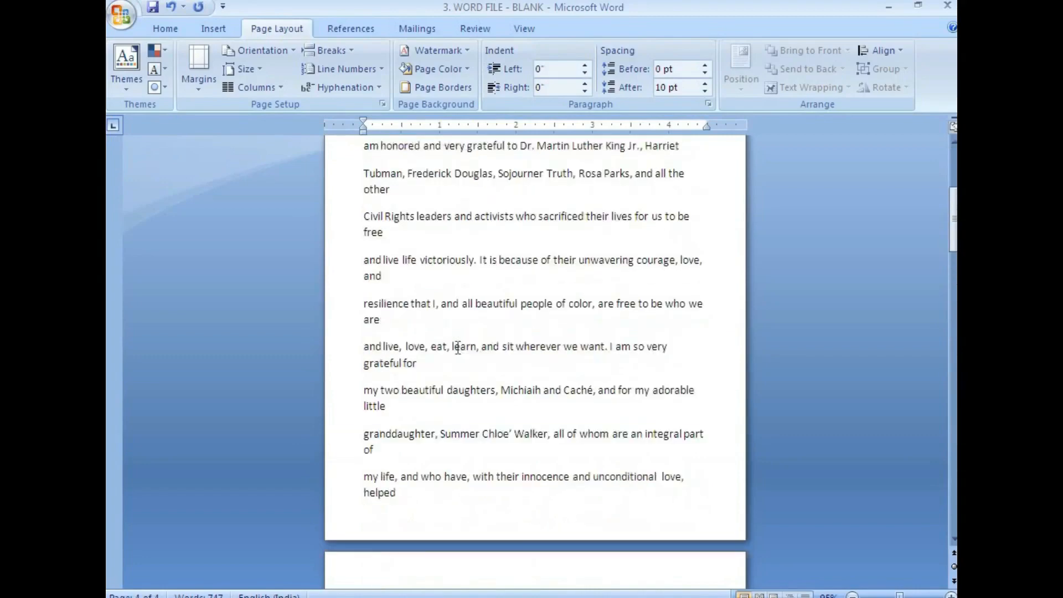
{"action": "scroll", "coordinate": [457, 348], "scroll_direction": "up", "scroll_amount": 5}
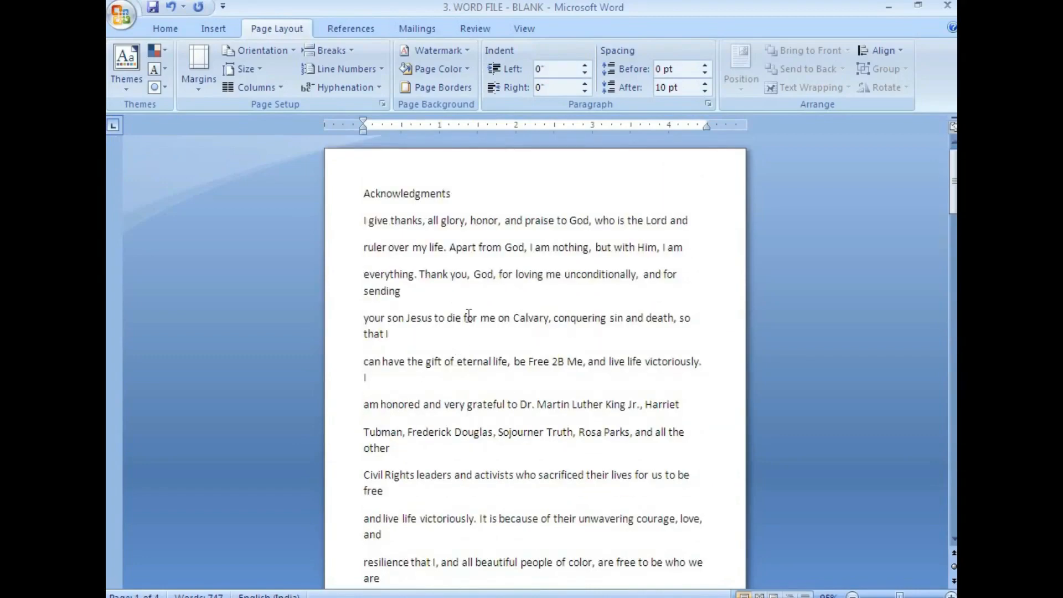
Justify the entire pasted text of the document.
{"action": "left_click", "coordinate": [362, 194]}
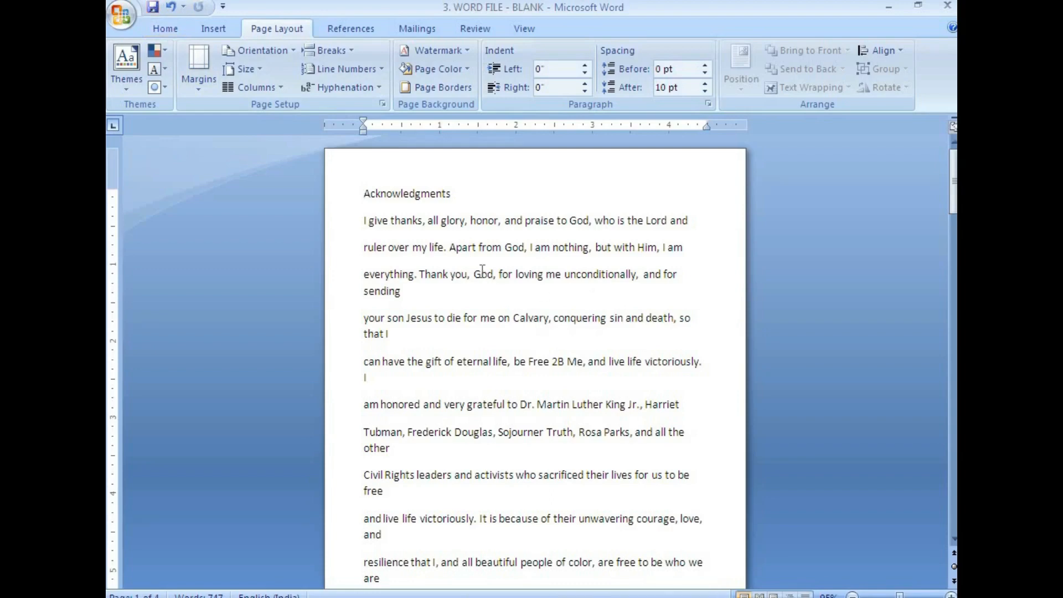
{"action": "key", "text": "ctrl+a"}
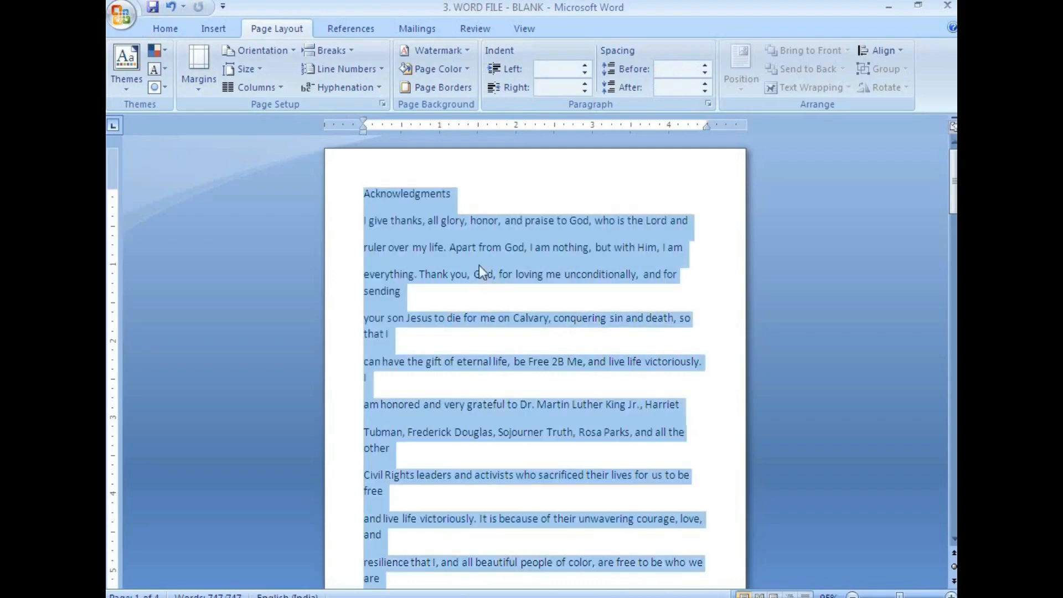
{"action": "right_click", "coordinate": [454, 233]}
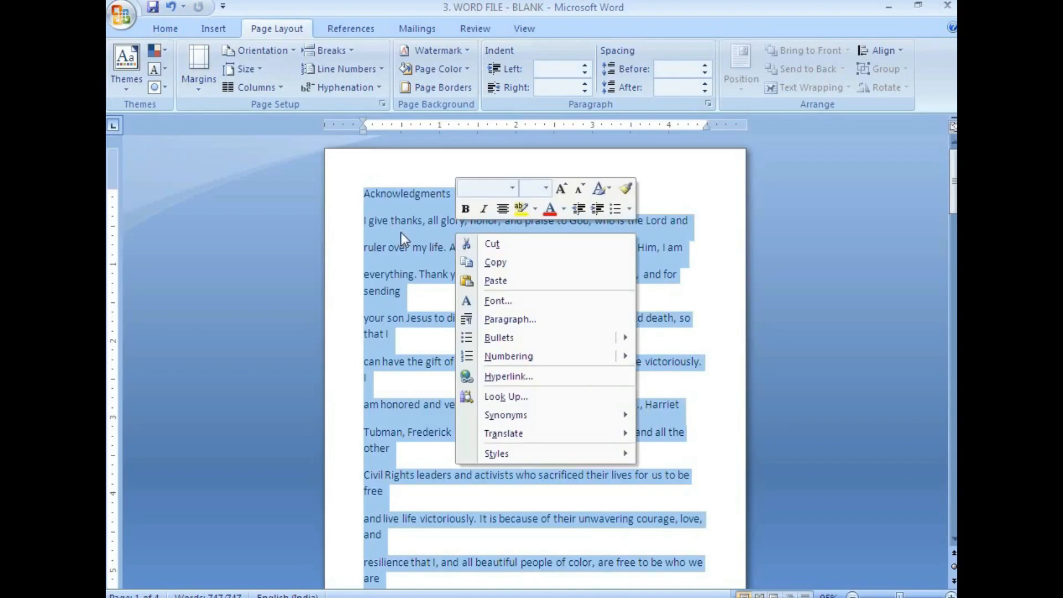
{"action": "left_click", "coordinate": [165, 26]}
{"action": "left_click", "coordinate": [465, 81]}
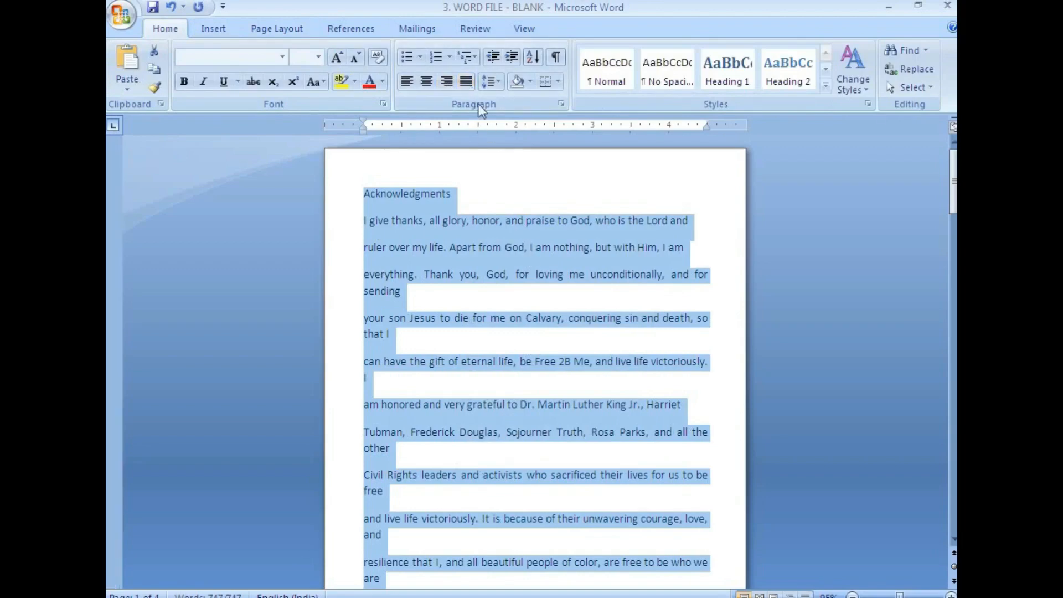
{"action": "left_click", "coordinate": [565, 247]}
Join the broken lines of the first Acknowledgments paragraph from "I give thanks" through "are free to be who we are", keeping the word spacing intact.
{"action": "left_click", "coordinate": [696, 224]}
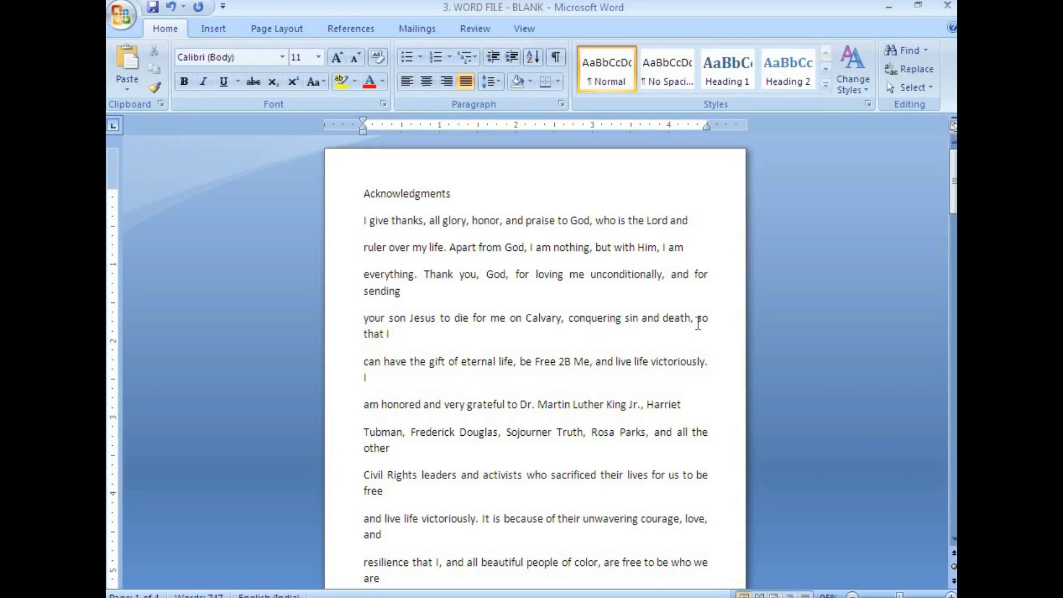
{"action": "key", "text": "Delete"}
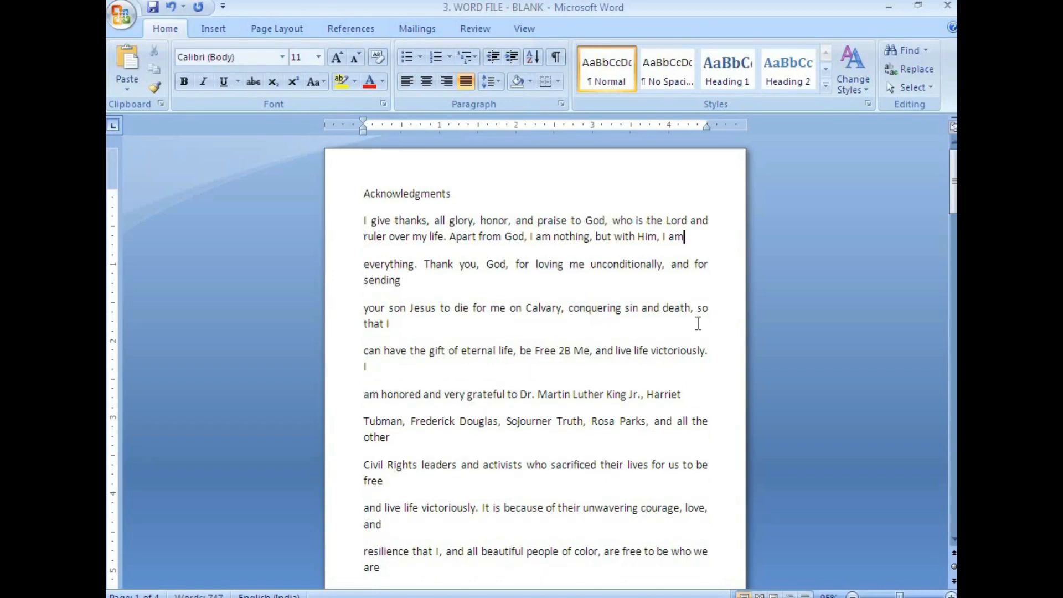
{"action": "key", "text": "Delete"}
{"action": "key", "text": "Delete"}
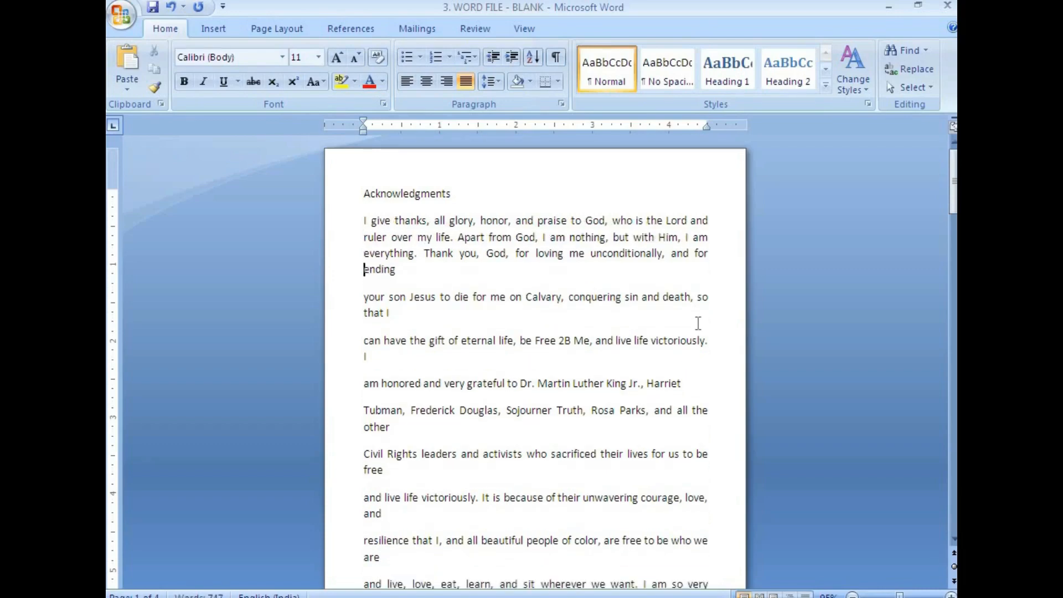
{"action": "key", "text": "ctrl+z"}
{"action": "key", "text": "Delete"}
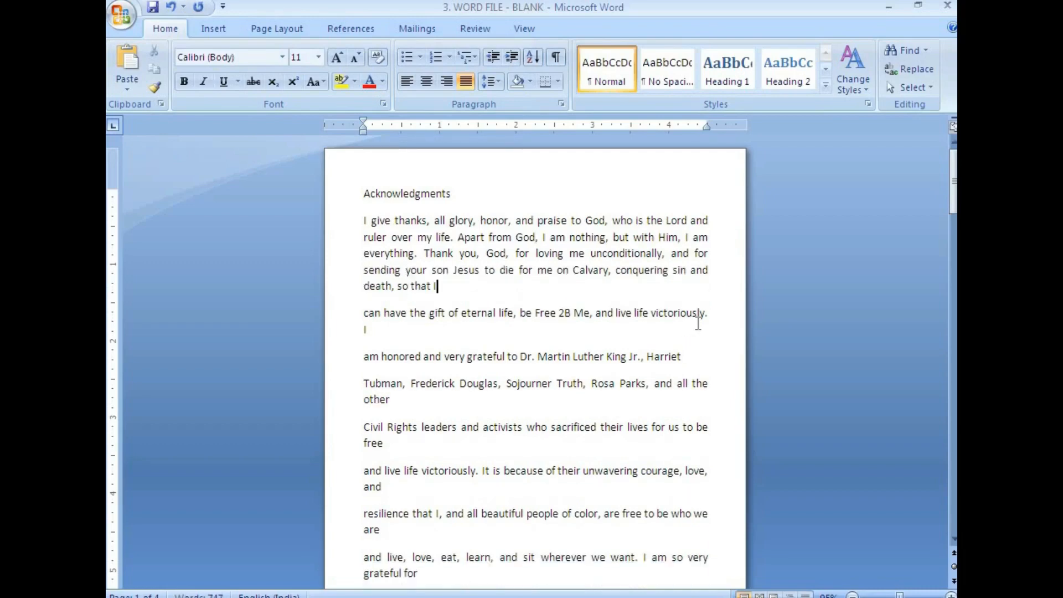
{"action": "key", "text": "Delete"}
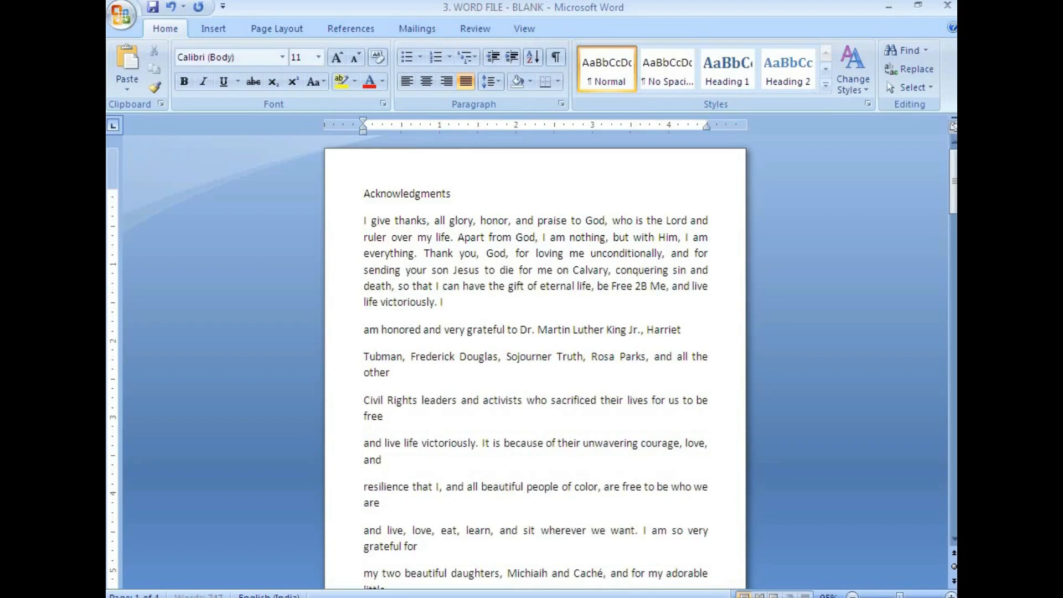
{"action": "key", "text": "Delete"}
{"action": "key", "text": "Delete"}
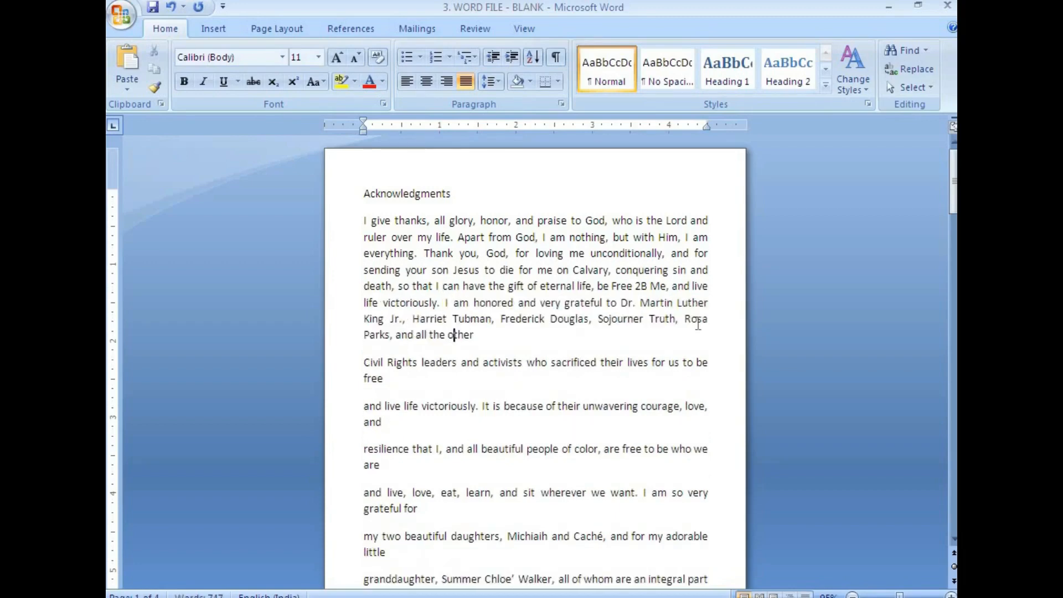
{"action": "key", "text": "Delete"}
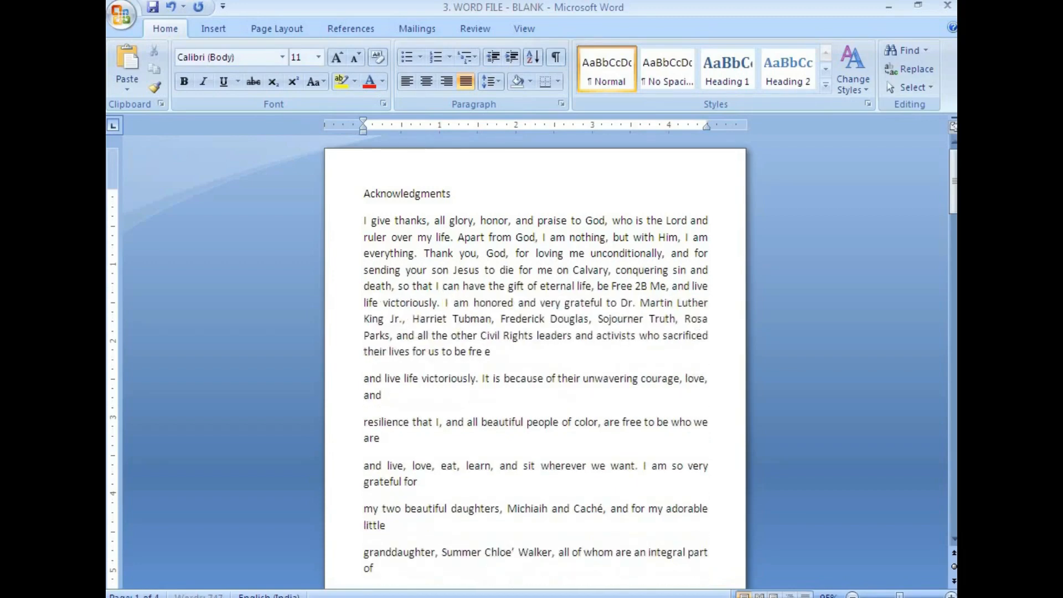
{"action": "key", "text": "ctrl+z"}
{"action": "key", "text": "Delete"}
{"action": "key", "text": "Delete"}
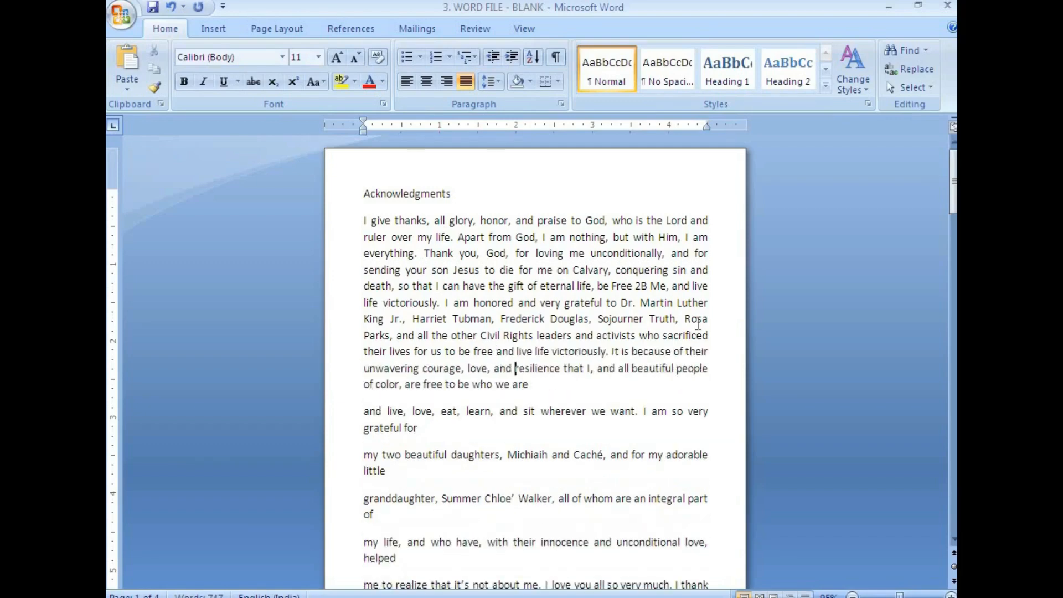
Continue joining the first Acknowledgments paragraph from "and live, love, eat, learn" through "and I miss you so much.".
{"action": "key", "text": "End"}
{"action": "key", "text": "Delete"}
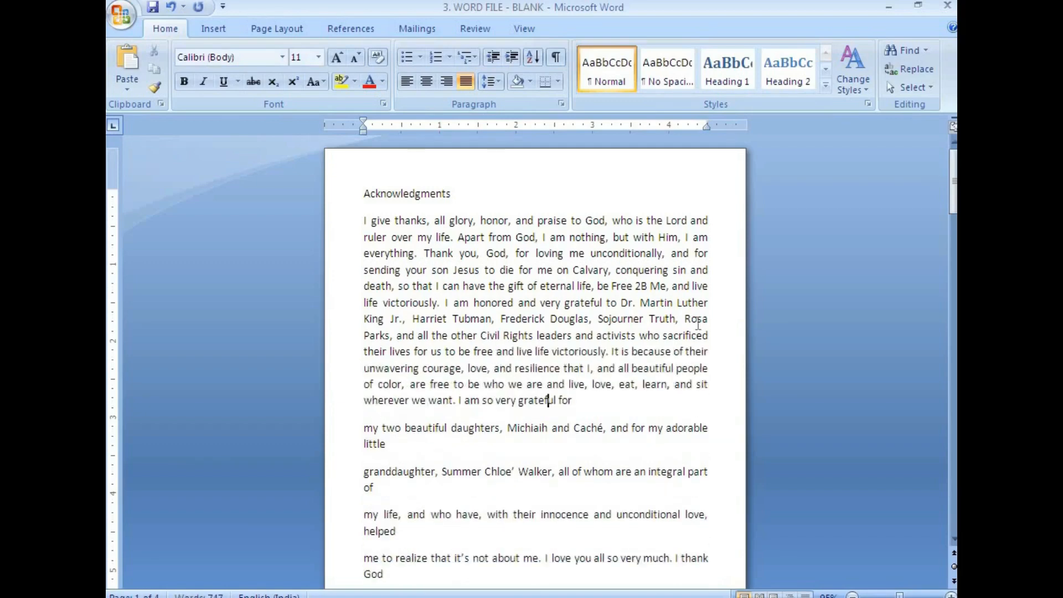
{"action": "key", "text": "Delete"}
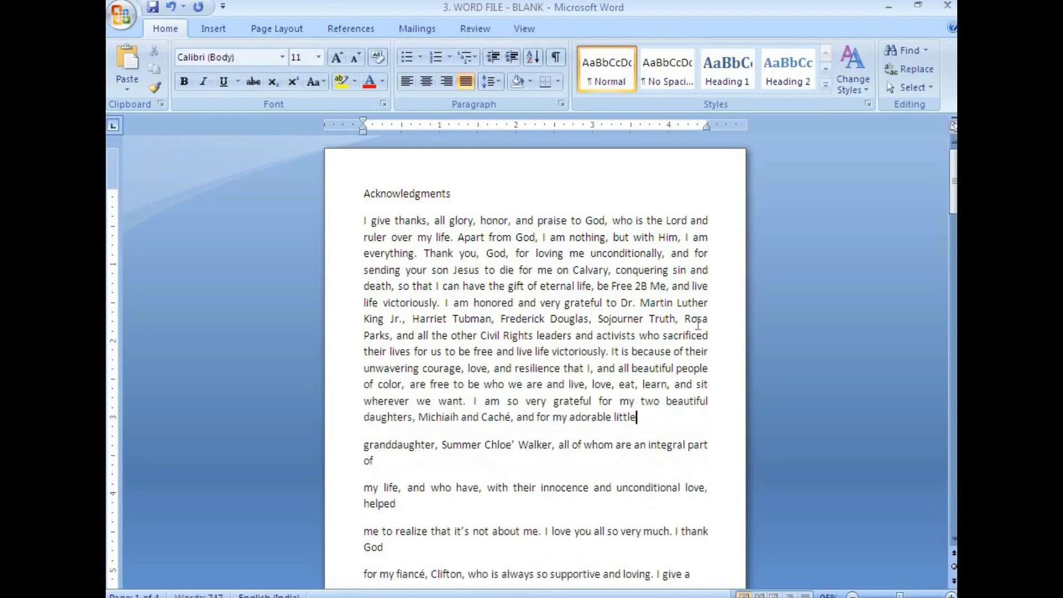
{"action": "key", "text": "Delete"}
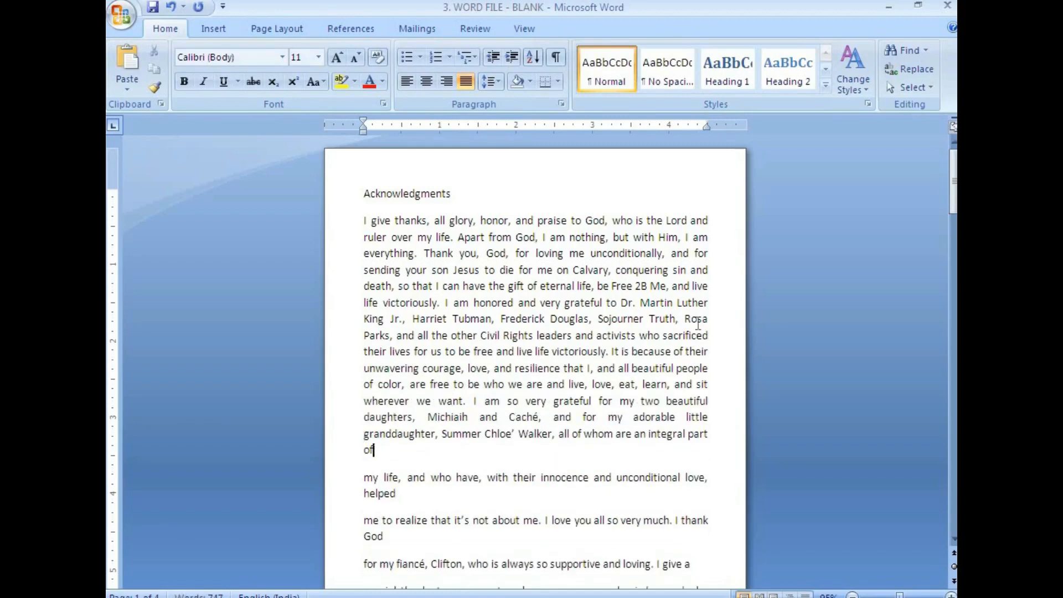
{"action": "key", "text": "Delete"}
{"action": "key", "text": "Delete"}
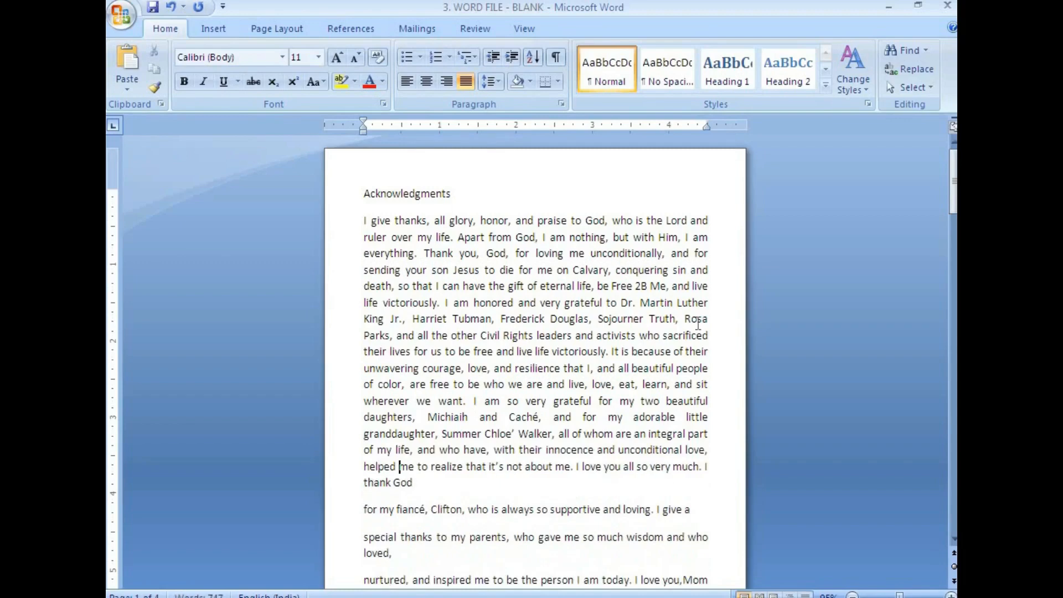
{"action": "key", "text": "Delete"}
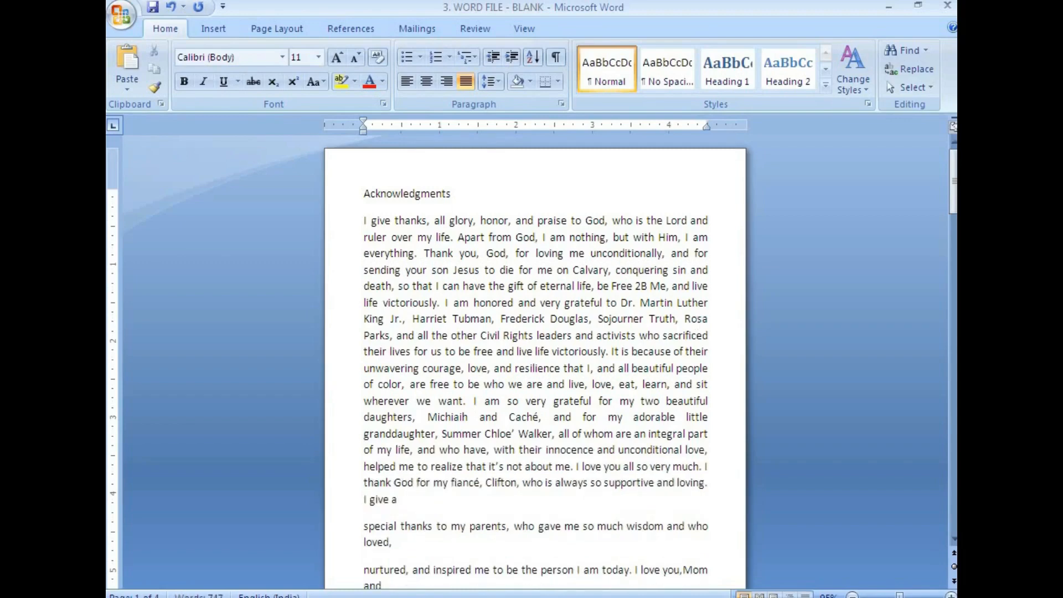
{"action": "key", "text": "Delete"}
{"action": "key", "text": "End"}
{"action": "key", "text": "Delete"}
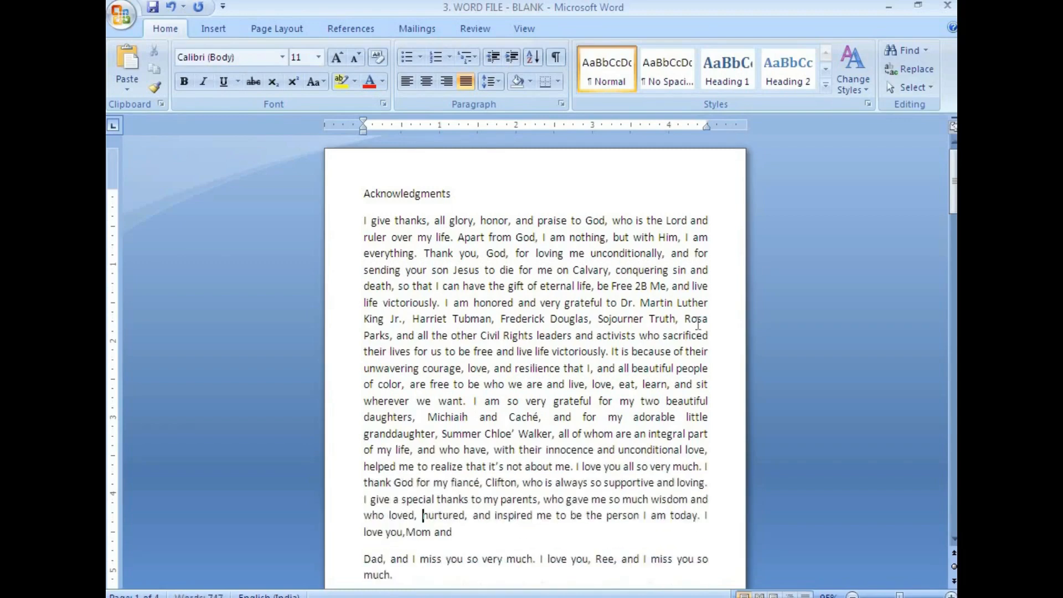
{"action": "key", "text": "Delete"}
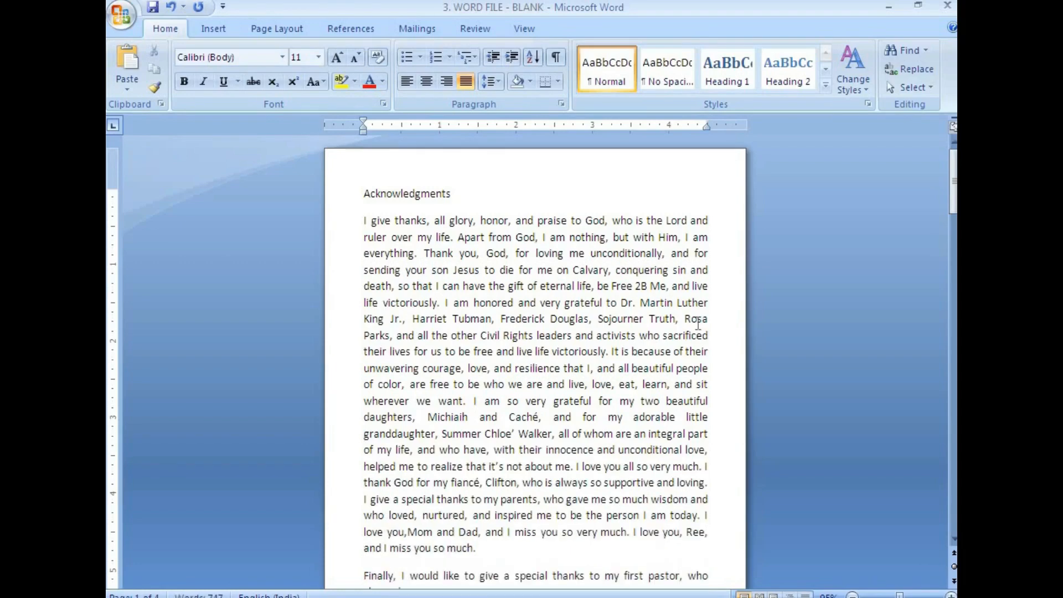
Join the broken lines of the paragraph beginning "Finally, I would like to give a special thanks" through "encouragement.".
{"action": "key", "text": "ctrl+v"}
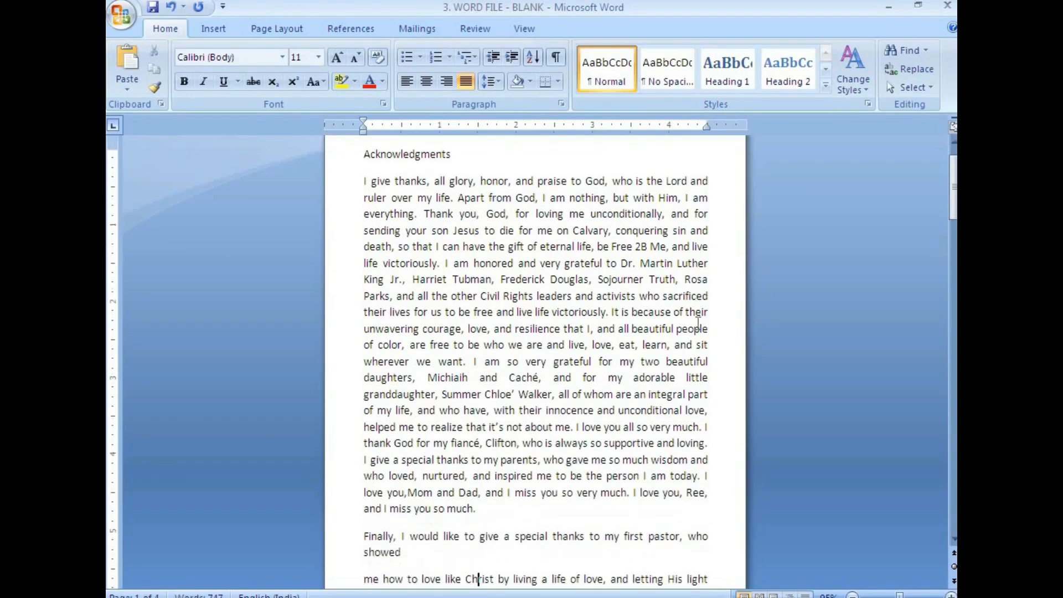
{"action": "key", "text": "Delete"}
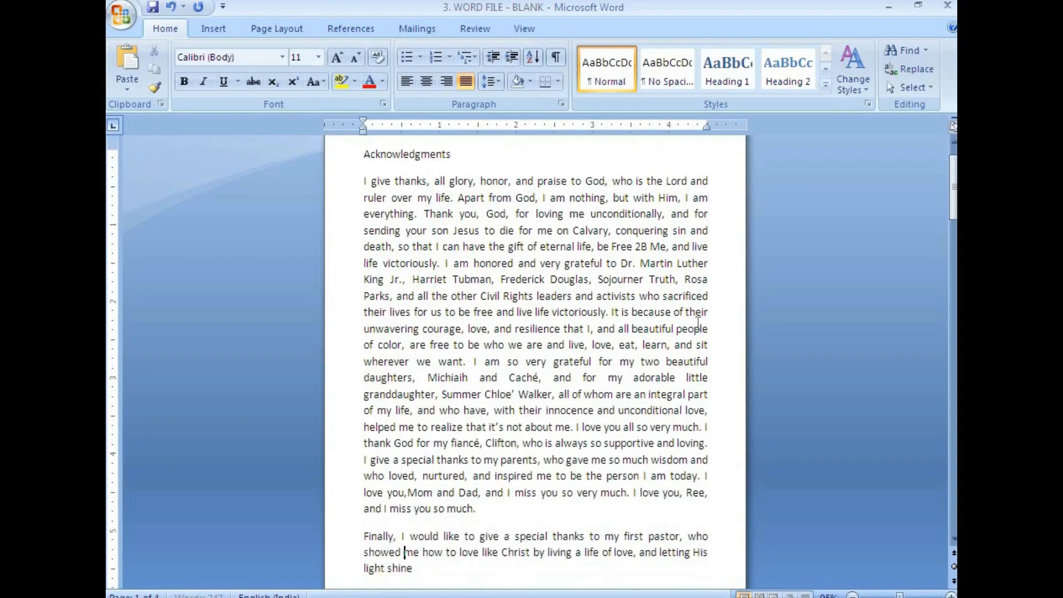
{"action": "key", "text": "End"}
{"action": "type", "text": "in the life of others. I’m so grateful to God for everything. I am also very"}
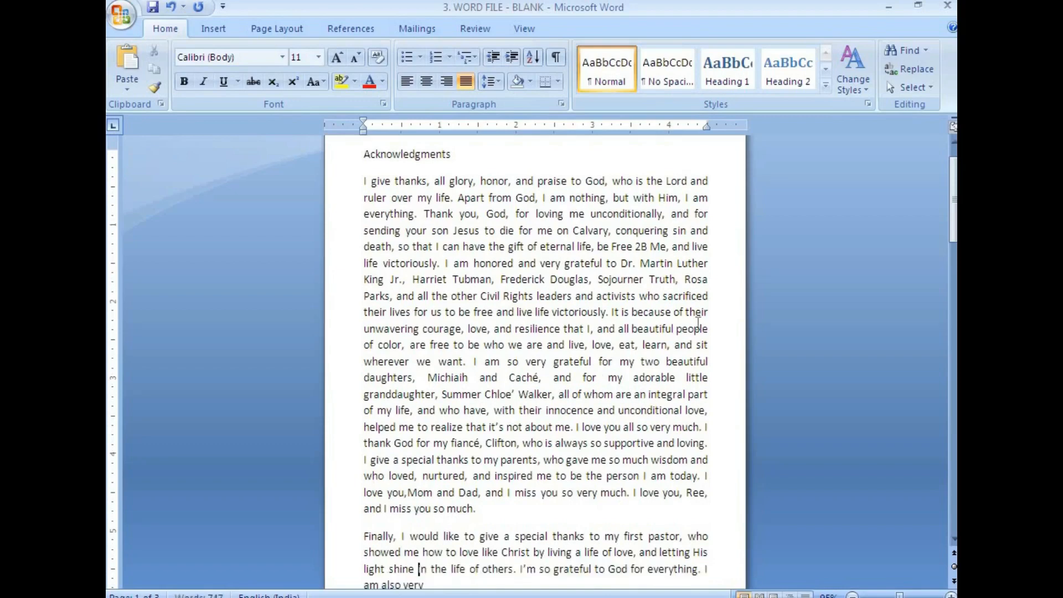
{"action": "type", "text": "grateful to everyone for their love, support, and encouragement."}
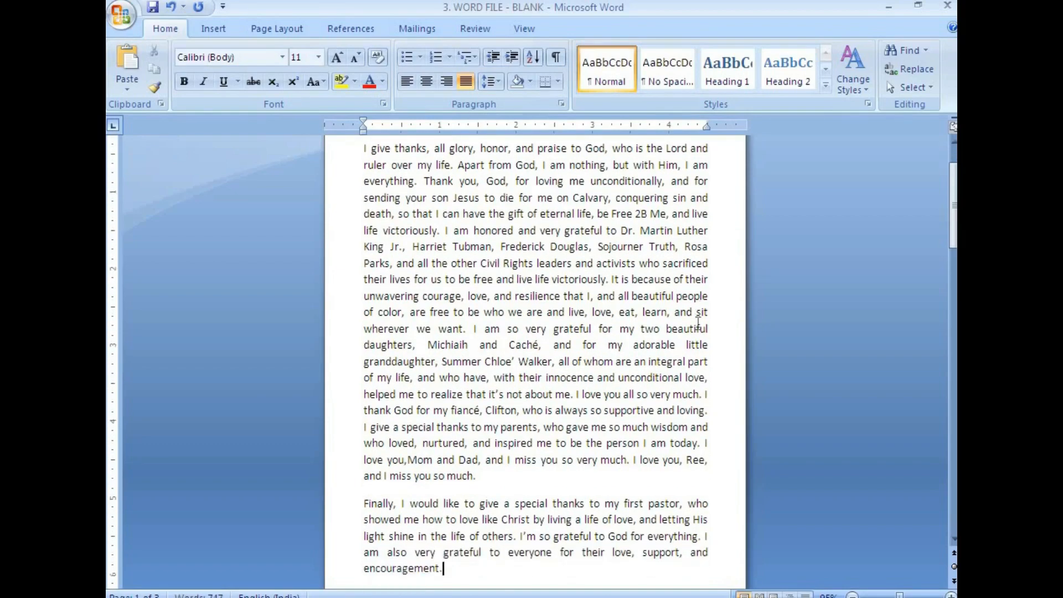
{"action": "type", "text": "****Chapter 1 Introduction"}
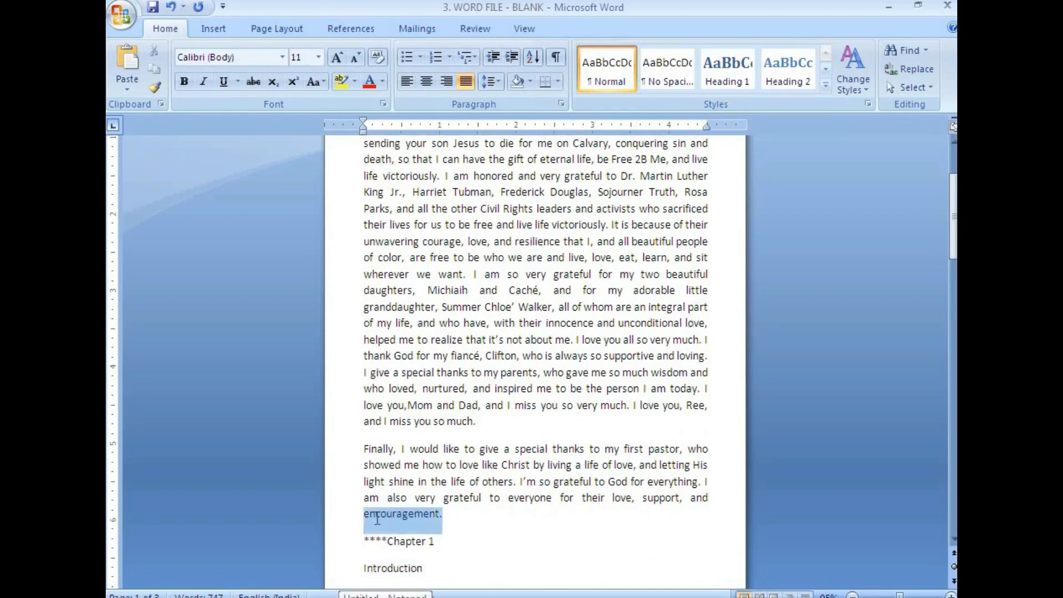
Switch to 1. PDF MASTER FILE.pdf in Foxit Reader and examine the Acknowledgments page layout, including its closing word, asterisks and the Chapter 1 page start.
{"action": "left_click_drag", "start_coordinate": [453, 513], "coordinate": [369, 518]}
{"action": "left_click", "coordinate": [344, 588]}
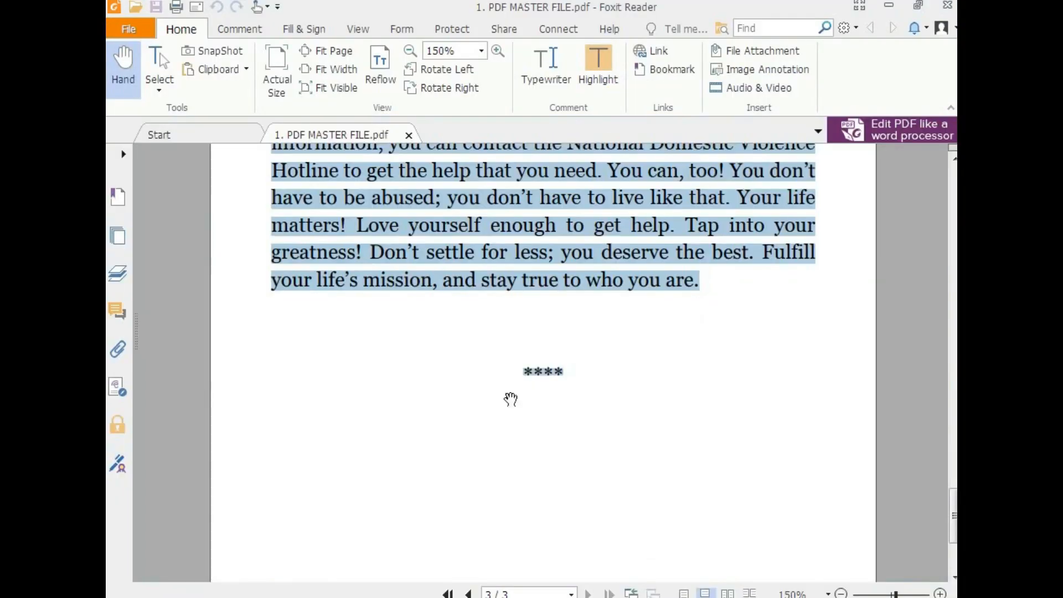
{"action": "scroll", "coordinate": [521, 413], "scroll_direction": "up", "scroll_amount": 2}
{"action": "scroll", "coordinate": [527, 425], "scroll_direction": "up", "scroll_amount": 20}
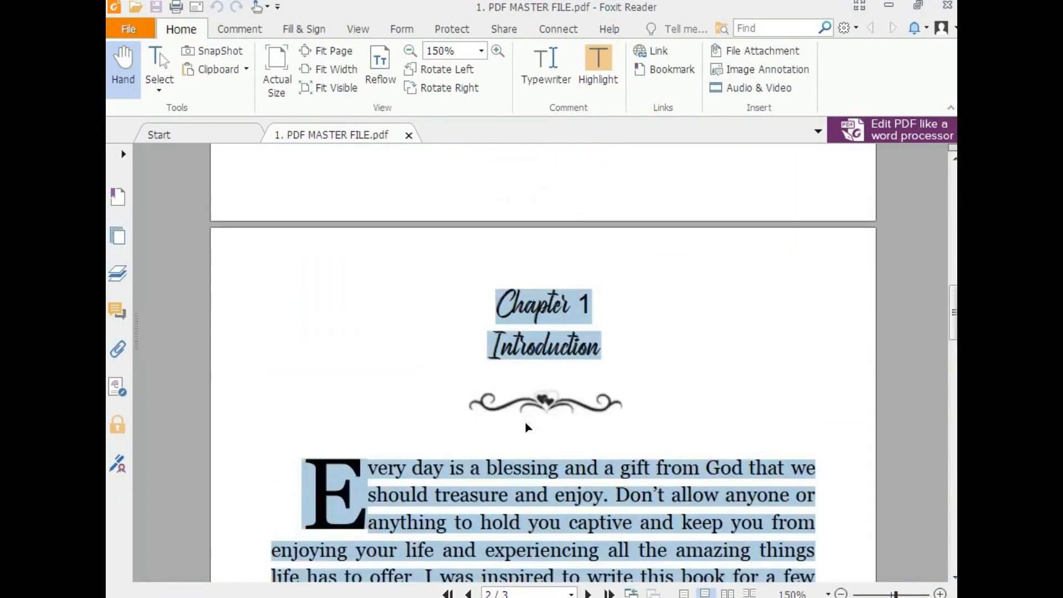
{"action": "scroll", "coordinate": [526, 429], "scroll_direction": "up", "scroll_amount": 10}
{"action": "left_click", "coordinate": [610, 431]}
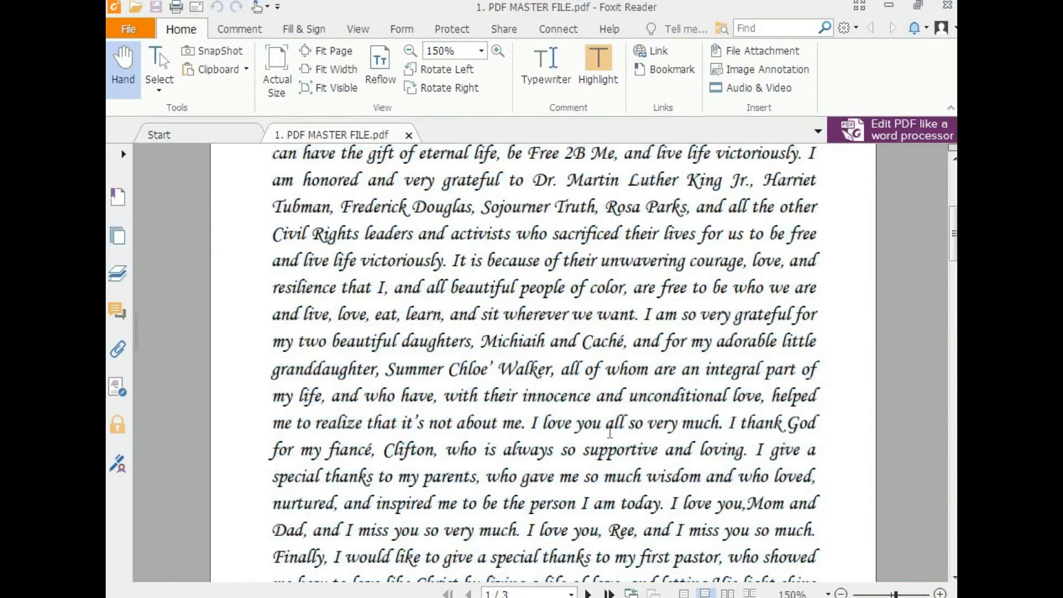
{"action": "scroll", "coordinate": [609, 432], "scroll_direction": "down", "scroll_amount": 2, "text": "ctrl"}
{"action": "scroll", "coordinate": [610, 437], "scroll_direction": "down", "scroll_amount": 5}
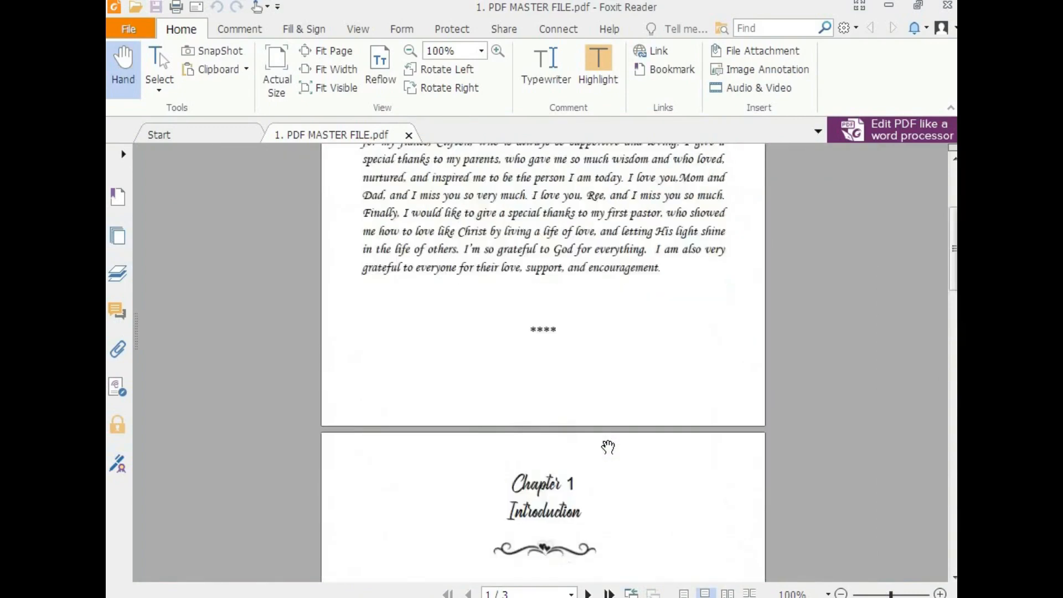
{"action": "scroll", "coordinate": [608, 443], "scroll_direction": "up", "scroll_amount": 8}
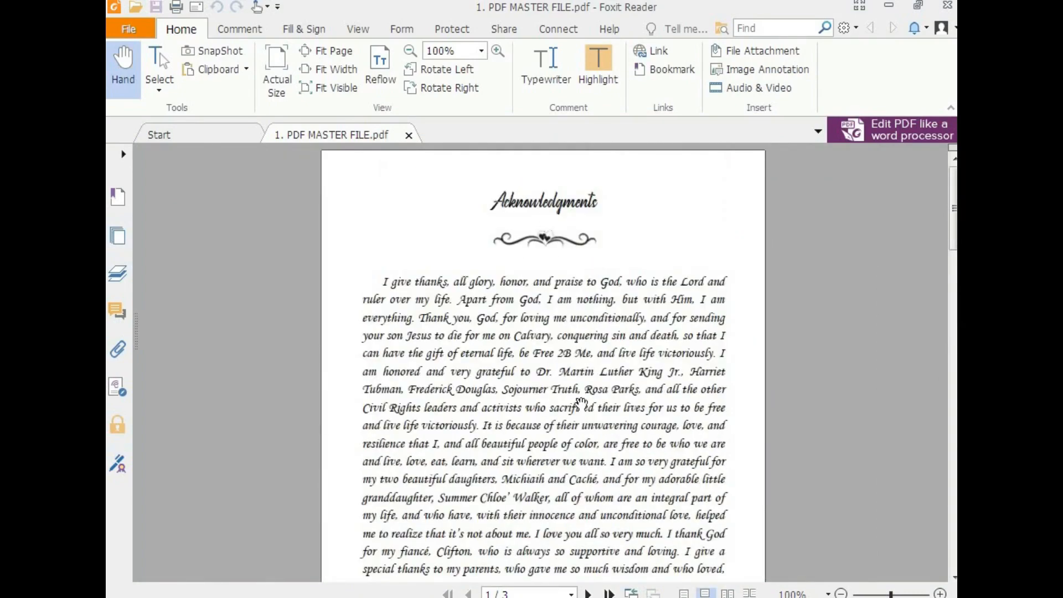
{"action": "scroll", "coordinate": [578, 417], "scroll_direction": "down", "scroll_amount": 5}
{"action": "scroll", "coordinate": [579, 416], "scroll_direction": "down", "scroll_amount": 3}
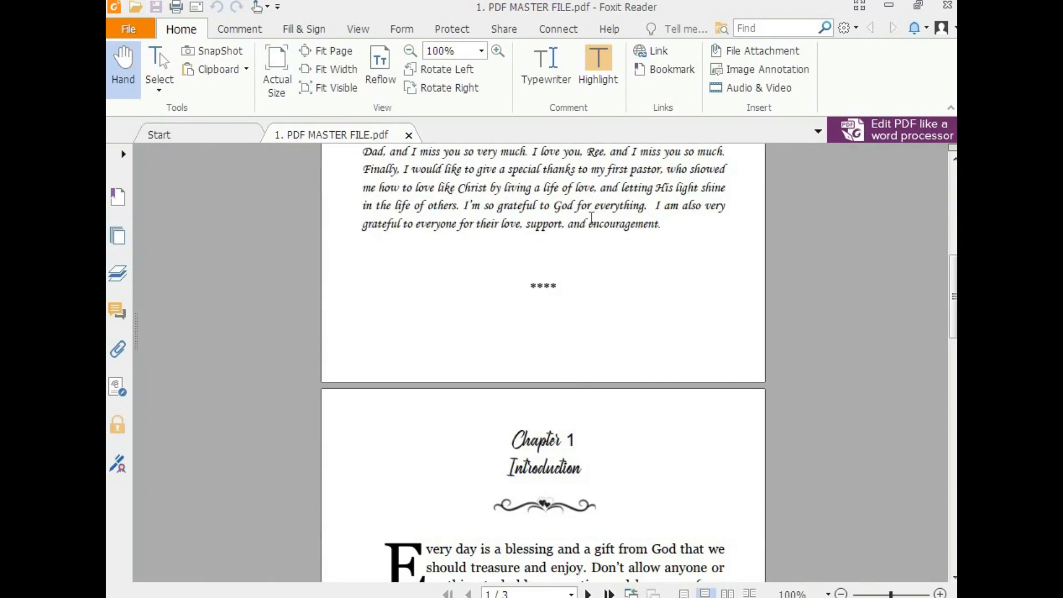
{"action": "left_click_drag", "start_coordinate": [589, 224], "coordinate": [603, 290]}
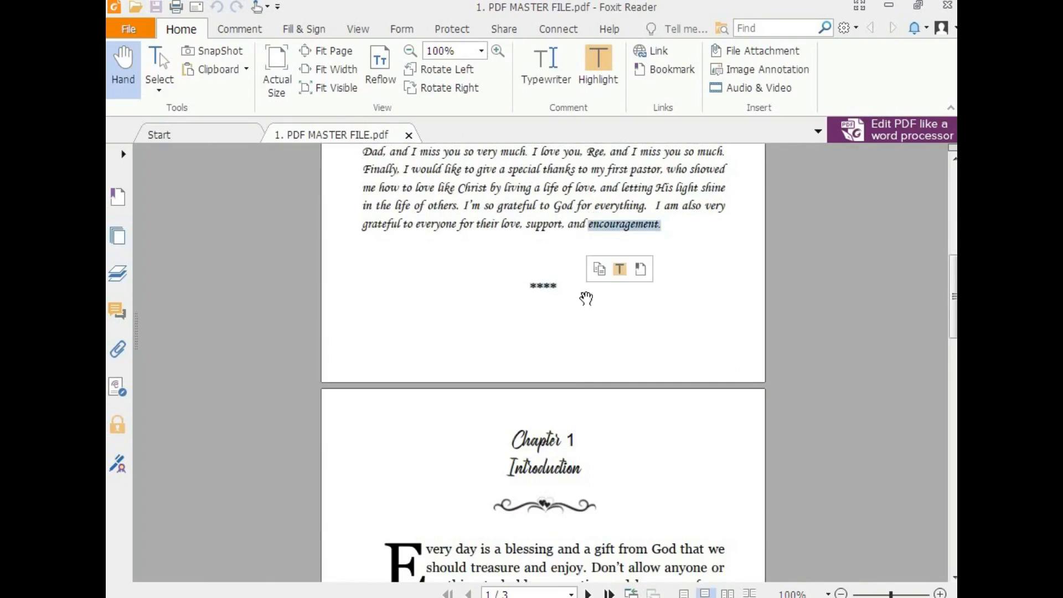
Switch back to the Word document and center the Acknowledgments heading.
{"action": "key", "text": "alt+Tab"}
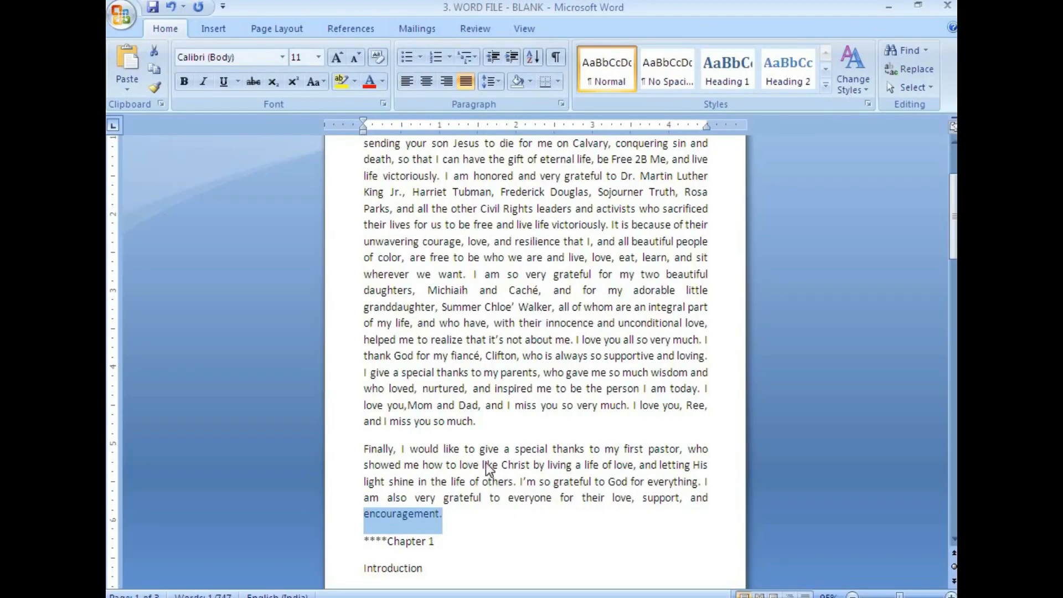
{"action": "left_click", "coordinate": [408, 515]}
{"action": "scroll", "coordinate": [409, 205], "scroll_direction": "up", "scroll_amount": 3}
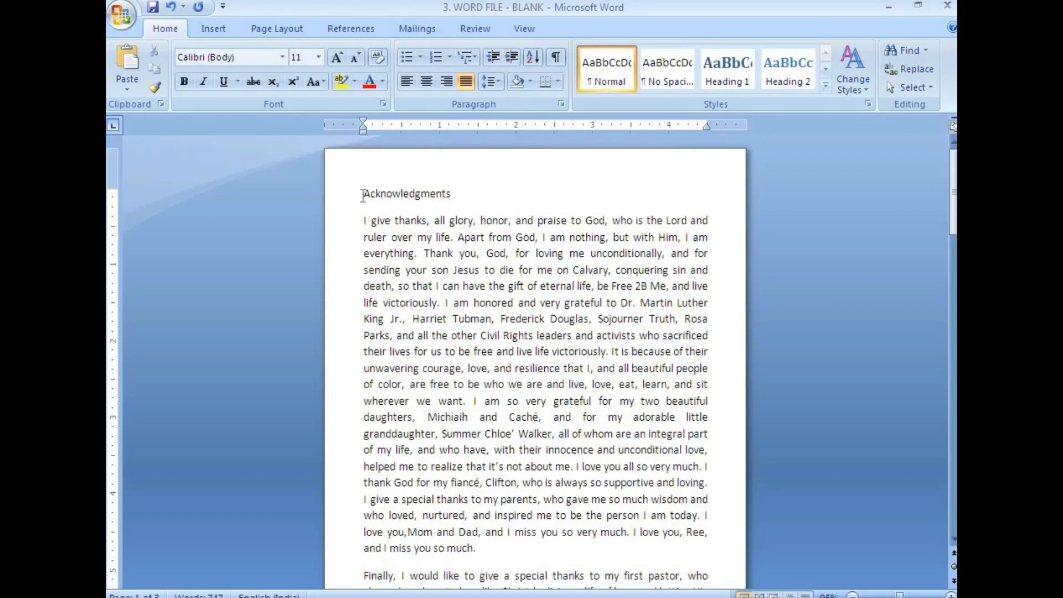
{"action": "left_click_drag", "start_coordinate": [363, 196], "coordinate": [458, 195]}
{"action": "left_click", "coordinate": [426, 81]}
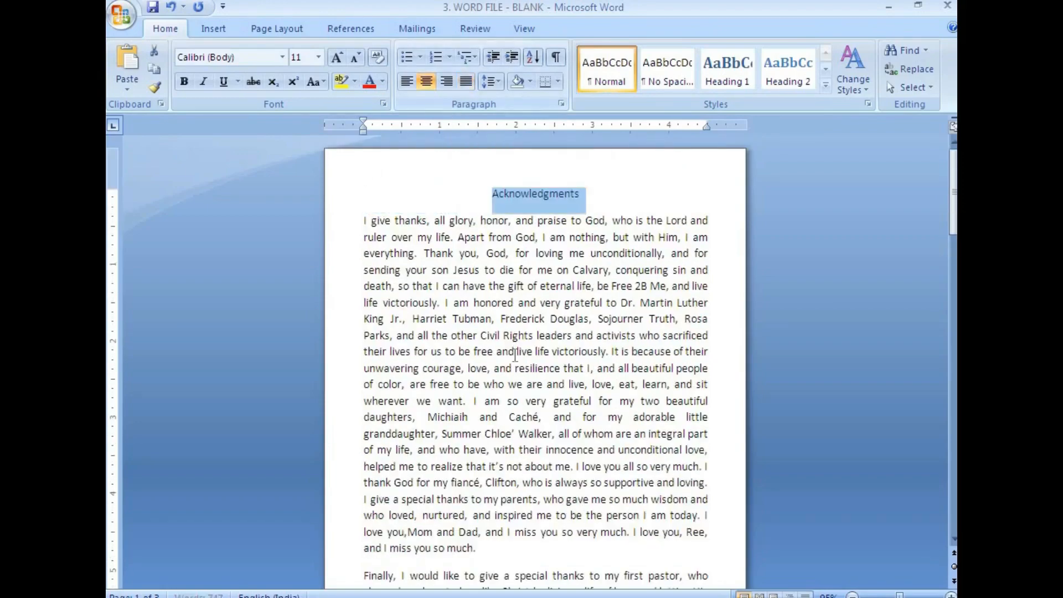
Put the four asterisks on their own line without an automatic border, and push Chapter 1 onto the next page with blank lines.
{"action": "scroll", "coordinate": [515, 354], "scroll_direction": "down", "scroll_amount": 9}
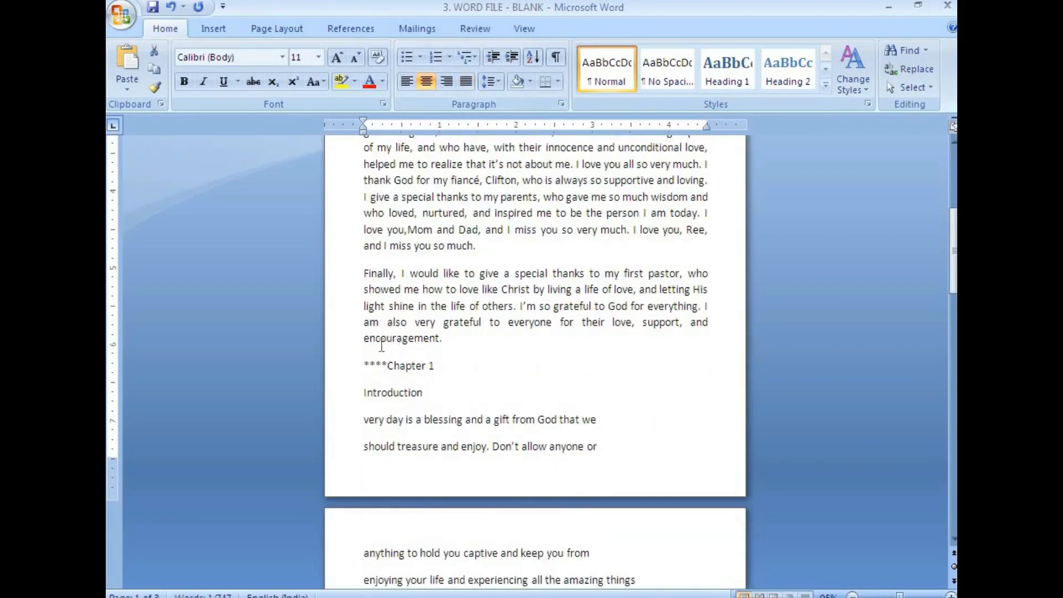
{"action": "left_click_drag", "start_coordinate": [363, 339], "coordinate": [457, 340]}
{"action": "left_click", "coordinate": [389, 366]}
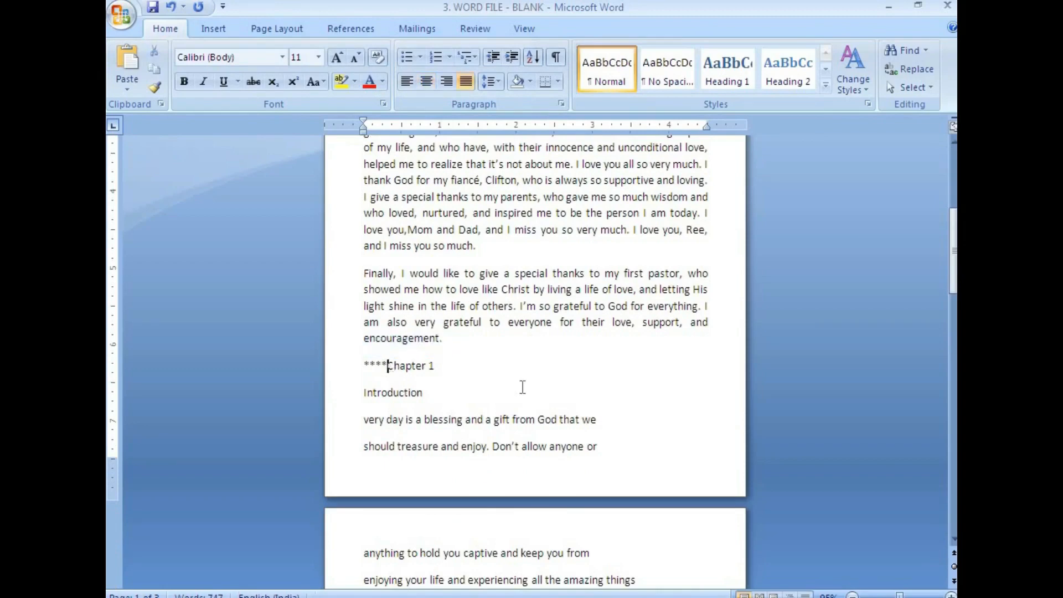
{"action": "key", "text": "Return"}
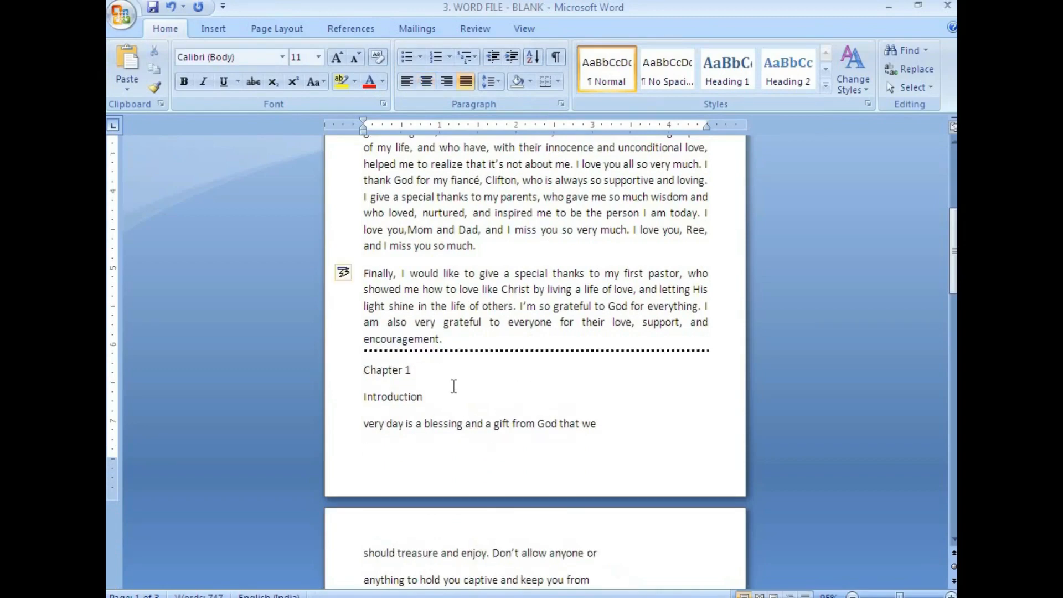
{"action": "key", "text": "ctrl+z"}
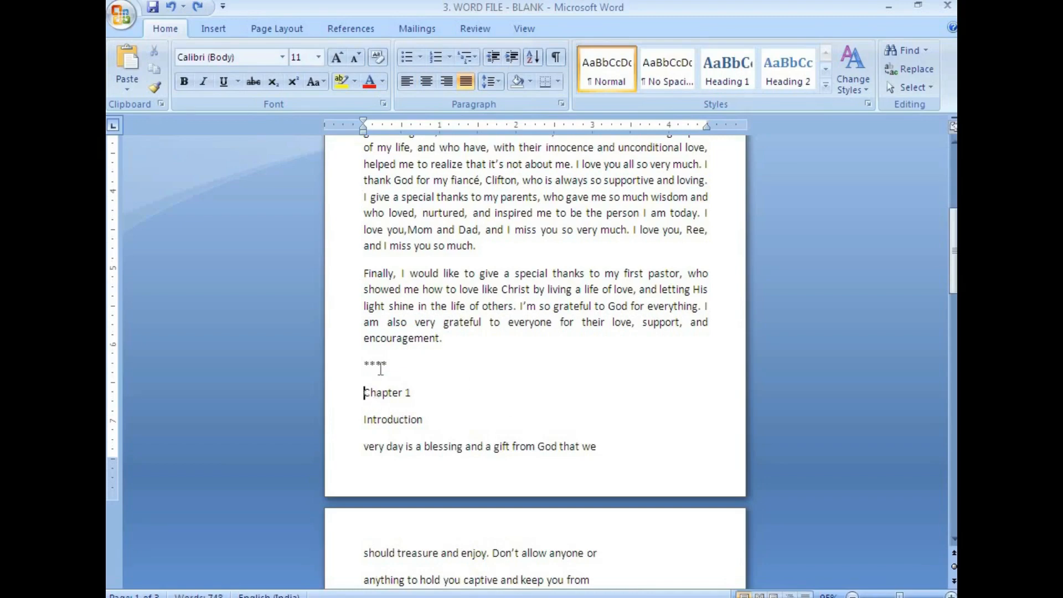
{"action": "key", "text": "Return"}
{"action": "key", "text": "Return"}
{"action": "key", "text": "Return"}
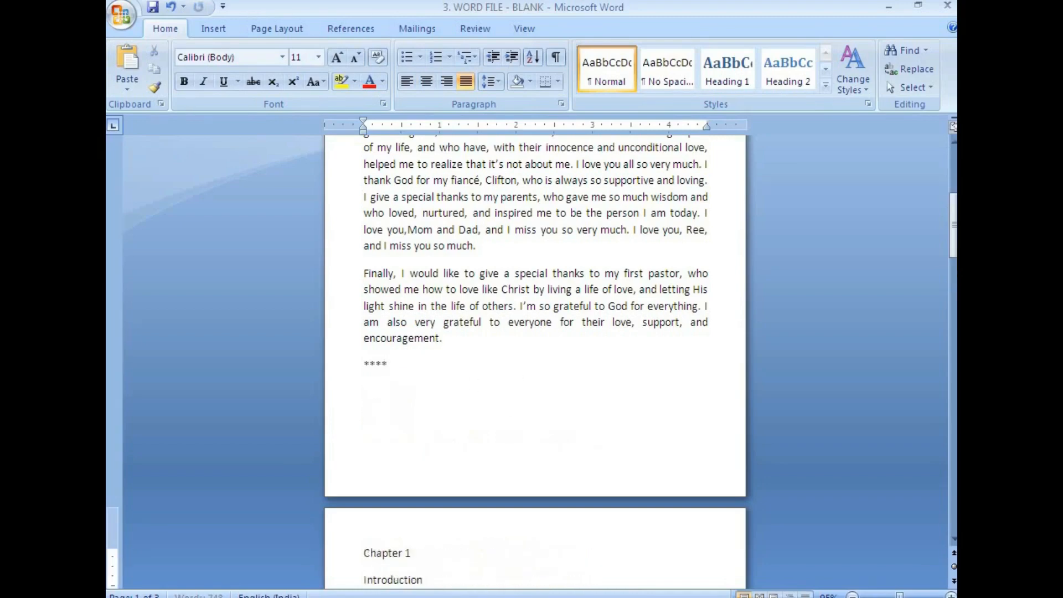
Center the line of four asterisks below the Acknowledgments text and save the document.
{"action": "left_click", "coordinate": [360, 362]}
{"action": "double_click", "coordinate": [391, 362]}
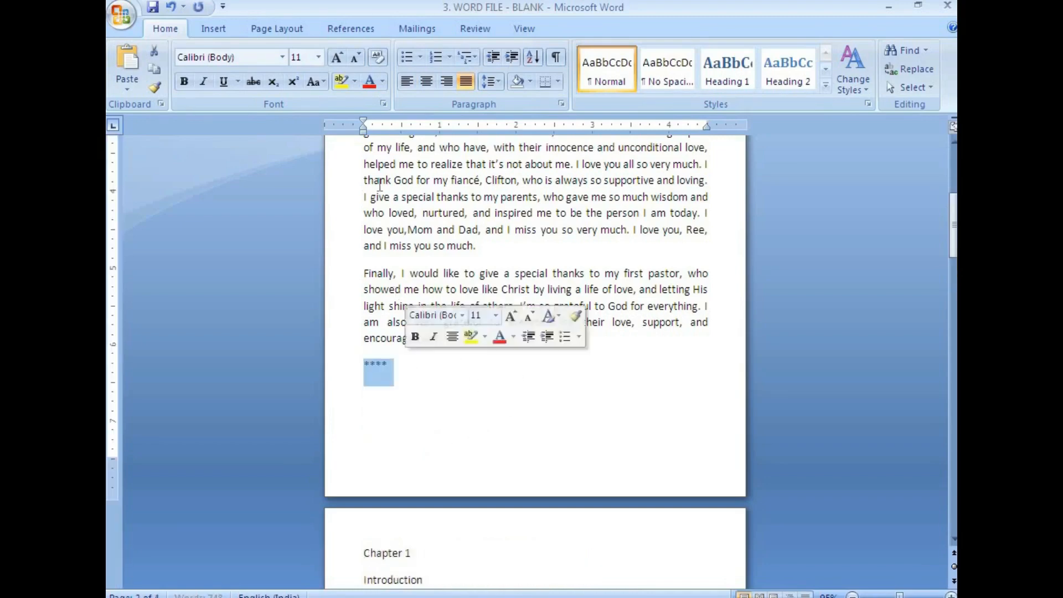
{"action": "left_click", "coordinate": [427, 82]}
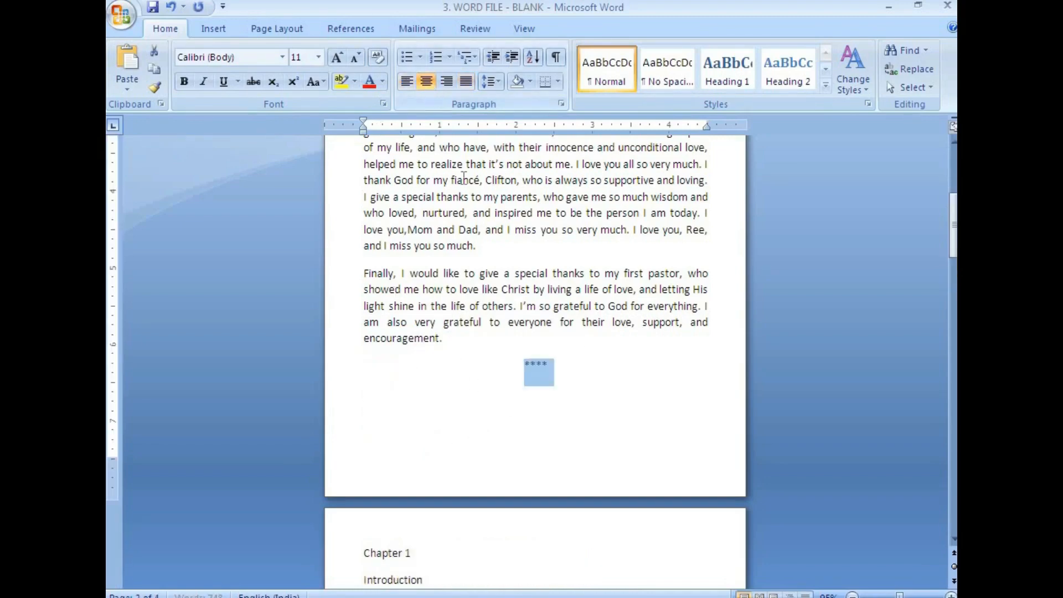
{"action": "left_click", "coordinate": [153, 8]}
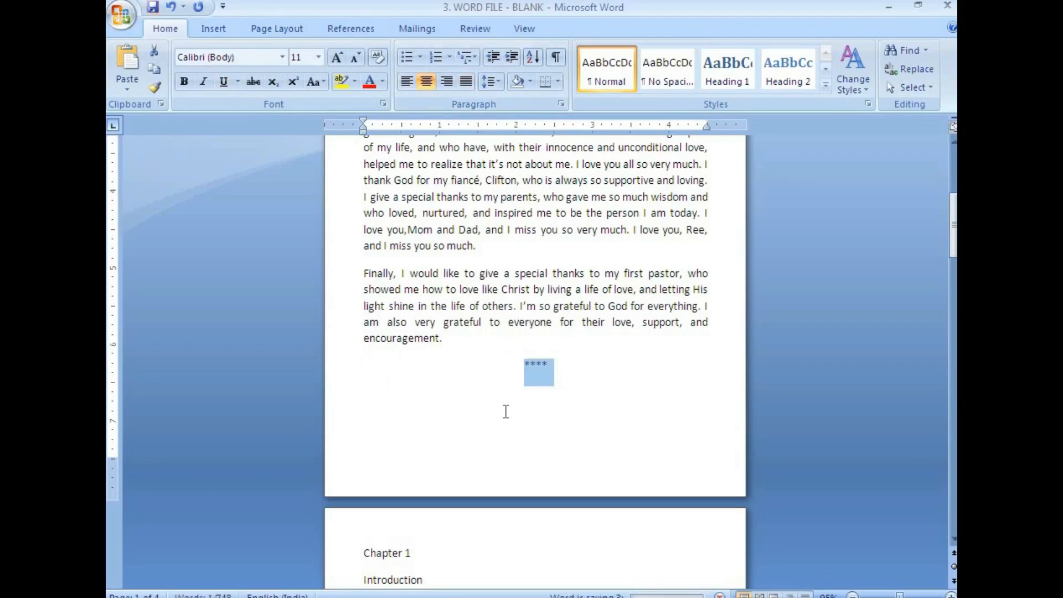
Center the "Chapter 1" and "Introduction" heading lines.
{"action": "scroll", "coordinate": [503, 477], "scroll_direction": "down", "scroll_amount": 8}
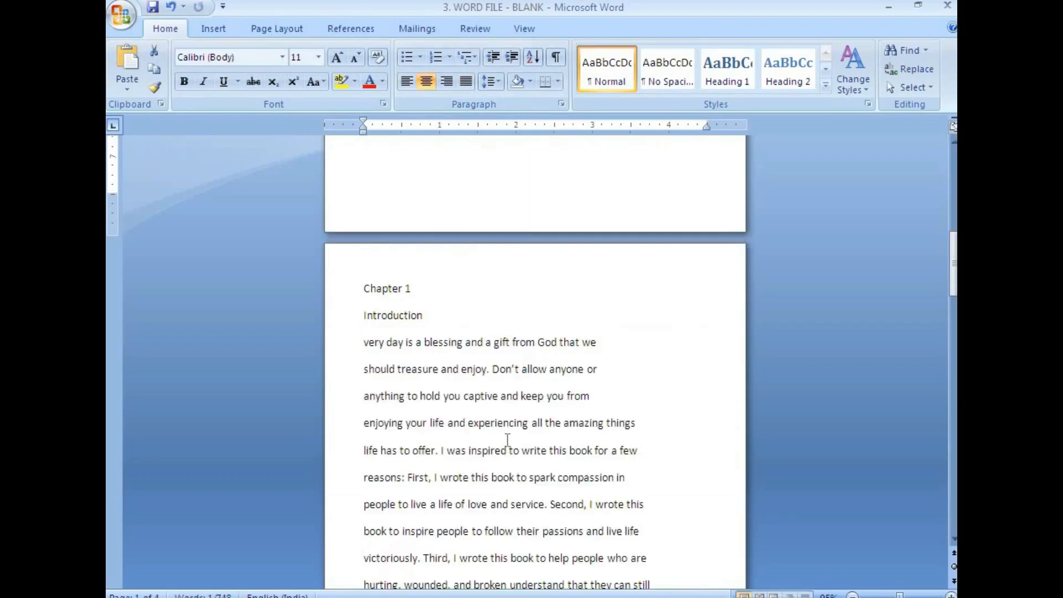
{"action": "left_click", "coordinate": [441, 316]}
{"action": "left_click", "coordinate": [358, 282], "text": "shift"}
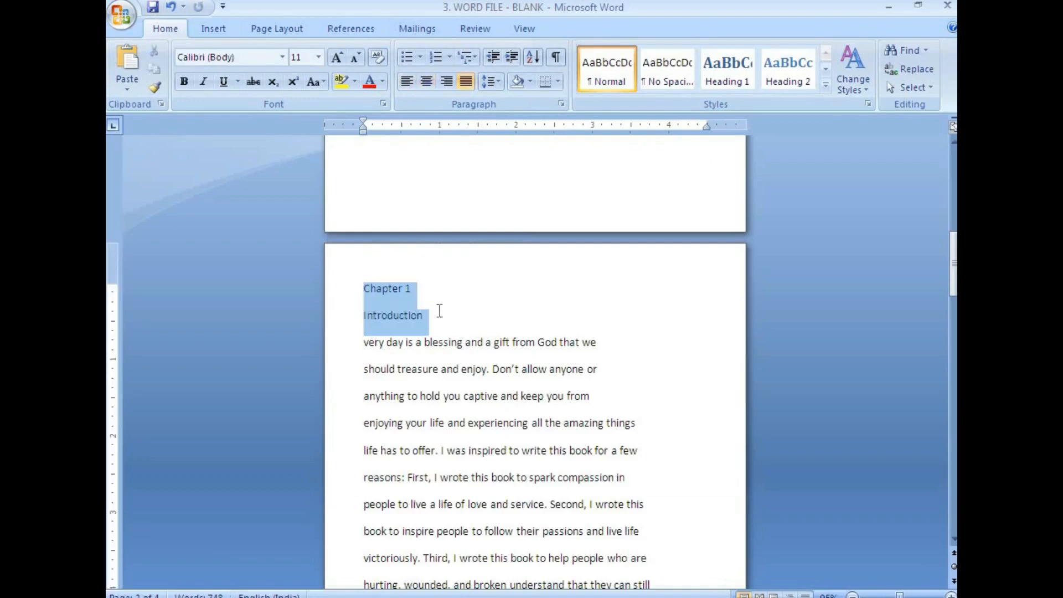
{"action": "key", "text": "ctrl+e"}
Join the broken lines of the Introduction paragraph from "very day is a blessing" through "heal mentally and emotionally.".
{"action": "left_click", "coordinate": [659, 339]}
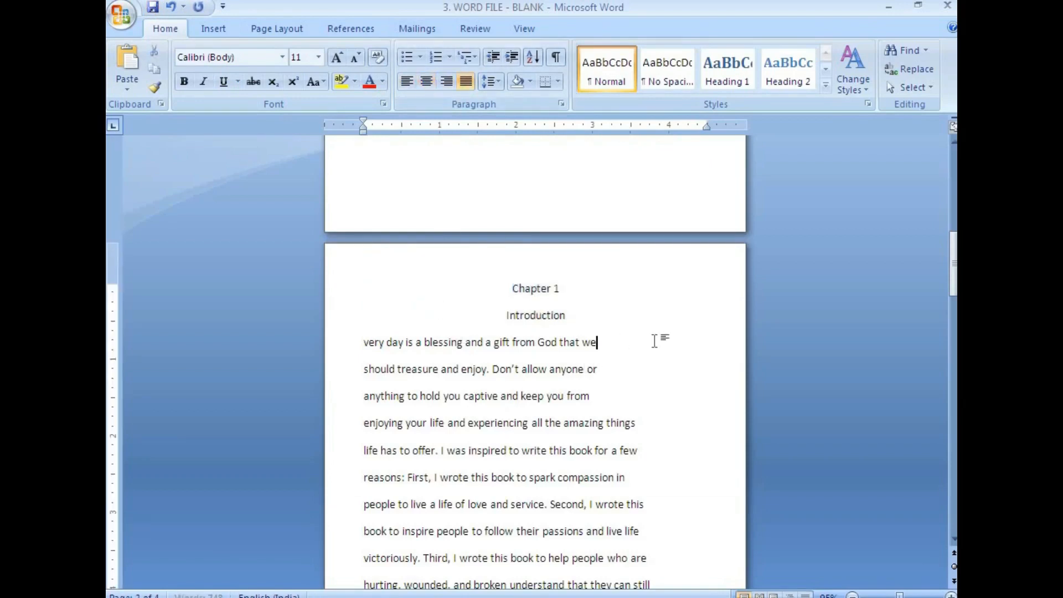
{"action": "key", "text": "Delete"}
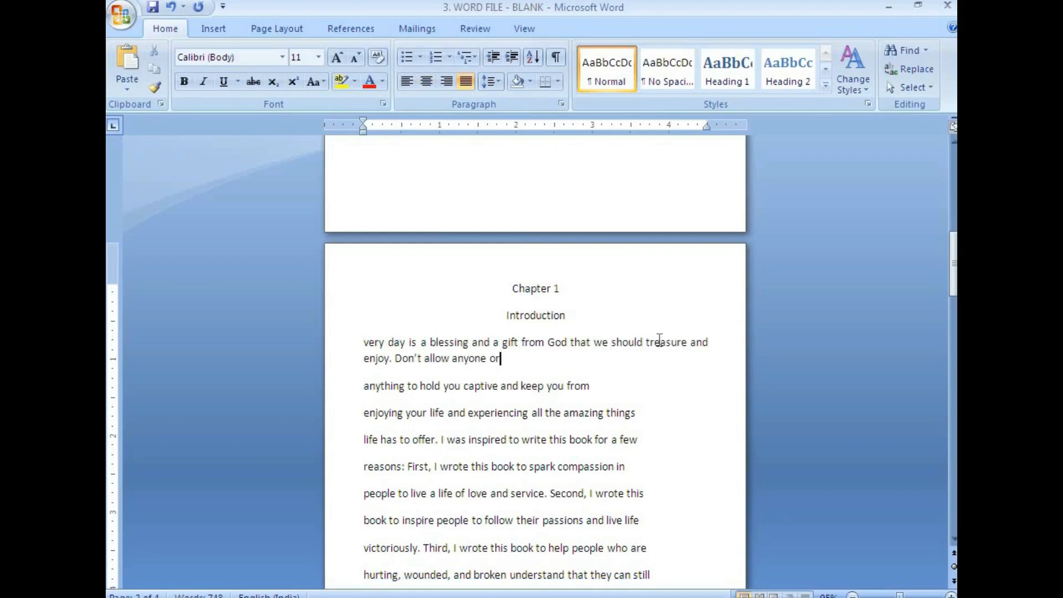
{"action": "key", "text": "Delete"}
{"action": "key", "text": "Down"}
{"action": "key", "text": "Delete"}
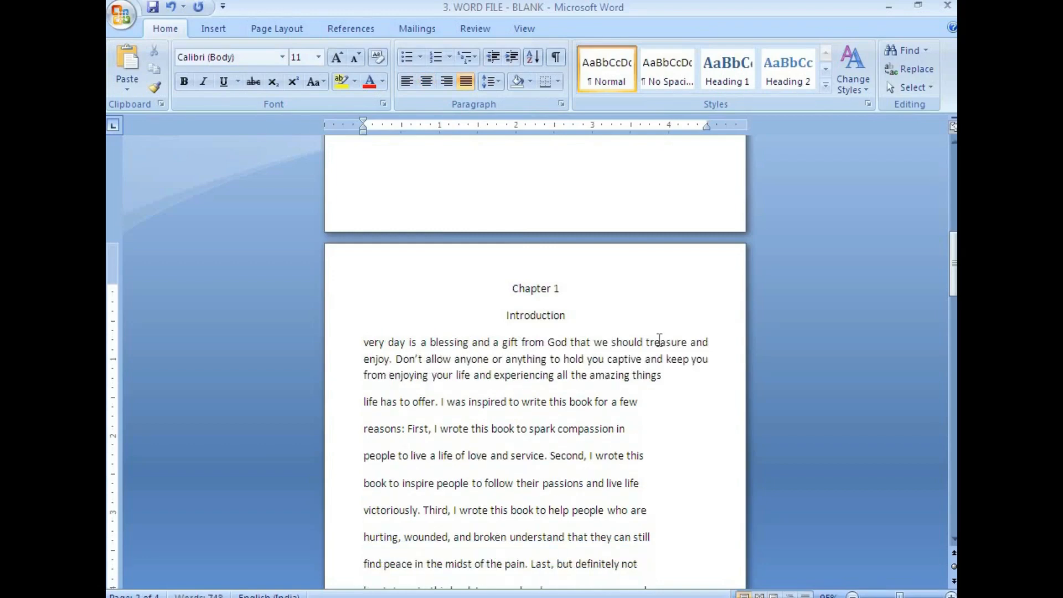
{"action": "key", "text": "Delete"}
{"action": "key", "text": "Down"}
{"action": "key", "text": "Delete"}
{"action": "key", "text": "Down"}
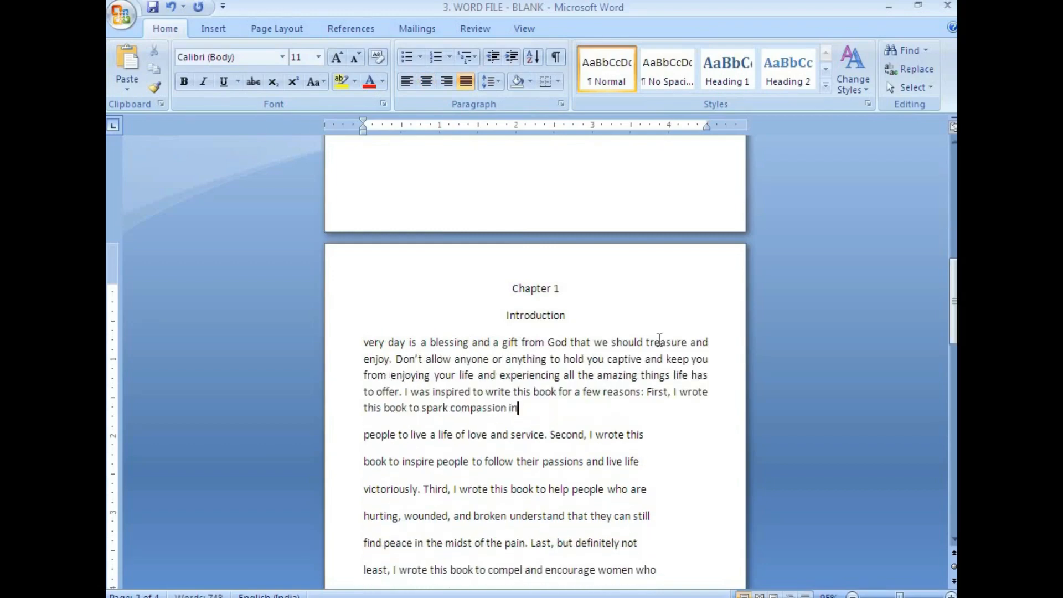
{"action": "key", "text": "Delete"}
{"action": "key", "text": "Delete"}
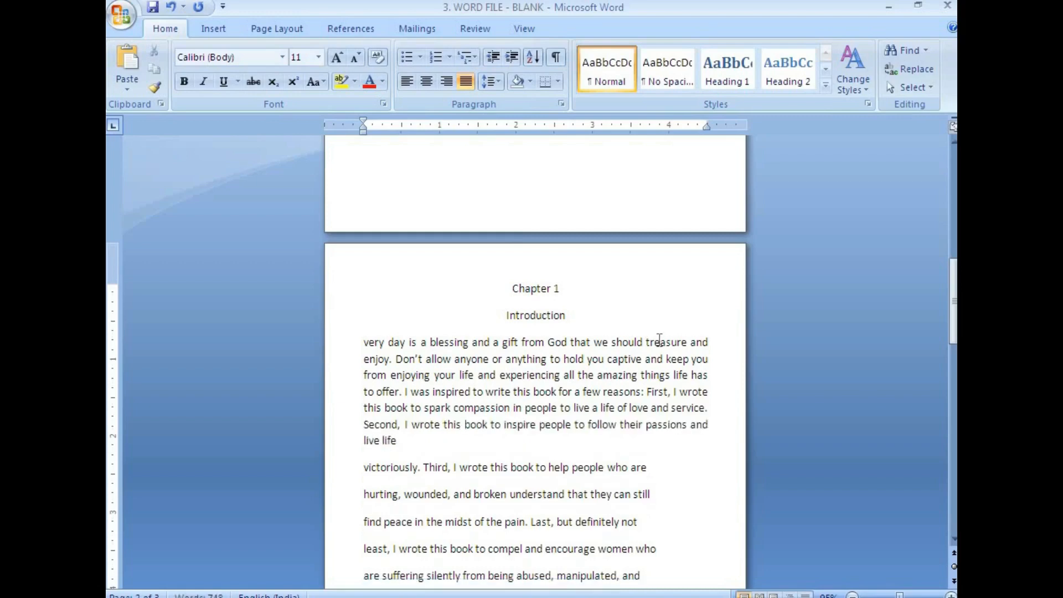
{"action": "key", "text": "Delete"}
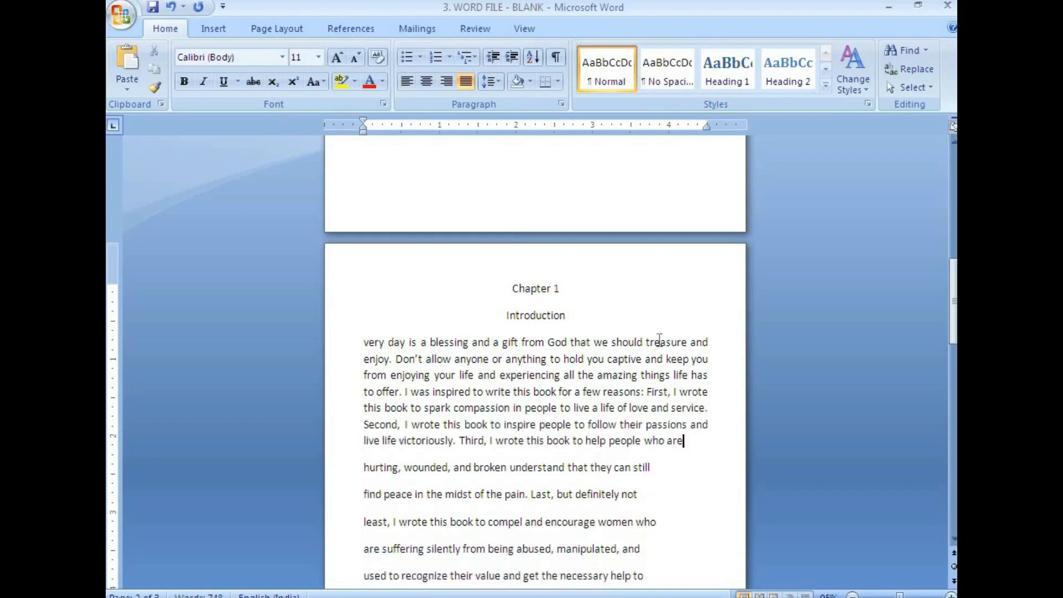
{"action": "key", "text": "Delete"}
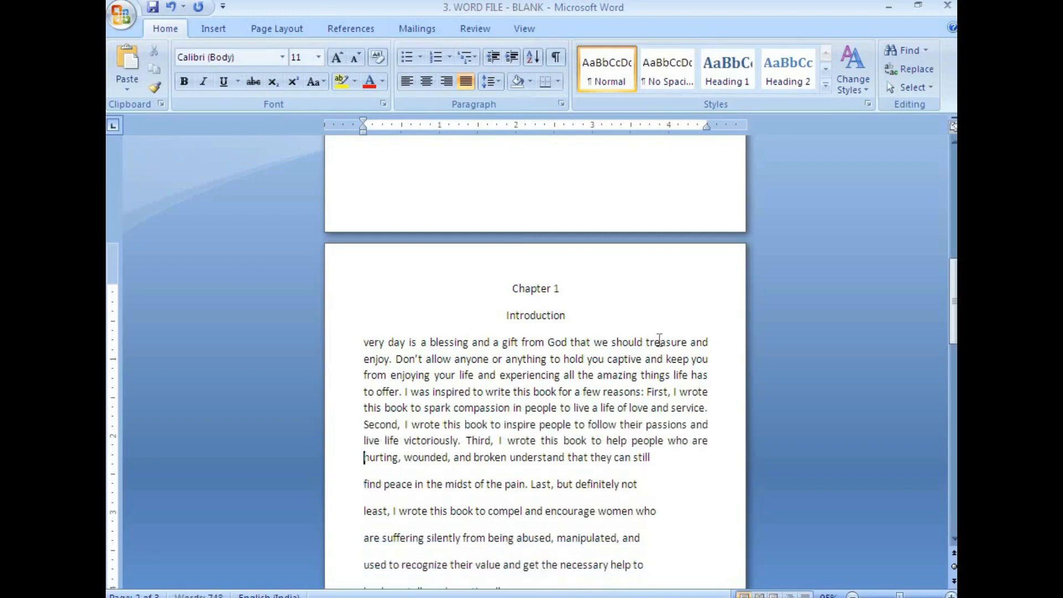
{"action": "key", "text": "Delete"}
{"action": "key", "text": "Delete"}
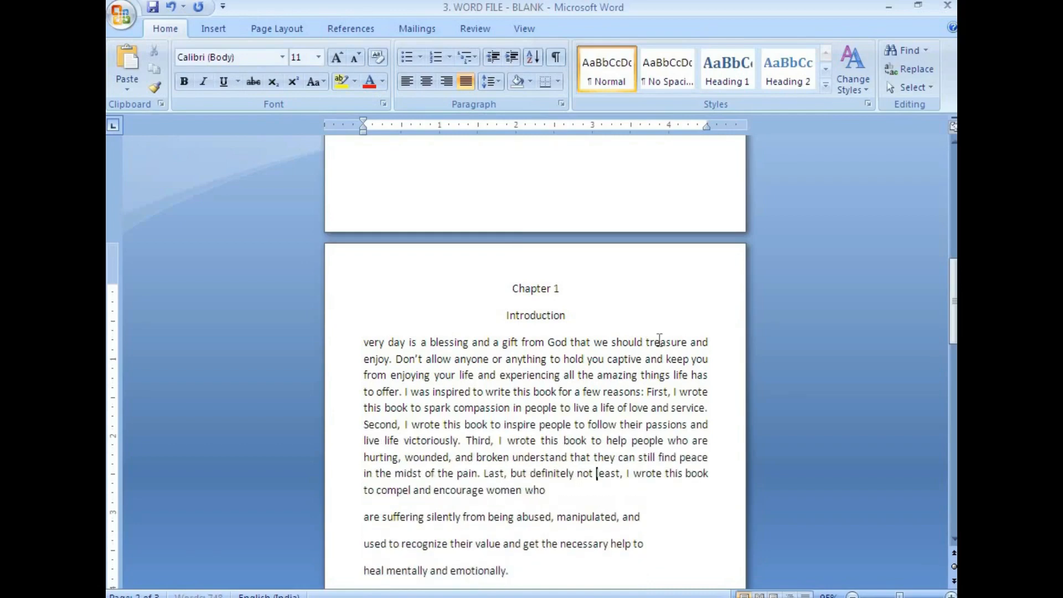
{"action": "key", "text": "Delete"}
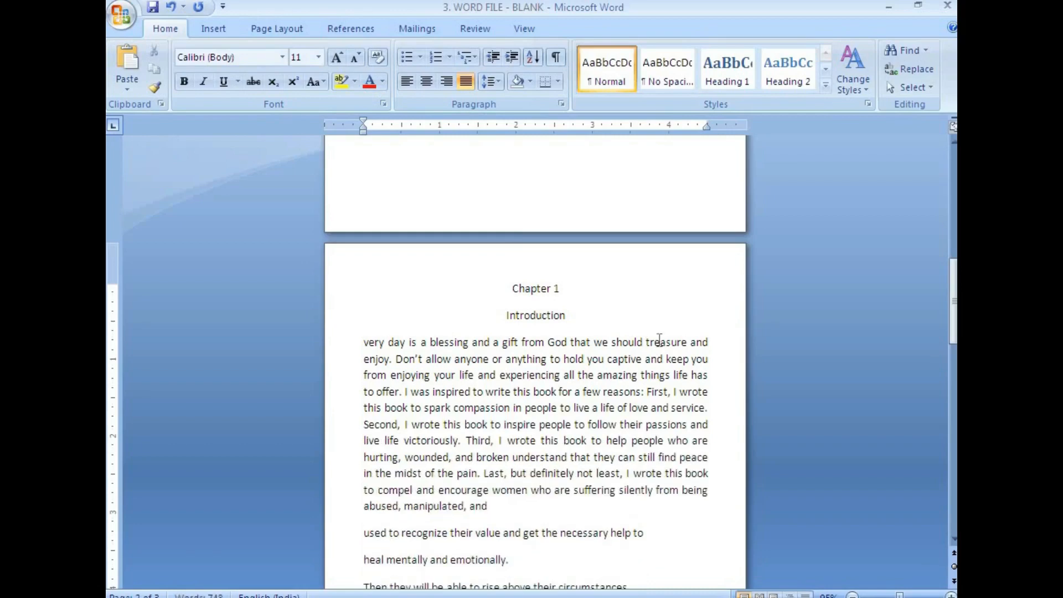
{"action": "key", "text": "Delete"}
{"action": "key", "text": "Delete"}
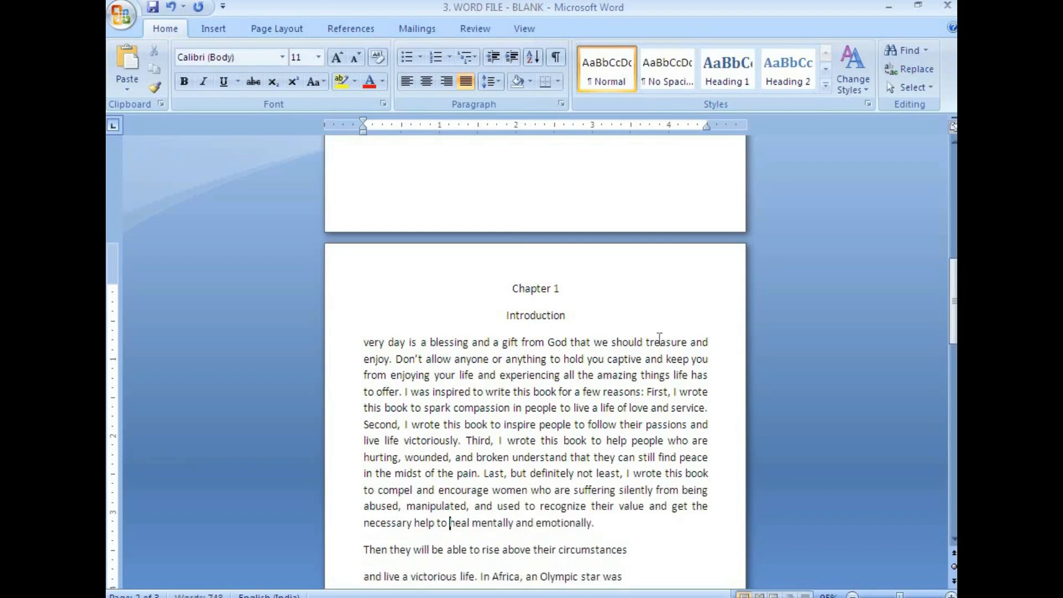
Join the broken lines from "Then they will be able to rise" through "one deserves to be abused." into one continuous paragraph.
{"action": "scroll", "coordinate": [659, 338], "scroll_direction": "down", "scroll_amount": 3}
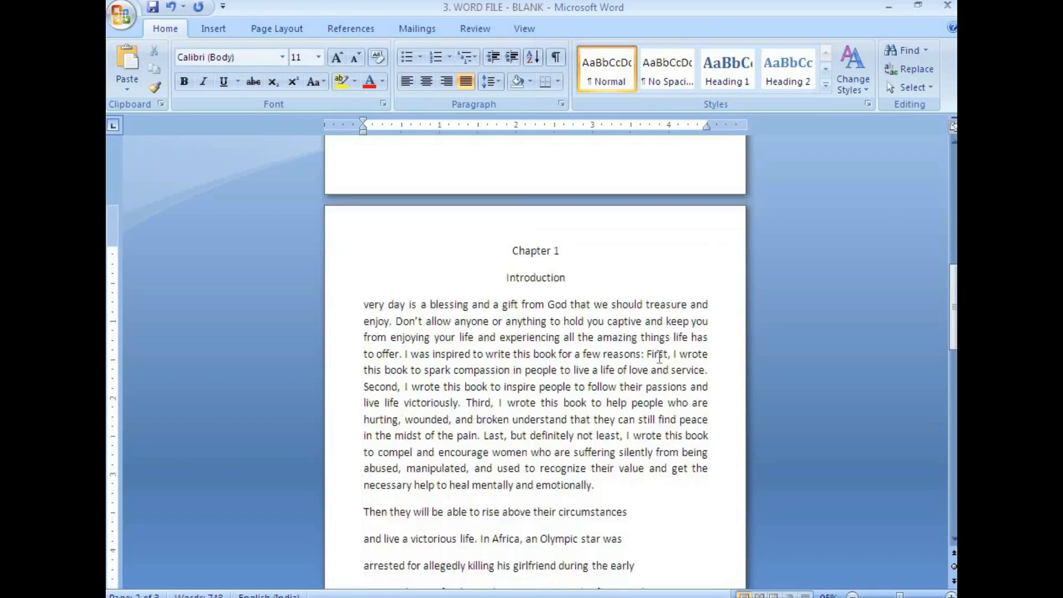
{"action": "left_click", "coordinate": [642, 437]}
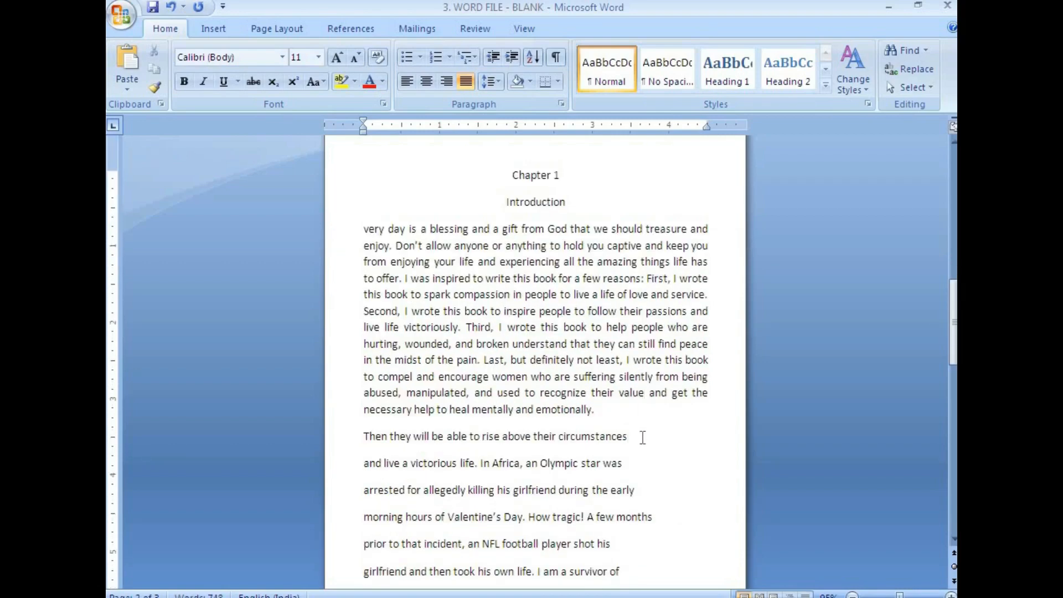
{"action": "key", "text": "Delete"}
{"action": "key", "text": "Delete"}
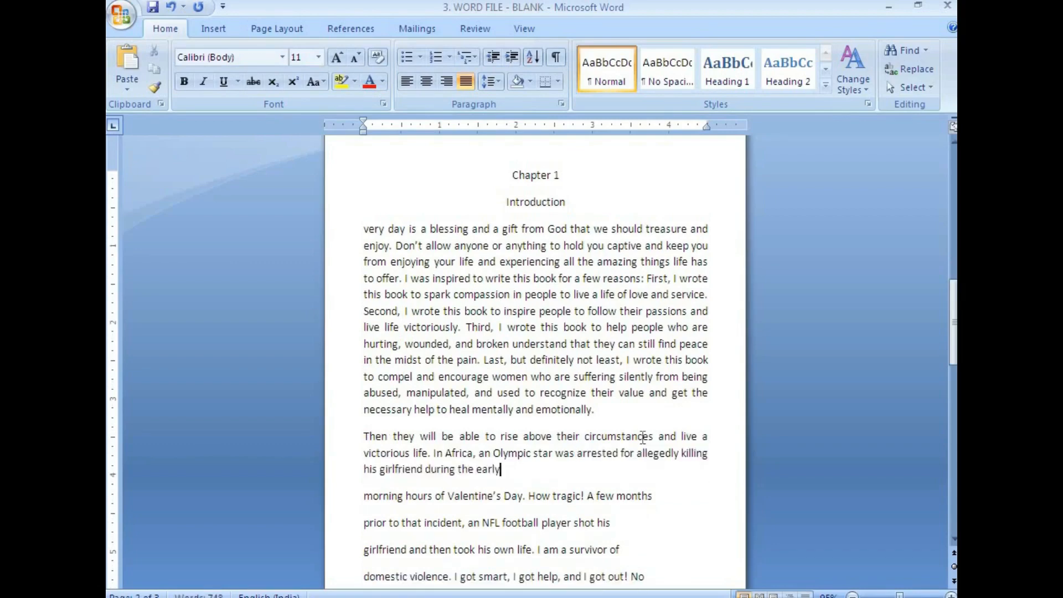
{"action": "key", "text": "Delete"}
{"action": "key", "text": "Delete"}
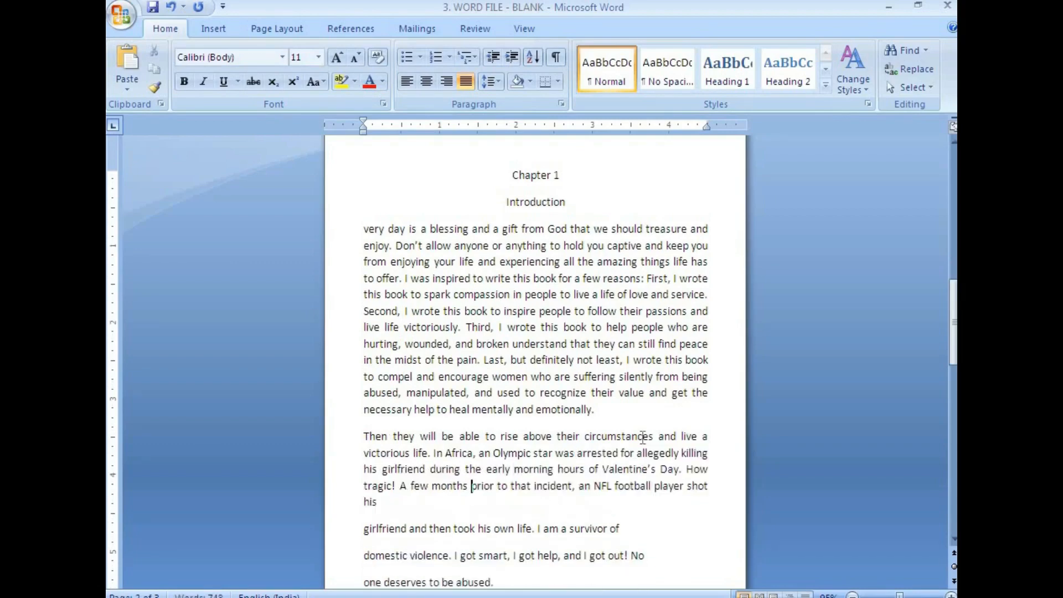
{"action": "key", "text": "Down"}
{"action": "key", "text": "Delete"}
{"action": "key", "text": "End"}
{"action": "key", "text": "Delete"}
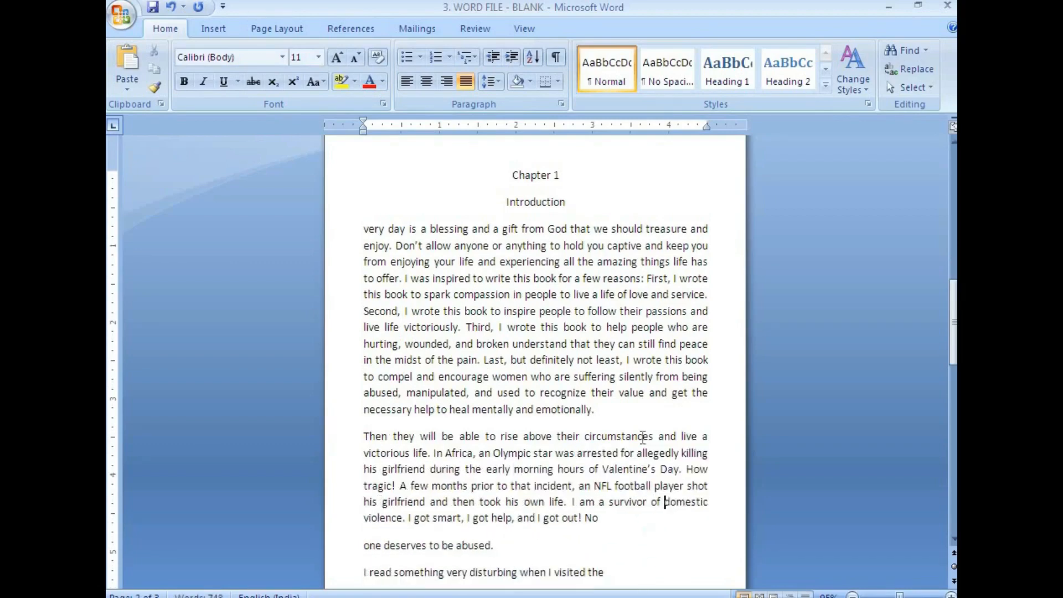
{"action": "key", "text": "Down"}
{"action": "key", "text": "Delete"}
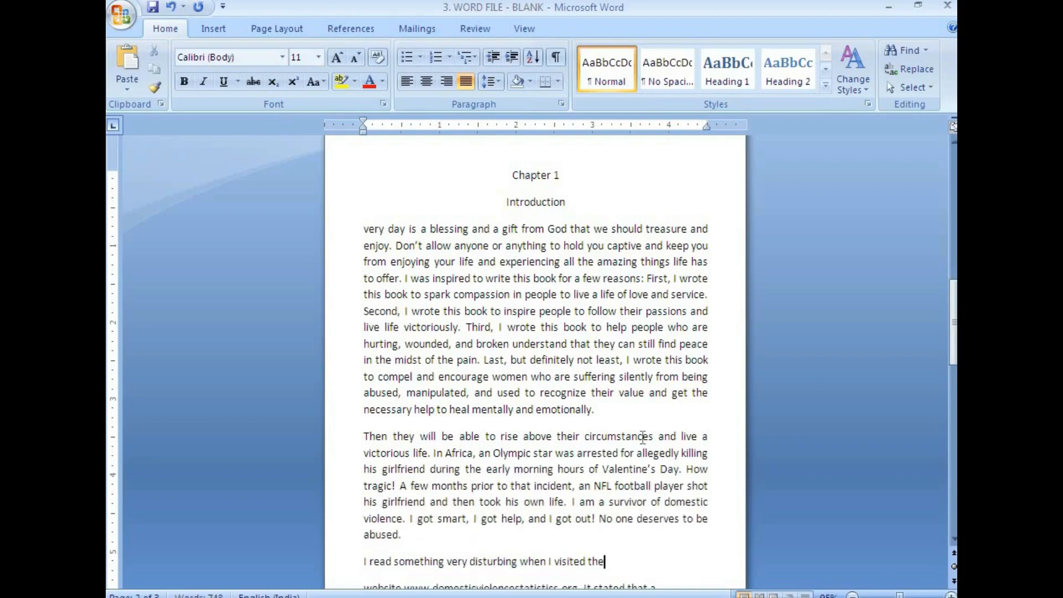
Join the broken lines from "I read something very disturbing" through "There is hope!" into one continuous paragraph.
{"action": "key", "text": "Delete"}
{"action": "key", "text": "End"}
{"action": "key", "text": "Delete"}
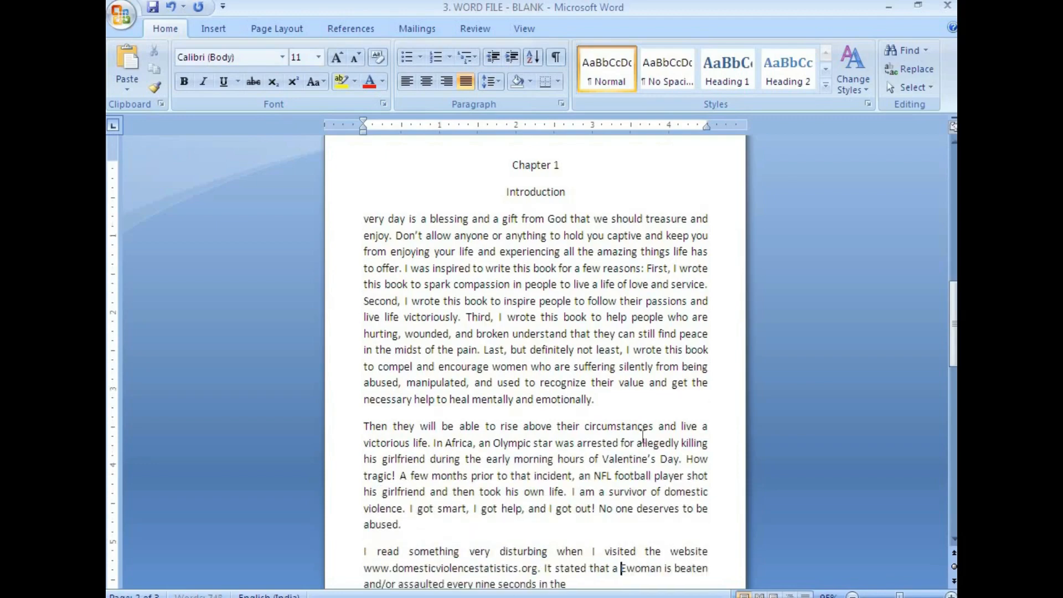
{"action": "key", "text": "End"}
{"action": "scroll", "coordinate": [642, 437], "scroll_direction": "down", "scroll_amount": 3}
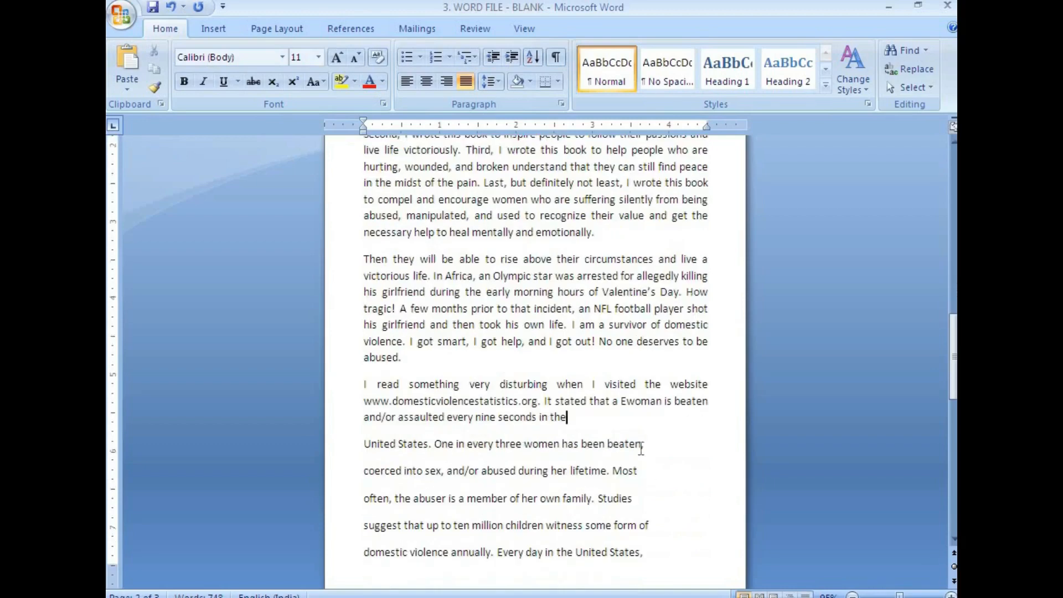
{"action": "key", "text": "Delete"}
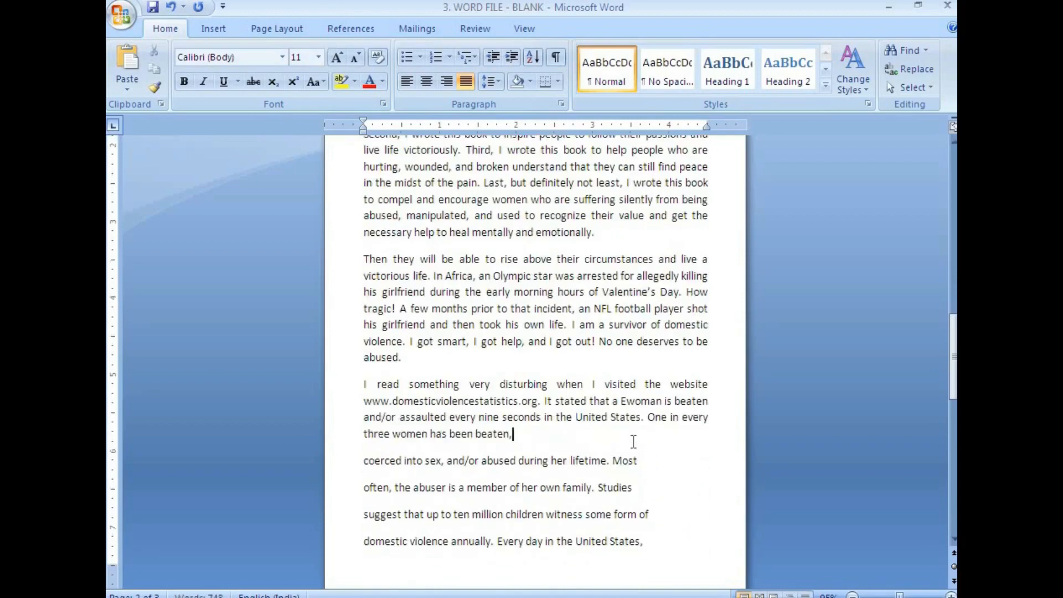
{"action": "key", "text": "Delete"}
{"action": "key", "text": "Delete"}
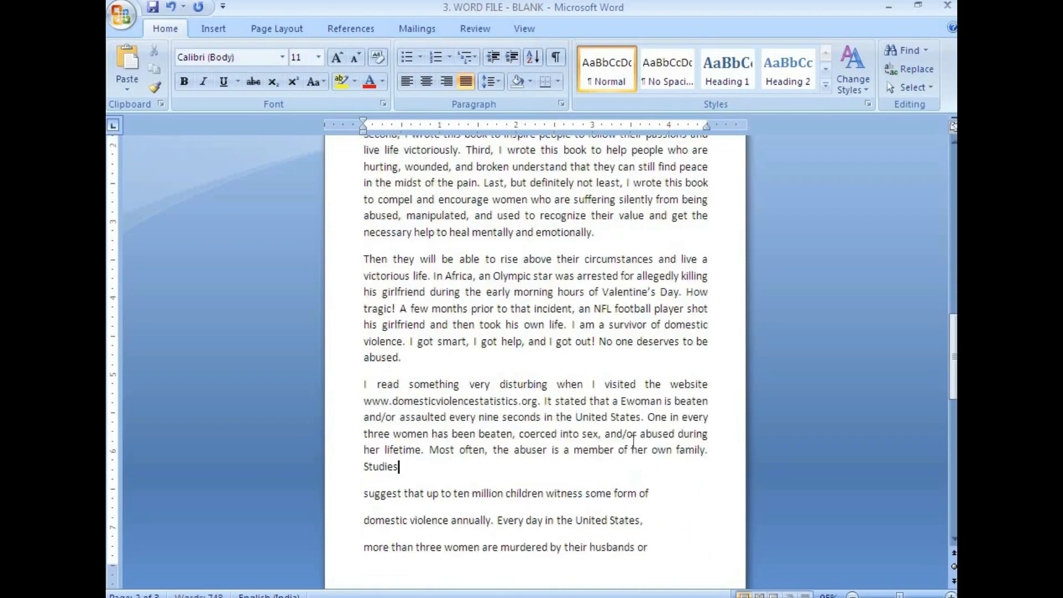
{"action": "key", "text": "Delete"}
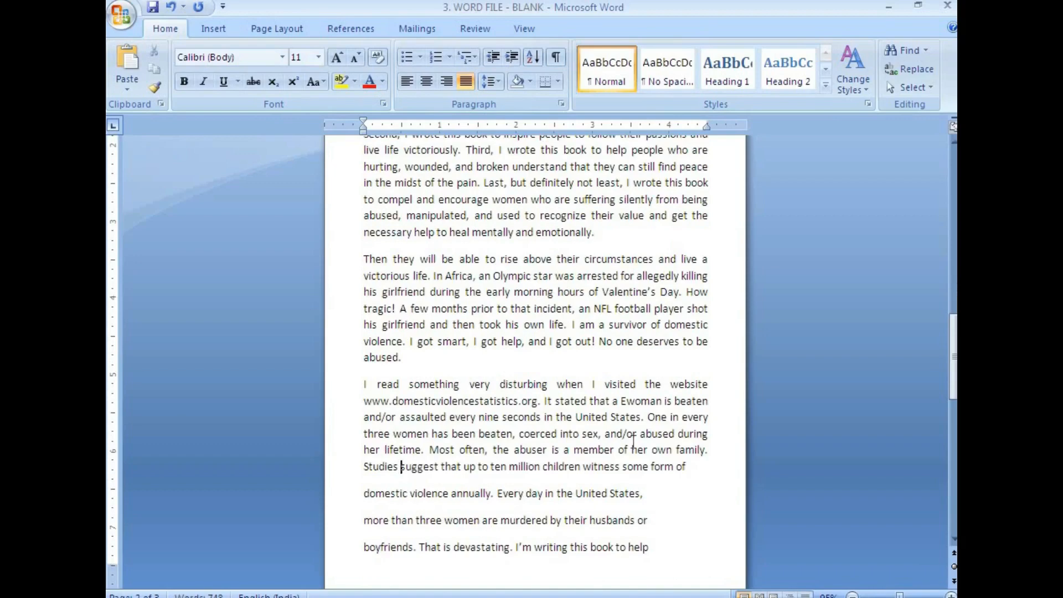
{"action": "key", "text": "Delete"}
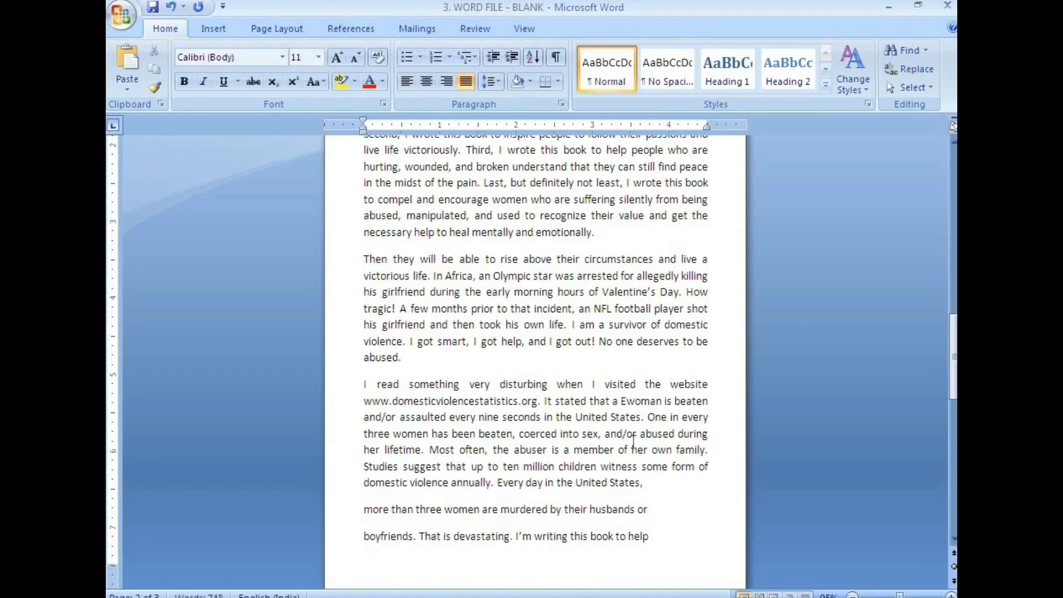
{"action": "key", "text": "Delete"}
{"action": "key", "text": "Down"}
{"action": "key", "text": "Delete"}
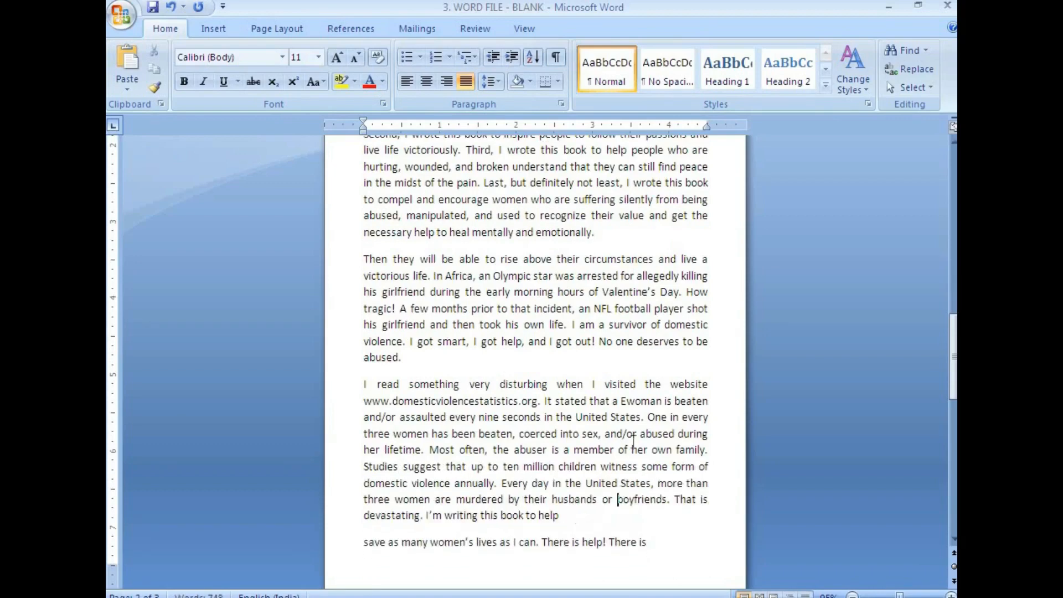
{"action": "key", "text": "Delete"}
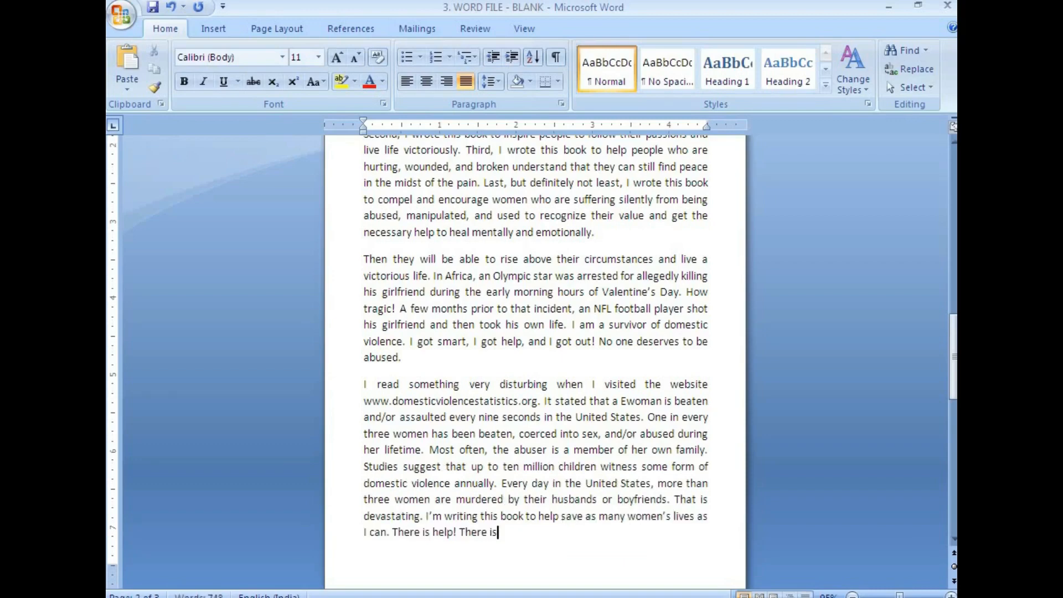
{"action": "key", "text": "Delete"}
Join the broken lines from "If you are a victim of domestic violence" through "stay true to who you are." into one paragraph.
{"action": "scroll", "coordinate": [613, 446], "scroll_direction": "down", "scroll_amount": 5}
{"action": "left_click", "coordinate": [605, 433]}
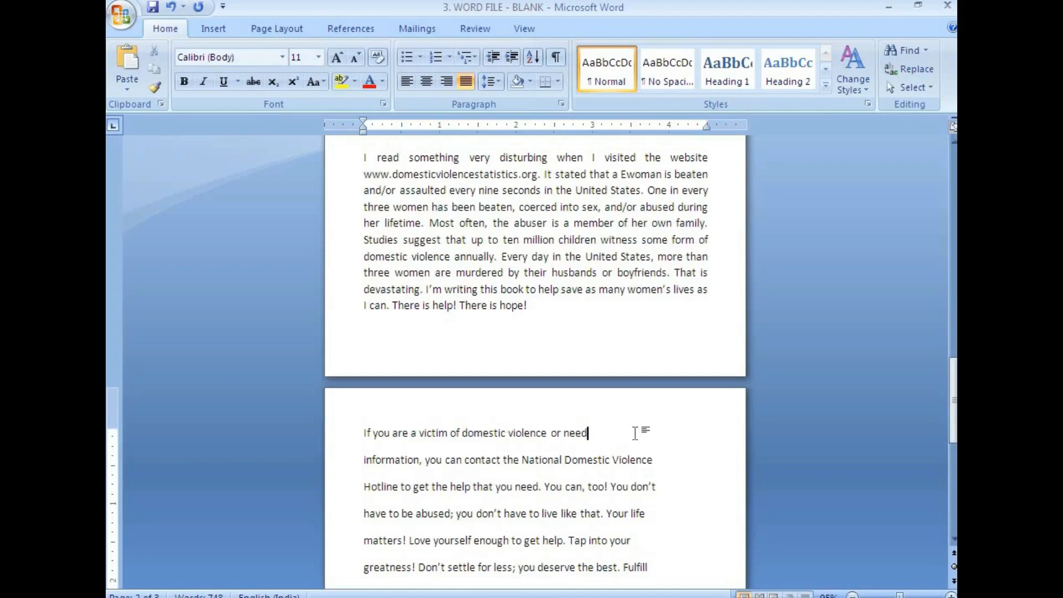
{"action": "key", "text": "Delete"}
{"action": "key", "text": "Delete"}
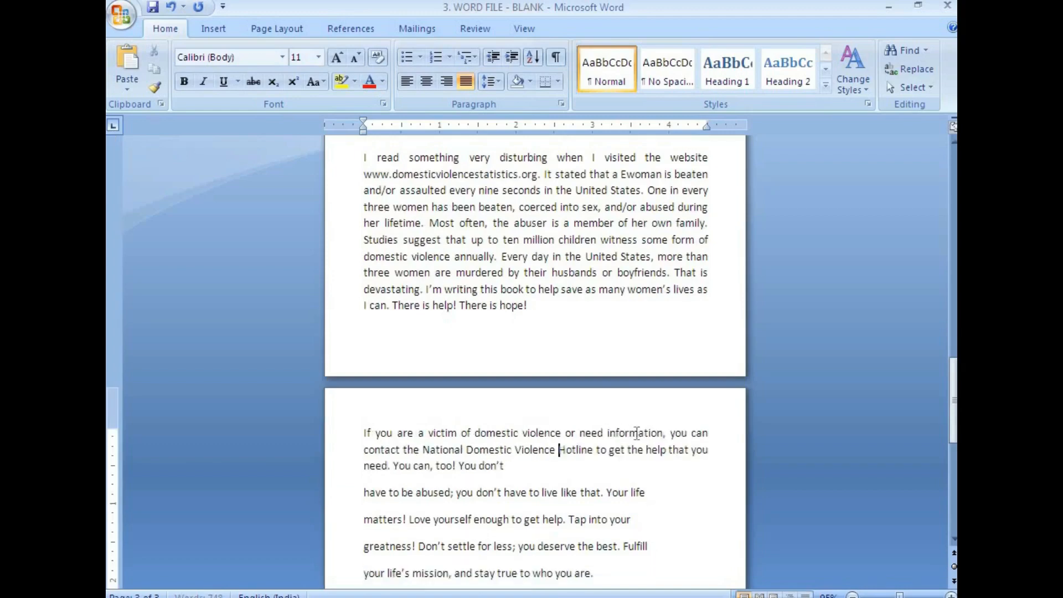
{"action": "key", "text": "Delete"}
{"action": "key", "text": "Delete"}
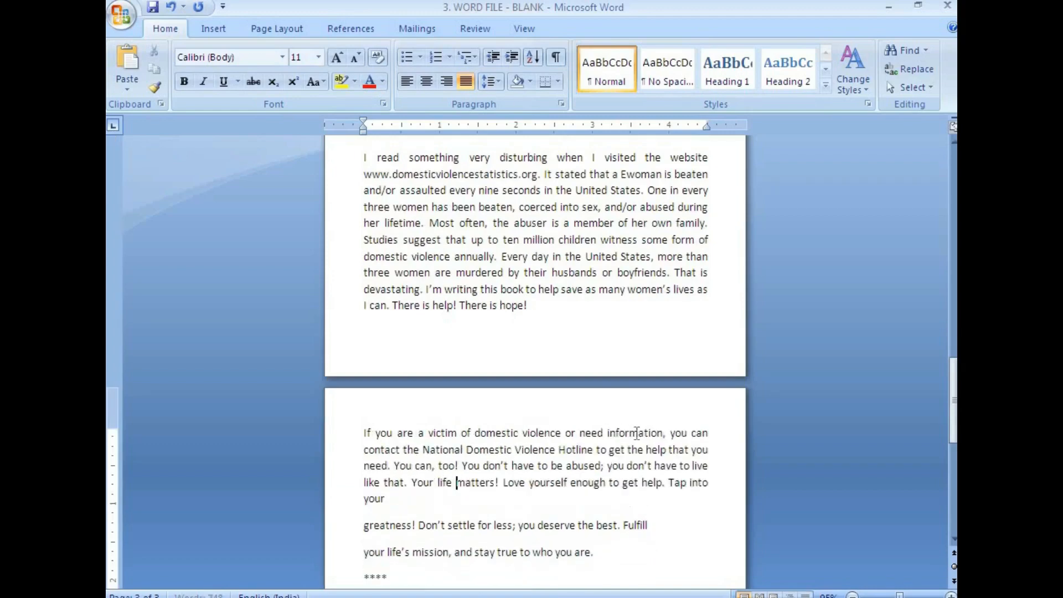
{"action": "key", "text": "Delete"}
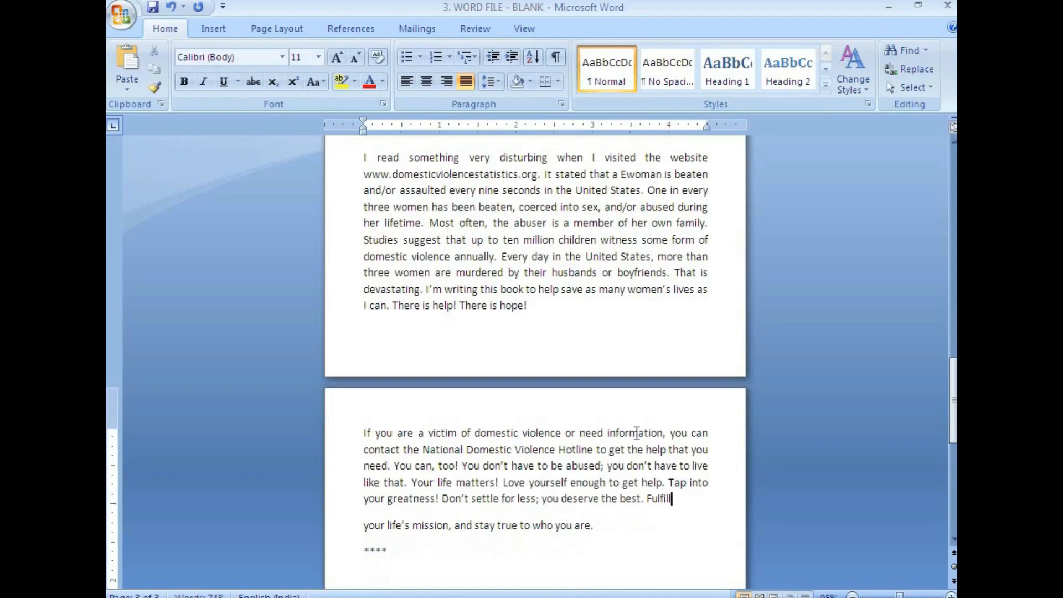
{"action": "key", "text": "Delete"}
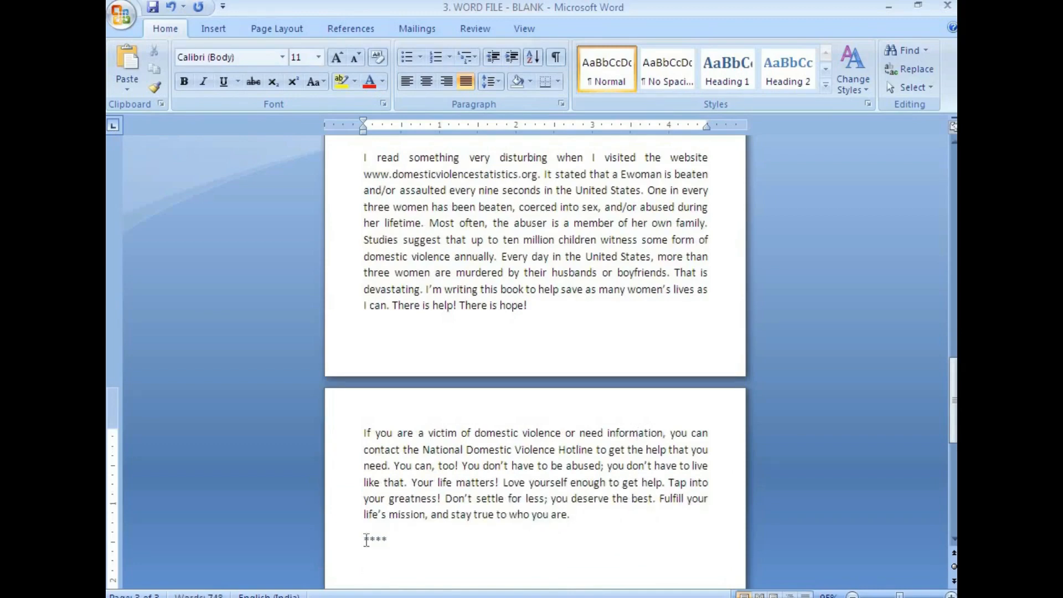
Center the line of four asterisks below the final paragraph and save the document.
{"action": "left_click", "coordinate": [427, 82]}
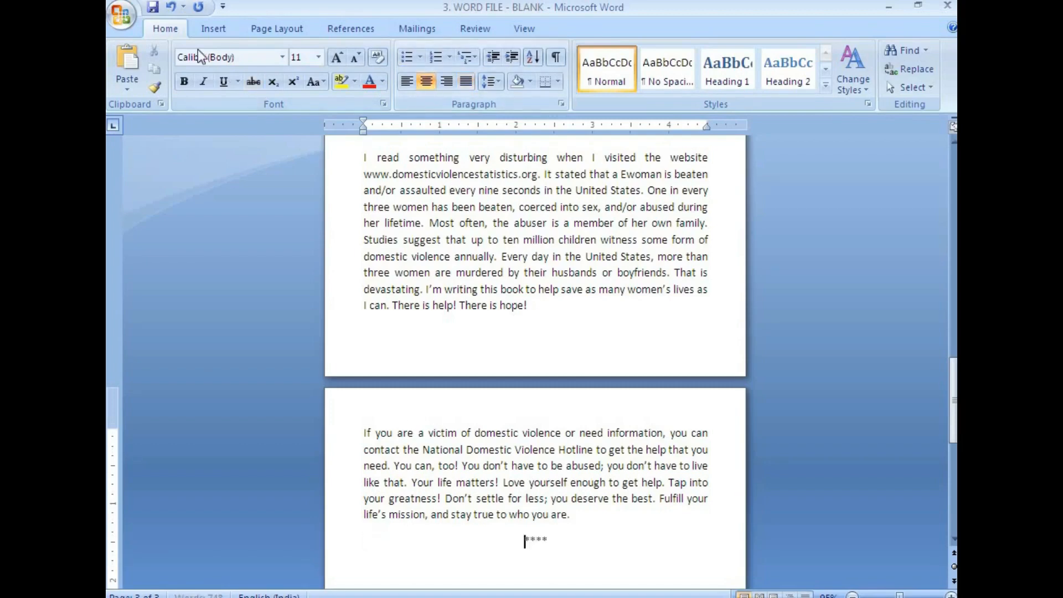
{"action": "left_click", "coordinate": [152, 8]}
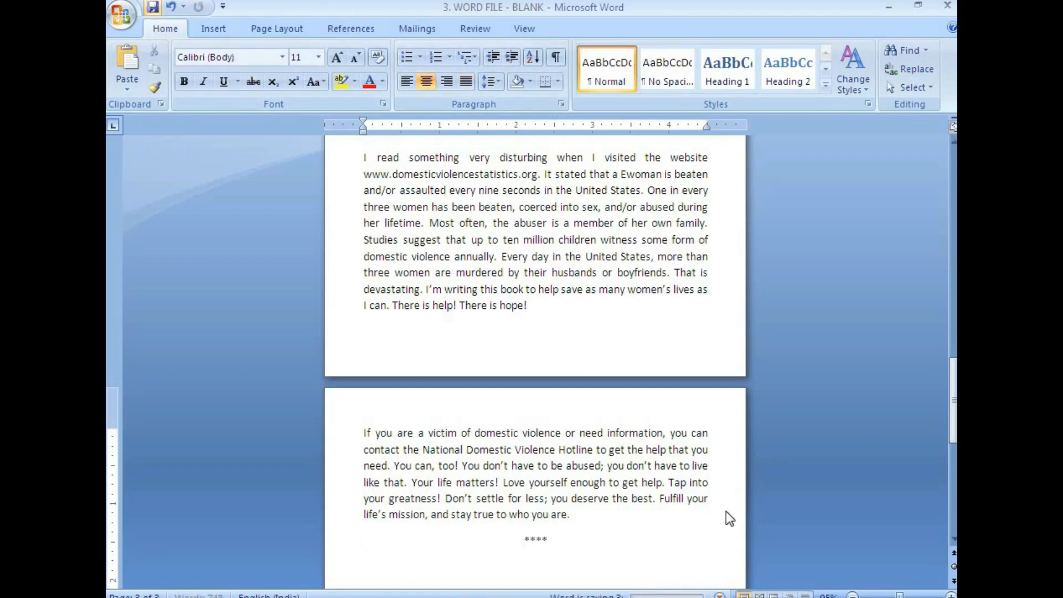
Insert the picture IMAGE-1 from the Downloads folder on a new line below the Acknowledgments heading.
{"action": "scroll", "coordinate": [580, 525], "scroll_direction": "up", "scroll_amount": 20}
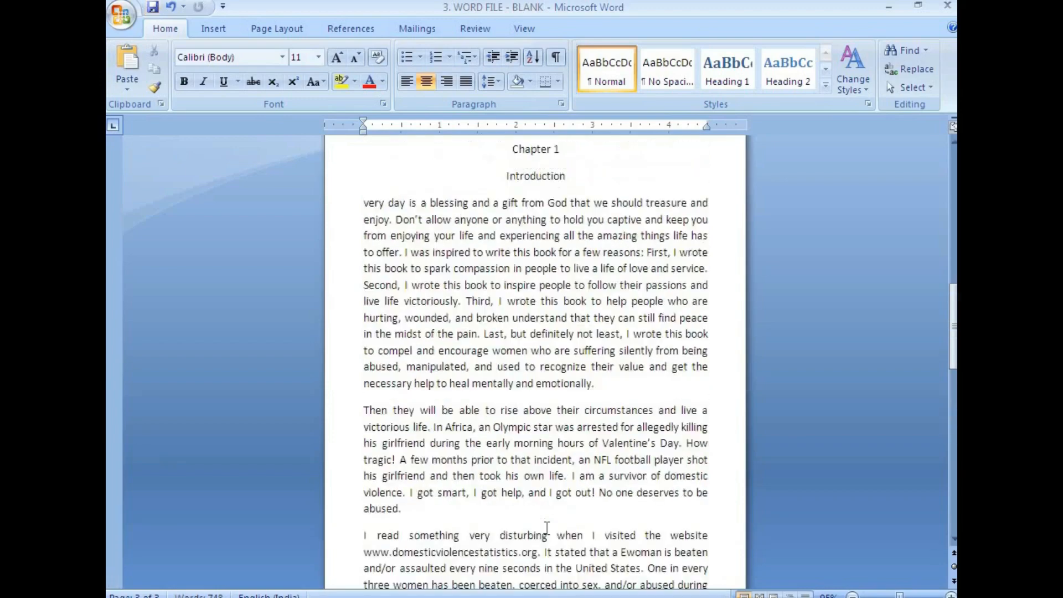
{"action": "scroll", "coordinate": [546, 528], "scroll_direction": "up", "scroll_amount": 4}
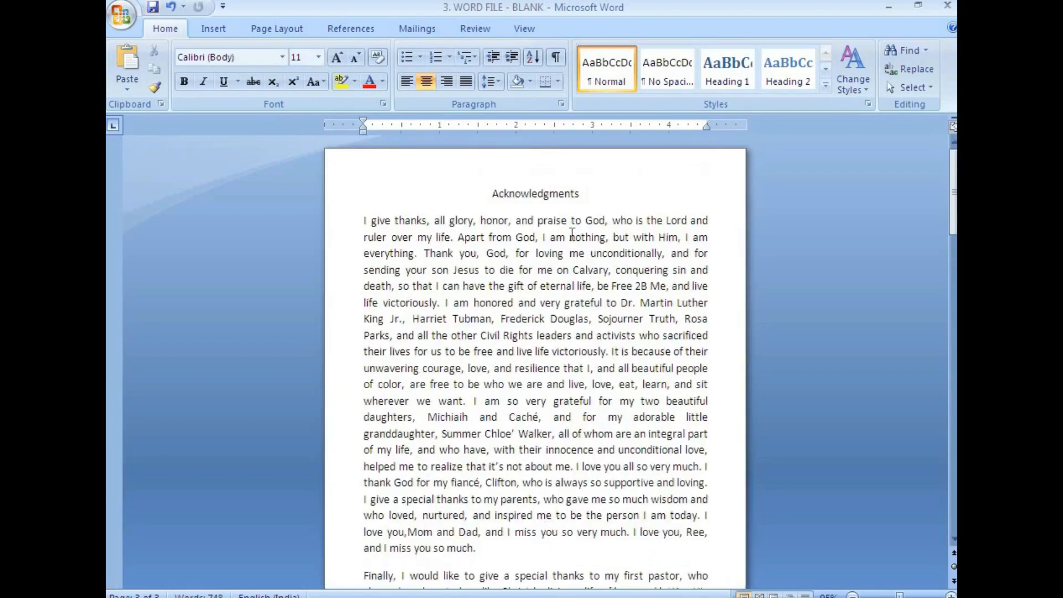
{"action": "scroll", "coordinate": [561, 373], "scroll_direction": "down", "scroll_amount": 15}
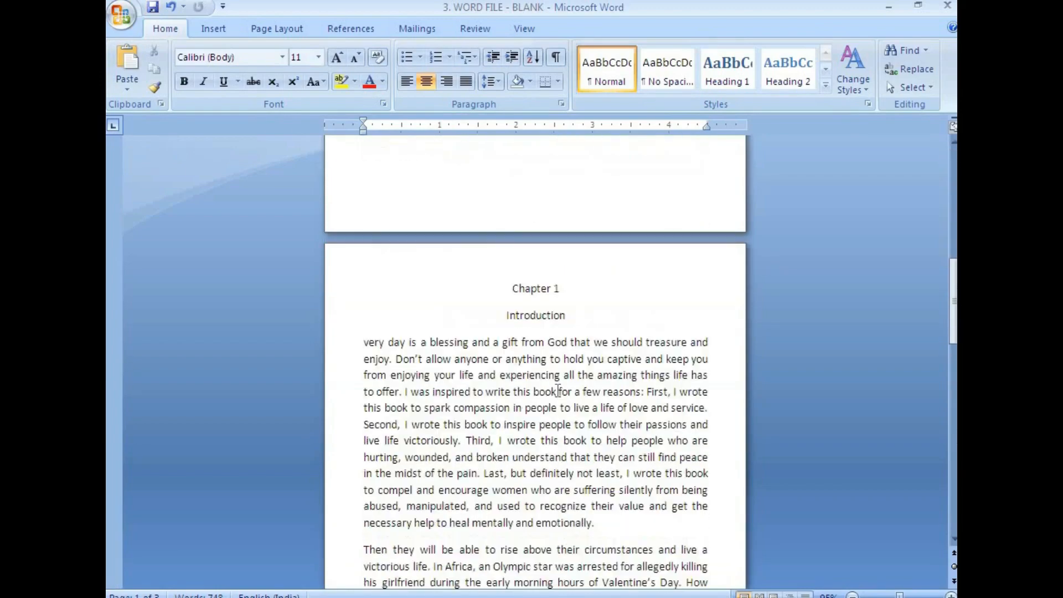
{"action": "scroll", "coordinate": [549, 400], "scroll_direction": "up", "scroll_amount": 12}
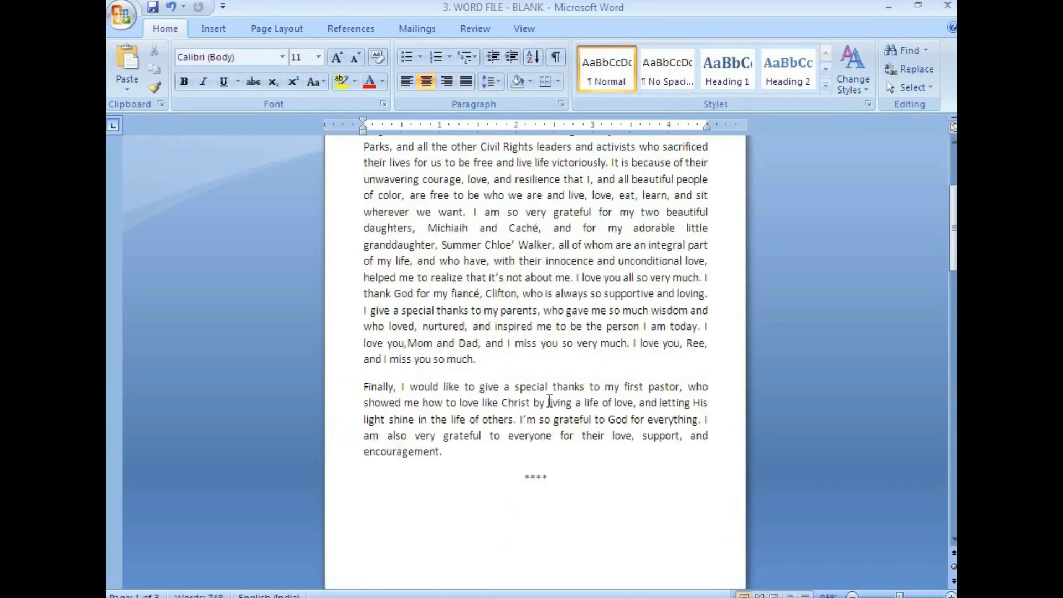
{"action": "left_click", "coordinate": [590, 203]}
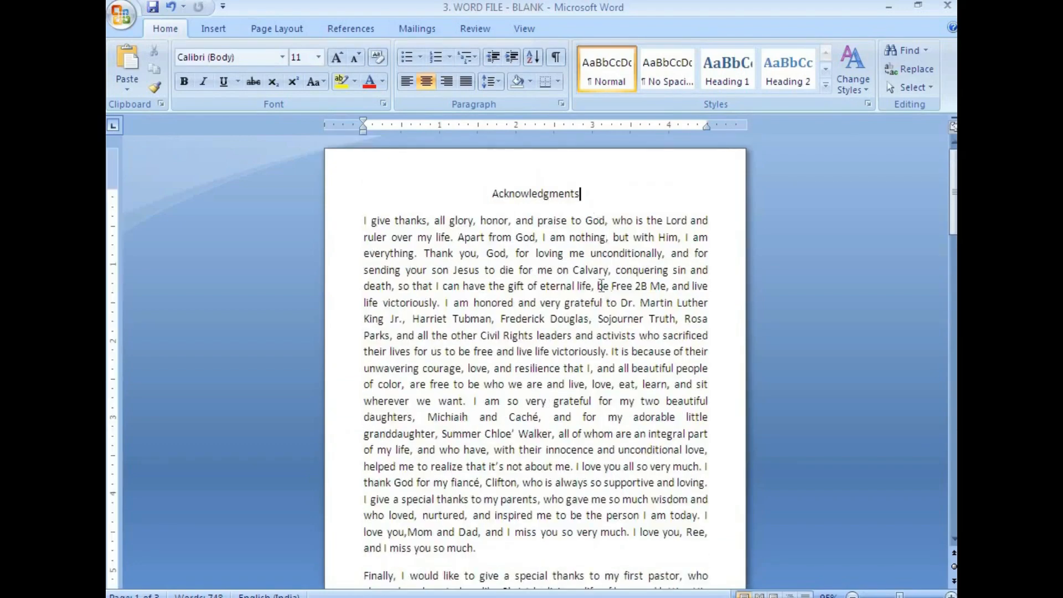
{"action": "key", "text": "Return"}
{"action": "left_click", "coordinate": [211, 28]}
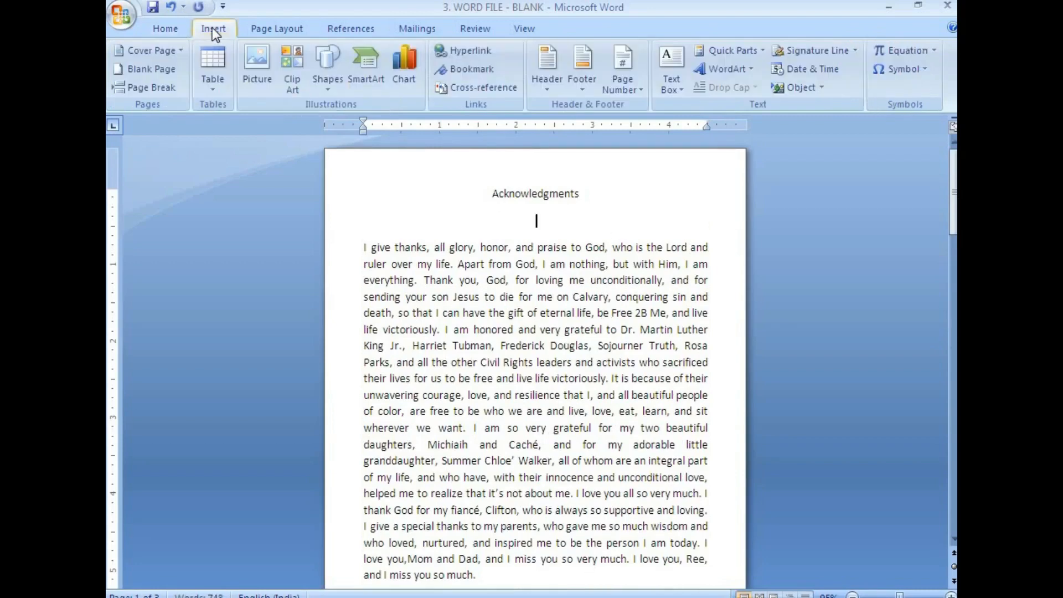
{"action": "left_click", "coordinate": [256, 75]}
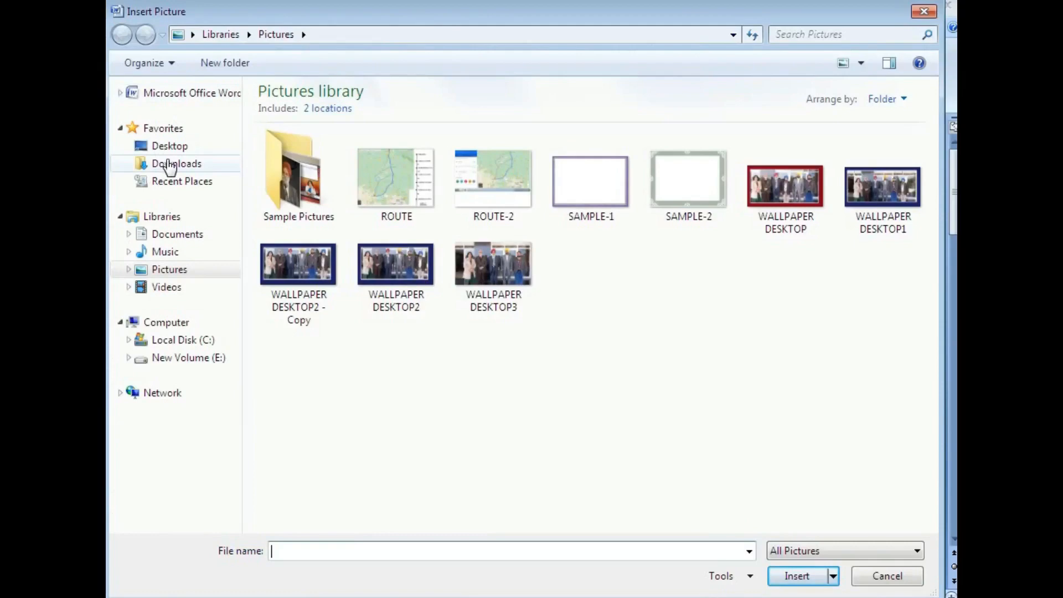
{"action": "left_click", "coordinate": [170, 163]}
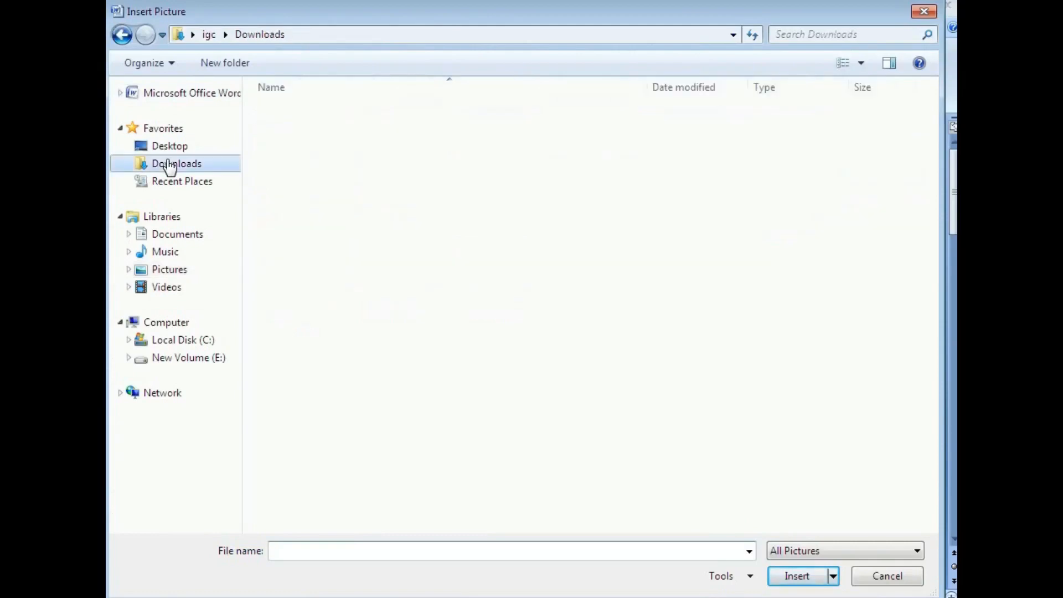
{"action": "left_click", "coordinate": [294, 137]}
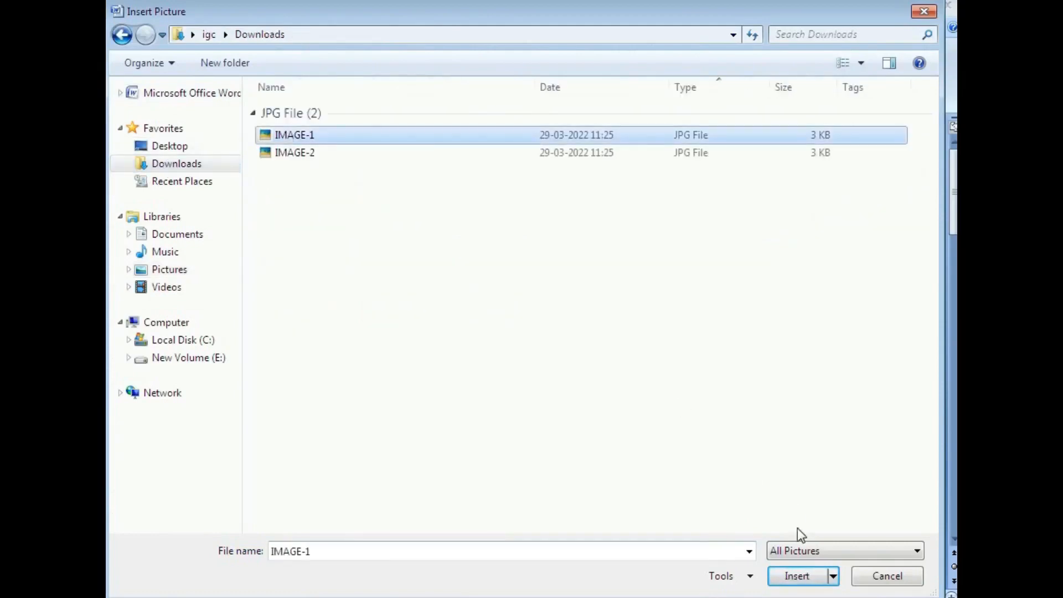
{"action": "left_click", "coordinate": [796, 576]}
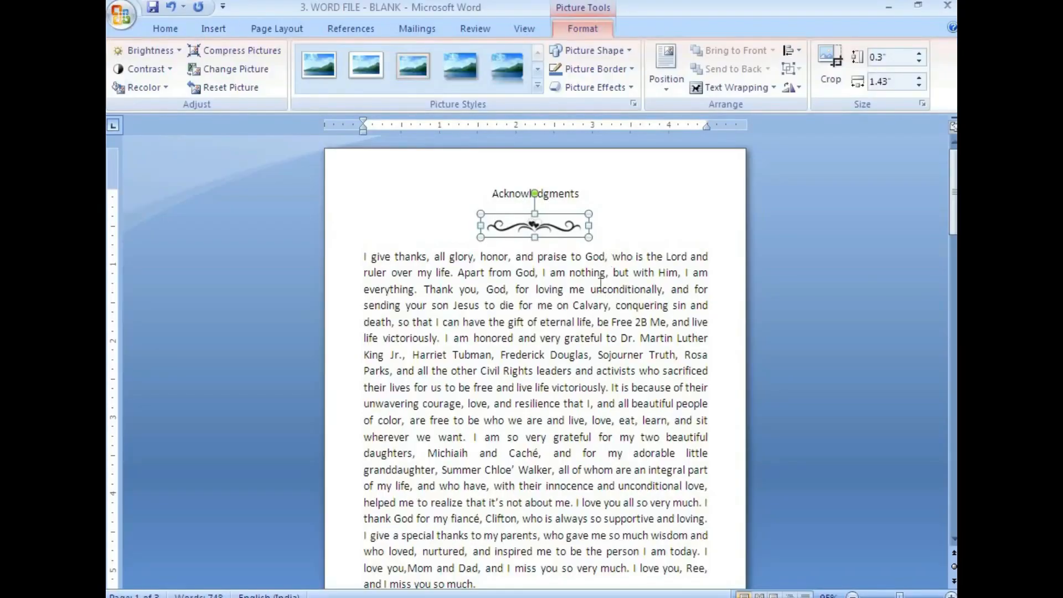
Insert the picture IMAGE-2 from the Downloads folder on a new line below the Introduction heading of Chapter 1.
{"action": "scroll", "coordinate": [590, 365], "scroll_direction": "down", "scroll_amount": 15}
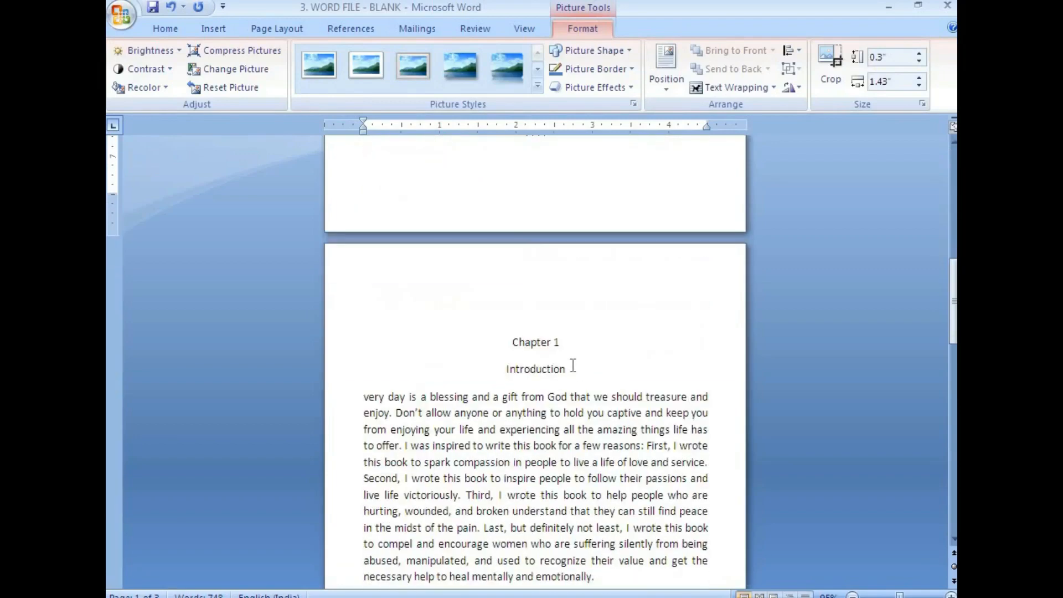
{"action": "left_click", "coordinate": [572, 371]}
{"action": "key", "text": "Return"}
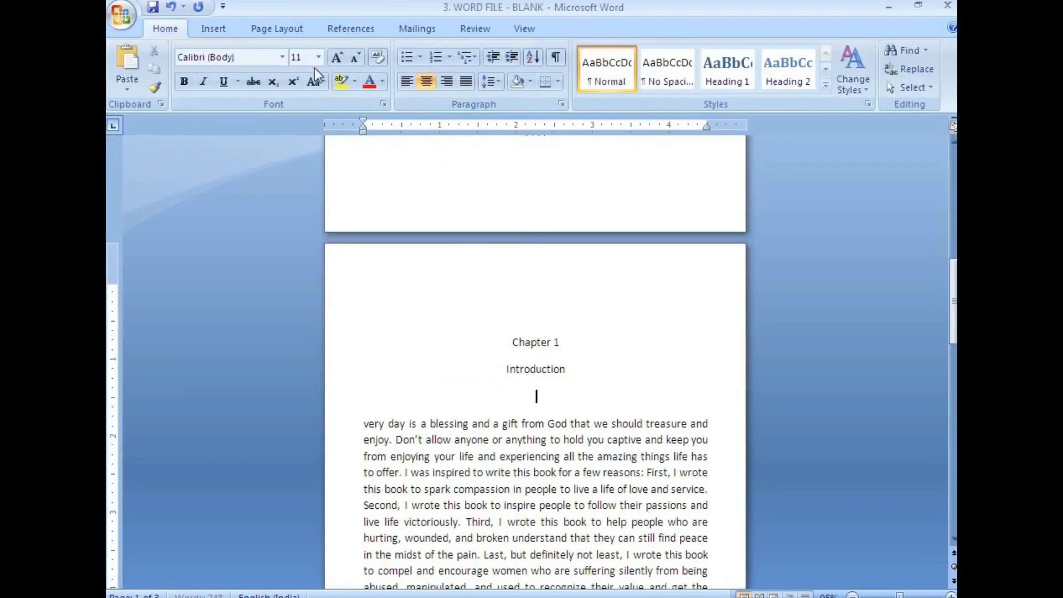
{"action": "left_click", "coordinate": [213, 28]}
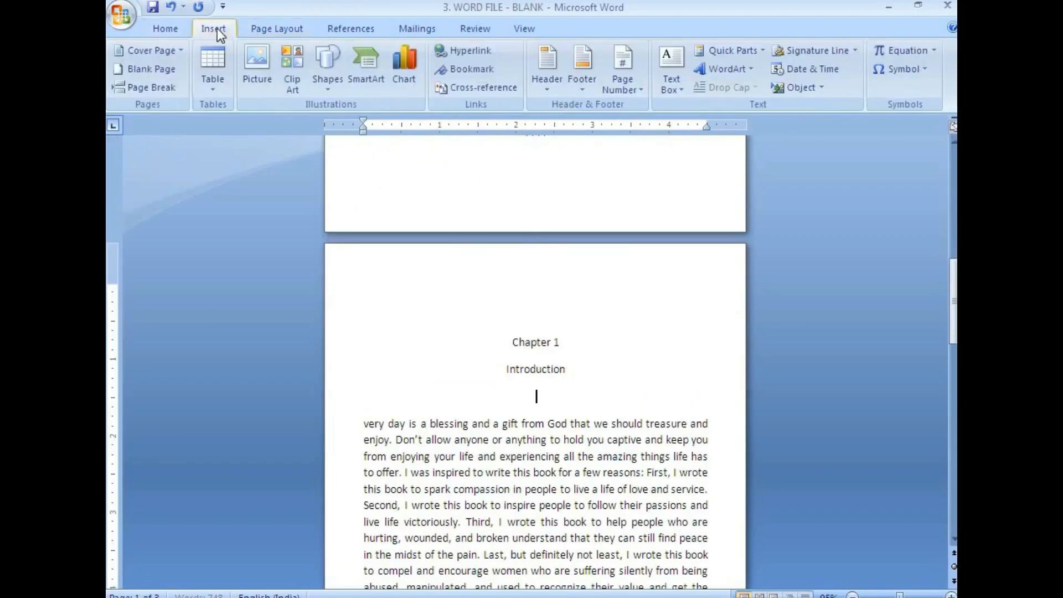
{"action": "left_click", "coordinate": [260, 69]}
{"action": "left_click", "coordinate": [395, 105]}
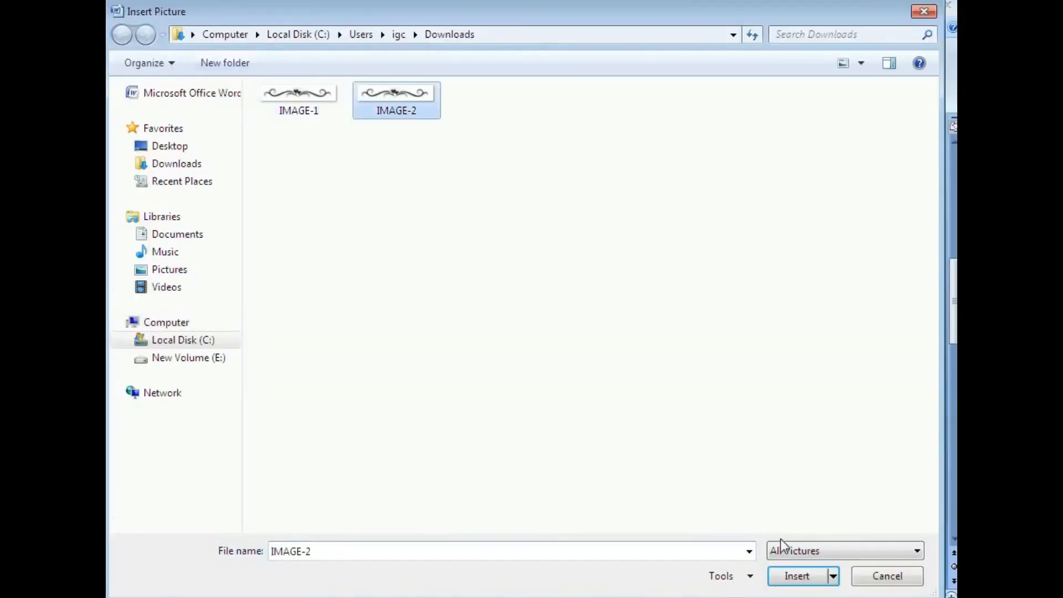
{"action": "left_click", "coordinate": [798, 577]}
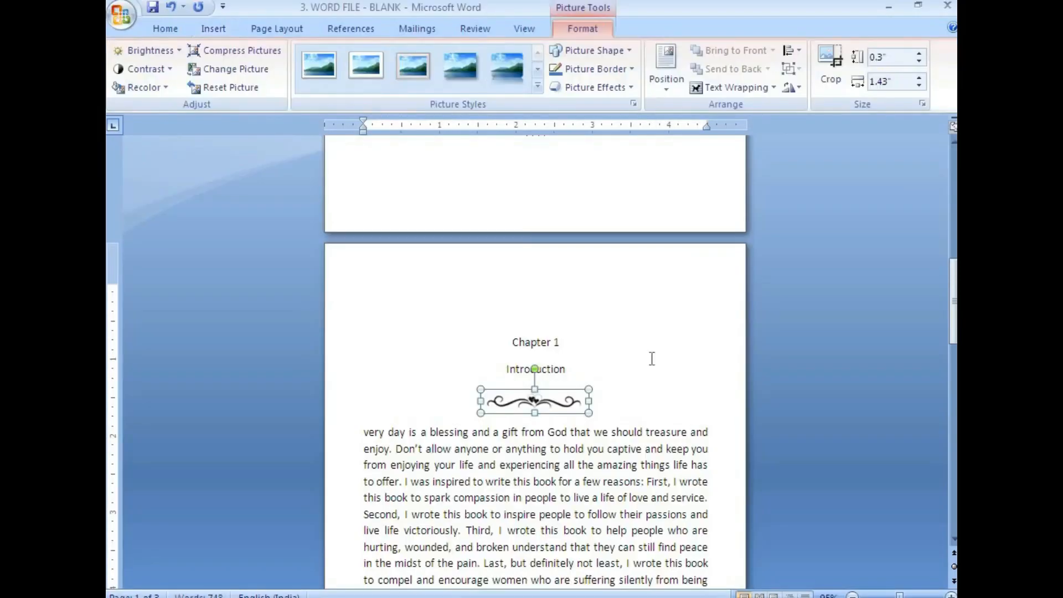
Review the ornament placement and text flow across the Chapter 1 and Acknowledgments pages.
{"action": "scroll", "coordinate": [652, 358], "scroll_direction": "down", "scroll_amount": 2}
{"action": "left_click", "coordinate": [632, 344]}
{"action": "scroll", "coordinate": [635, 386], "scroll_direction": "down", "scroll_amount": 7}
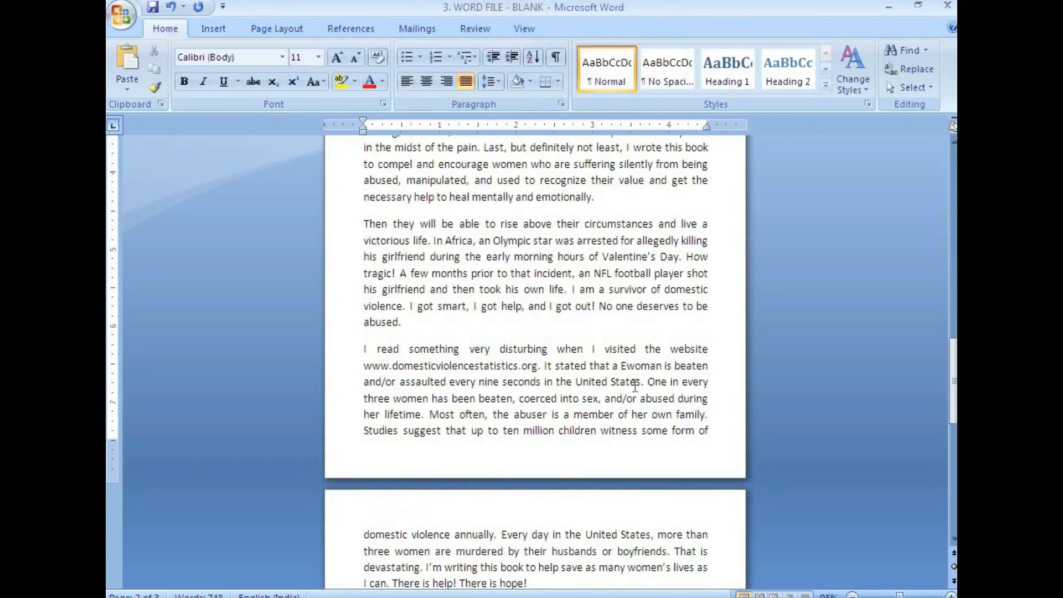
{"action": "scroll", "coordinate": [633, 382], "scroll_direction": "down", "scroll_amount": 5}
{"action": "scroll", "coordinate": [592, 414], "scroll_direction": "up", "scroll_amount": 10}
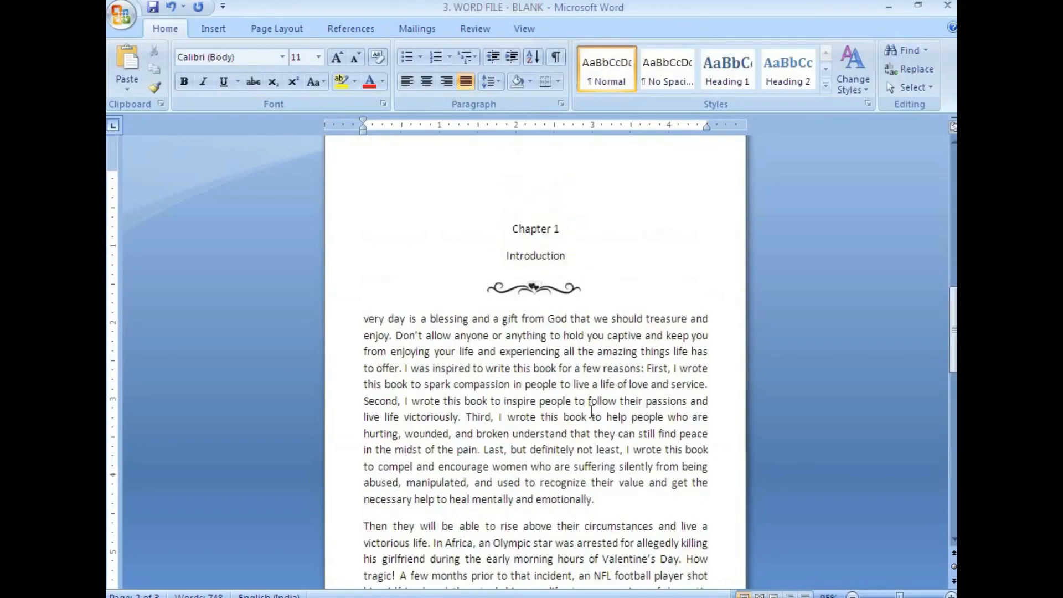
{"action": "scroll", "coordinate": [591, 411], "scroll_direction": "up", "scroll_amount": 3}
{"action": "scroll", "coordinate": [590, 413], "scroll_direction": "down", "scroll_amount": 3}
{"action": "scroll", "coordinate": [596, 416], "scroll_direction": "up", "scroll_amount": 8}
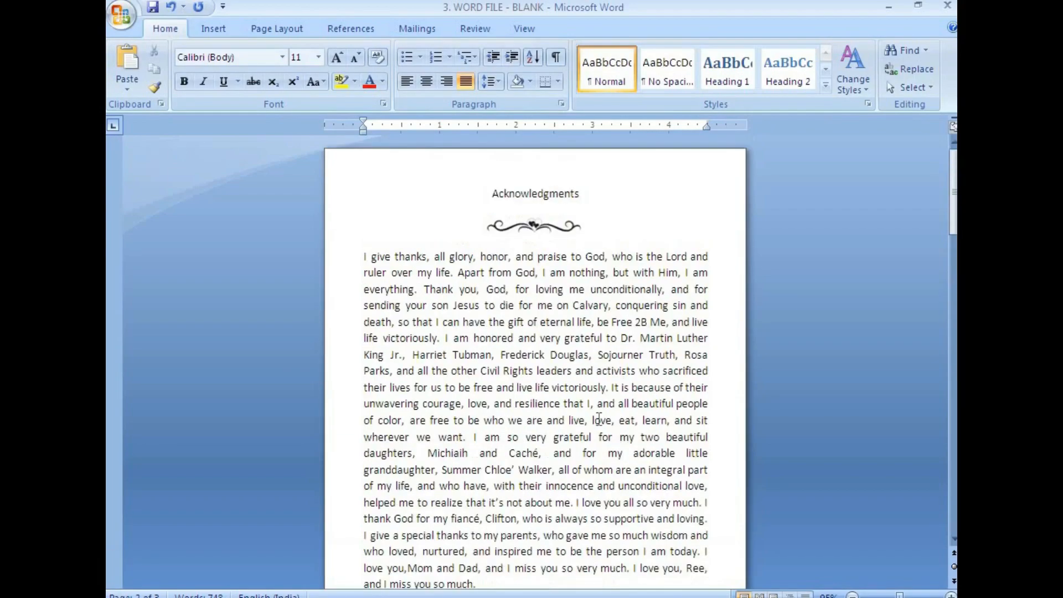
{"action": "left_click", "coordinate": [651, 305]}
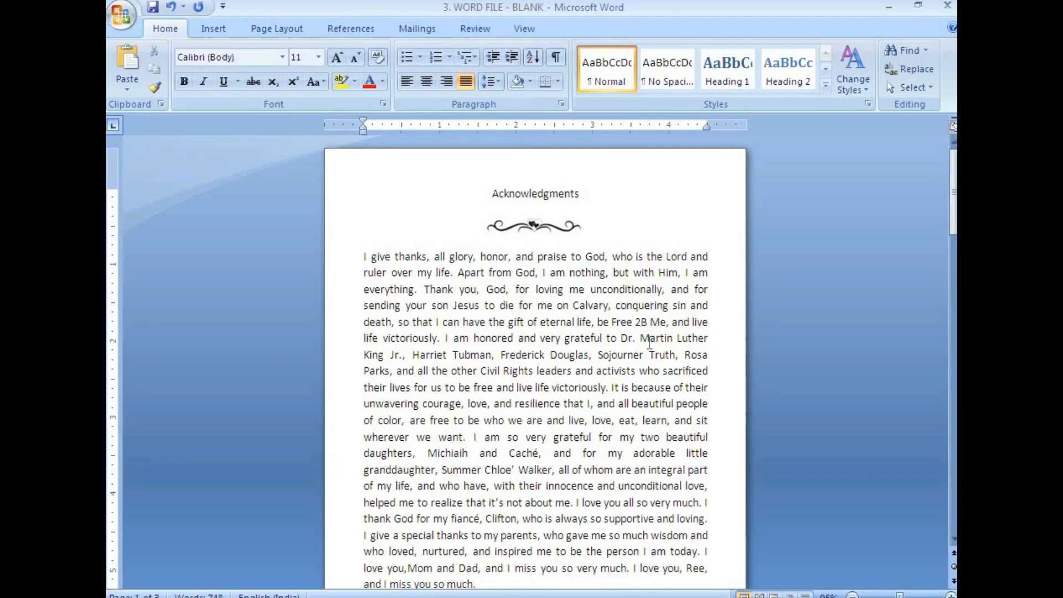
Change the font of the Acknowledgments heading to Bromarkers Demo.
{"action": "left_click", "coordinate": [492, 193]}
{"action": "left_click_drag", "start_coordinate": [492, 193], "coordinate": [586, 200]}
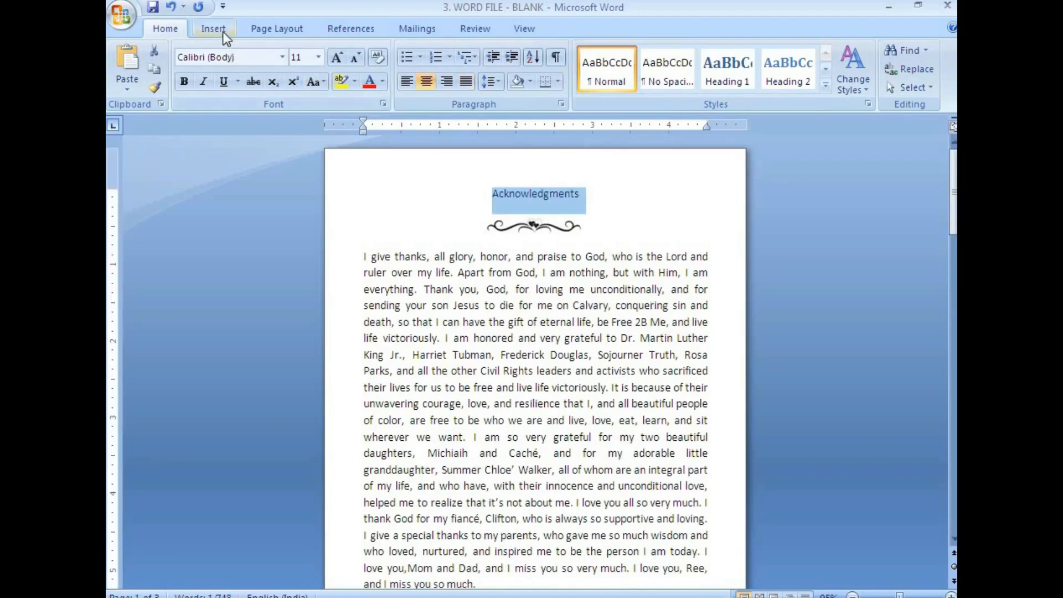
{"action": "left_click", "coordinate": [282, 57]}
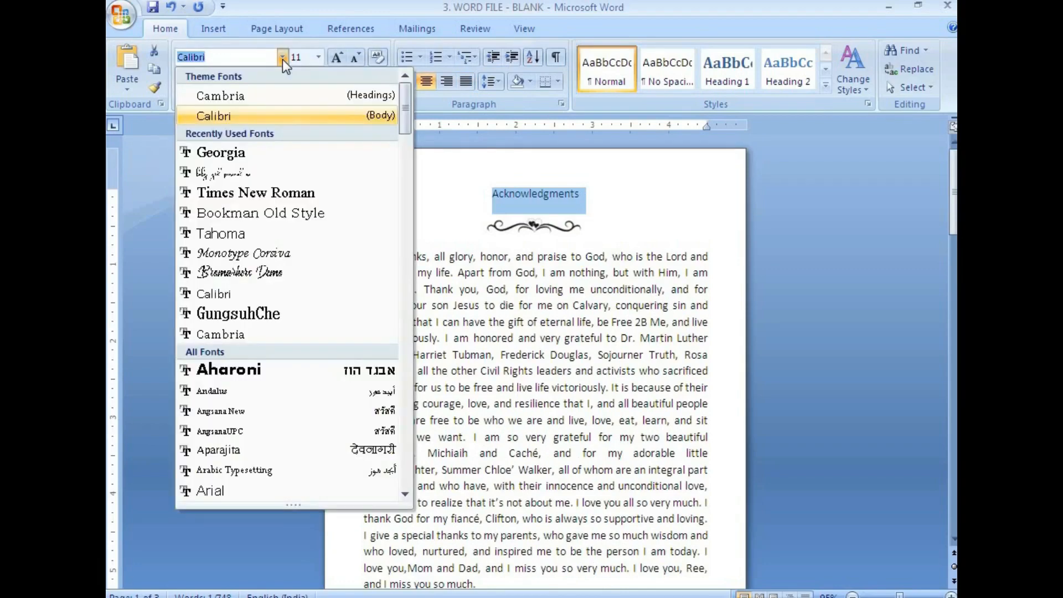
{"action": "left_click", "coordinate": [270, 270]}
{"action": "left_click", "coordinate": [514, 292]}
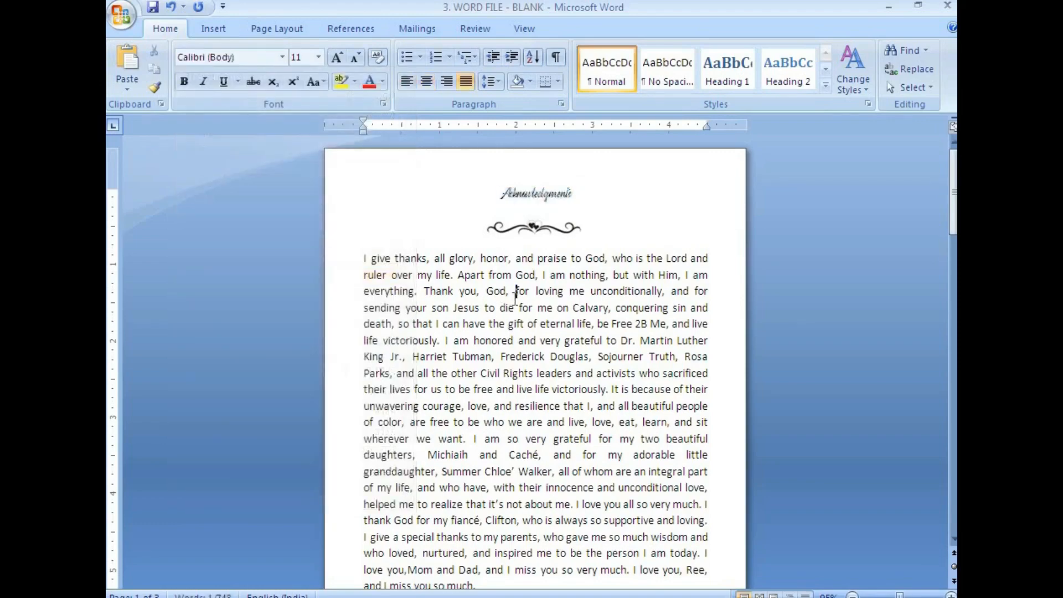
Switch to Foxit Reader, examine the Acknowledgments heading's styling in 1. PDF MASTER FILE.pdf, and return to Word.
{"action": "left_click", "coordinate": [329, 586]}
{"action": "scroll", "coordinate": [527, 348], "scroll_direction": "up", "scroll_amount": 10}
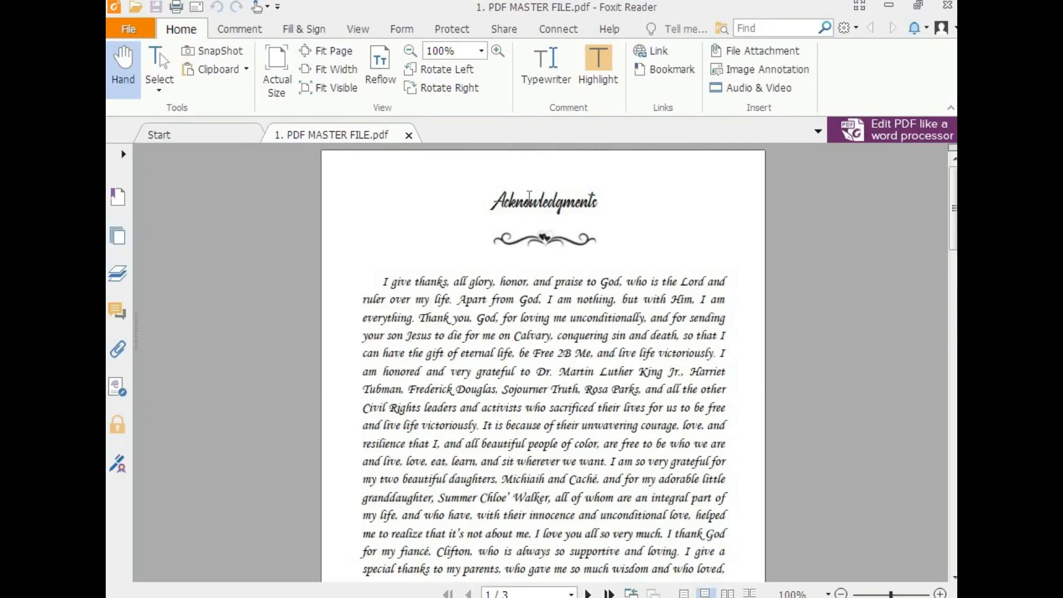
{"action": "left_click_drag", "start_coordinate": [497, 205], "coordinate": [608, 201]}
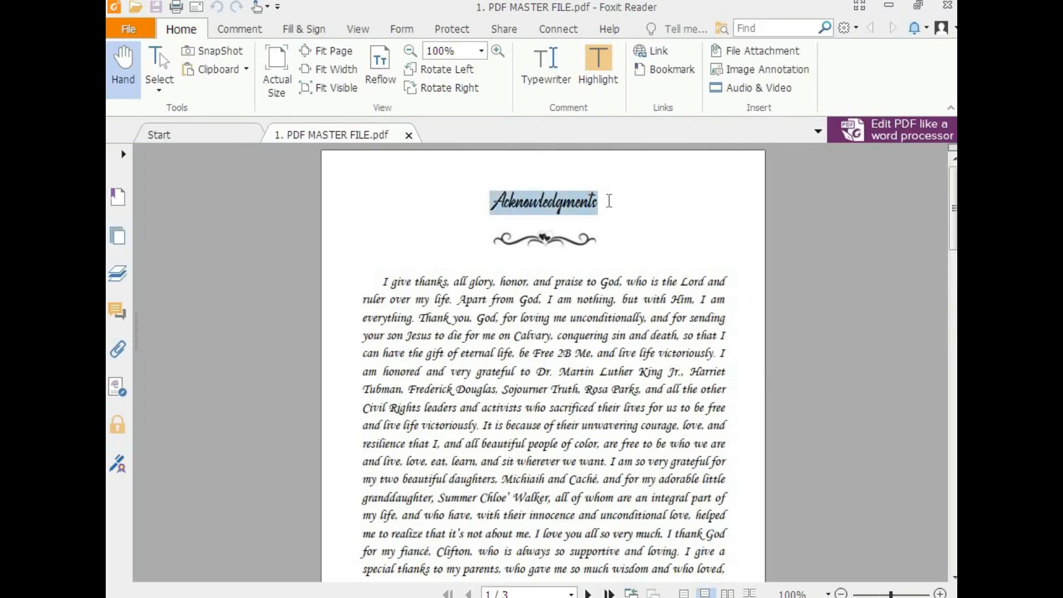
{"action": "key", "text": "alt+Tab"}
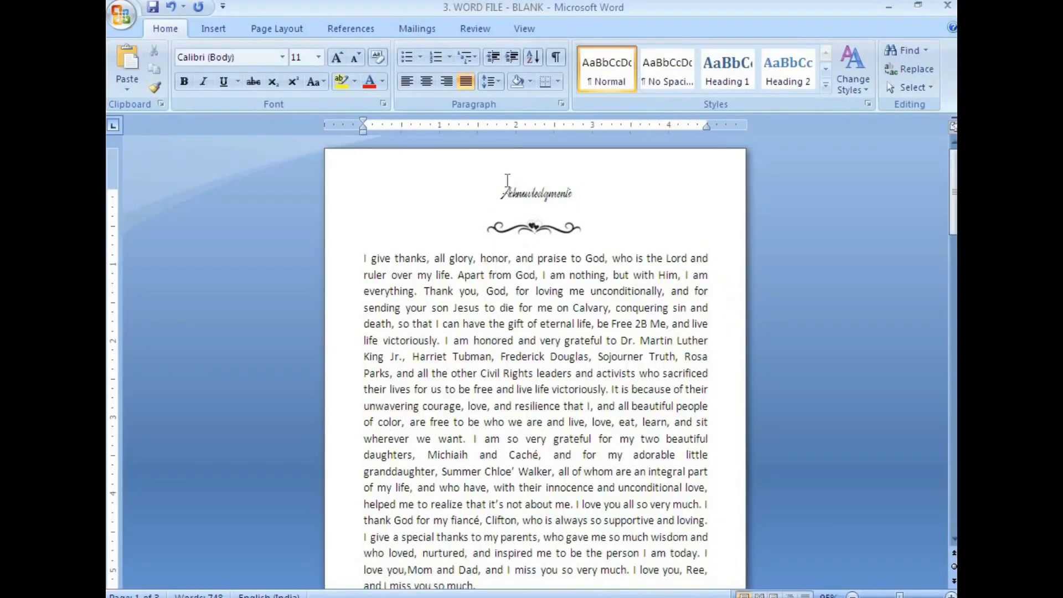
Try bold on the Acknowledgments heading, remove it again, and set the heading's font size to 14.
{"action": "left_click_drag", "start_coordinate": [501, 191], "coordinate": [592, 191]}
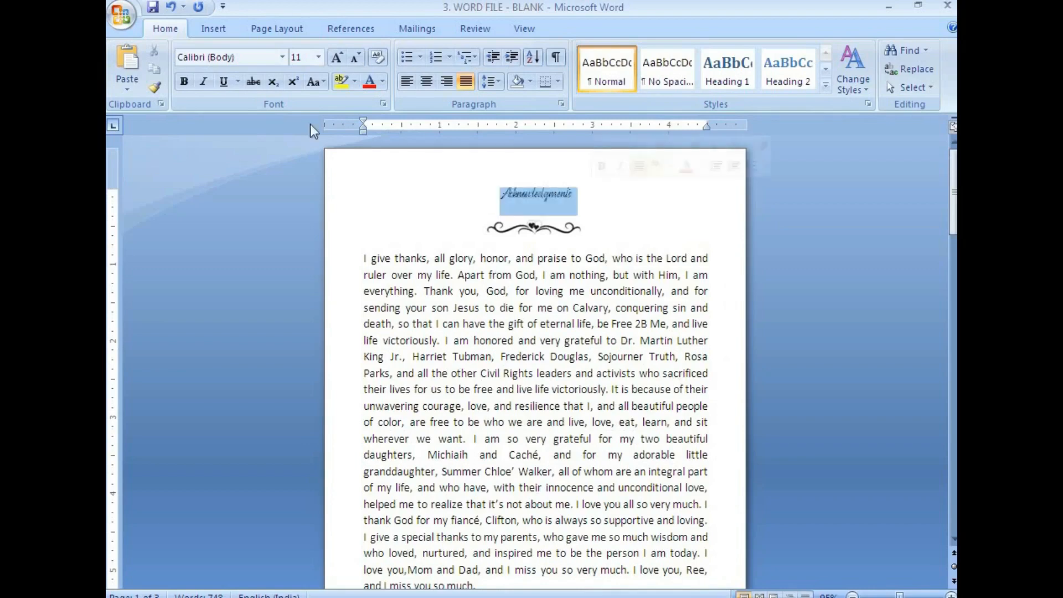
{"action": "left_click", "coordinate": [184, 81]}
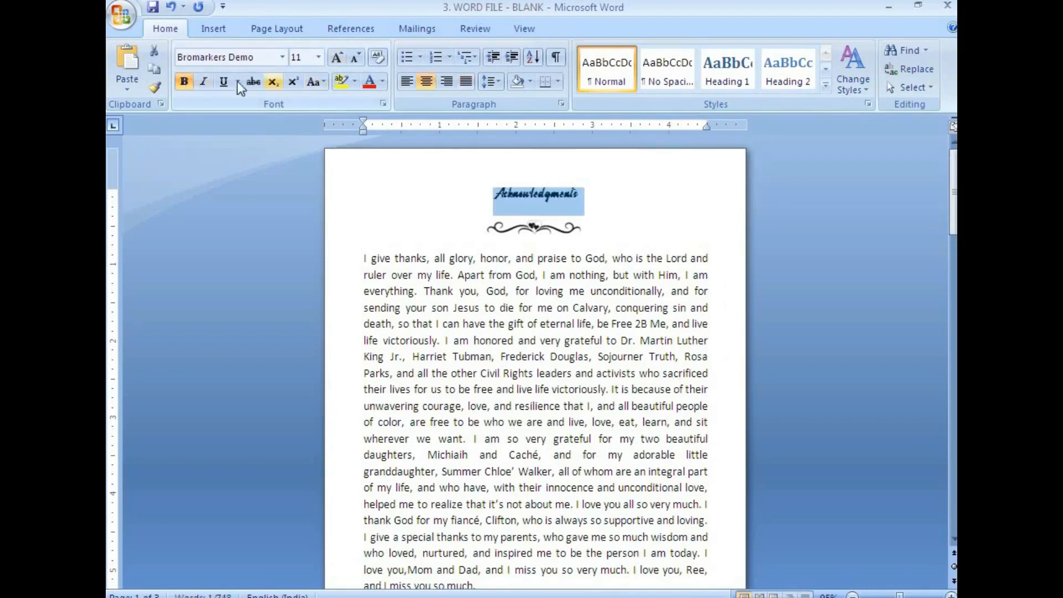
{"action": "left_click", "coordinate": [185, 82]}
{"action": "left_click", "coordinate": [319, 57]}
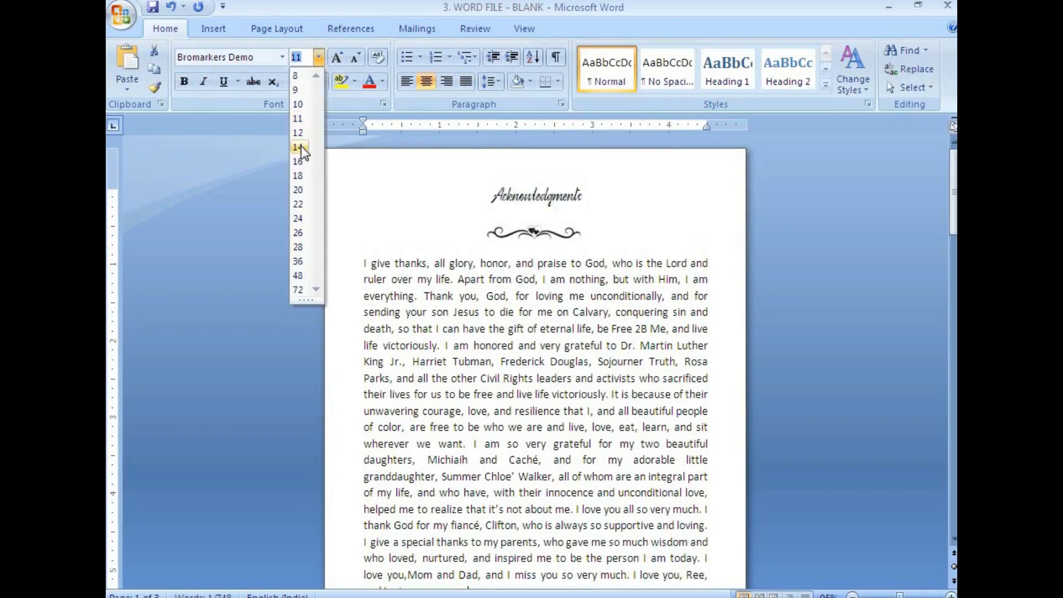
{"action": "left_click", "coordinate": [299, 147]}
{"action": "left_click", "coordinate": [506, 311]}
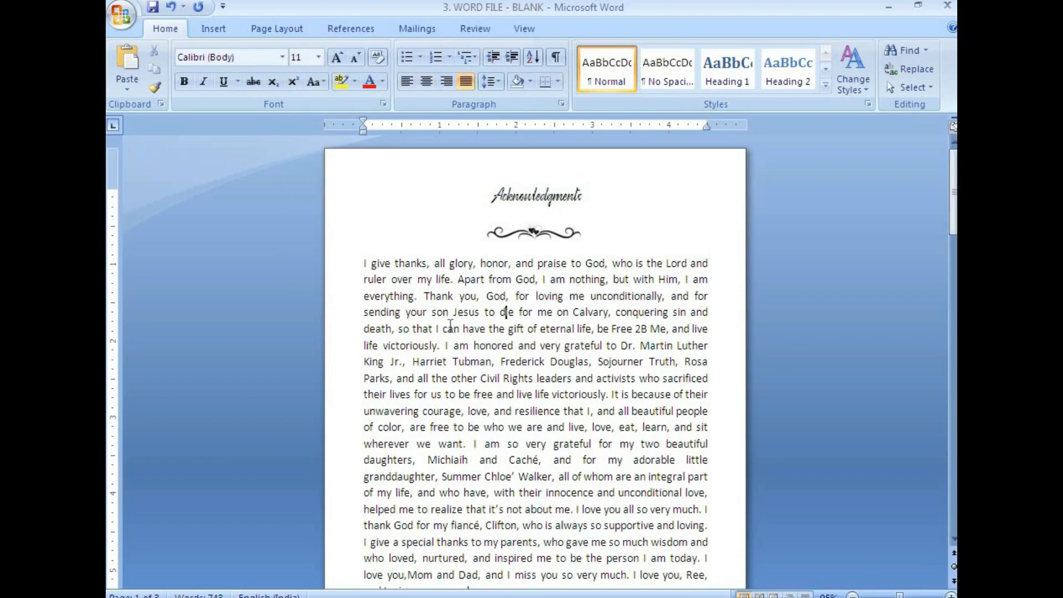
Set the font size of the entire document to 12.
{"action": "key", "text": "ctrl+a"}
{"action": "left_click", "coordinate": [319, 57]}
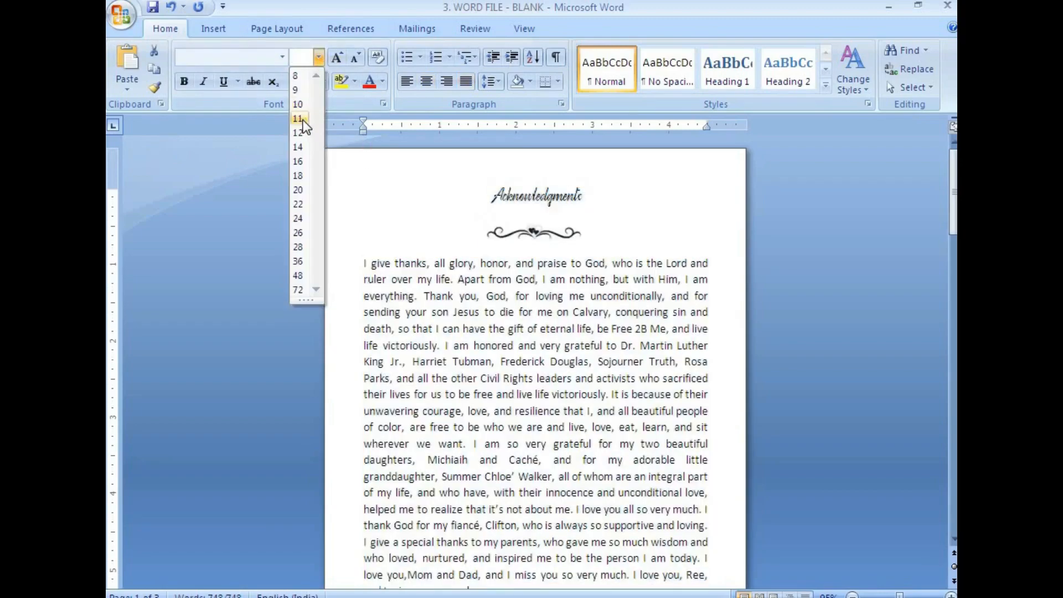
{"action": "left_click", "coordinate": [302, 131]}
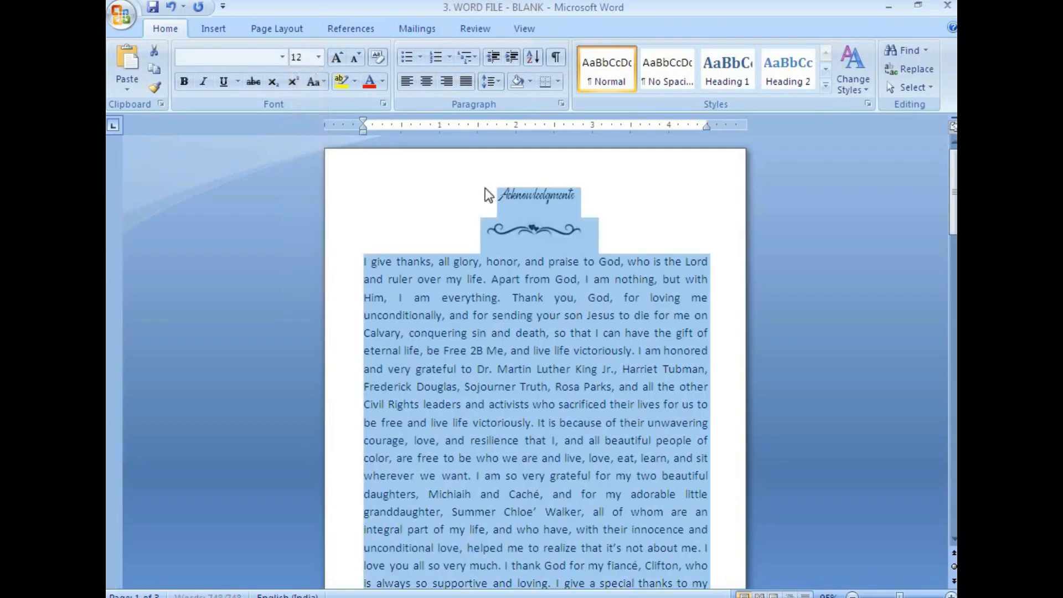
Enlarge only the Acknowledgments heading to font size 14.
{"action": "left_click_drag", "start_coordinate": [485, 195], "coordinate": [581, 197]}
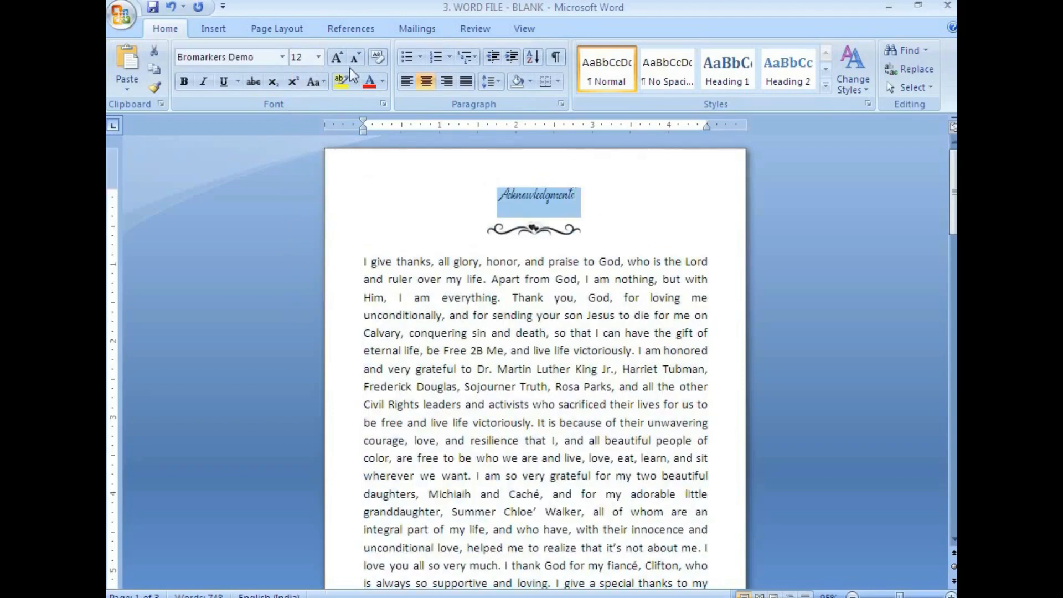
{"action": "left_click", "coordinate": [319, 57]}
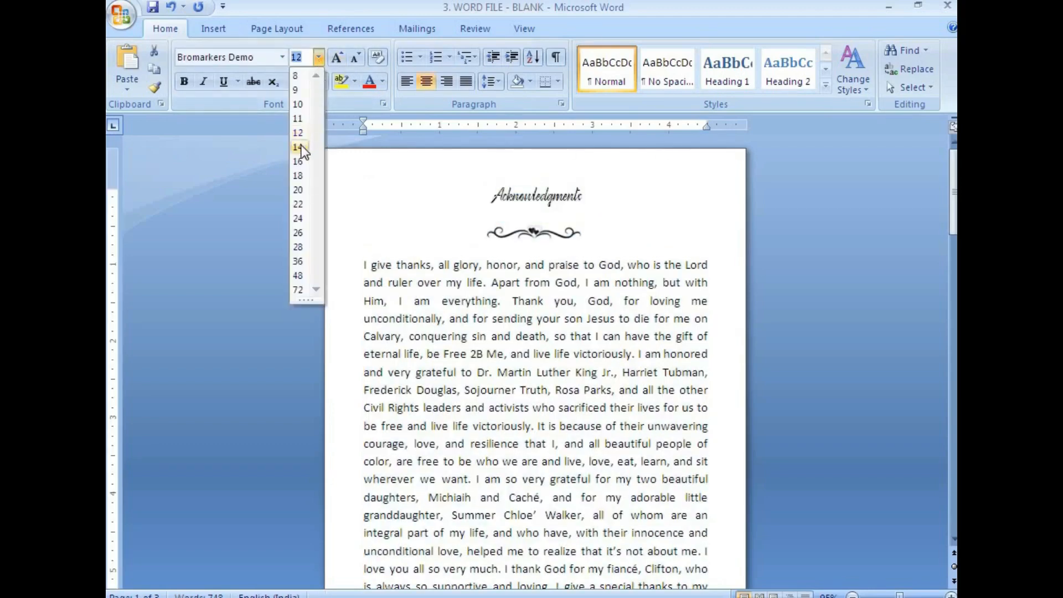
{"action": "left_click", "coordinate": [299, 146]}
{"action": "left_click", "coordinate": [530, 336]}
Check how the Acknowledgments text fits its page and set the entire document's font size to 11.
{"action": "scroll", "coordinate": [533, 354], "scroll_direction": "down", "scroll_amount": 12}
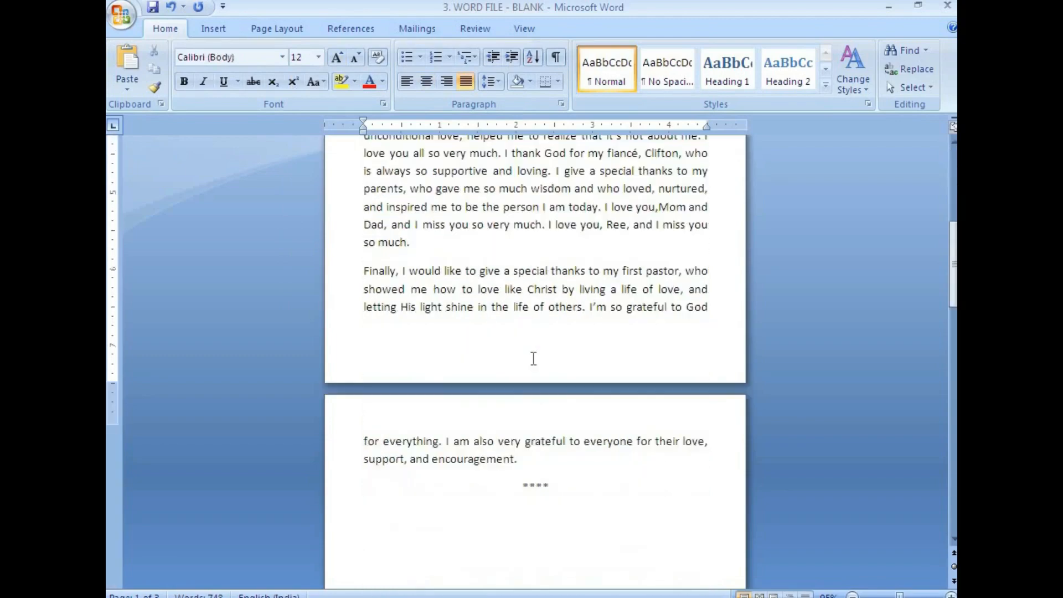
{"action": "scroll", "coordinate": [543, 300], "scroll_direction": "up", "scroll_amount": 12}
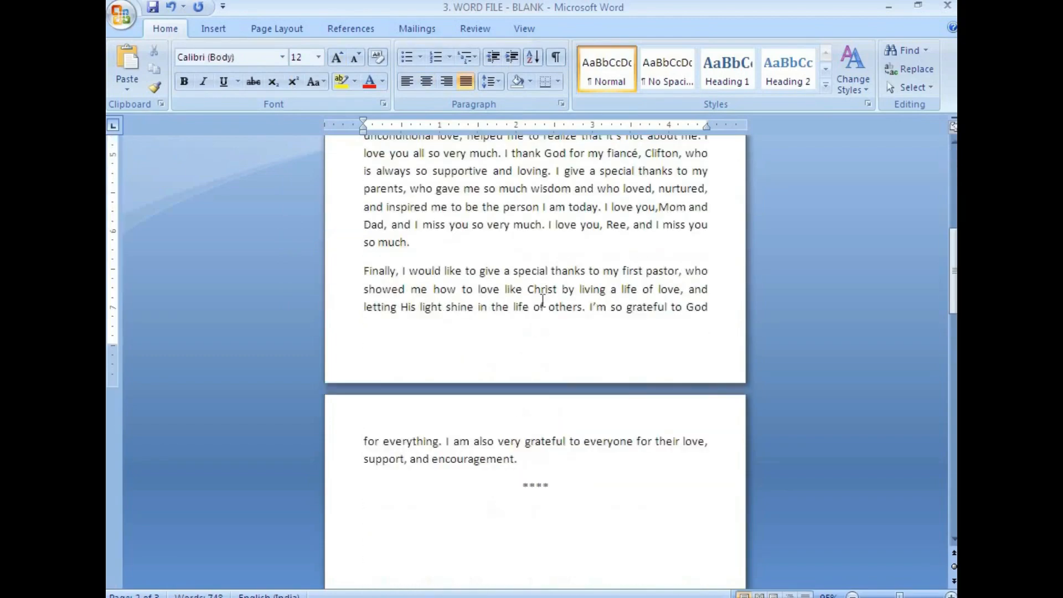
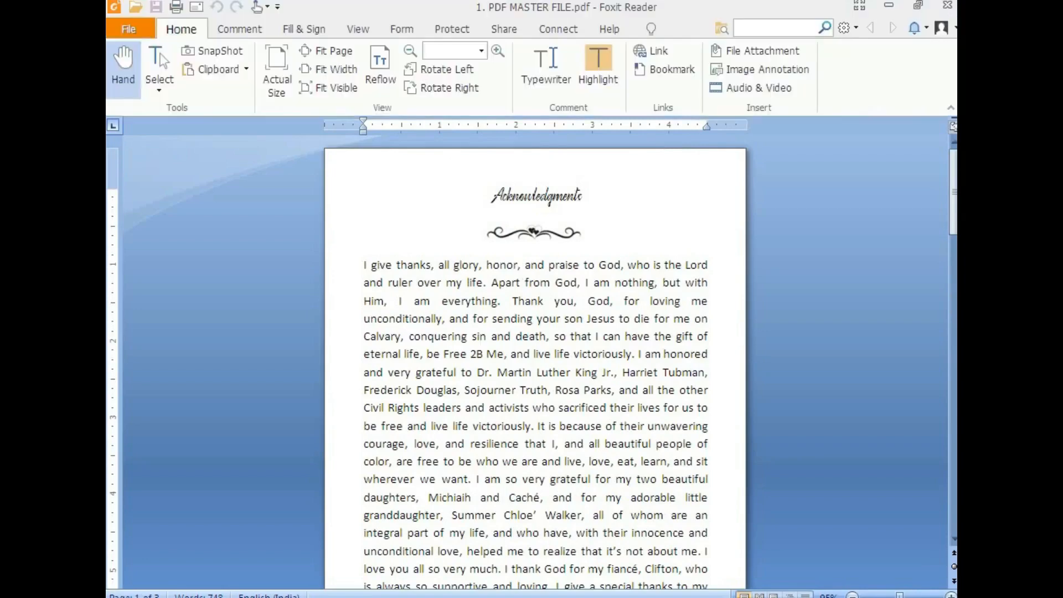
{"action": "scroll", "coordinate": [537, 416], "scroll_direction": "down", "scroll_amount": 10}
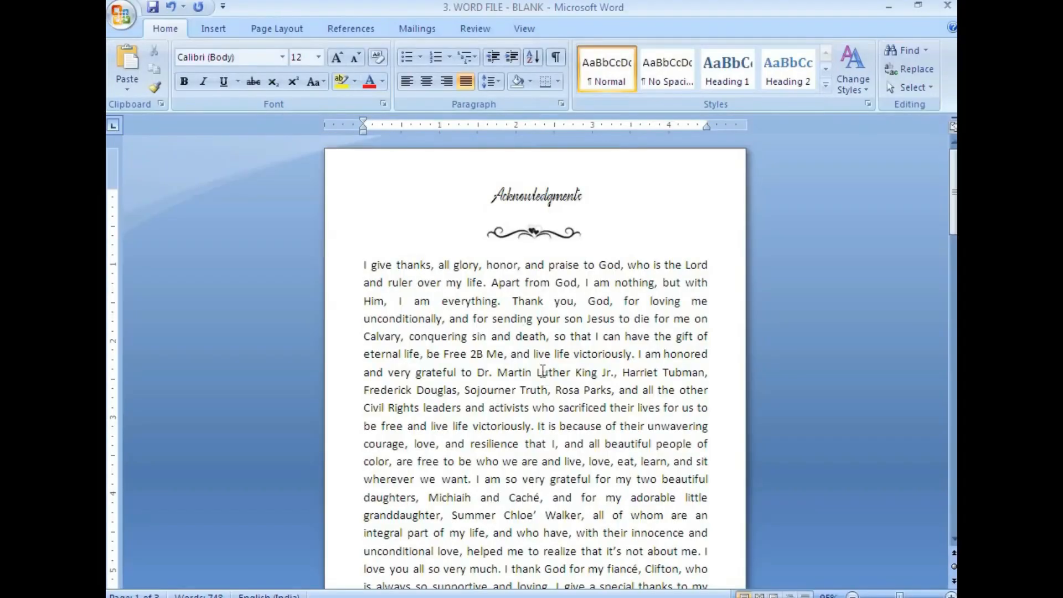
{"action": "type", "text": ","}
{"action": "key", "text": "ctrl+a"}
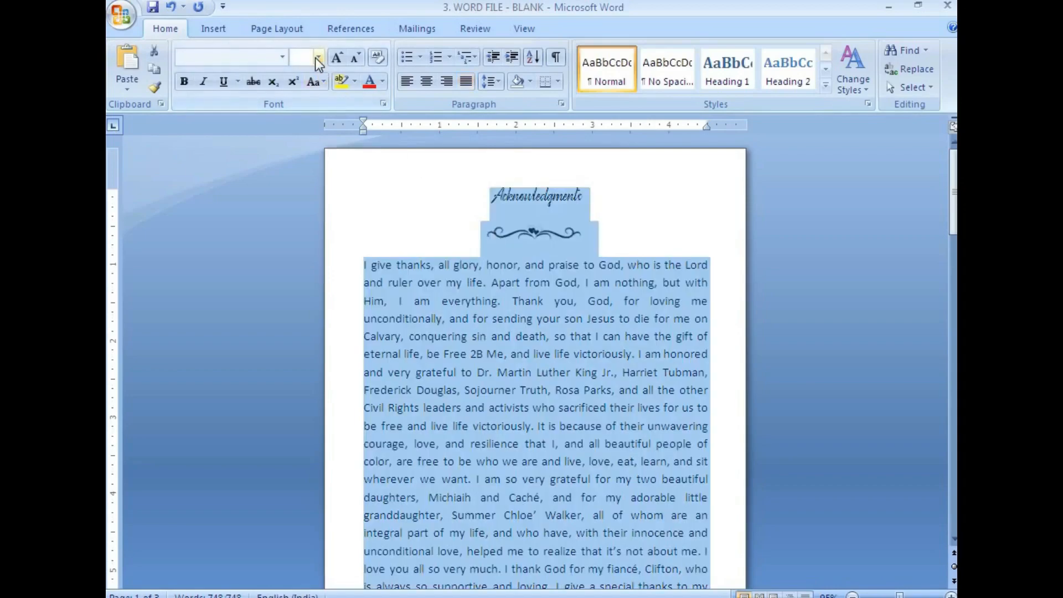
{"action": "left_click", "coordinate": [319, 57]}
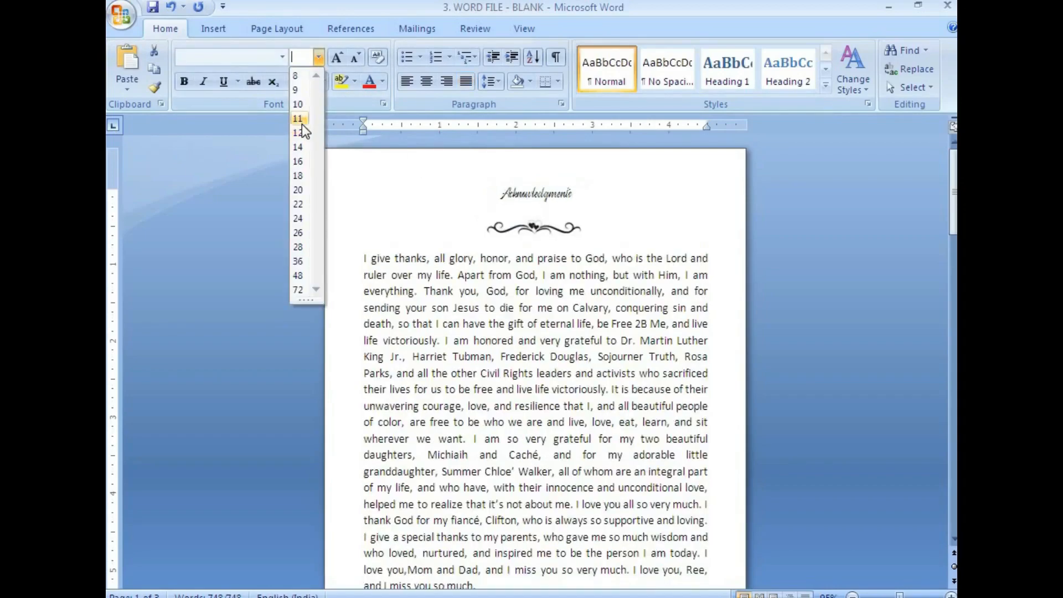
{"action": "left_click", "coordinate": [301, 124]}
{"action": "scroll", "coordinate": [480, 239], "scroll_direction": "down", "scroll_amount": 5}
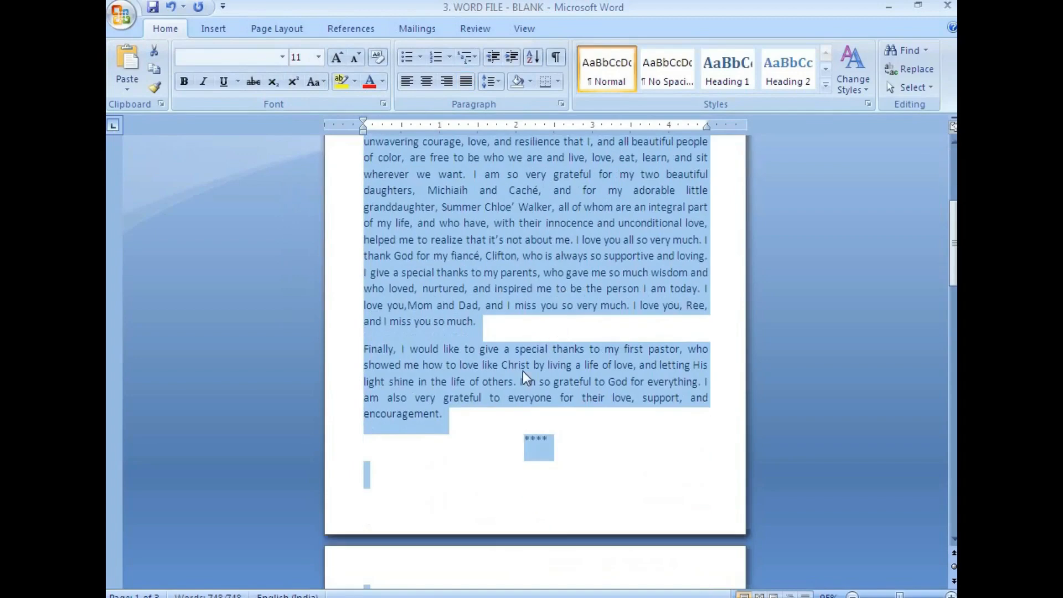
{"action": "left_click", "coordinate": [492, 413]}
Delete the two empty lines above the Chapter 1 heading.
{"action": "scroll", "coordinate": [554, 388], "scroll_direction": "down", "scroll_amount": 6}
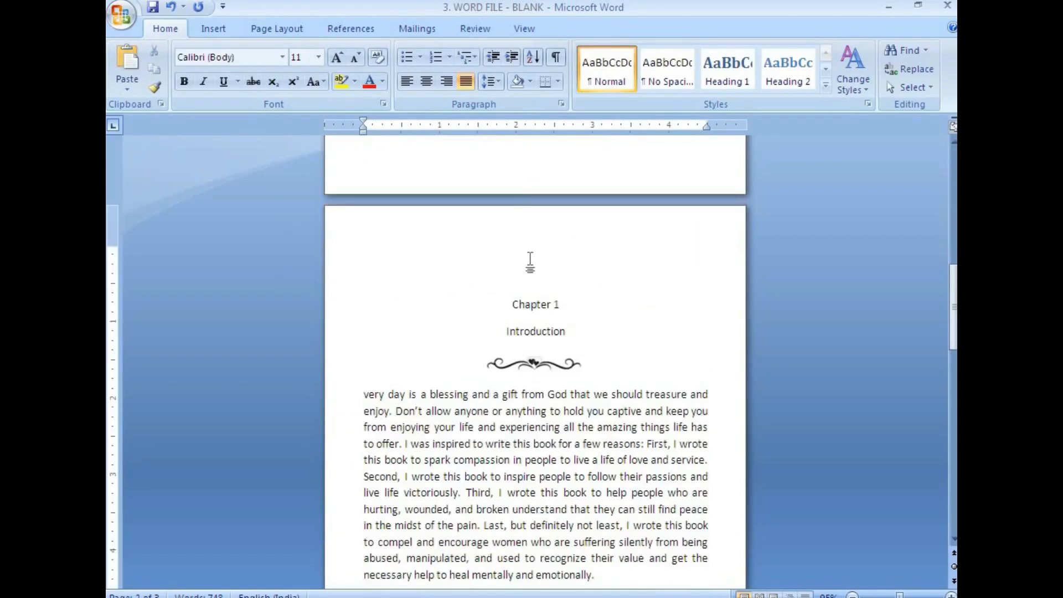
{"action": "key", "text": "Delete"}
{"action": "key", "text": "Delete"}
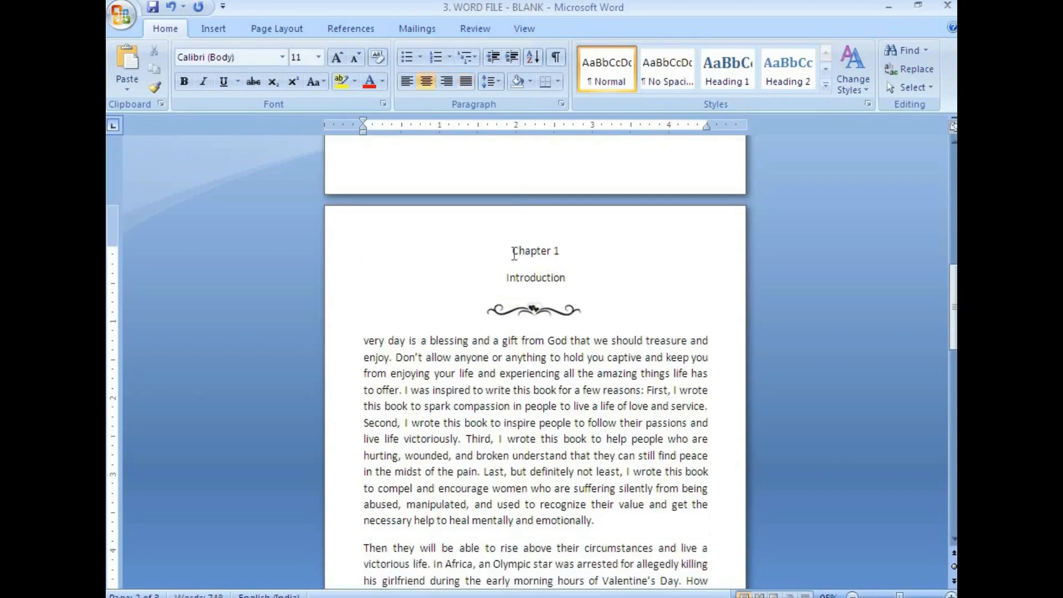
Set the Chapter 1 and Introduction headings in Bromarkers Demo at font size 14 and save the document.
{"action": "left_click_drag", "start_coordinate": [514, 252], "coordinate": [571, 288]}
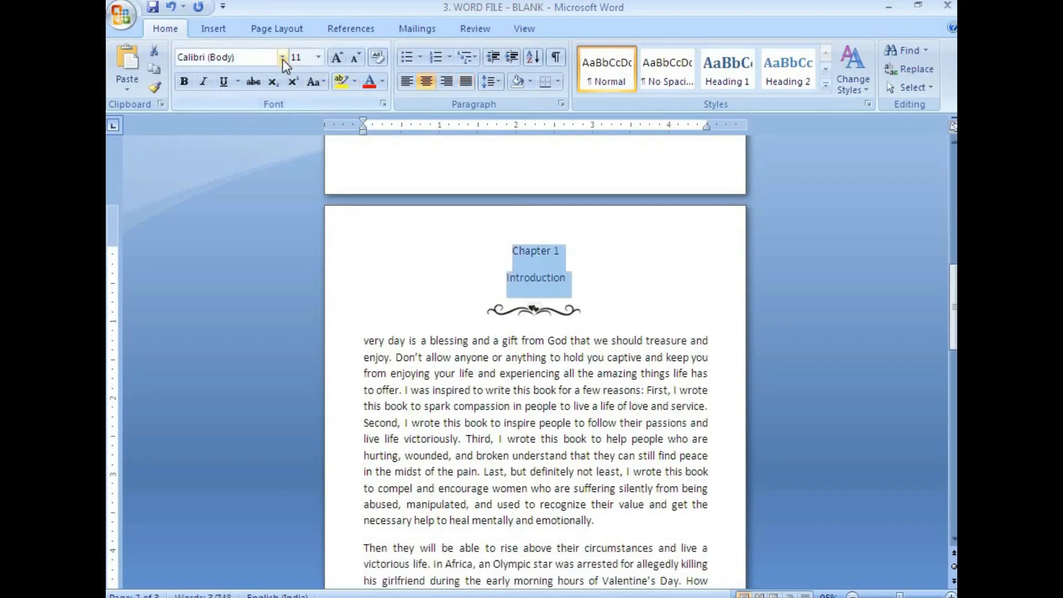
{"action": "left_click", "coordinate": [282, 58]}
{"action": "left_click", "coordinate": [273, 150]}
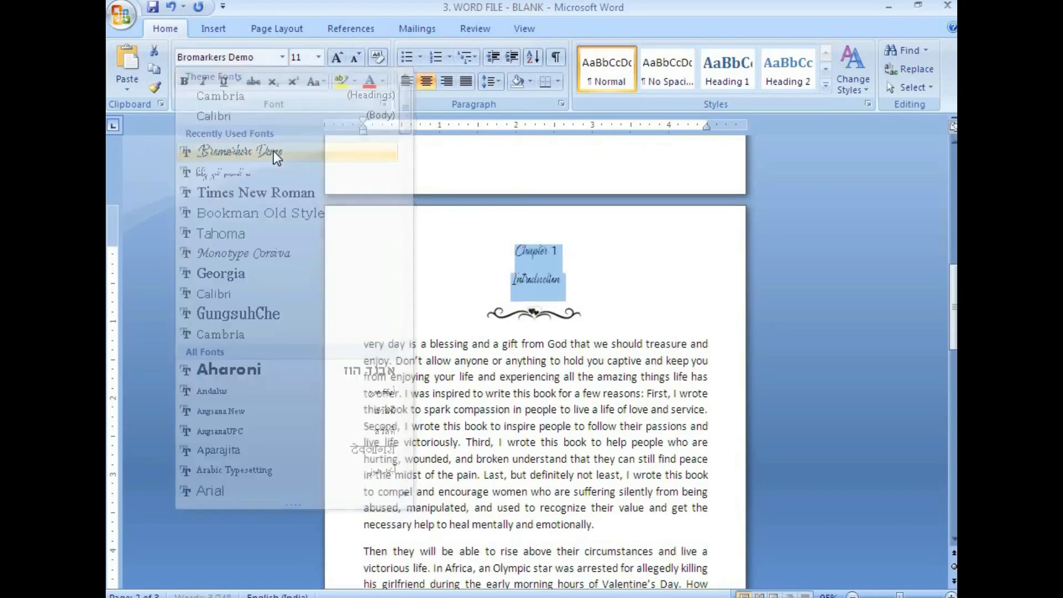
{"action": "left_click", "coordinate": [320, 57]}
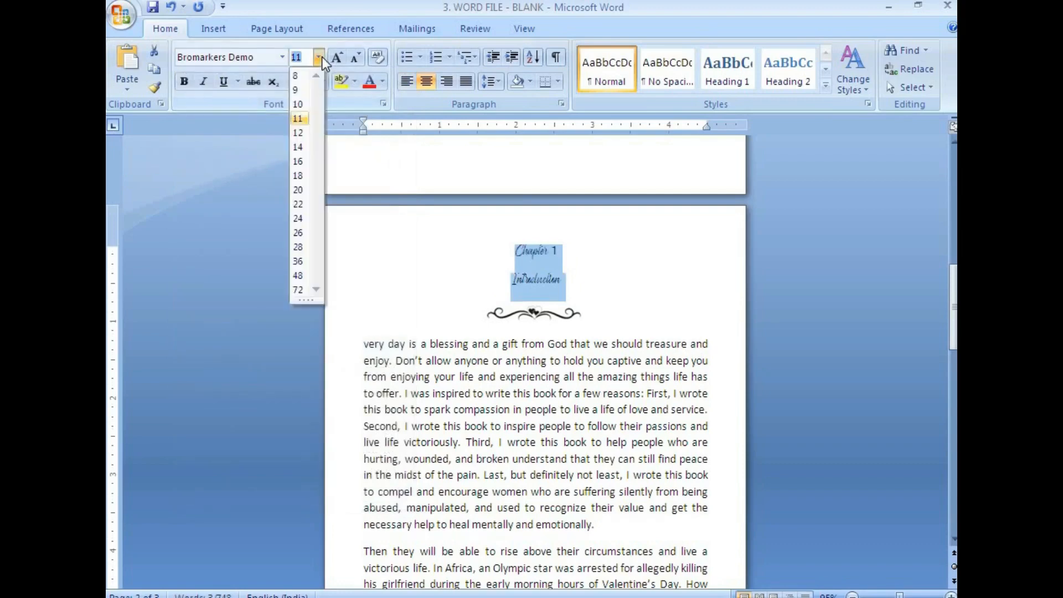
{"action": "left_click", "coordinate": [300, 147]}
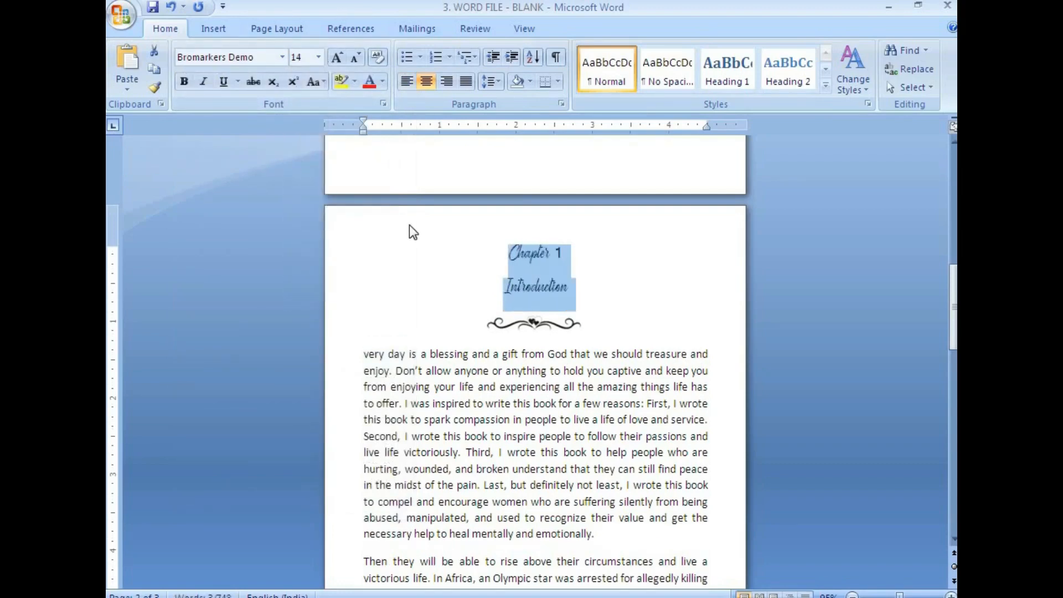
{"action": "left_click", "coordinate": [153, 7]}
Check where the Acknowledgments text starts and ends as a paragraph in the master PDF against the Word manuscript.
{"action": "scroll", "coordinate": [592, 420], "scroll_direction": "up", "scroll_amount": 10}
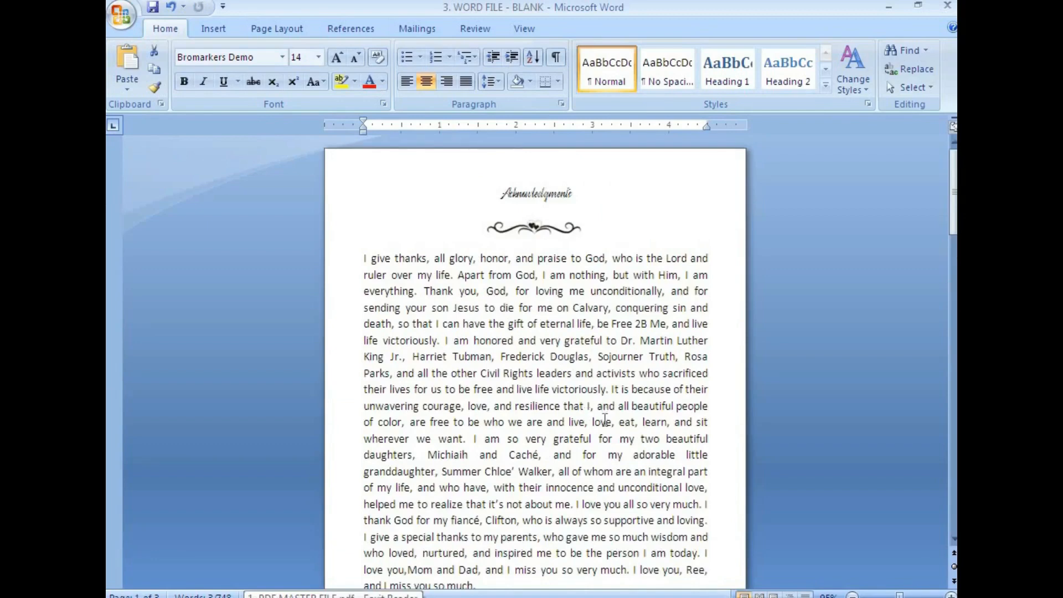
{"action": "left_click", "coordinate": [615, 434]}
{"action": "scroll", "coordinate": [615, 434], "scroll_direction": "down", "scroll_amount": 3}
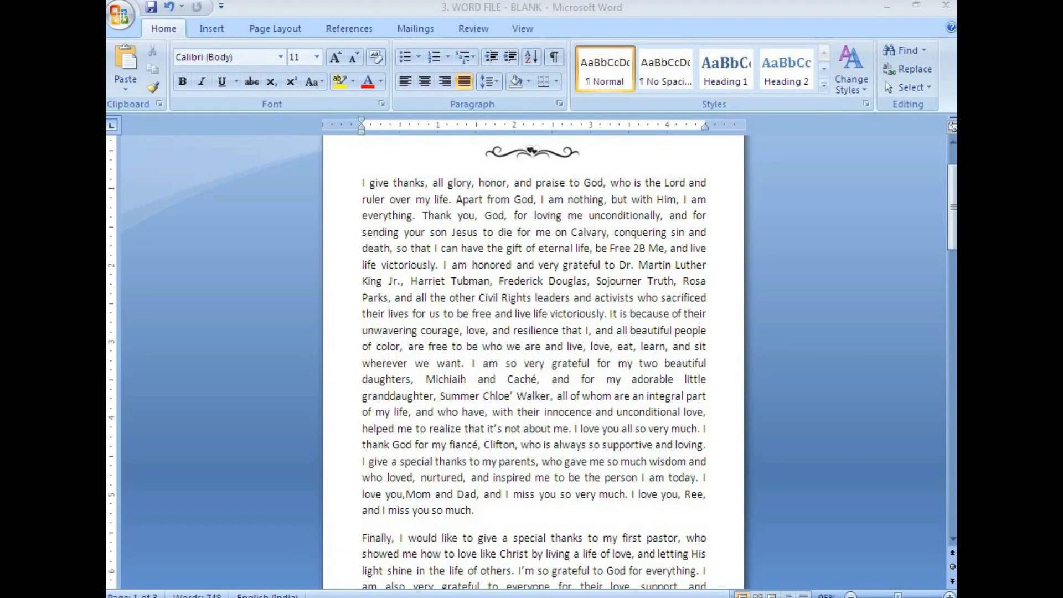
{"action": "scroll", "coordinate": [547, 399], "scroll_direction": "up", "scroll_amount": 3}
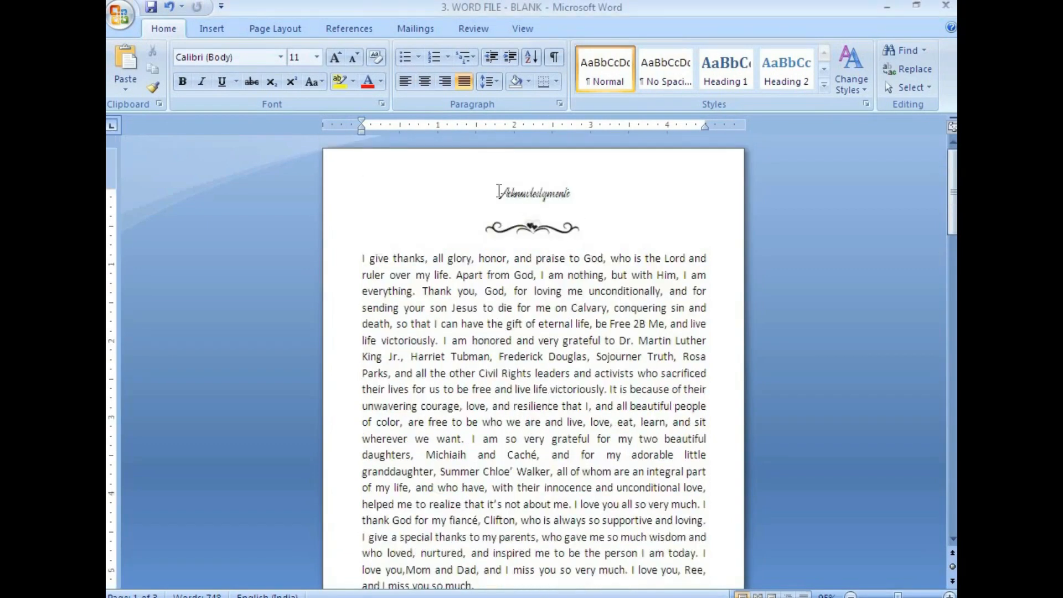
{"action": "left_click", "coordinate": [499, 192]}
{"action": "left_click", "coordinate": [505, 308]}
{"action": "left_click", "coordinate": [331, 596]}
{"action": "left_click", "coordinate": [321, 586]}
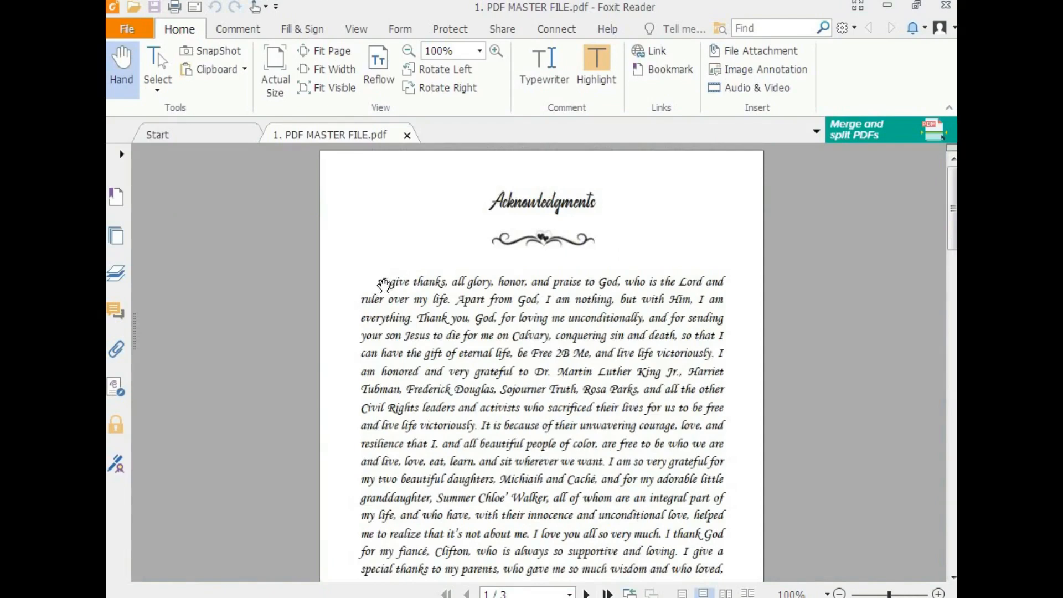
{"action": "left_click_drag", "start_coordinate": [381, 282], "coordinate": [656, 435]}
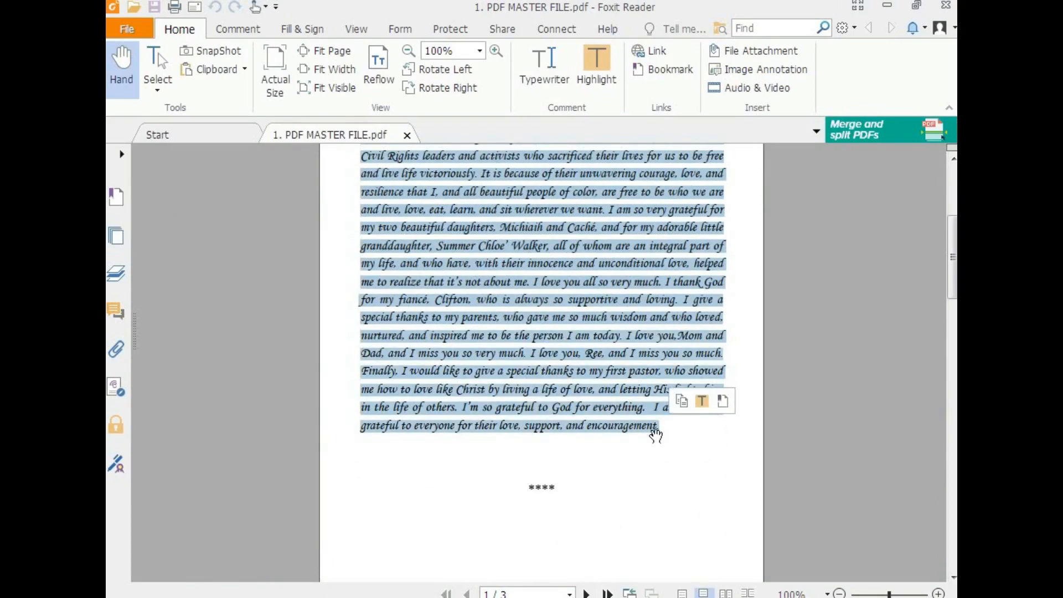
{"action": "scroll", "coordinate": [535, 376], "scroll_direction": "up", "scroll_amount": 5}
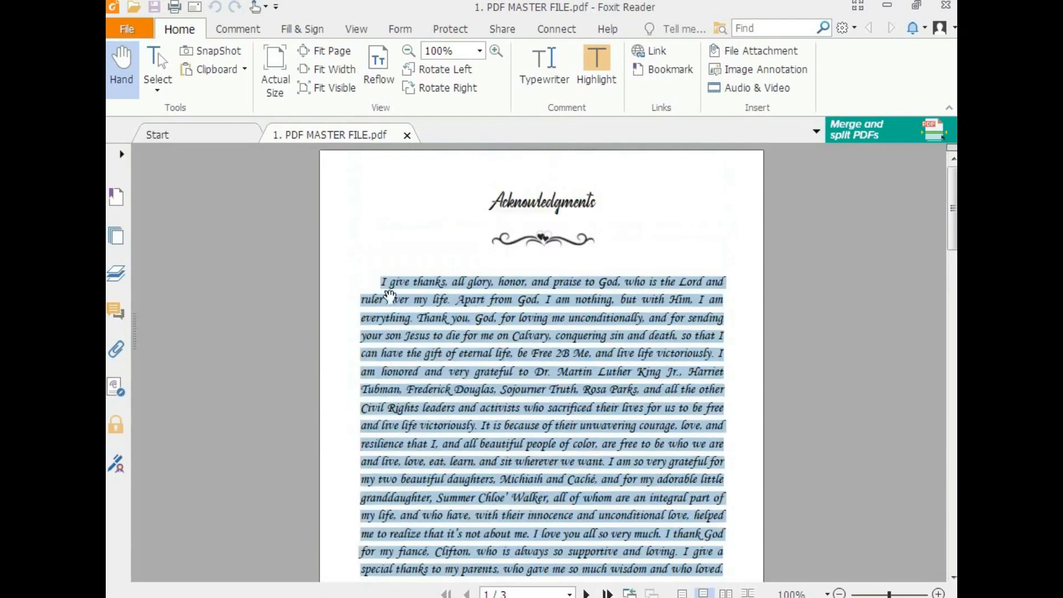
{"action": "left_click", "coordinate": [332, 580]}
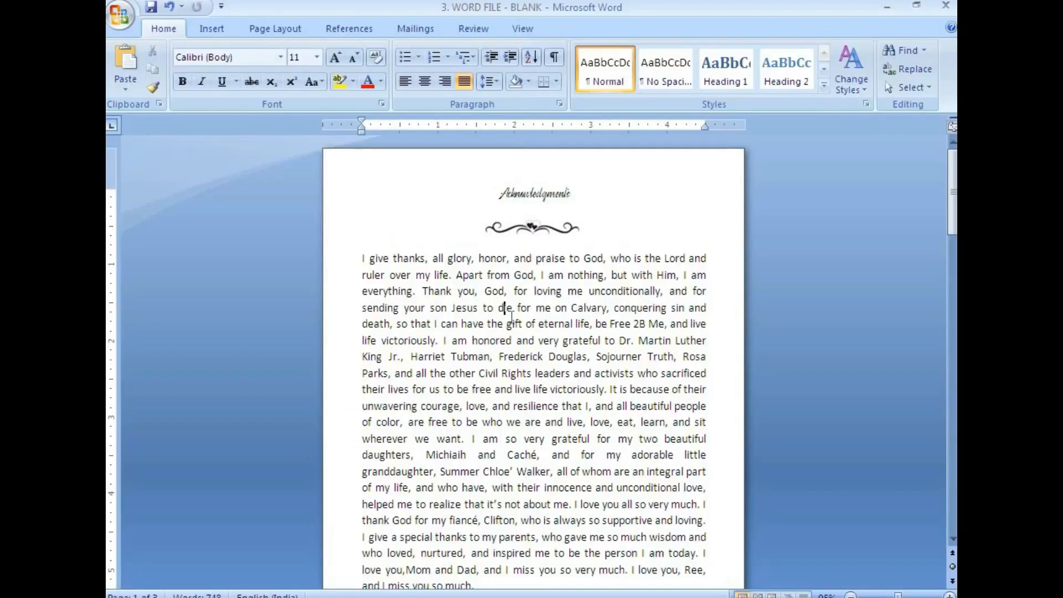
Merge the Acknowledgments paragraph starting with "Finally" into the paragraph before it and save the document.
{"action": "left_click_drag", "start_coordinate": [357, 255], "coordinate": [447, 258]}
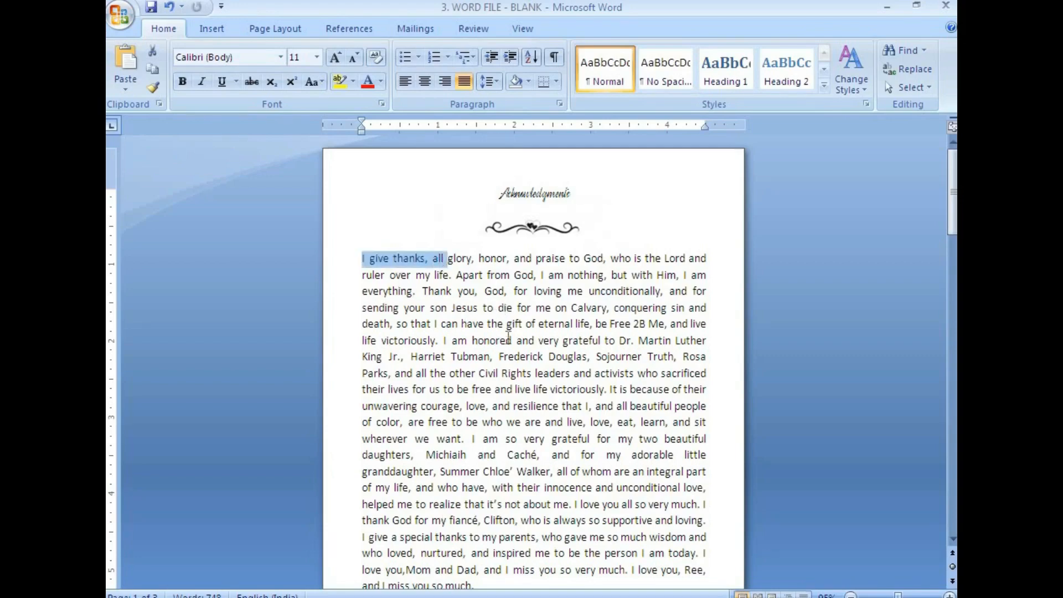
{"action": "scroll", "coordinate": [492, 510], "scroll_direction": "down", "scroll_amount": 3}
{"action": "left_click_drag", "start_coordinate": [450, 530], "coordinate": [387, 526]}
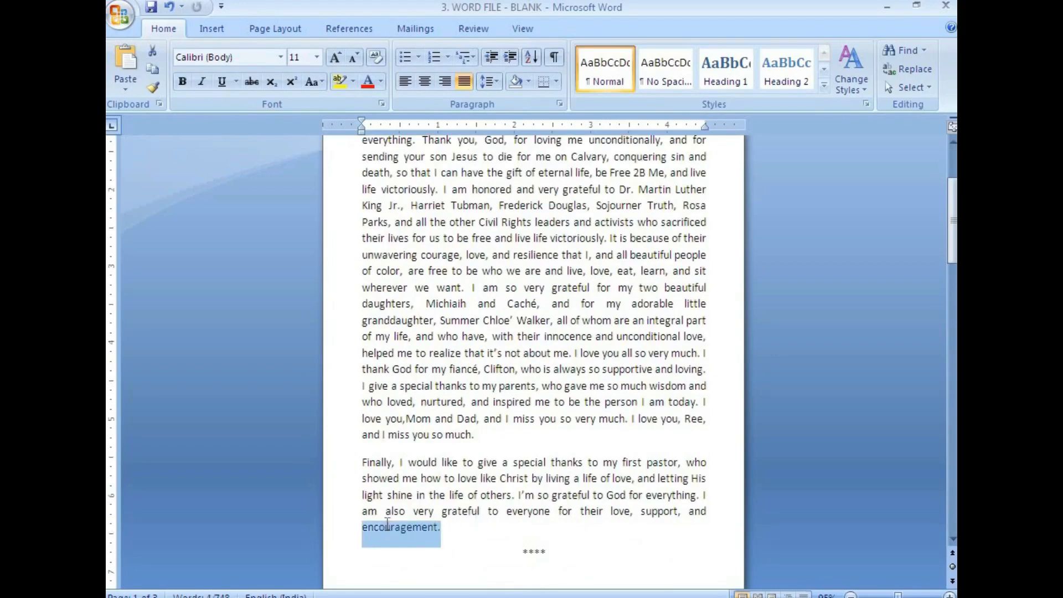
{"action": "left_click", "coordinate": [486, 436]}
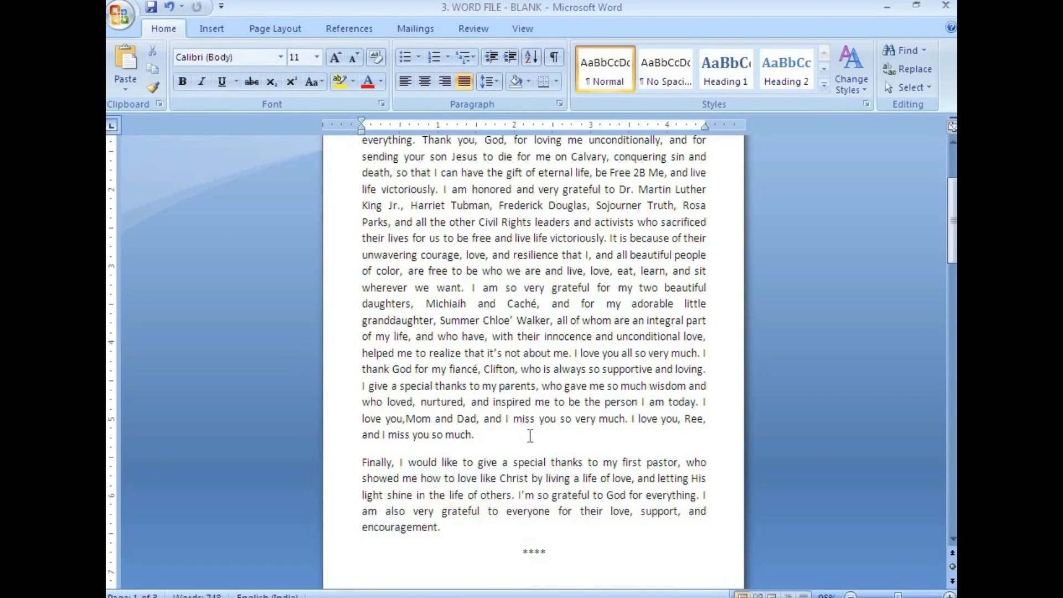
{"action": "key", "text": "Delete"}
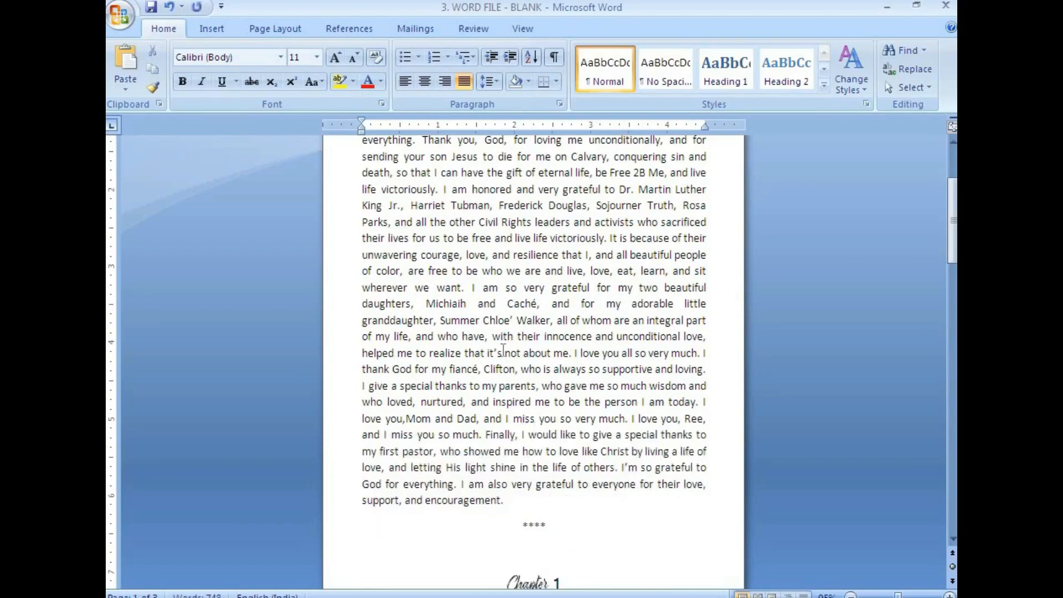
{"action": "left_click", "coordinate": [151, 8]}
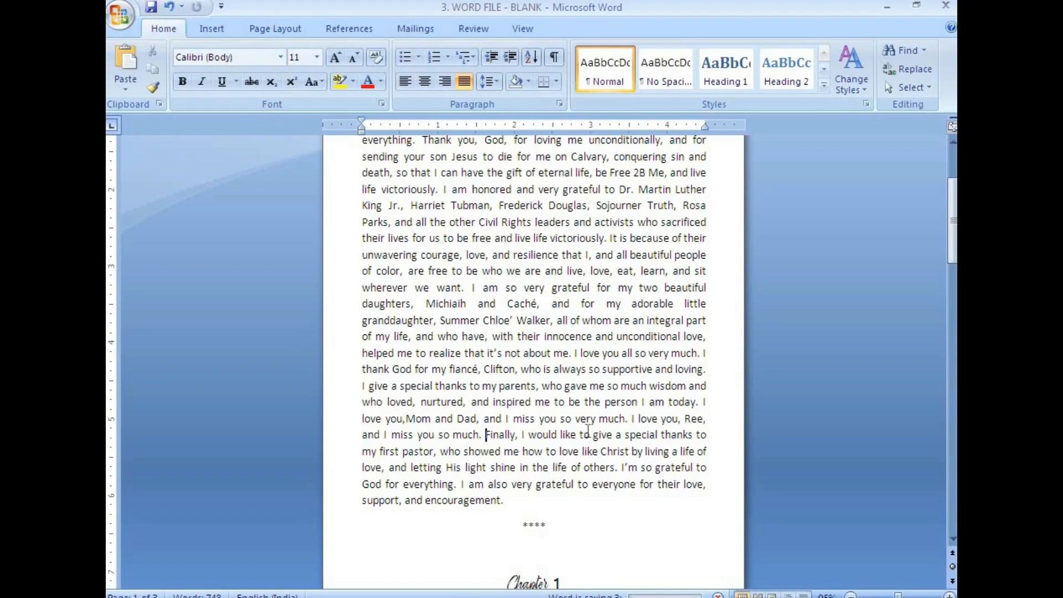
Insert a page break before the Chapter 1 heading.
{"action": "scroll", "coordinate": [588, 431], "scroll_direction": "down", "scroll_amount": 3}
{"action": "left_click", "coordinate": [506, 432]}
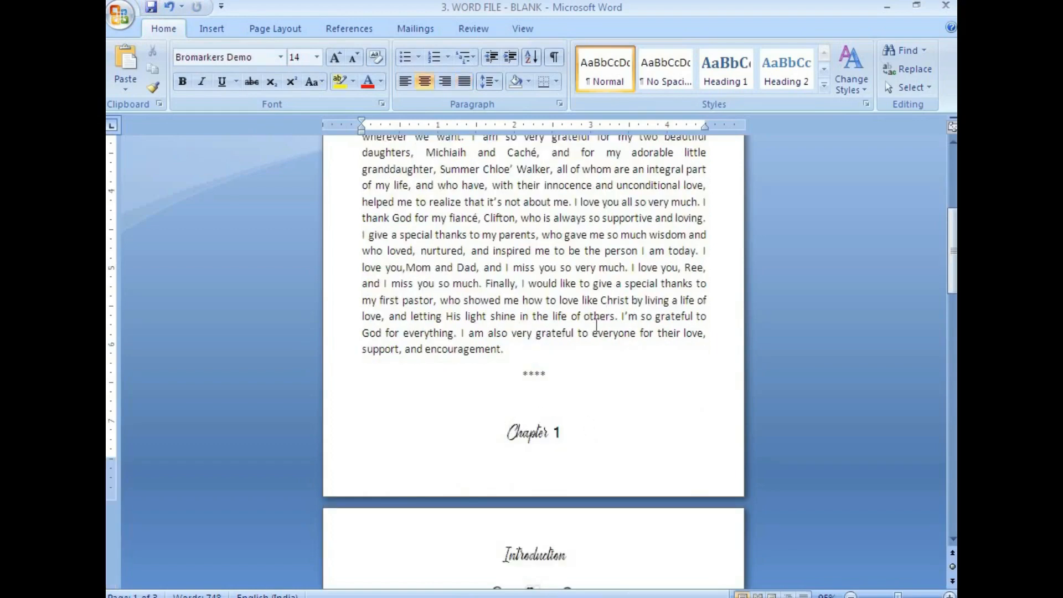
{"action": "key", "text": "ctrl+Return"}
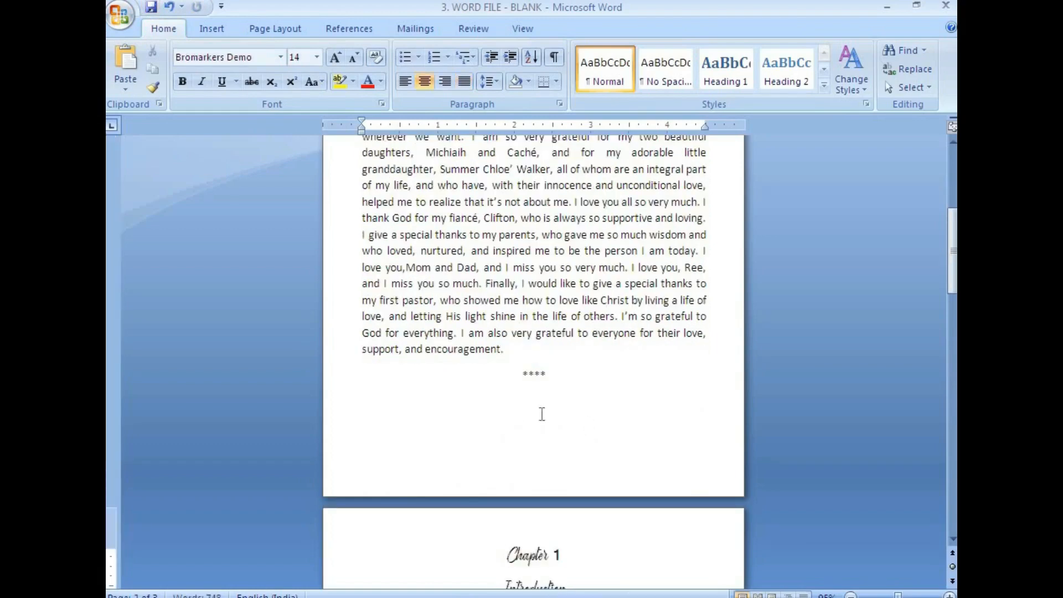
Check the Introduction's opening word in the master PDF, add the missing capital E to make it "Every" in Word, and save.
{"action": "scroll", "coordinate": [545, 418], "scroll_direction": "down", "scroll_amount": 6}
{"action": "left_click", "coordinate": [363, 316]}
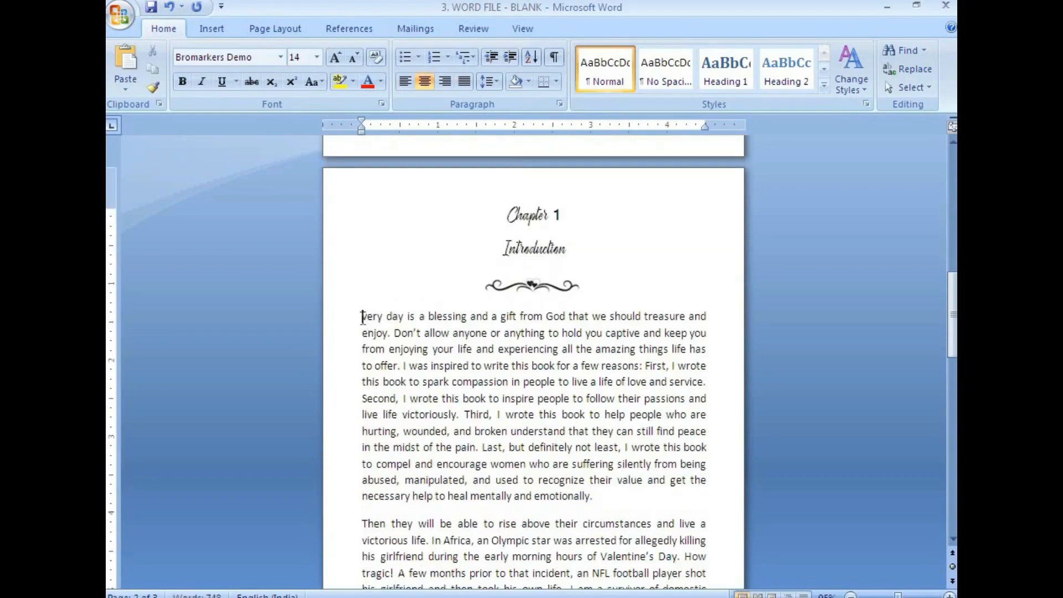
{"action": "left_click", "coordinate": [326, 586]}
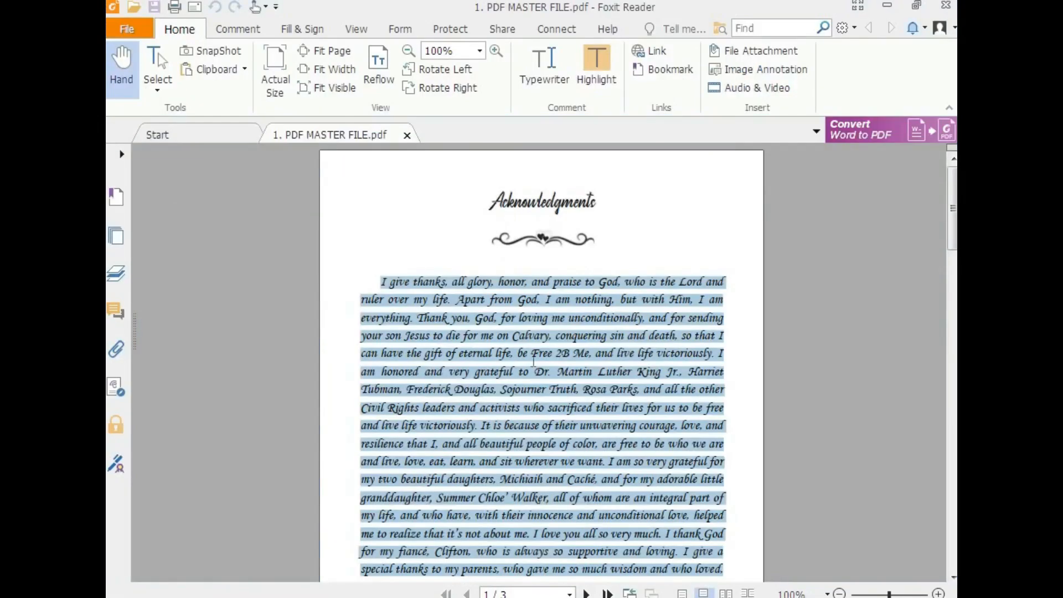
{"action": "scroll", "coordinate": [533, 360], "scroll_direction": "down", "scroll_amount": 10}
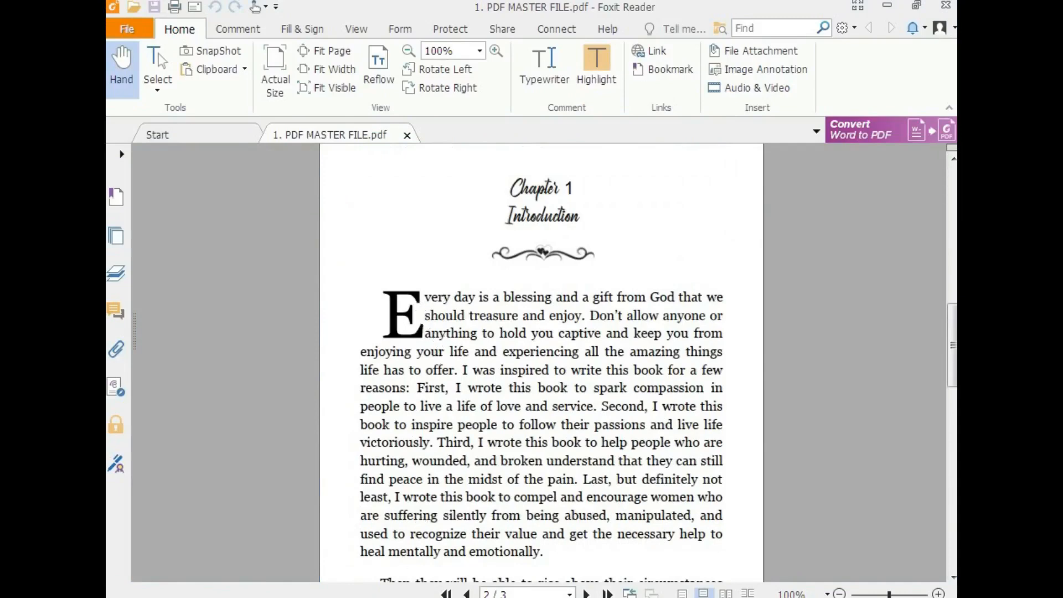
{"action": "left_click", "coordinate": [365, 595]}
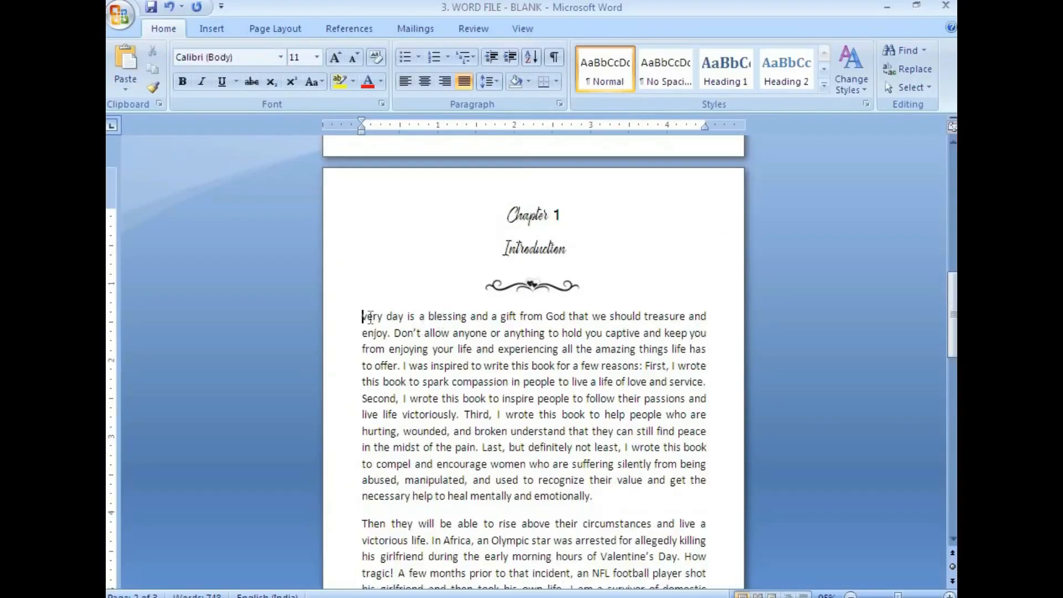
{"action": "type", "text": "e"}
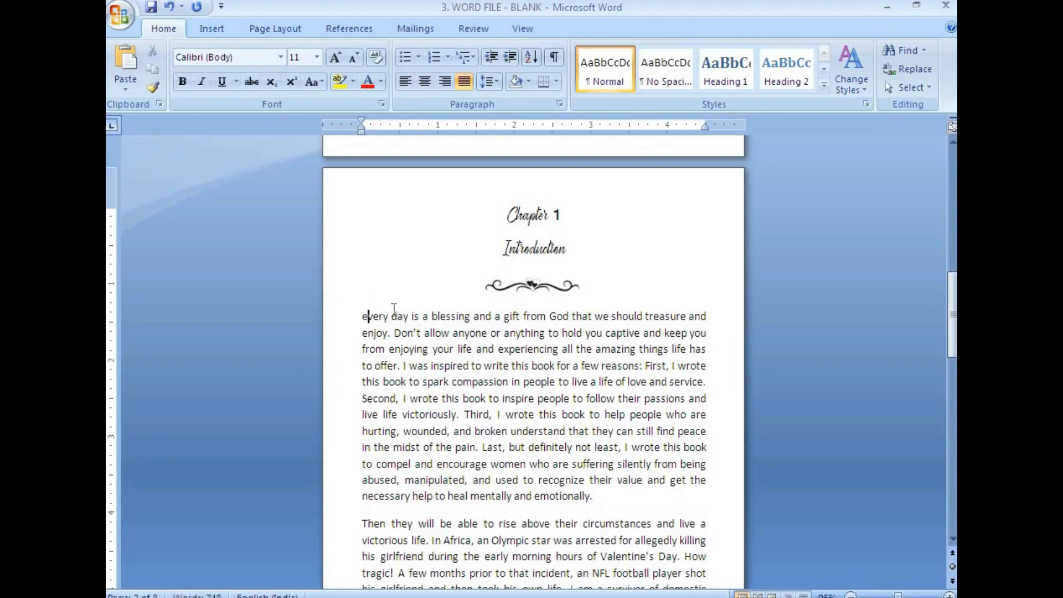
{"action": "key", "text": "BackSpace"}
{"action": "type", "text": "e"}
{"action": "key", "text": "BackSpace"}
{"action": "type", "text": "E"}
{"action": "key", "text": "ctrl+s"}
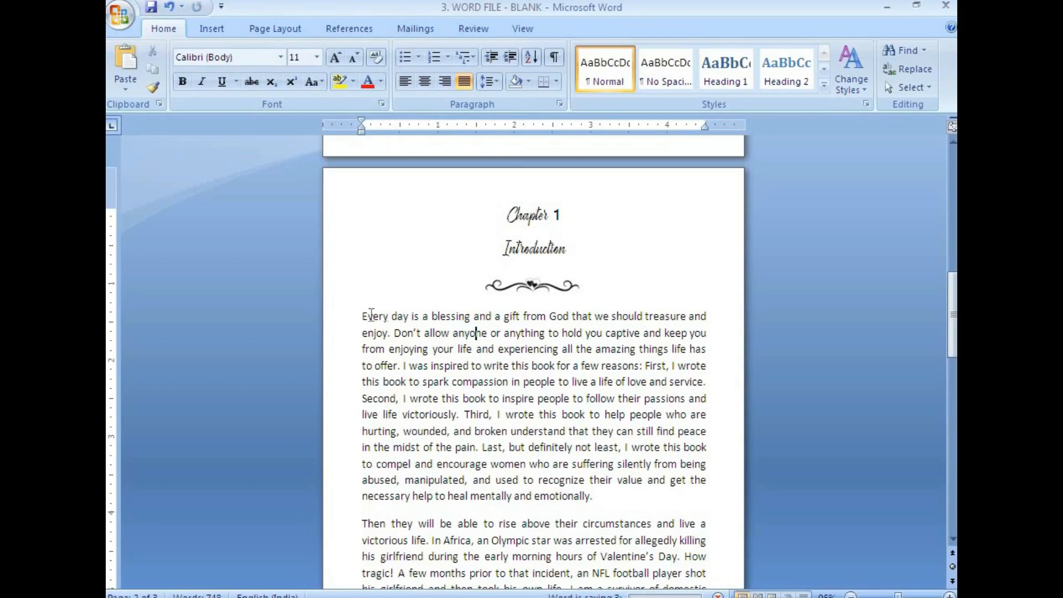
{"action": "left_click_drag", "start_coordinate": [363, 314], "coordinate": [426, 316]}
{"action": "left_click_drag", "start_coordinate": [398, 317], "coordinate": [596, 494]}
{"action": "key", "text": "ctrl+z"}
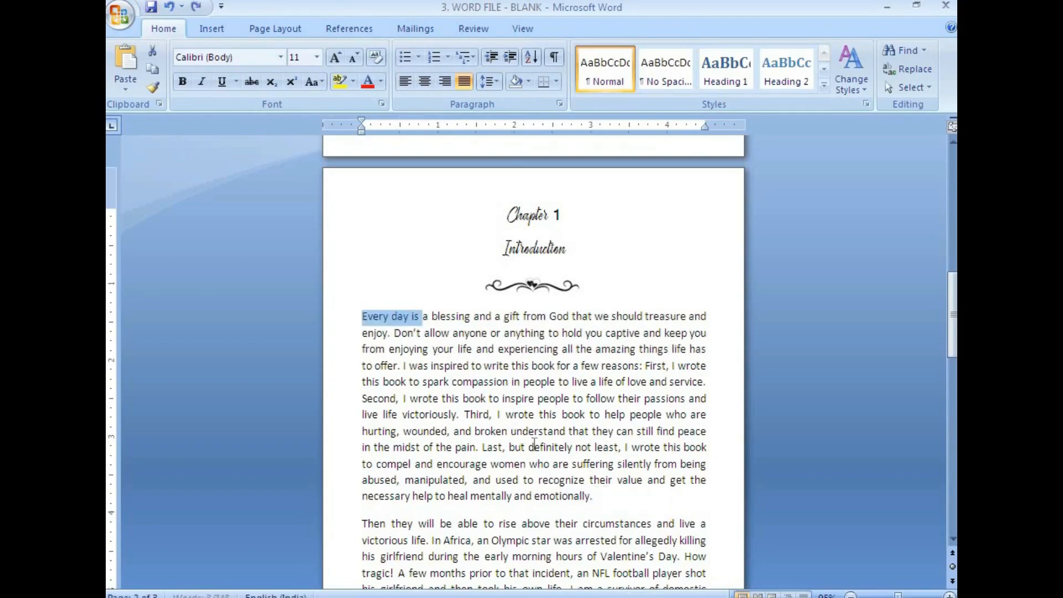
Compare the extents of the Introduction's first two paragraphs in the Word manuscript and the master PDF.
{"action": "left_click_drag", "start_coordinate": [365, 315], "coordinate": [612, 498]}
{"action": "left_click", "coordinate": [331, 596]}
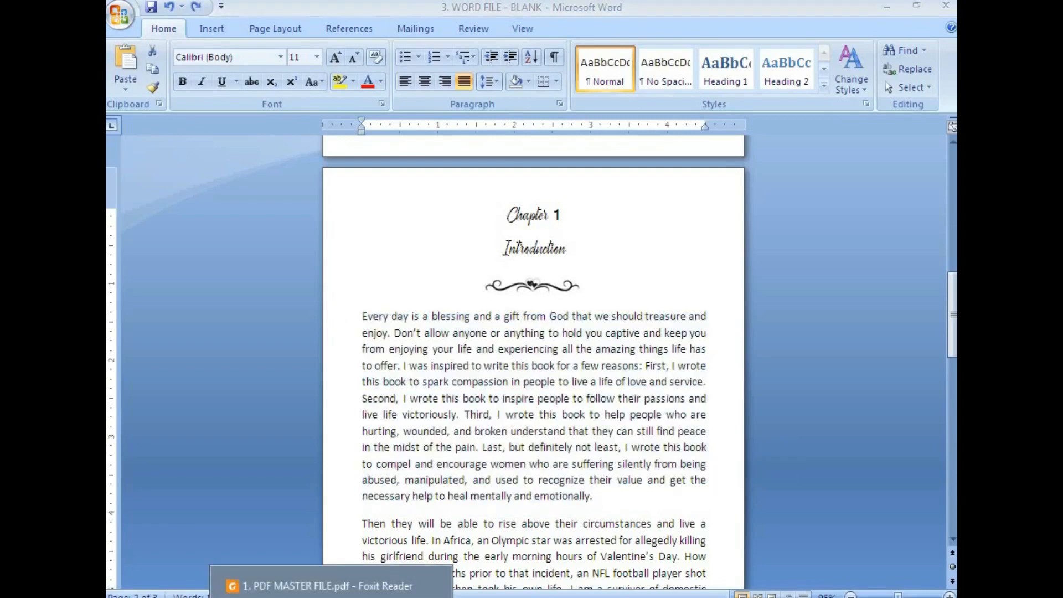
{"action": "left_click_drag", "start_coordinate": [423, 295], "coordinate": [545, 553]}
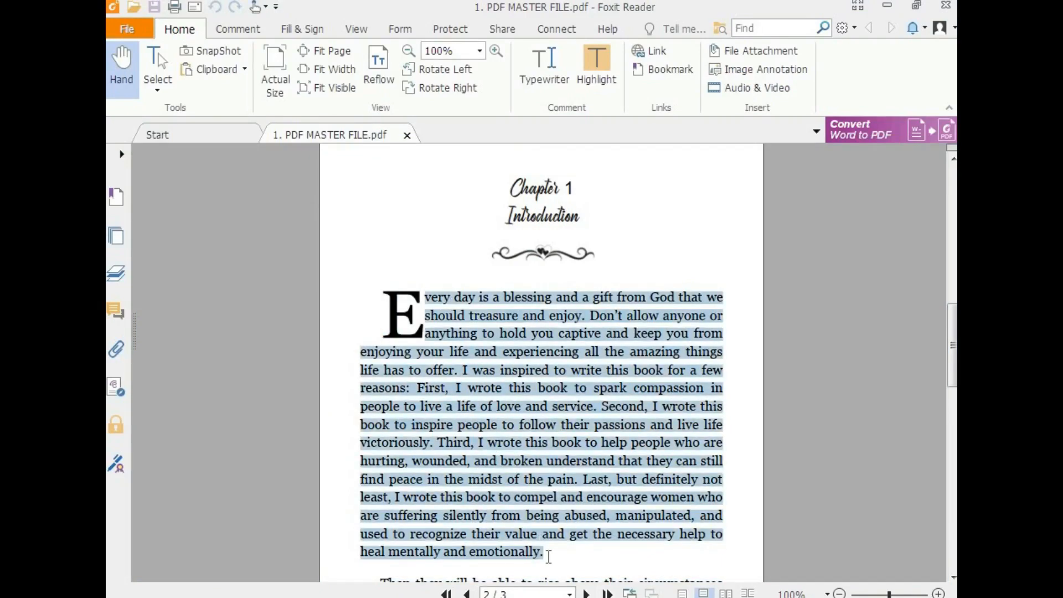
{"action": "scroll", "coordinate": [566, 411], "scroll_direction": "down", "scroll_amount": 5}
{"action": "scroll", "coordinate": [566, 411], "scroll_direction": "down", "scroll_amount": 2}
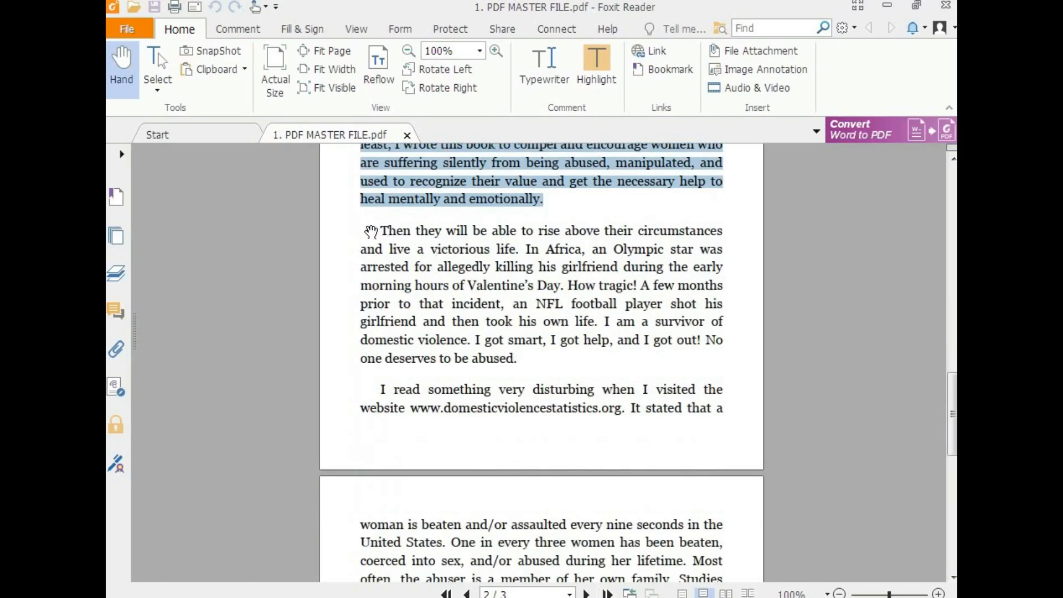
{"action": "left_click_drag", "start_coordinate": [381, 226], "coordinate": [517, 360]}
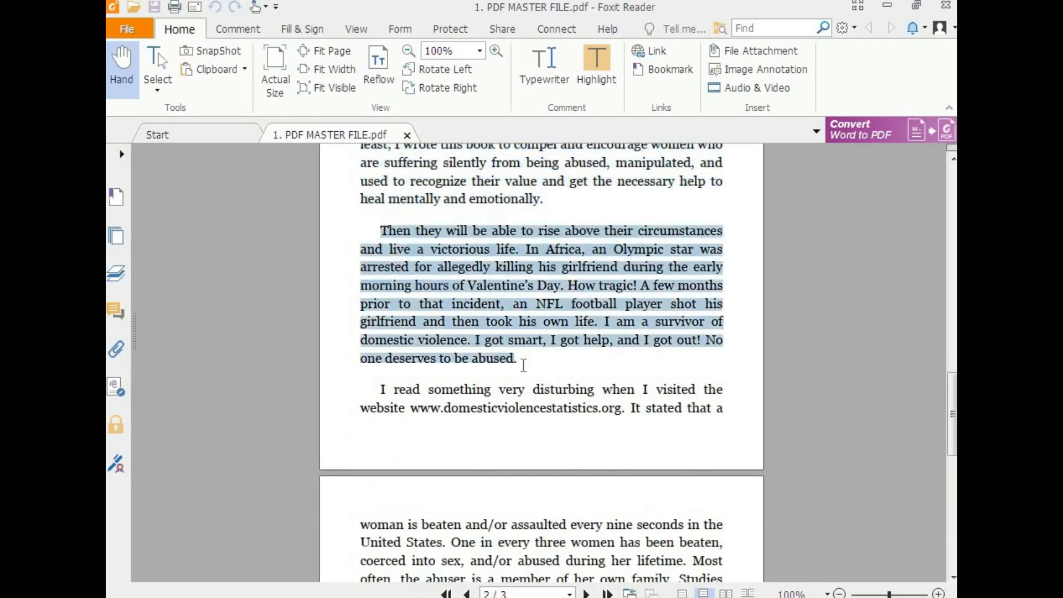
{"action": "left_click", "coordinate": [382, 587]}
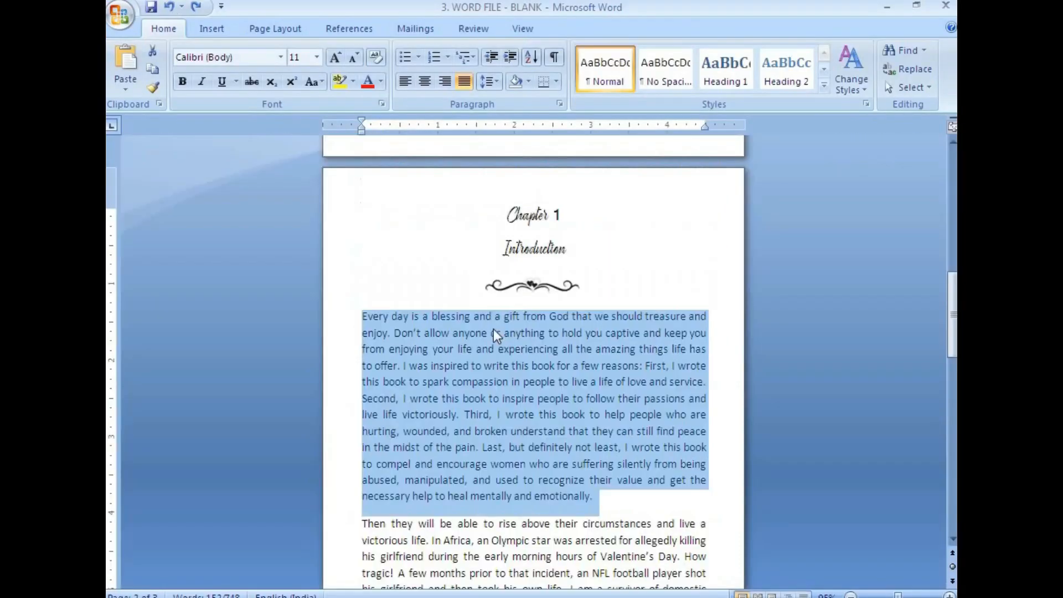
{"action": "scroll", "coordinate": [493, 354], "scroll_direction": "down", "scroll_amount": 6}
{"action": "left_click_drag", "start_coordinate": [365, 296], "coordinate": [414, 396]}
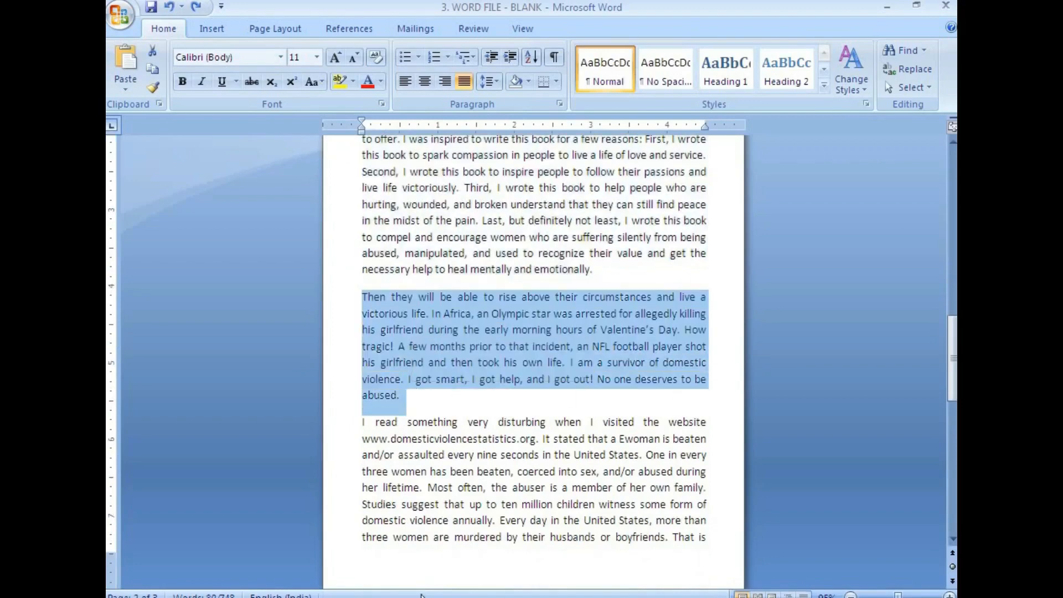
Compare the extent of the Introduction paragraph starting "I read something very disturbing" in the master PDF and the Word manuscript.
{"action": "key", "text": "alt+Tab"}
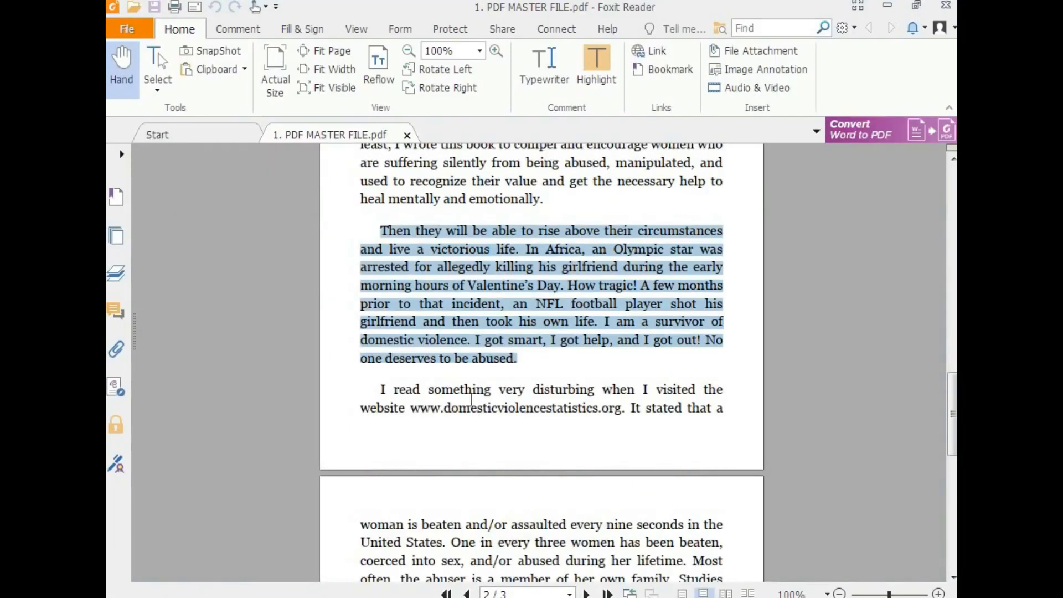
{"action": "scroll", "coordinate": [473, 421], "scroll_direction": "down", "scroll_amount": 3}
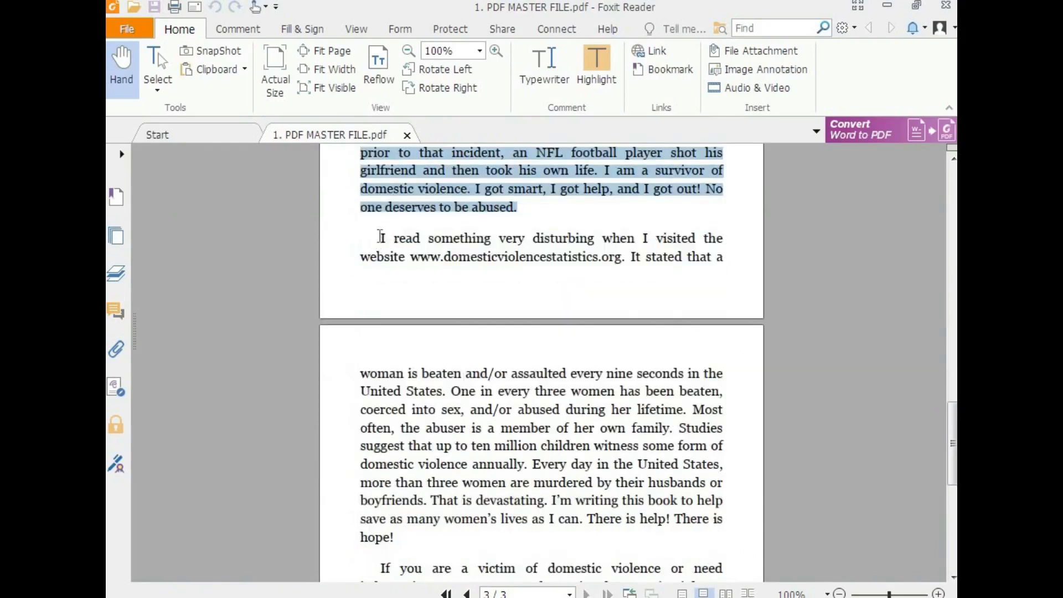
{"action": "left_click_drag", "start_coordinate": [379, 238], "coordinate": [408, 534]}
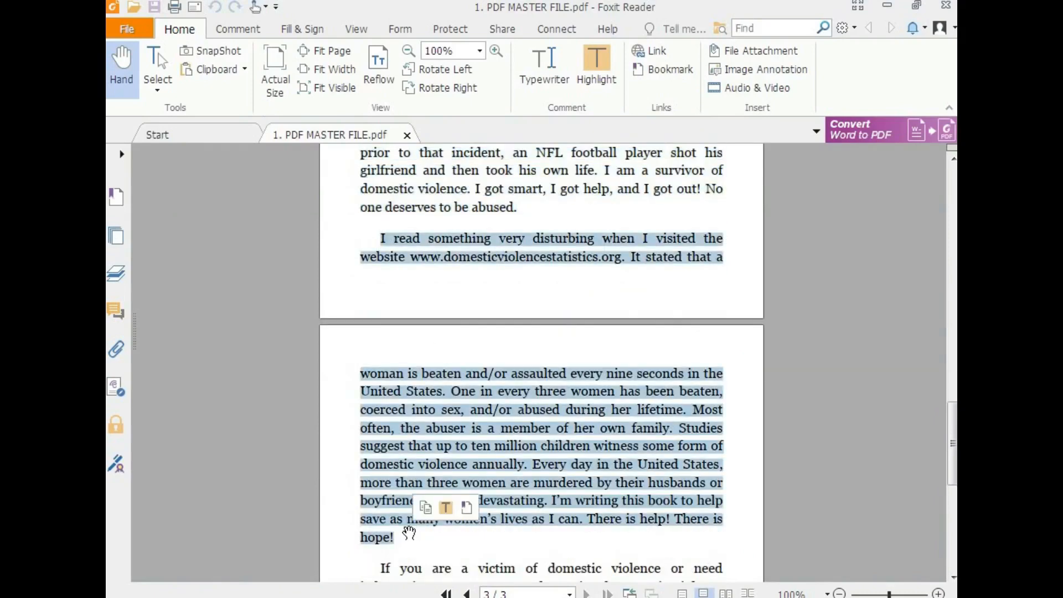
{"action": "key", "text": "ctrl+c"}
{"action": "key", "text": "alt+Tab"}
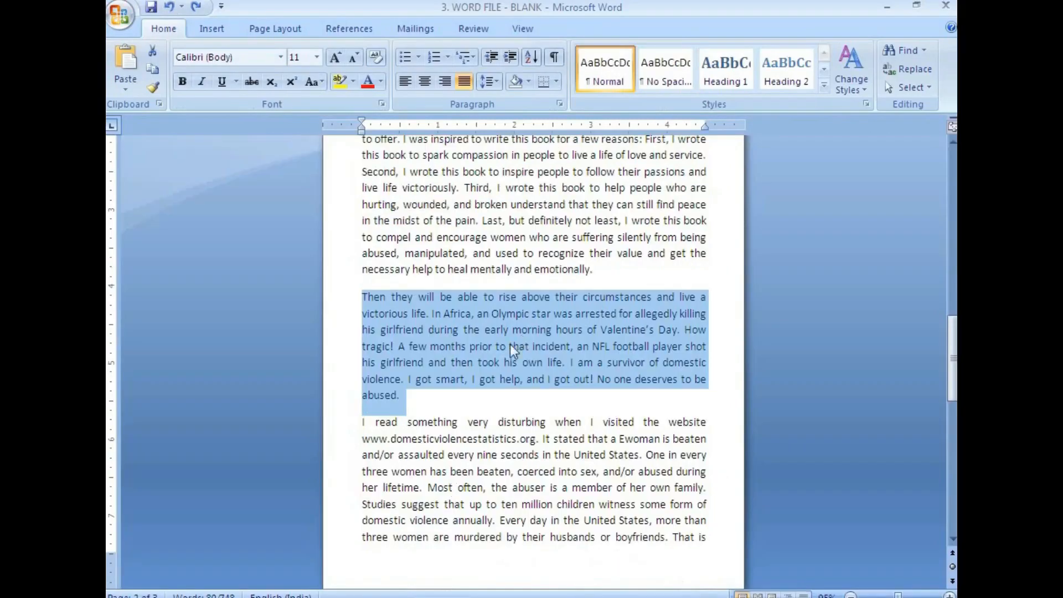
{"action": "scroll", "coordinate": [510, 344], "scroll_direction": "down", "scroll_amount": 4}
{"action": "left_click_drag", "start_coordinate": [359, 306], "coordinate": [531, 474]}
{"action": "scroll", "coordinate": [467, 348], "scroll_direction": "down", "scroll_amount": 1}
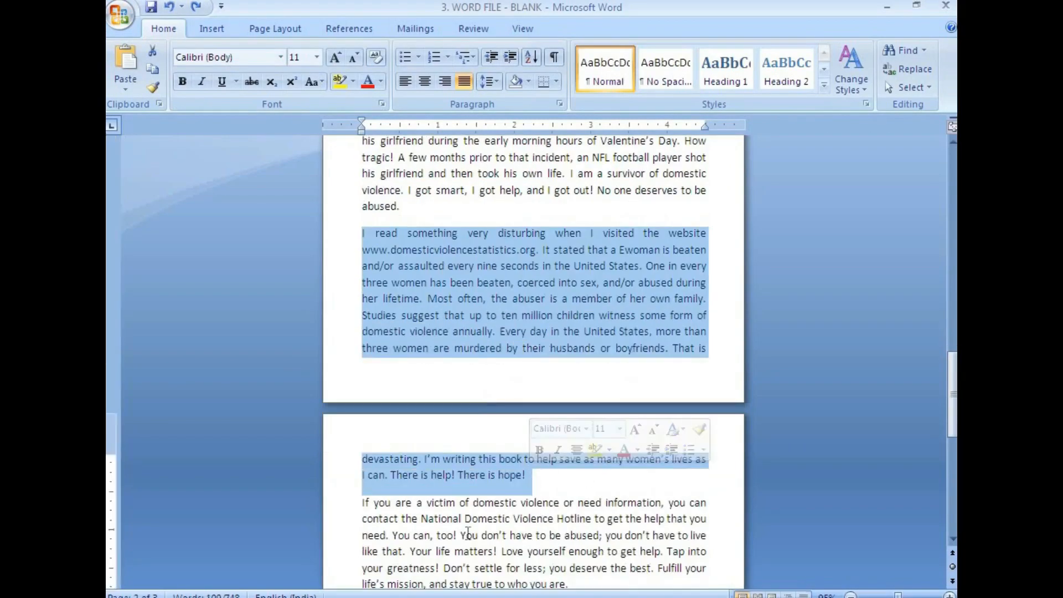
Compare the extent of the Introduction's last paragraph, starting "If you are a victim", in the master PDF and the Word manuscript.
{"action": "key", "text": "alt+Tab"}
{"action": "scroll", "coordinate": [505, 323], "scroll_direction": "down", "scroll_amount": 6}
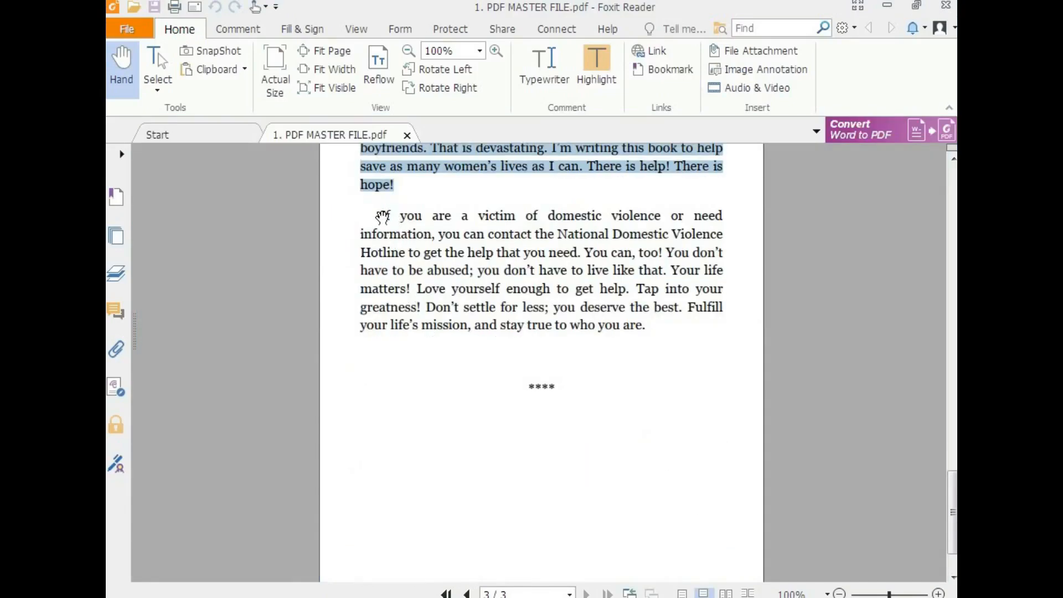
{"action": "left_click_drag", "start_coordinate": [380, 216], "coordinate": [643, 333]}
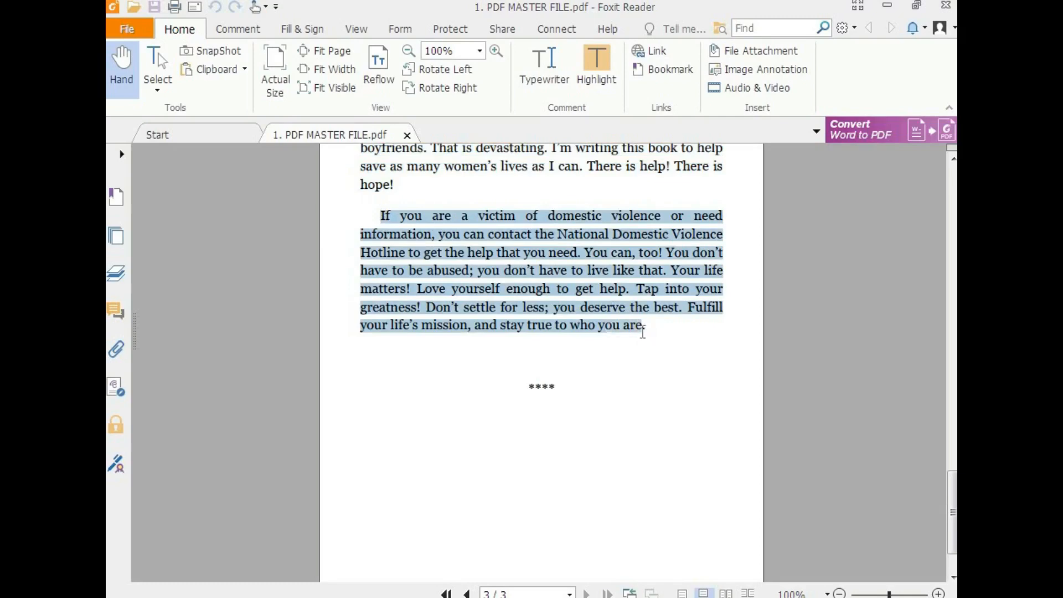
{"action": "key", "text": "alt+Tab"}
{"action": "scroll", "coordinate": [454, 341], "scroll_direction": "down", "scroll_amount": 4}
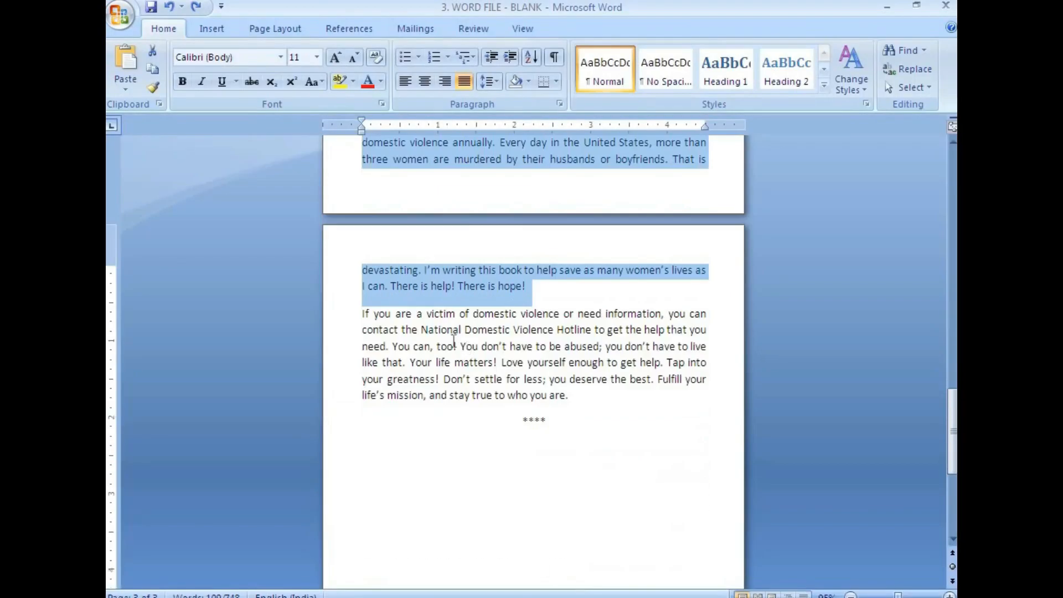
{"action": "left_click_drag", "start_coordinate": [360, 313], "coordinate": [586, 394]}
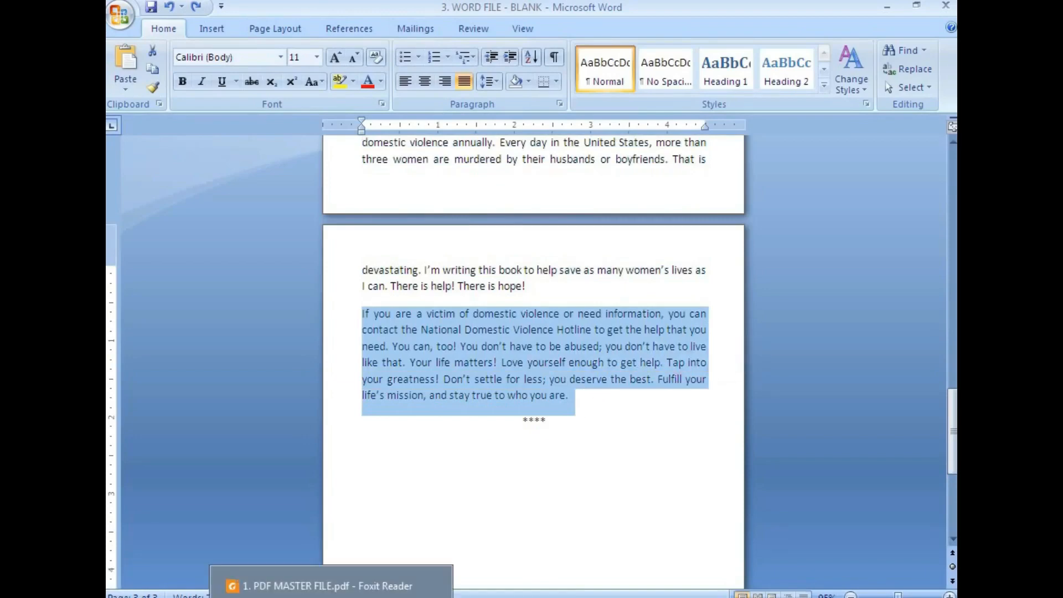
{"action": "left_click", "coordinate": [332, 595]}
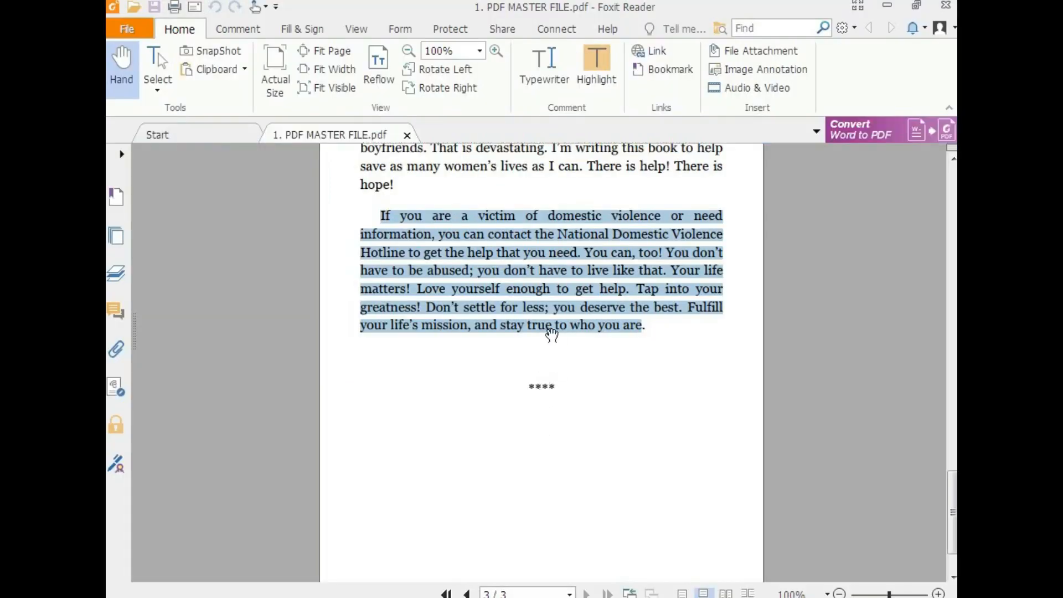
{"action": "key", "text": "alt+Tab"}
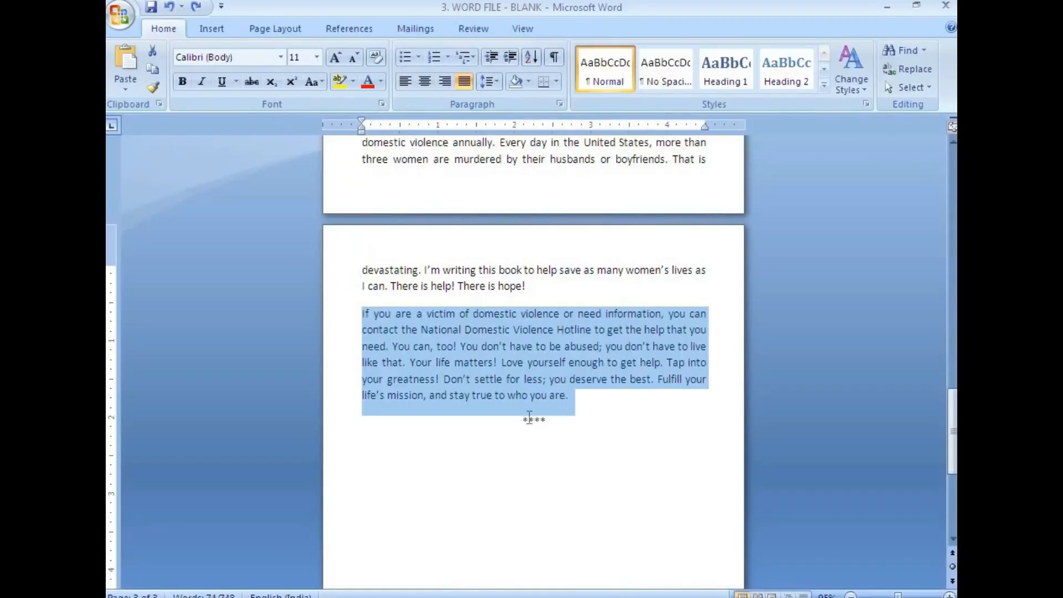
Insert a blank line between the Introduction's last paragraph and the closing asterisks in Word.
{"action": "left_click", "coordinate": [576, 397]}
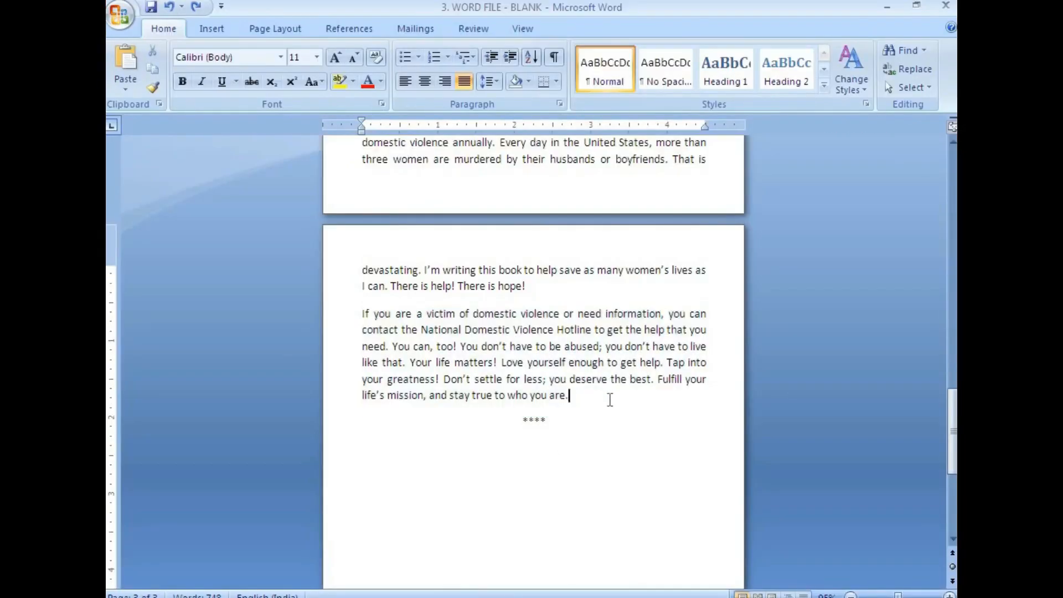
{"action": "key", "text": "Return"}
{"action": "key", "text": "ctrl+z"}
Check the spacing in the master PDF, insert a blank line above the closing asterisks of the Acknowledgments in Word, and save the document.
{"action": "scroll", "coordinate": [554, 391], "scroll_direction": "up", "scroll_amount": 15}
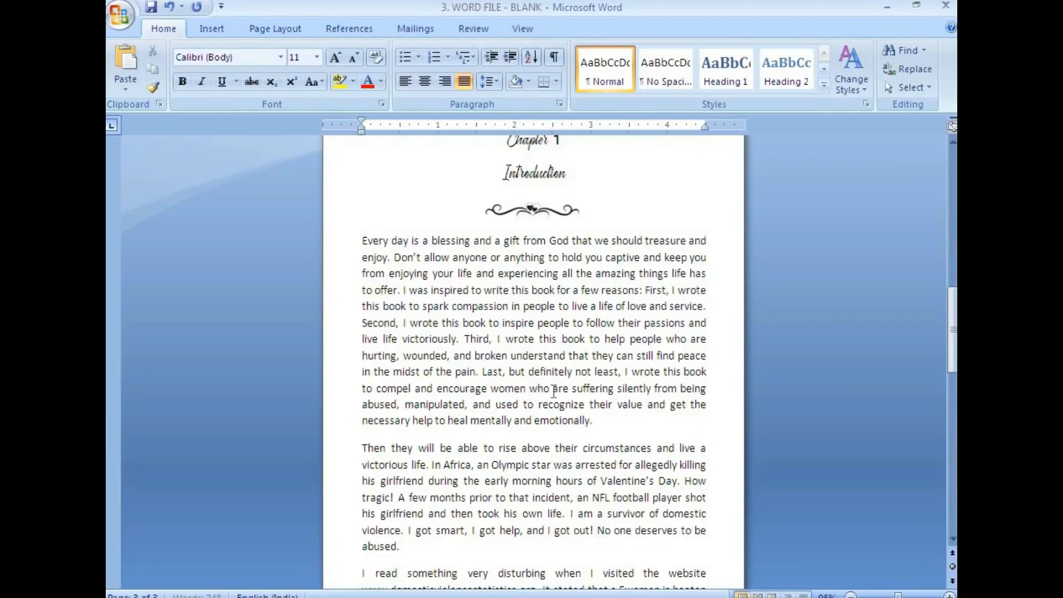
{"action": "left_click", "coordinate": [517, 388]}
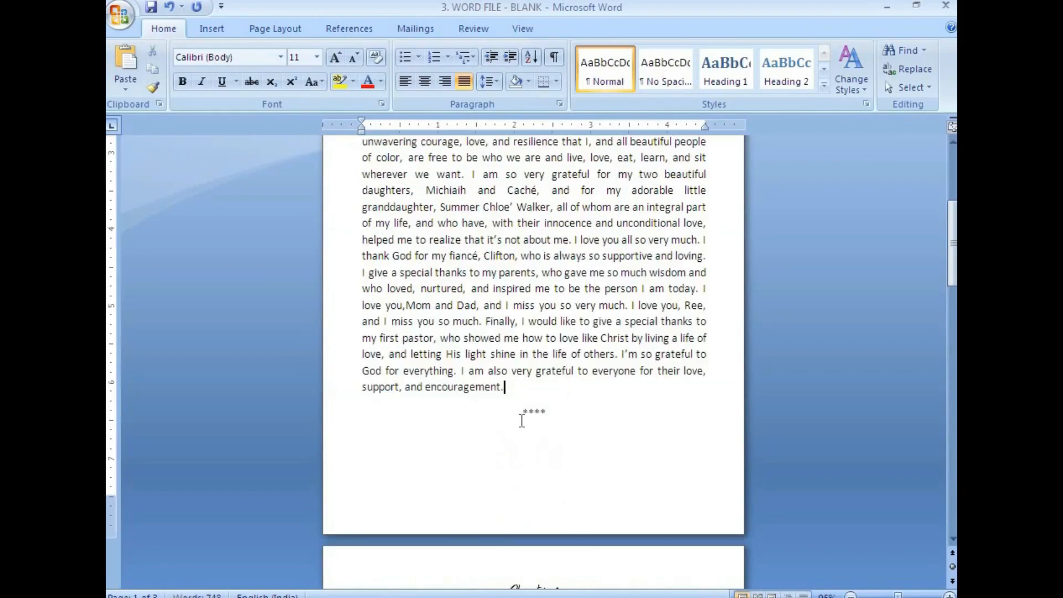
{"action": "key", "text": "alt+Tab"}
{"action": "scroll", "coordinate": [532, 360], "scroll_direction": "up", "scroll_amount": 10}
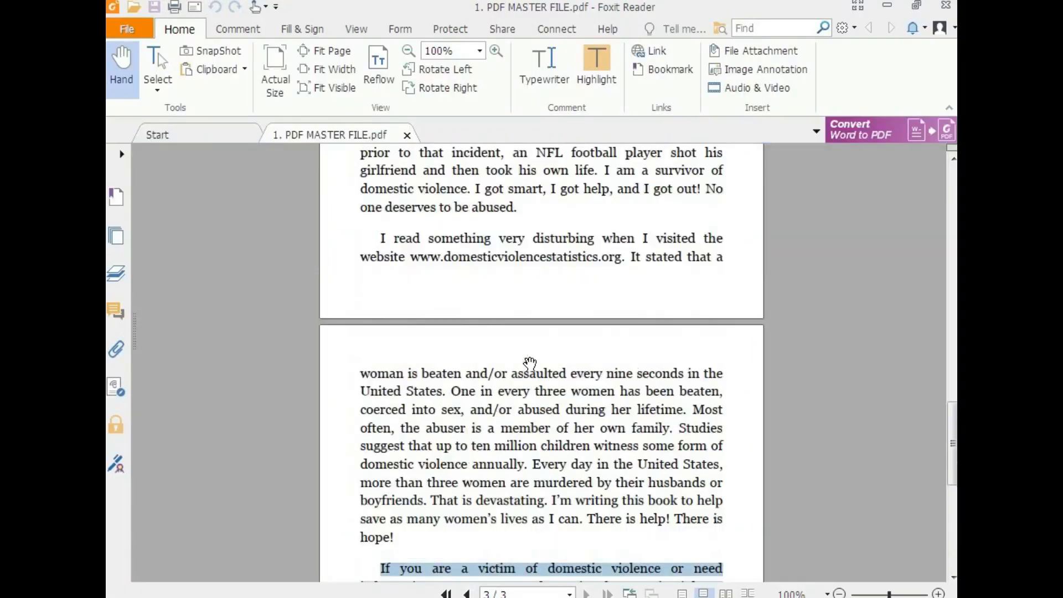
{"action": "scroll", "coordinate": [532, 357], "scroll_direction": "up", "scroll_amount": 5}
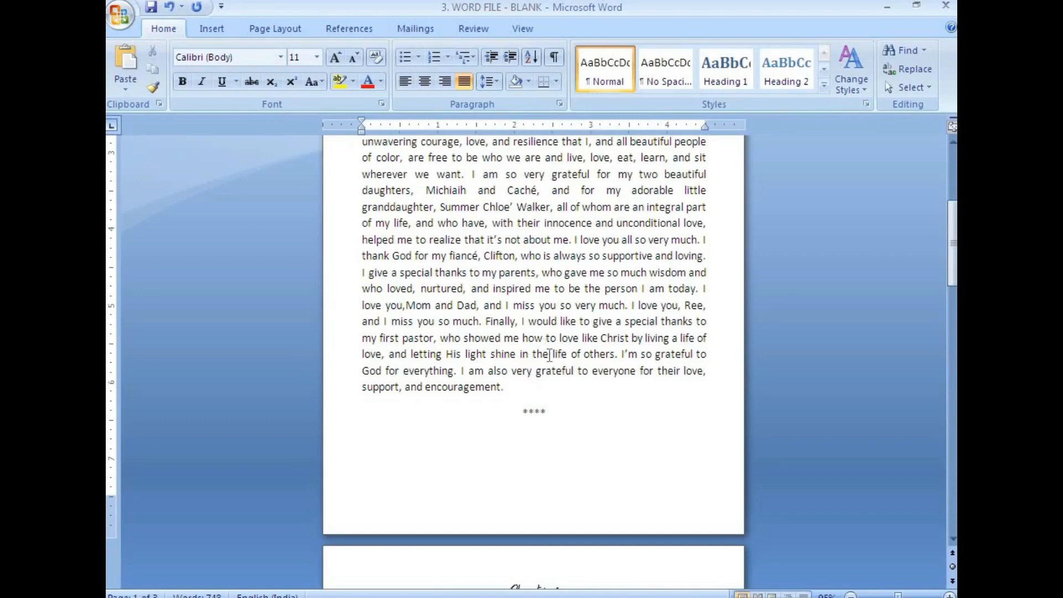
{"action": "key", "text": "Return"}
{"action": "scroll", "coordinate": [549, 350], "scroll_direction": "up", "scroll_amount": 5}
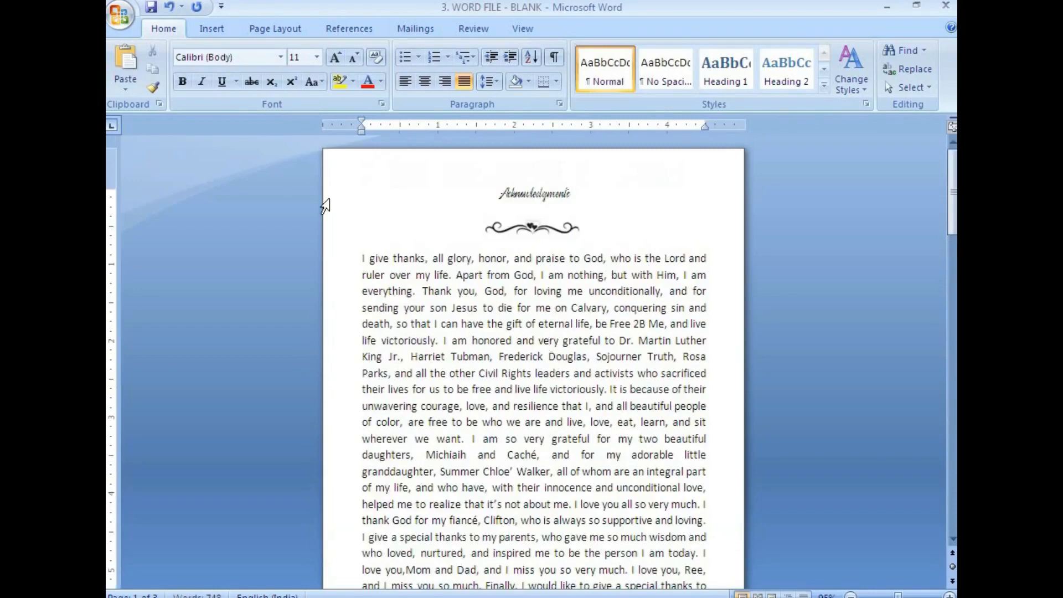
{"action": "left_click", "coordinate": [150, 9]}
Examine the body text styling of the Acknowledgments and the Introduction in the master PDF.
{"action": "left_click", "coordinate": [356, 261]}
{"action": "key", "text": "alt+Tab"}
{"action": "scroll", "coordinate": [471, 328], "scroll_direction": "up", "scroll_amount": 1}
{"action": "scroll", "coordinate": [483, 327], "scroll_direction": "up", "scroll_amount": 5}
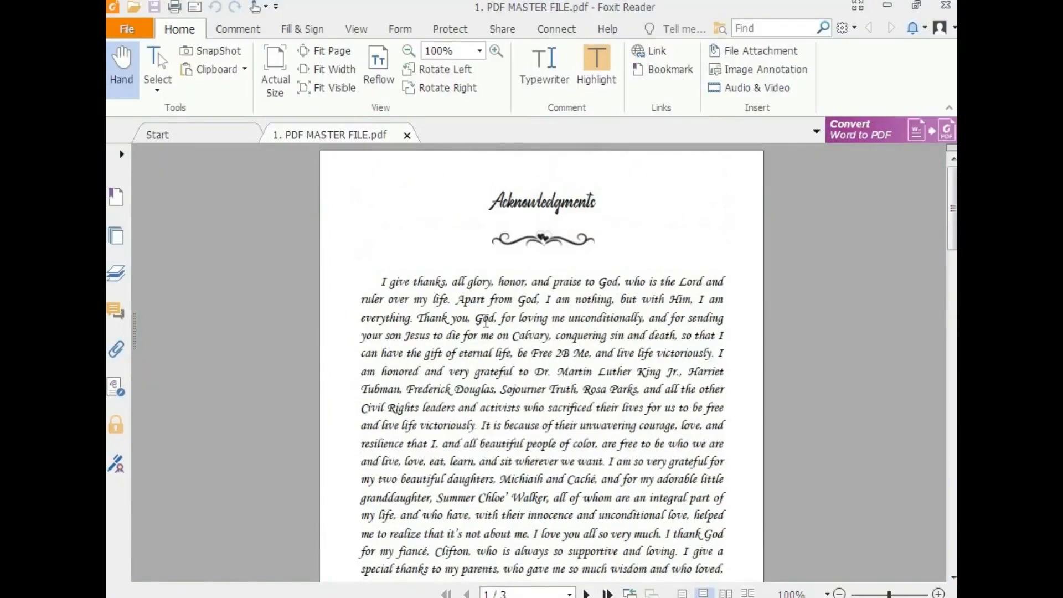
{"action": "scroll", "coordinate": [481, 329], "scroll_direction": "down", "scroll_amount": 15}
{"action": "scroll", "coordinate": [480, 331], "scroll_direction": "down", "scroll_amount": 2}
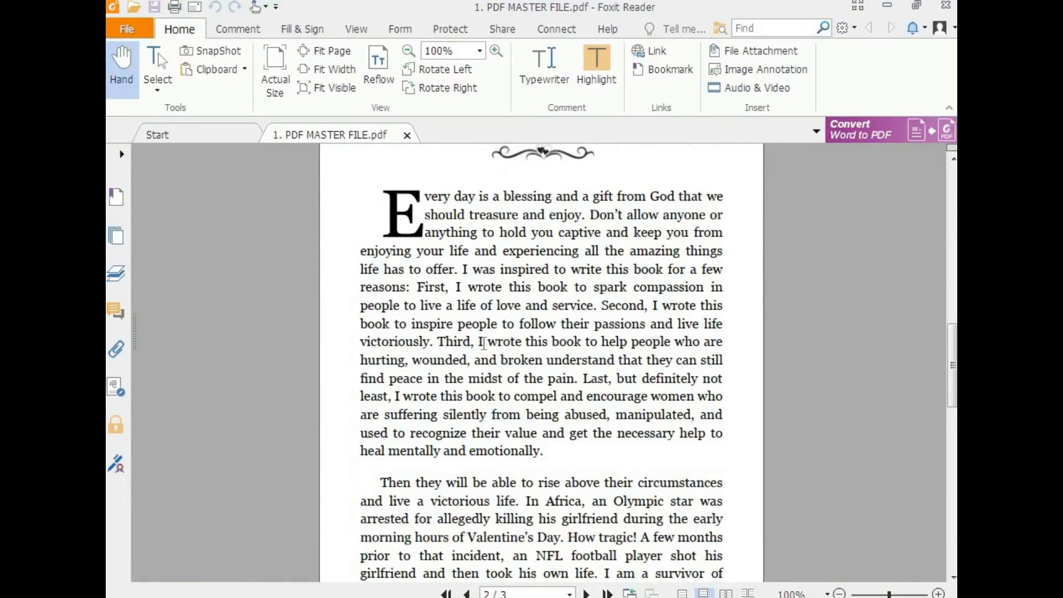
{"action": "left_click_drag", "start_coordinate": [424, 197], "coordinate": [498, 306]}
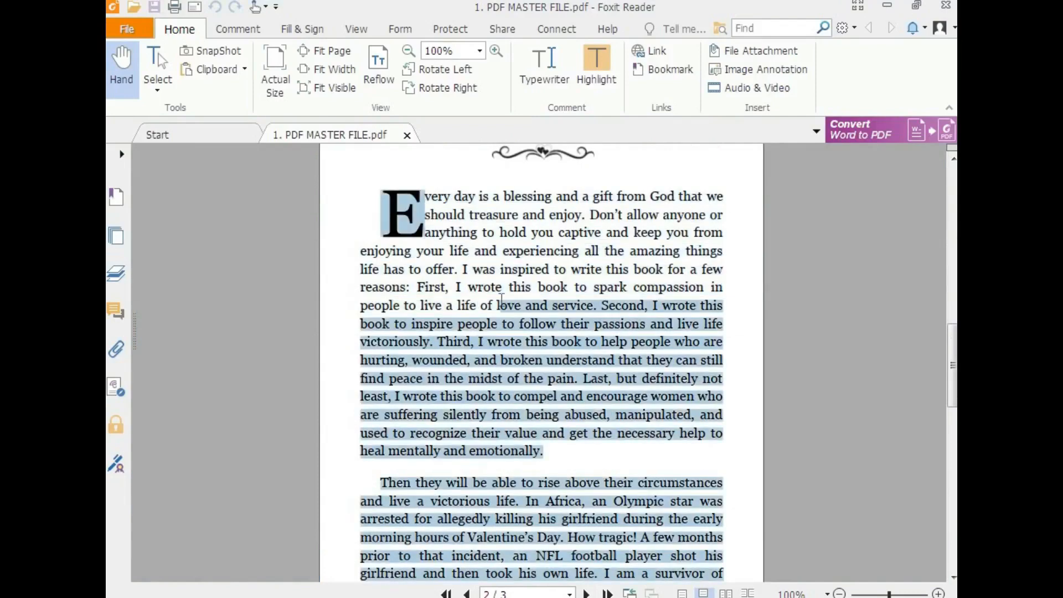
{"action": "scroll", "coordinate": [513, 352], "scroll_direction": "up", "scroll_amount": 12}
{"action": "scroll", "coordinate": [510, 346], "scroll_direction": "up", "scroll_amount": 5}
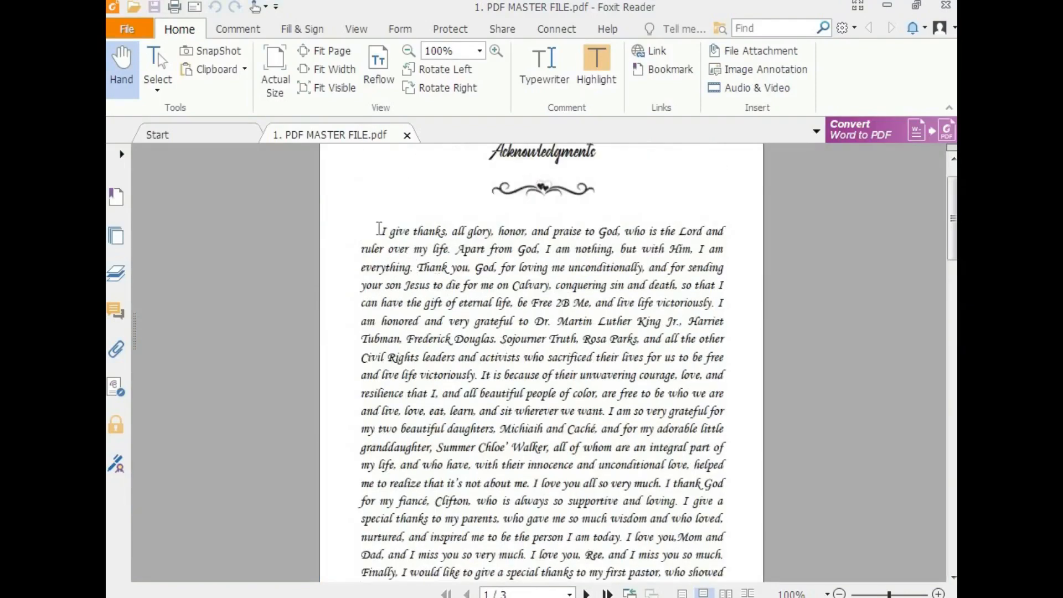
{"action": "left_click_drag", "start_coordinate": [378, 228], "coordinate": [670, 541]}
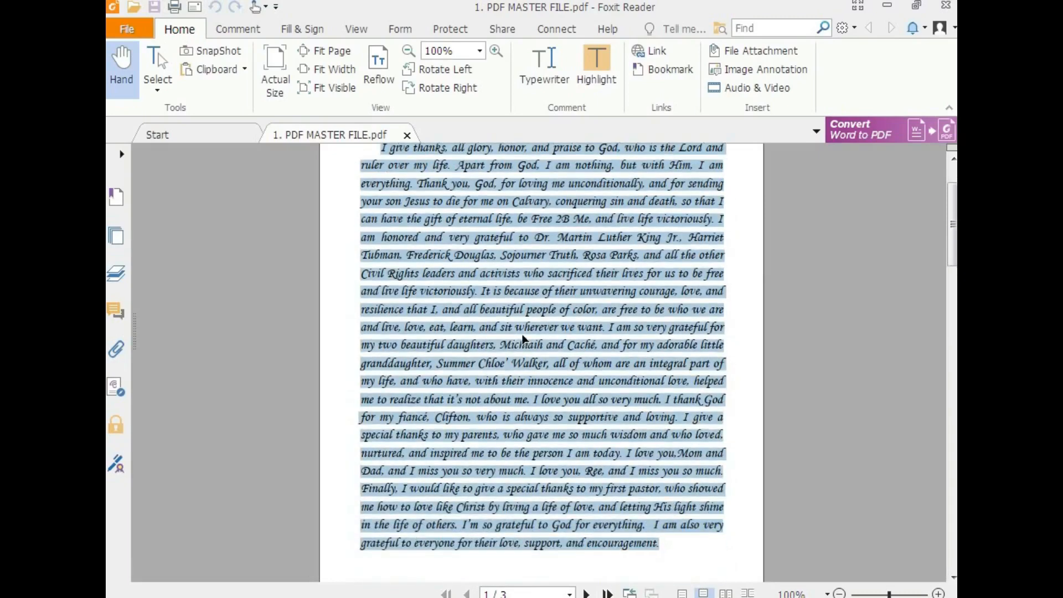
{"action": "scroll", "coordinate": [525, 339], "scroll_direction": "up", "scroll_amount": 4}
{"action": "left_click", "coordinate": [479, 336]}
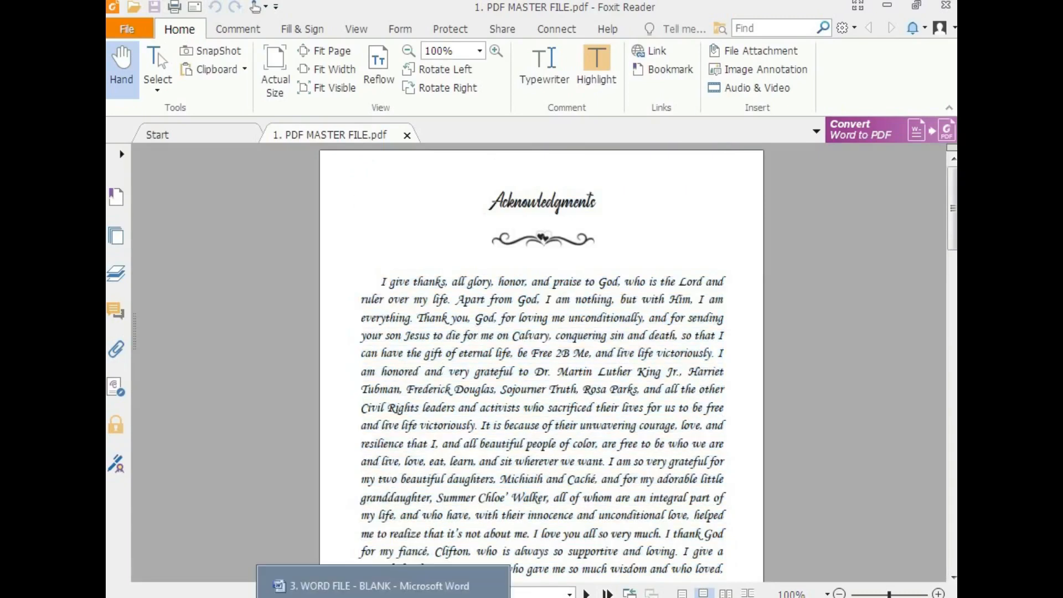
Set the font of the Acknowledgments body paragraph in Word to Monotype Corsiva.
{"action": "left_click", "coordinate": [373, 591]}
{"action": "left_click_drag", "start_coordinate": [360, 255], "coordinate": [547, 452]}
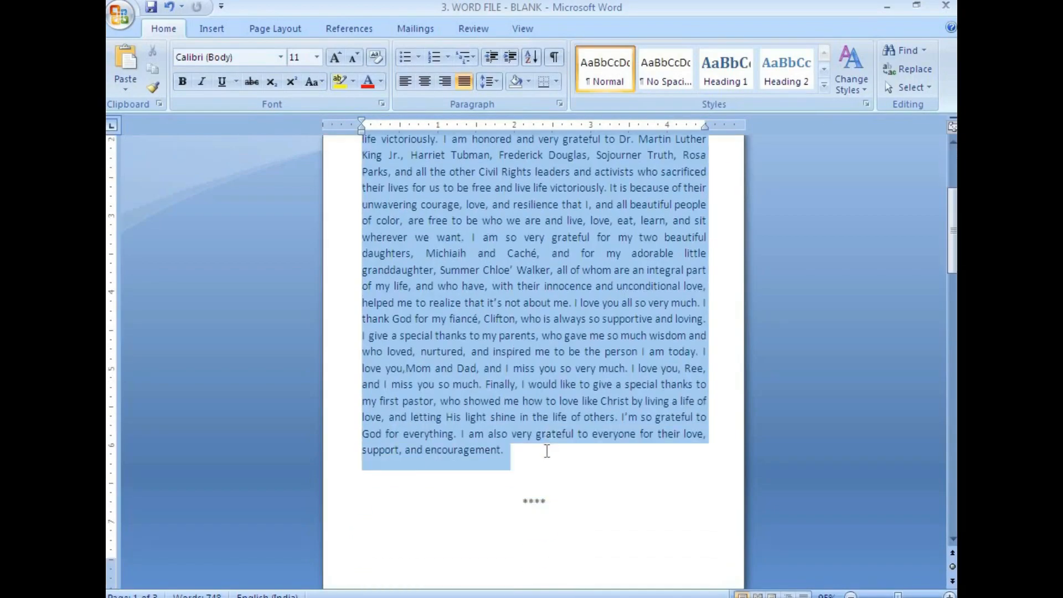
{"action": "left_click", "coordinate": [280, 57]}
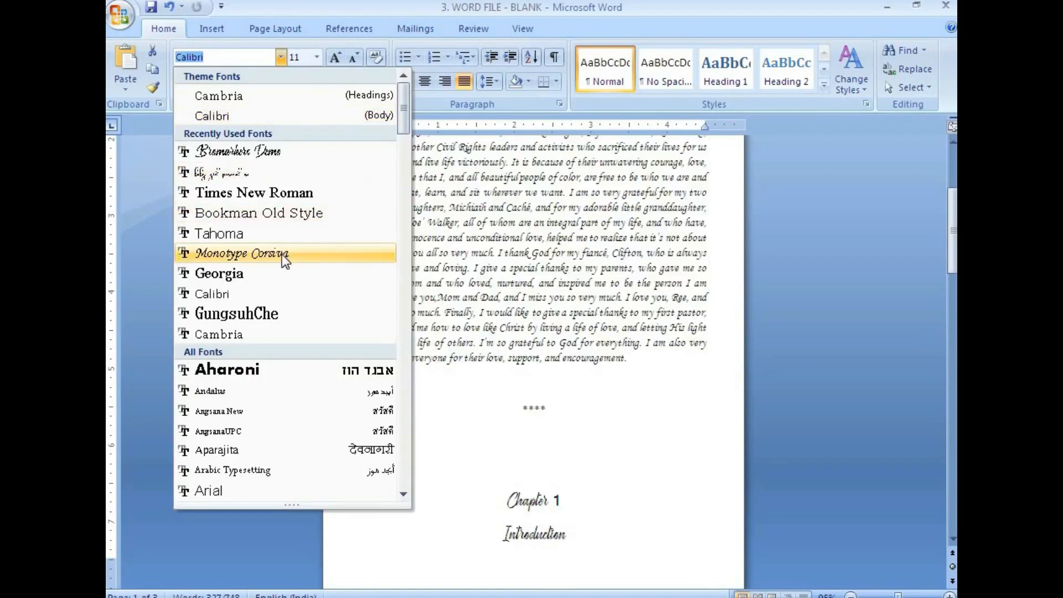
{"action": "left_click", "coordinate": [281, 255]}
{"action": "scroll", "coordinate": [546, 267], "scroll_direction": "up", "scroll_amount": 4}
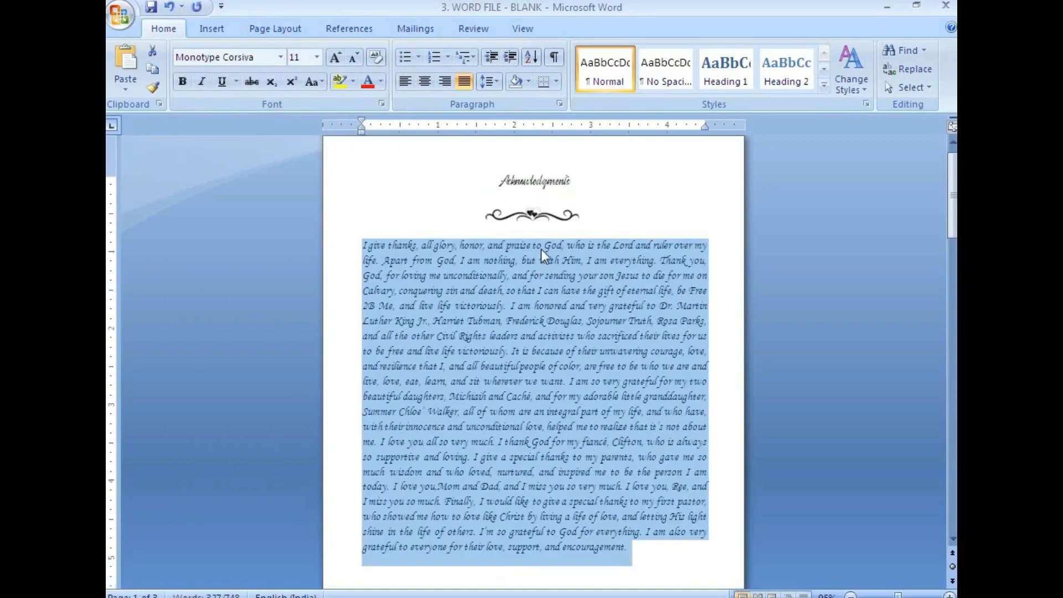
{"action": "left_click", "coordinate": [553, 328]}
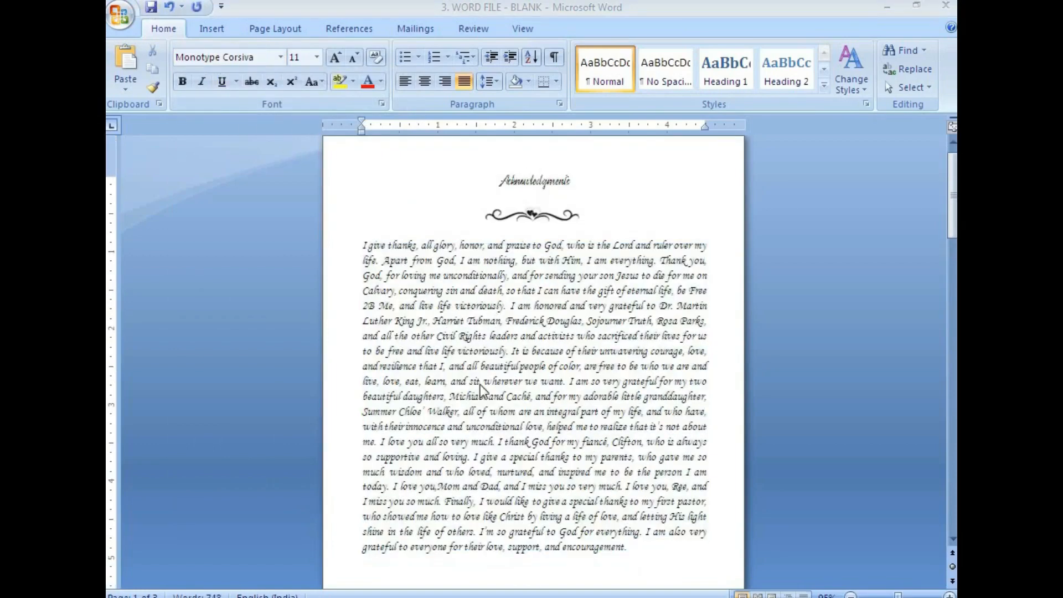
Compare where the first line of the Acknowledgments paragraph breaks in the master PDF and in Word.
{"action": "left_click", "coordinate": [468, 597]}
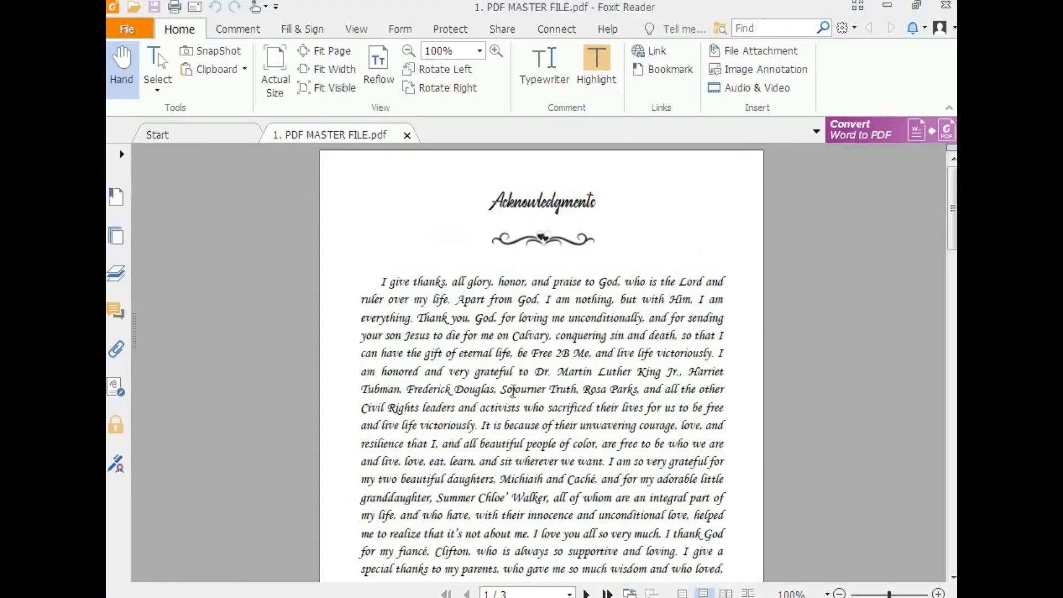
{"action": "left_click_drag", "start_coordinate": [381, 282], "coordinate": [726, 281]}
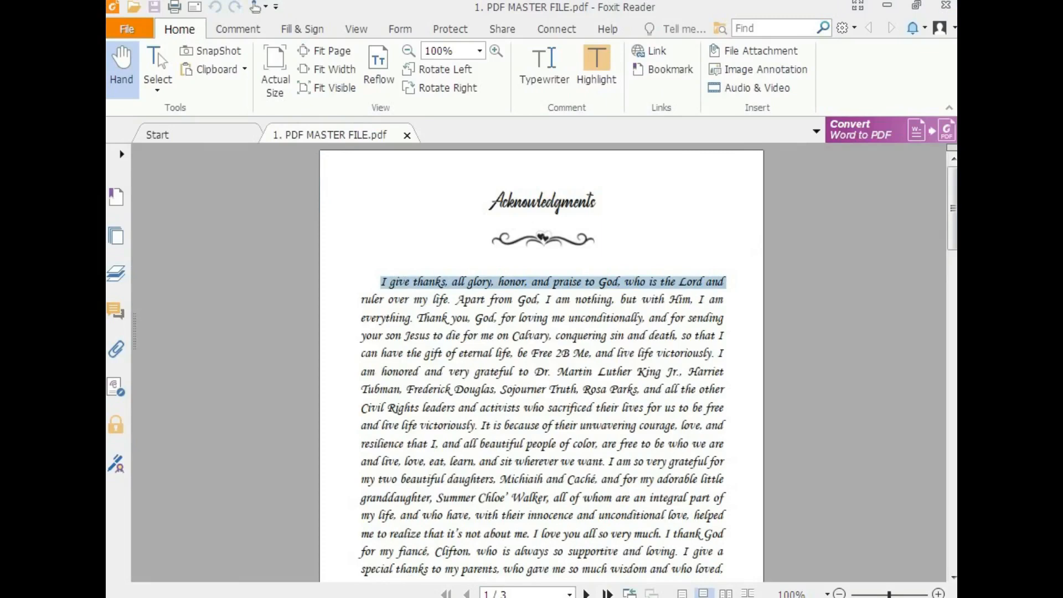
{"action": "left_click", "coordinate": [437, 597]}
{"action": "left_click_drag", "start_coordinate": [362, 246], "coordinate": [709, 244]}
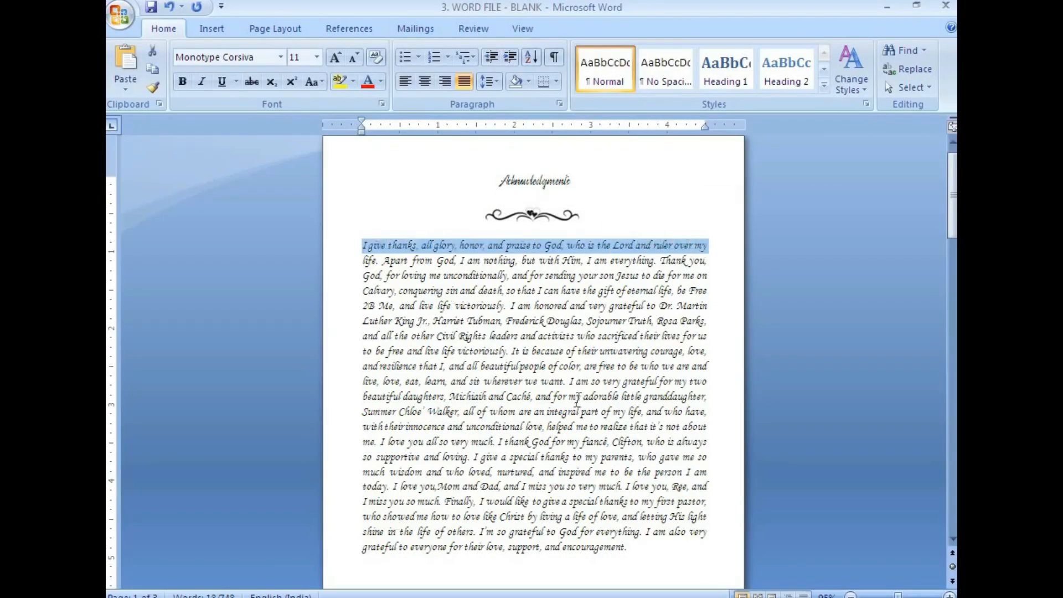
Set the font size of the whole Acknowledgments body paragraph to 12, then increase it to 12.5.
{"action": "left_click_drag", "start_coordinate": [363, 245], "coordinate": [636, 554]}
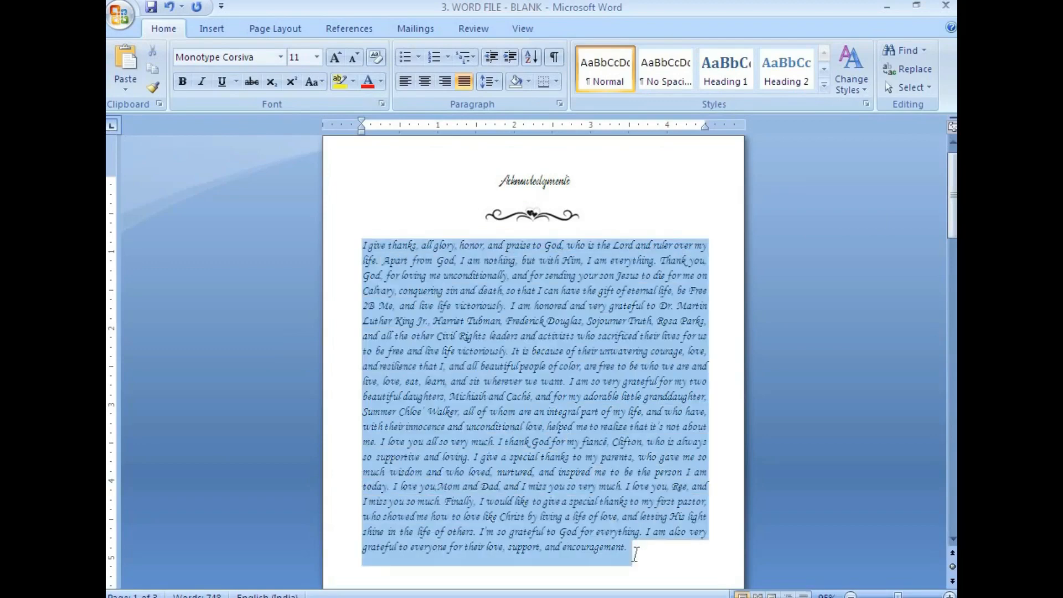
{"action": "left_click", "coordinate": [317, 58]}
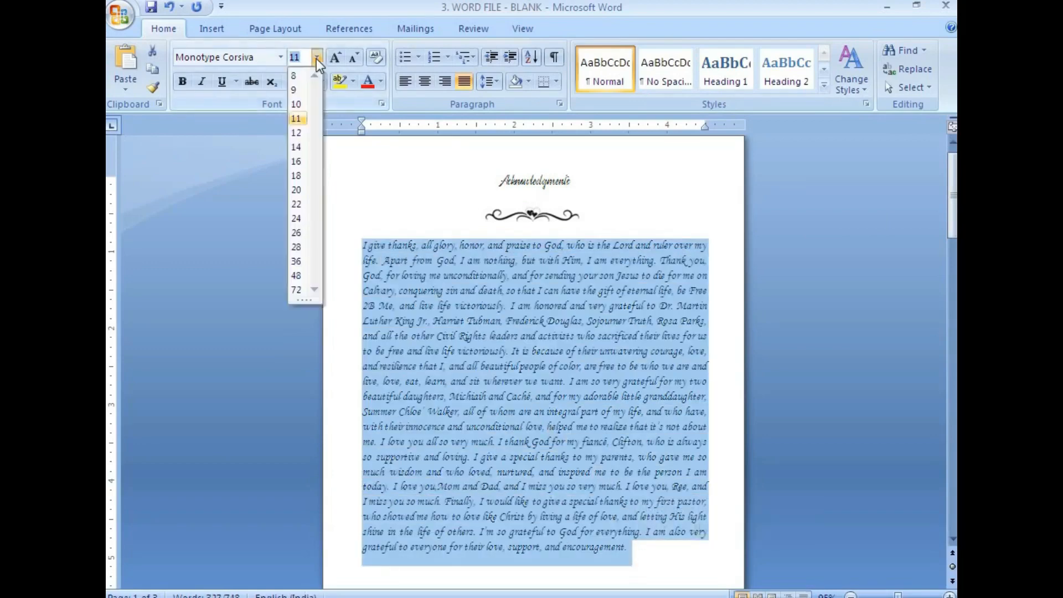
{"action": "left_click", "coordinate": [298, 132]}
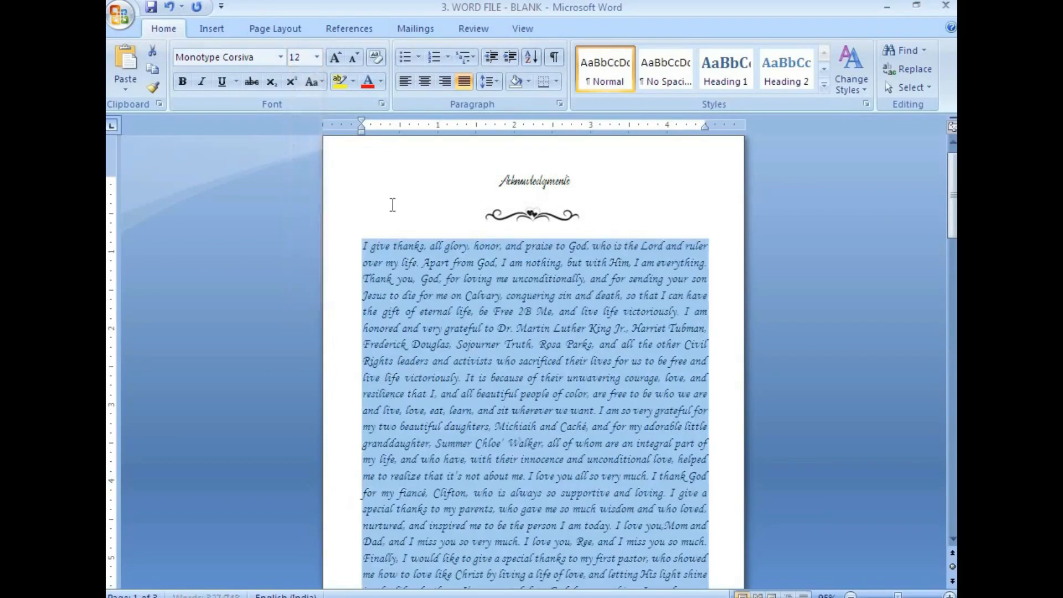
{"action": "left_click", "coordinate": [302, 57]}
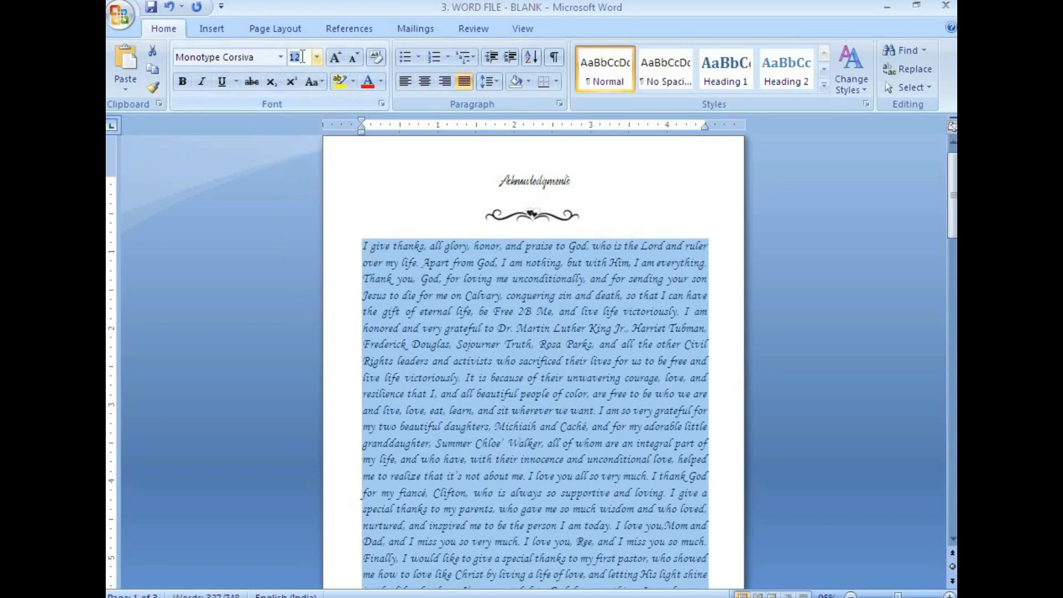
{"action": "type", "text": "12"}
{"action": "key", "text": "Return"}
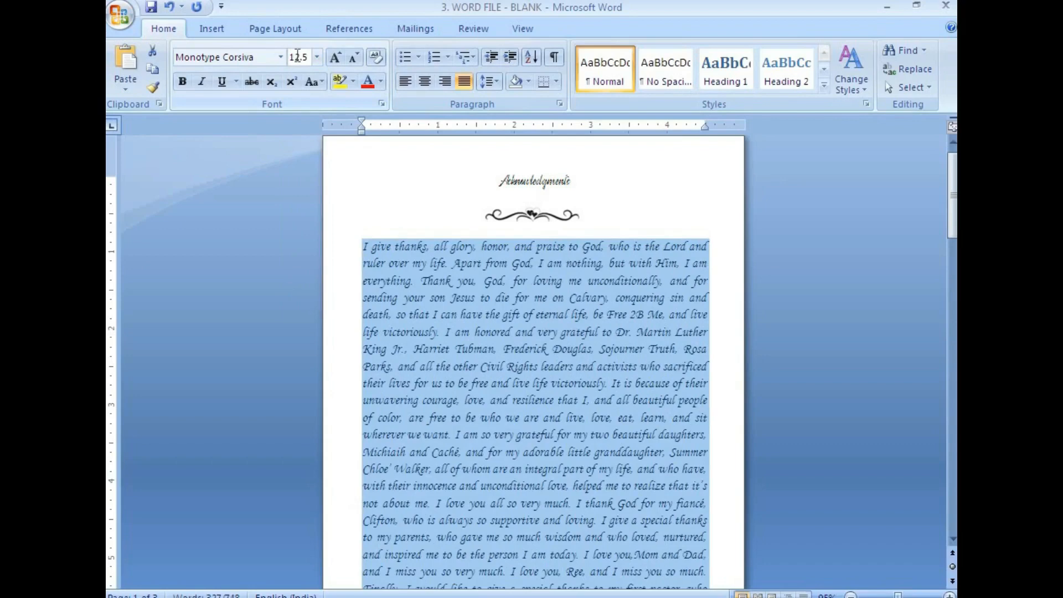
Check the Acknowledgments paragraph's indent in the master PDF and give its Word version a 0.25-inch first-line indent.
{"action": "left_click", "coordinate": [362, 248]}
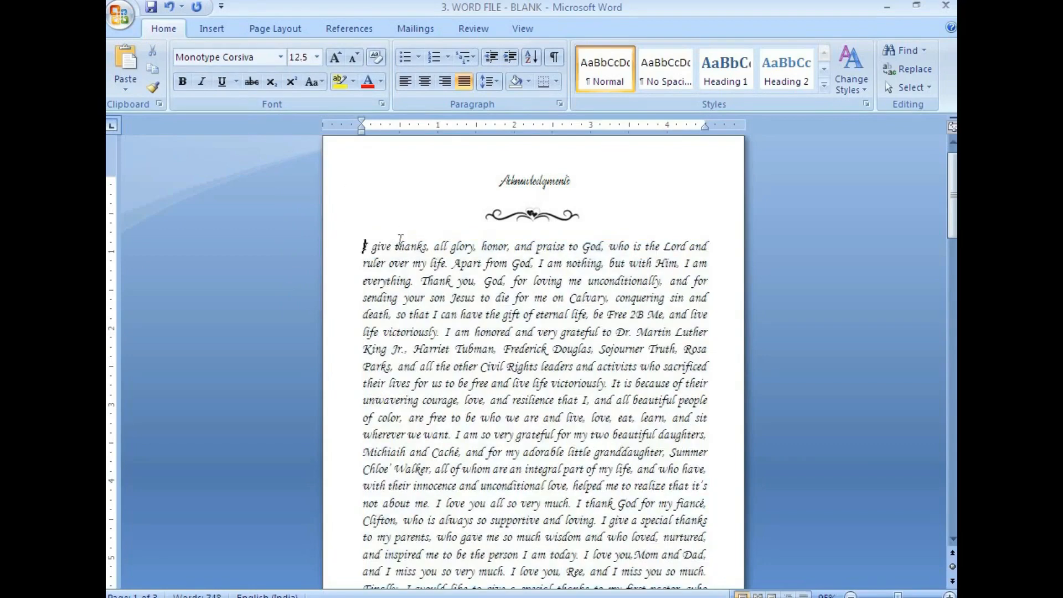
{"action": "key", "text": "Tab"}
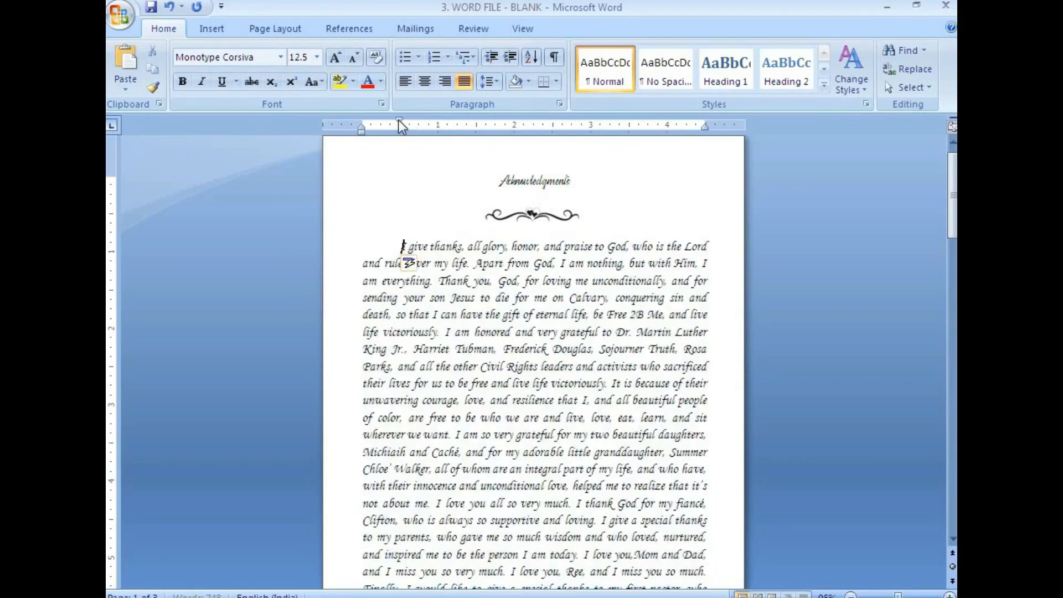
{"action": "key", "text": "alt+Tab"}
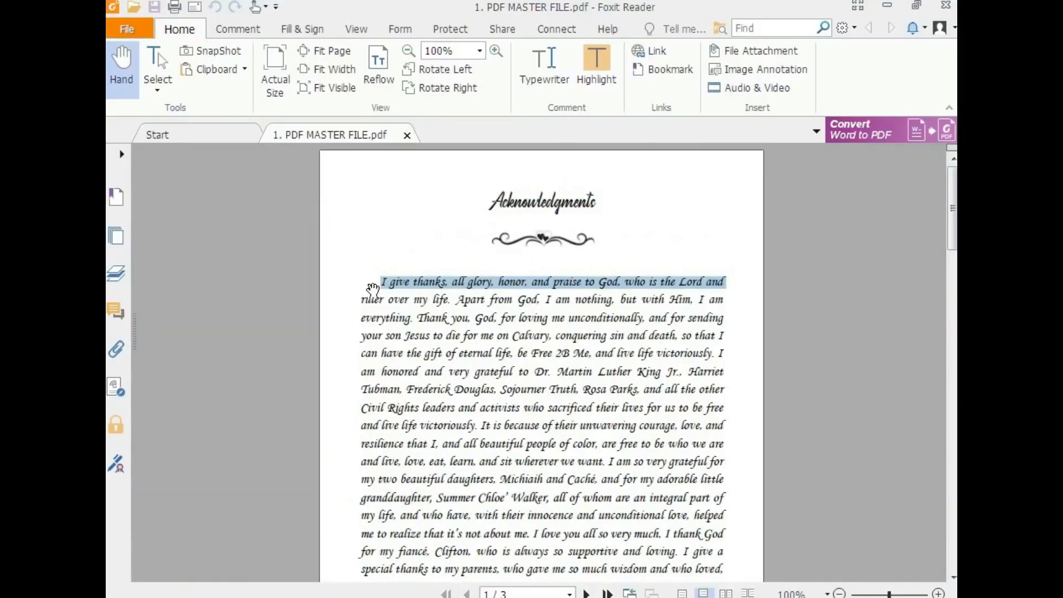
{"action": "left_click", "coordinate": [383, 282]}
{"action": "key", "text": "alt+Tab"}
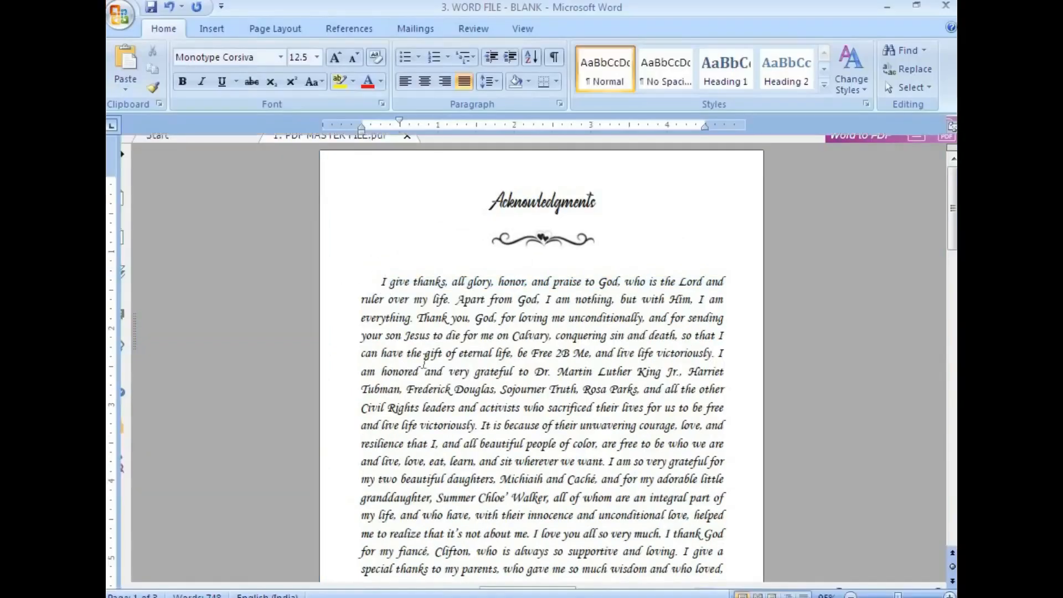
{"action": "left_click_drag", "start_coordinate": [401, 118], "coordinate": [381, 118]}
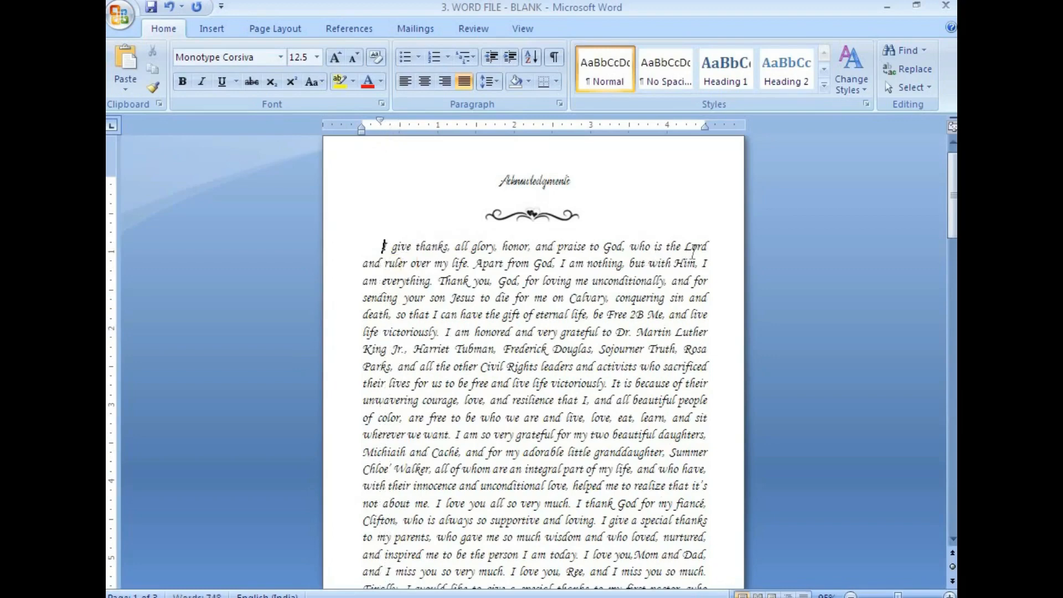
Set the font size of the whole Acknowledgments body paragraph to 12.
{"action": "left_click_drag", "start_coordinate": [381, 245], "coordinate": [468, 527]}
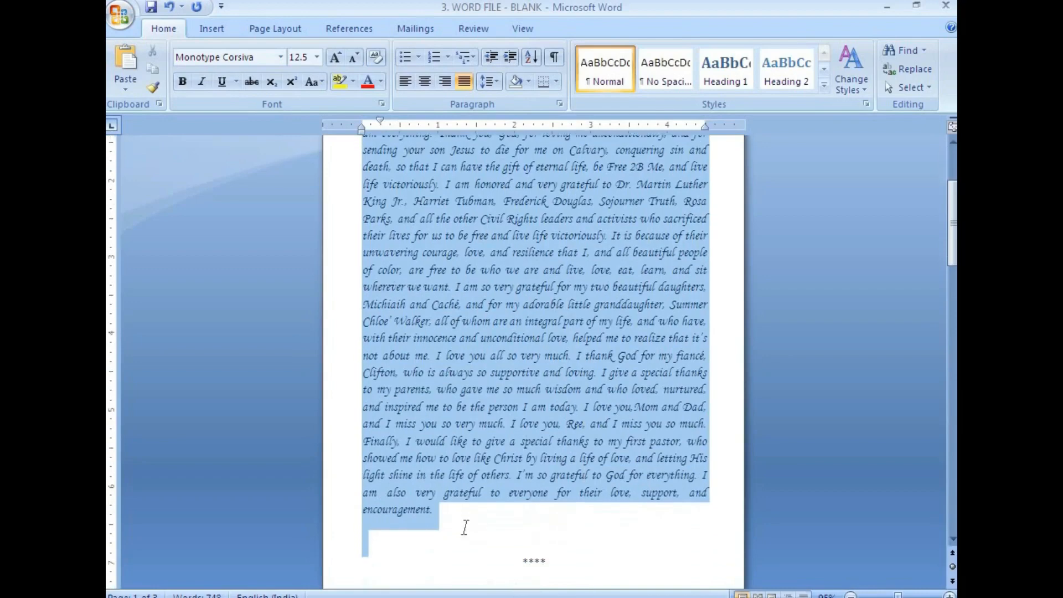
{"action": "left_click", "coordinate": [316, 58]}
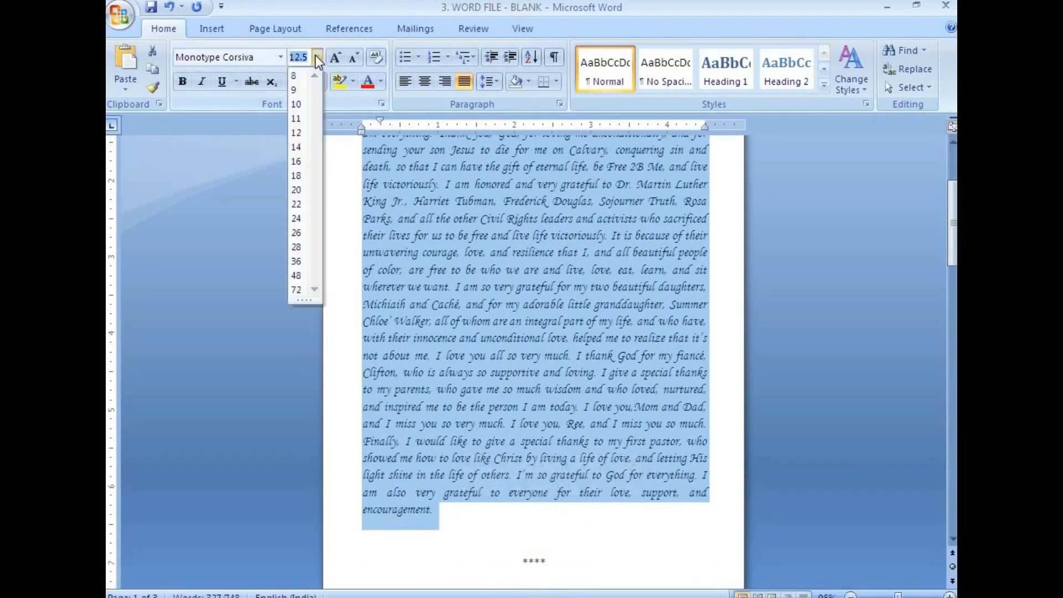
{"action": "left_click", "coordinate": [297, 135]}
{"action": "scroll", "coordinate": [536, 256], "scroll_direction": "up", "scroll_amount": 3}
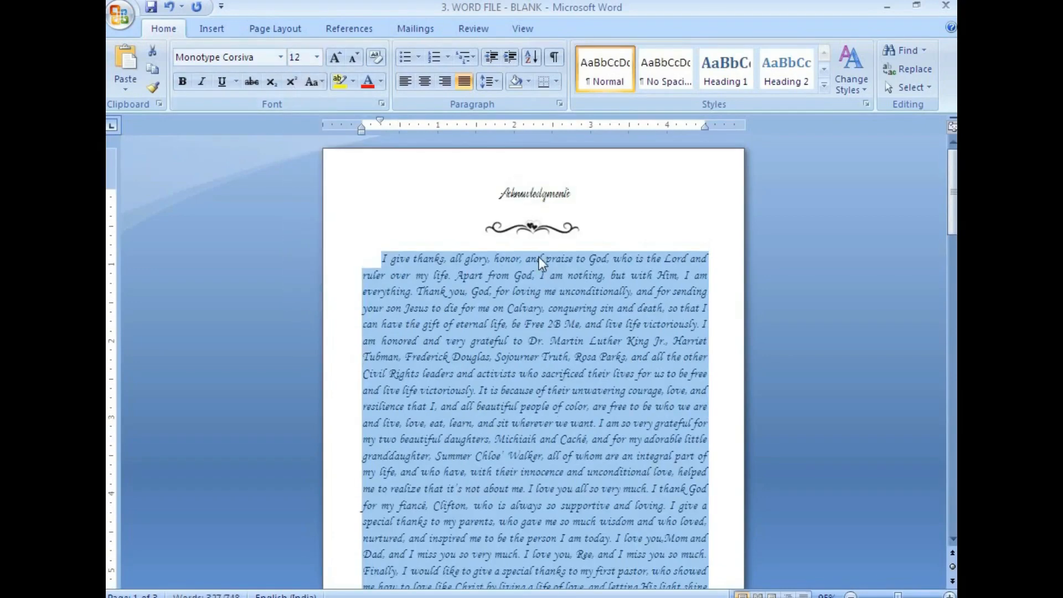
{"action": "left_click", "coordinate": [693, 262]}
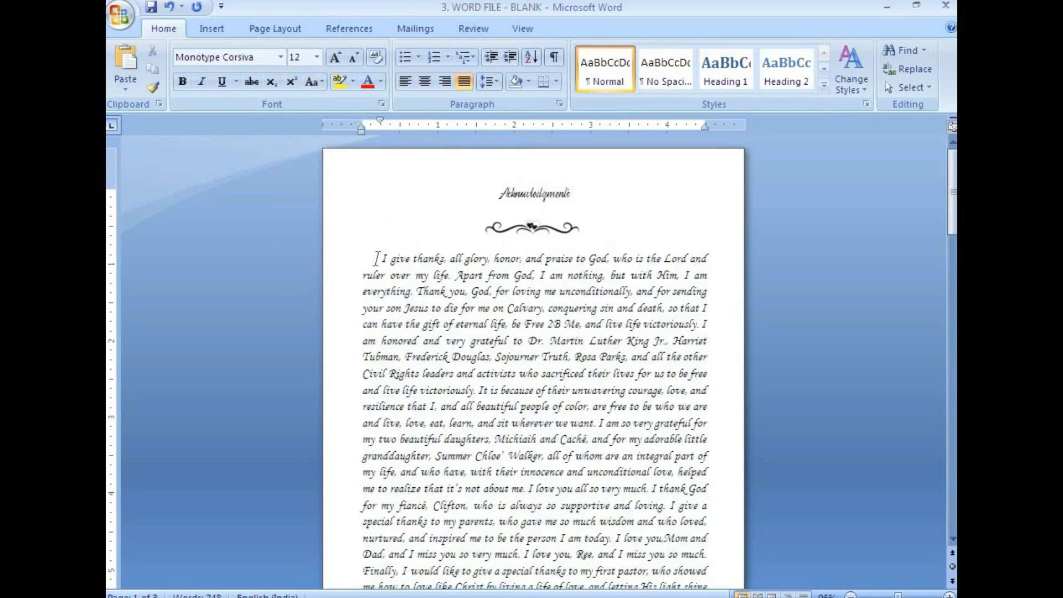
Compare the indented first line of the Acknowledgments paragraph in Word with the same line in the master PDF.
{"action": "left_click_drag", "start_coordinate": [376, 258], "coordinate": [710, 259]}
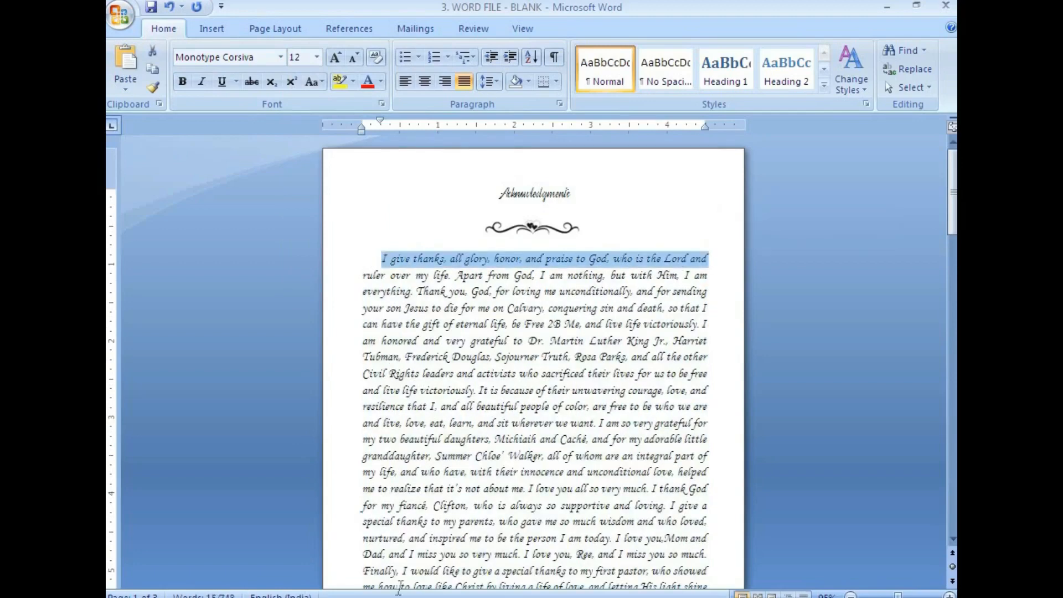
{"action": "key", "text": "alt+Tab"}
{"action": "left_click_drag", "start_coordinate": [380, 282], "coordinate": [737, 285]}
{"action": "left_click", "coordinate": [561, 379]}
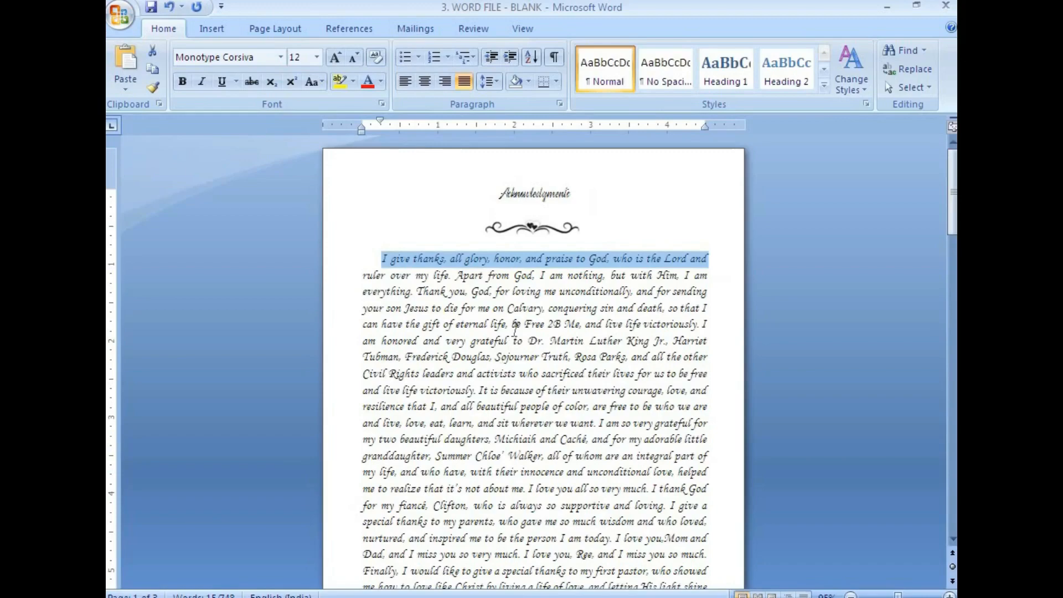
{"action": "left_click", "coordinate": [514, 329]}
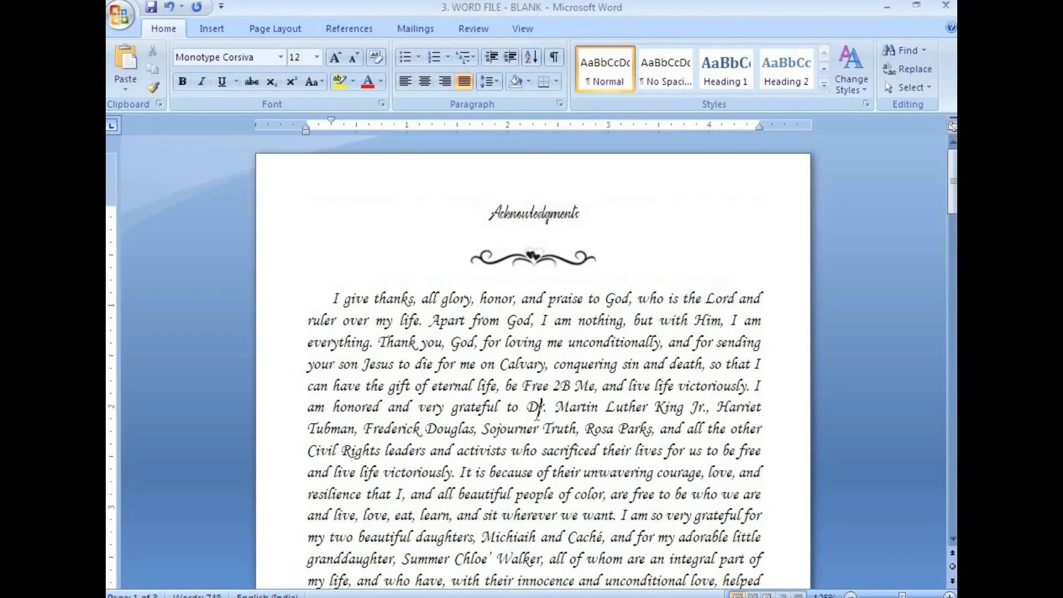
Set the font size of the Acknowledgments heading to 16.
{"action": "left_click", "coordinate": [529, 217]}
{"action": "left_click_drag", "start_coordinate": [488, 213], "coordinate": [587, 213]}
{"action": "left_click", "coordinate": [315, 58]}
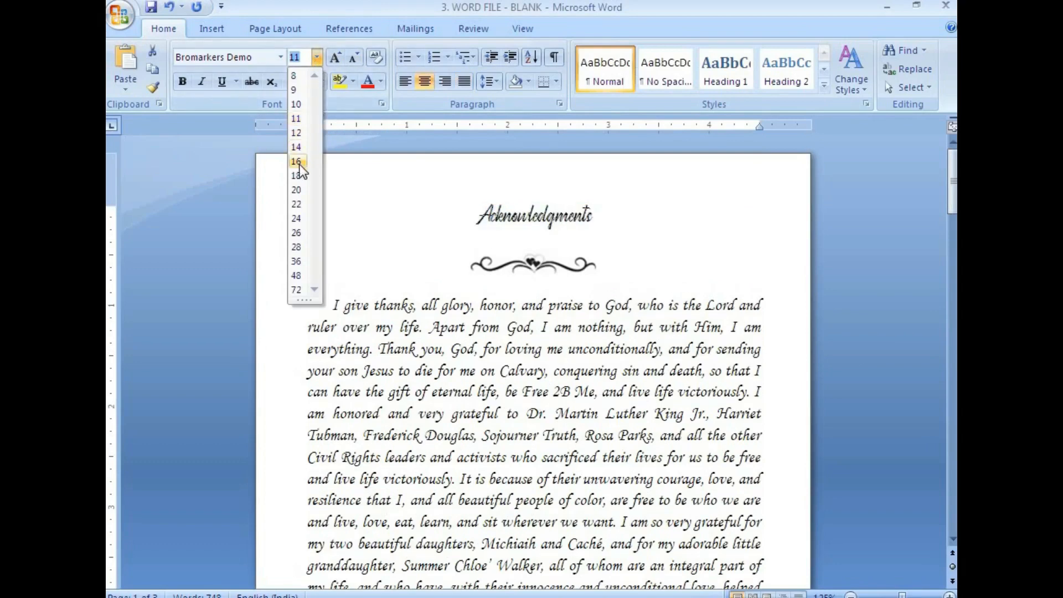
{"action": "left_click", "coordinate": [299, 165]}
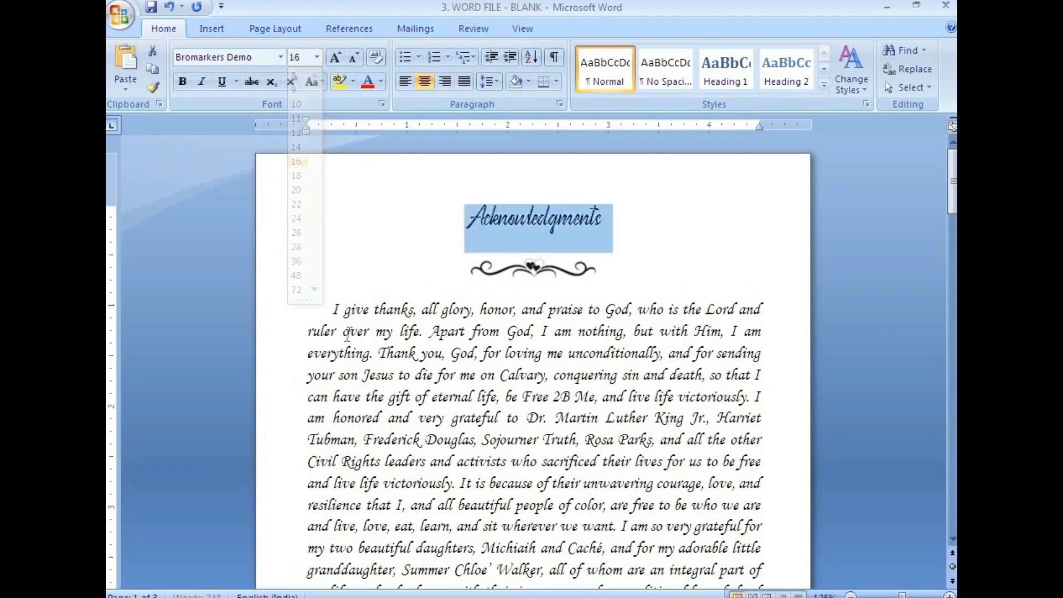
Compare the Acknowledgments heading with the master PDF and set its font size to 14 in Word.
{"action": "left_click", "coordinate": [360, 597]}
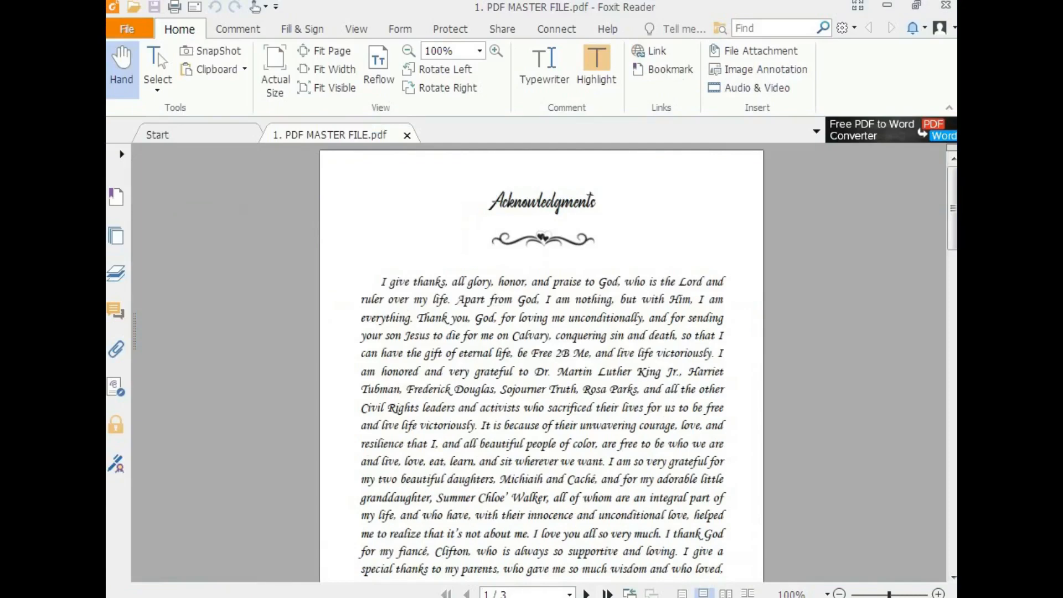
{"action": "left_click", "coordinate": [332, 596]}
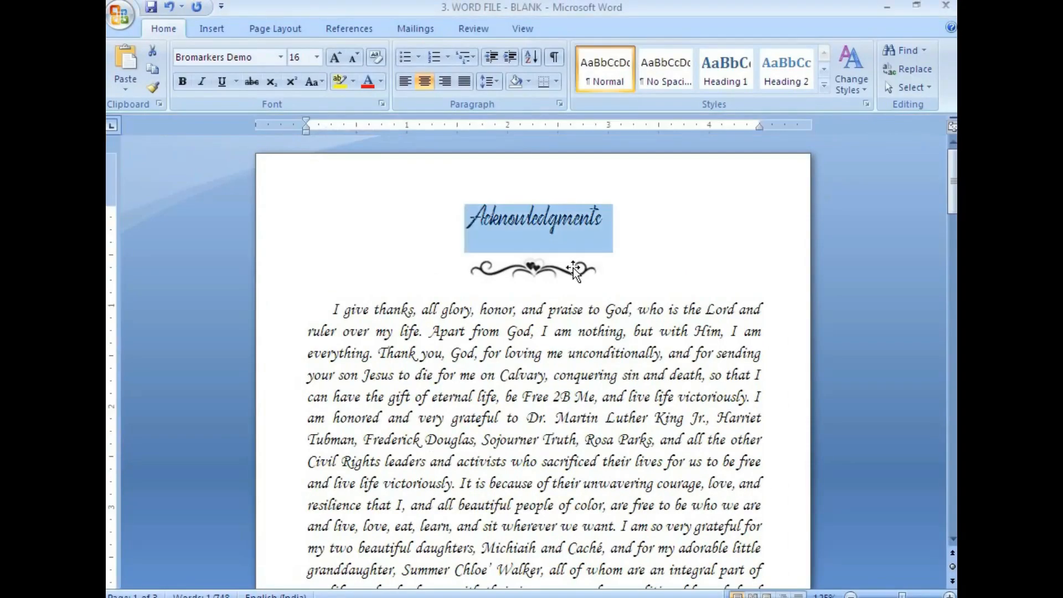
{"action": "key", "text": "alt+Tab"}
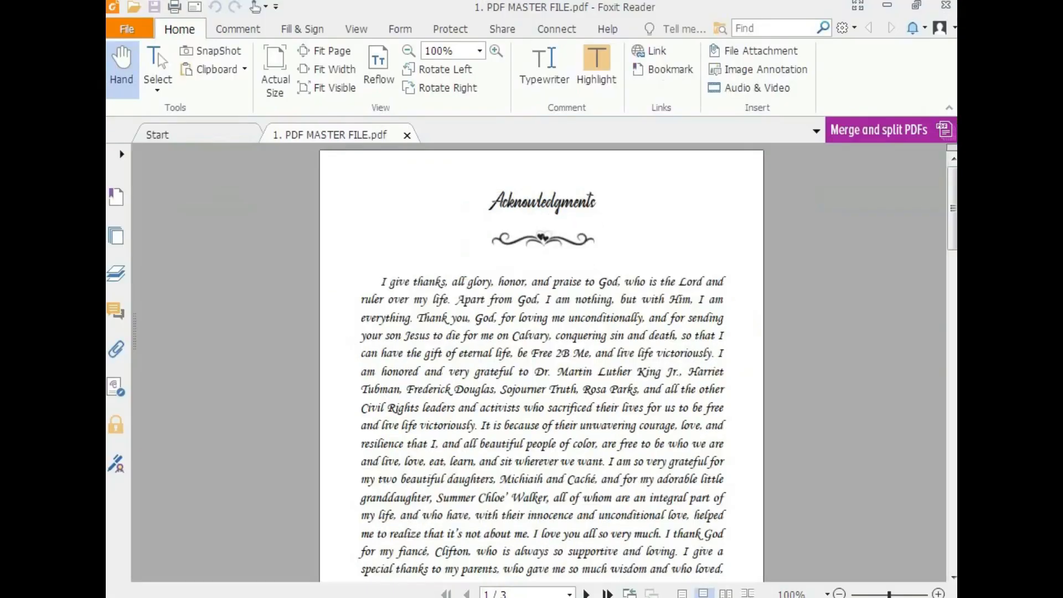
{"action": "key", "text": "alt+Tab"}
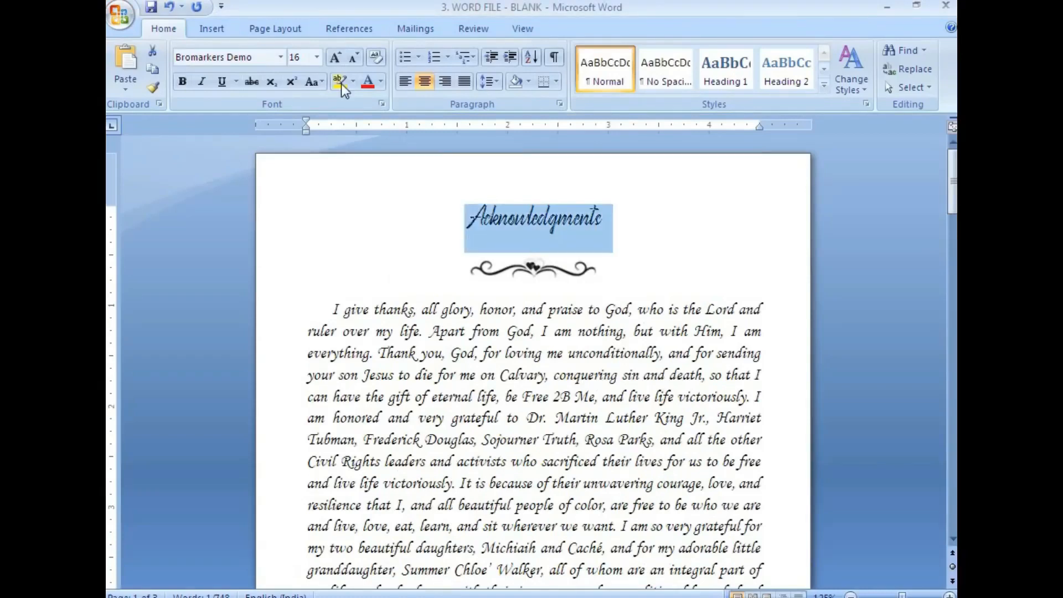
{"action": "left_click", "coordinate": [317, 57]}
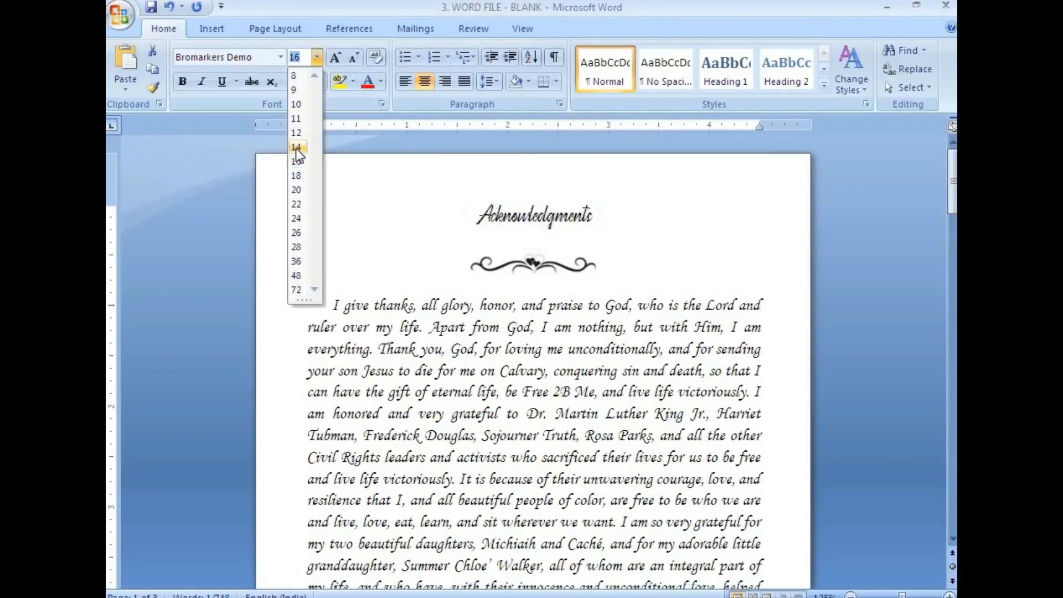
{"action": "left_click", "coordinate": [297, 147]}
{"action": "left_click", "coordinate": [571, 414]}
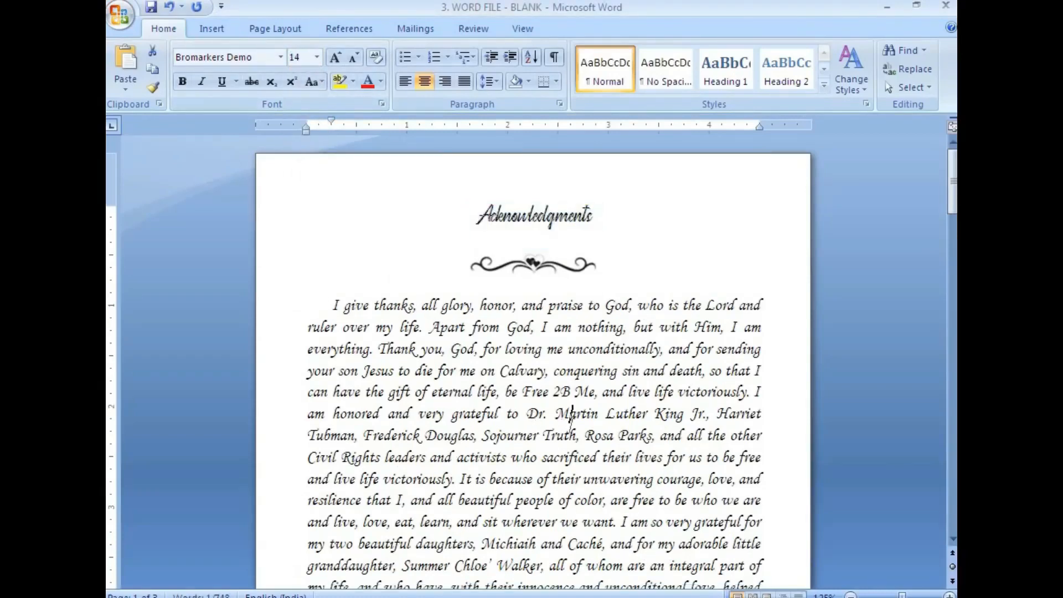
Review the Acknowledgments page from the heading to the closing asterisks and check the heading's font settings.
{"action": "scroll", "coordinate": [576, 412], "scroll_direction": "down", "scroll_amount": 6}
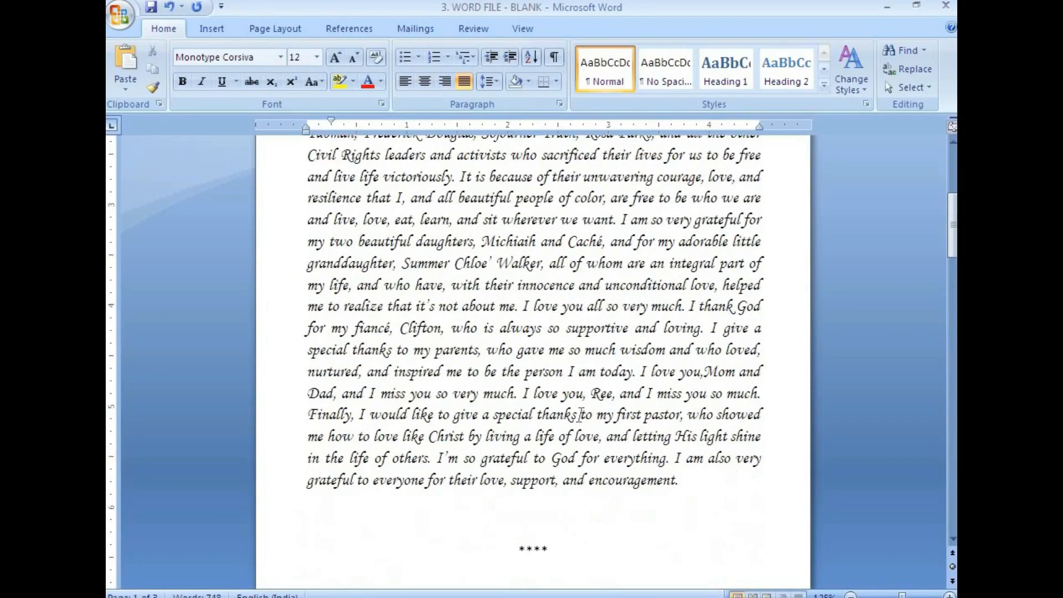
{"action": "scroll", "coordinate": [578, 415], "scroll_direction": "up", "scroll_amount": 6}
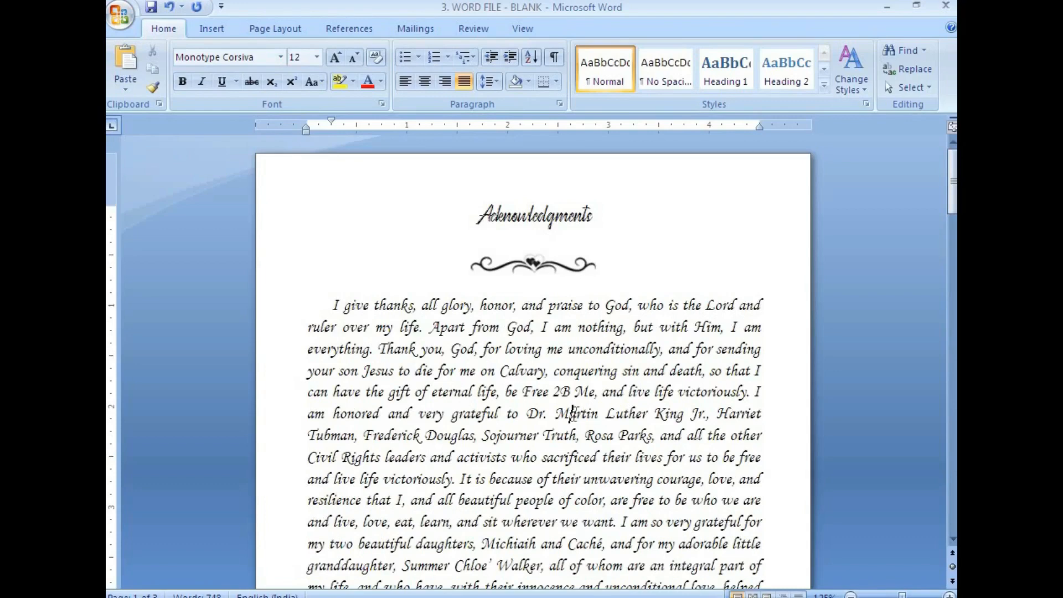
{"action": "scroll", "coordinate": [575, 397], "scroll_direction": "down", "scroll_amount": 4}
{"action": "scroll", "coordinate": [575, 398], "scroll_direction": "up", "scroll_amount": 4}
{"action": "left_click", "coordinate": [520, 217]}
Apply font size 14 to the Chapter 1 and Introduction heading lines.
{"action": "scroll", "coordinate": [593, 431], "scroll_direction": "down", "scroll_amount": 8}
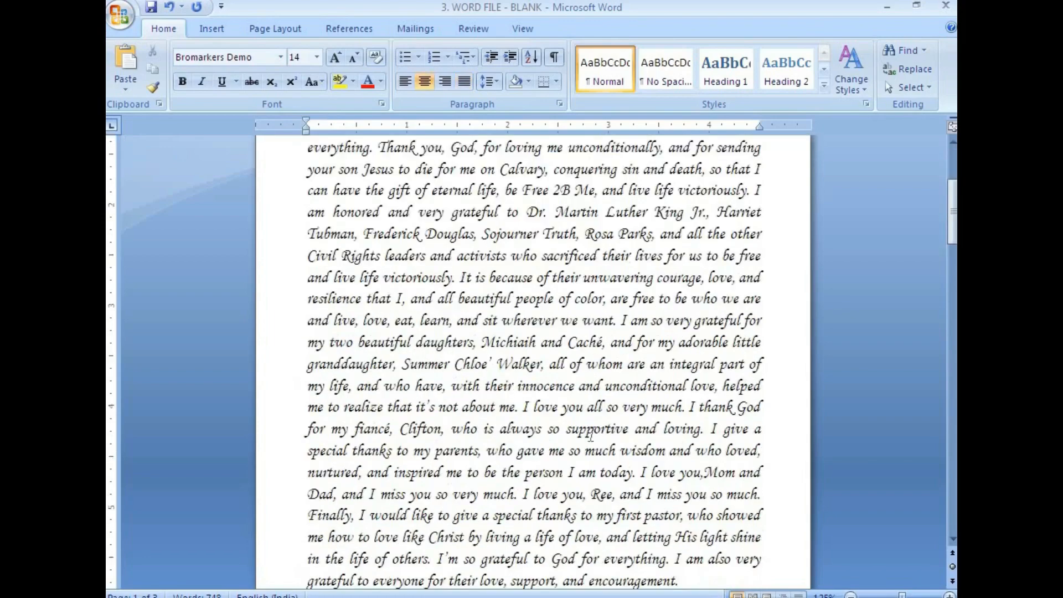
{"action": "scroll", "coordinate": [592, 432], "scroll_direction": "down", "scroll_amount": 5}
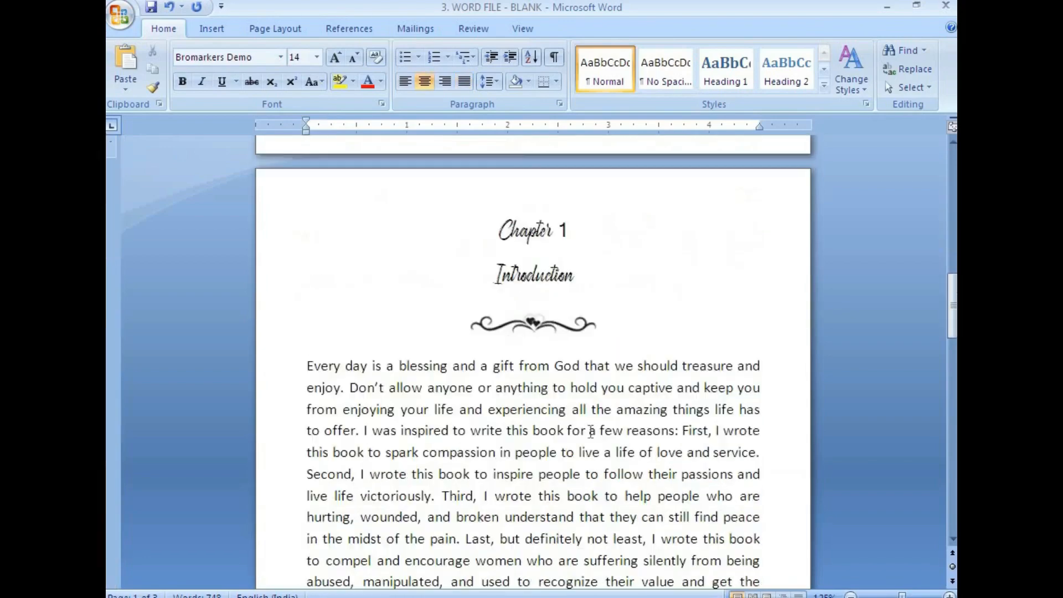
{"action": "left_click", "coordinate": [529, 232]}
{"action": "left_click_drag", "start_coordinate": [498, 229], "coordinate": [581, 299]}
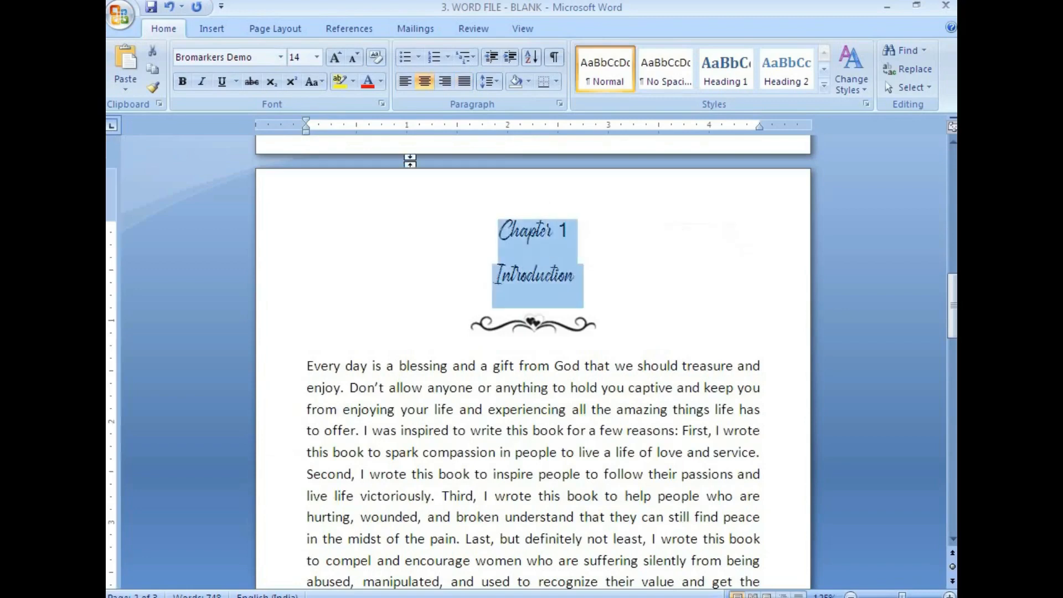
{"action": "left_click", "coordinate": [317, 57]}
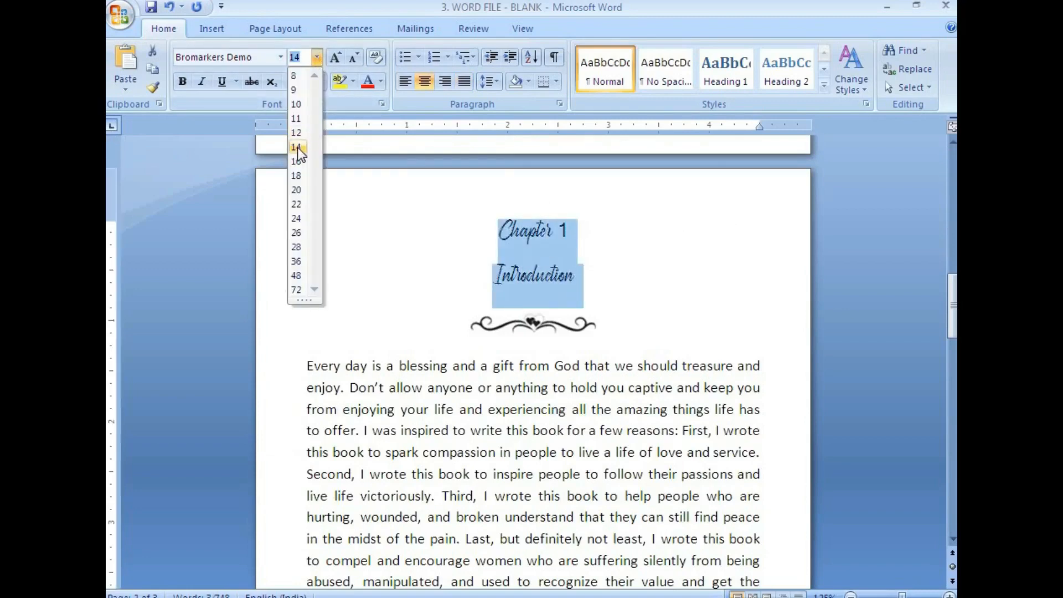
{"action": "left_click", "coordinate": [297, 147]}
{"action": "left_click", "coordinate": [542, 428]}
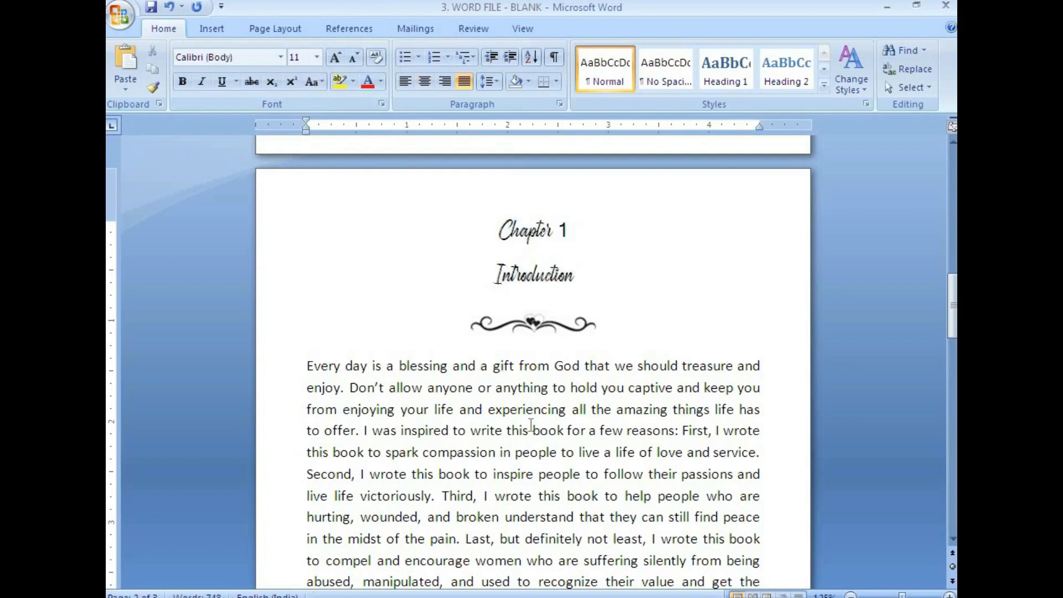
Give the opening Introduction paragraph, starting "Every day is a blessing", a 0.25-inch first-line indent.
{"action": "left_click", "coordinate": [304, 364]}
{"action": "key", "text": "Tab"}
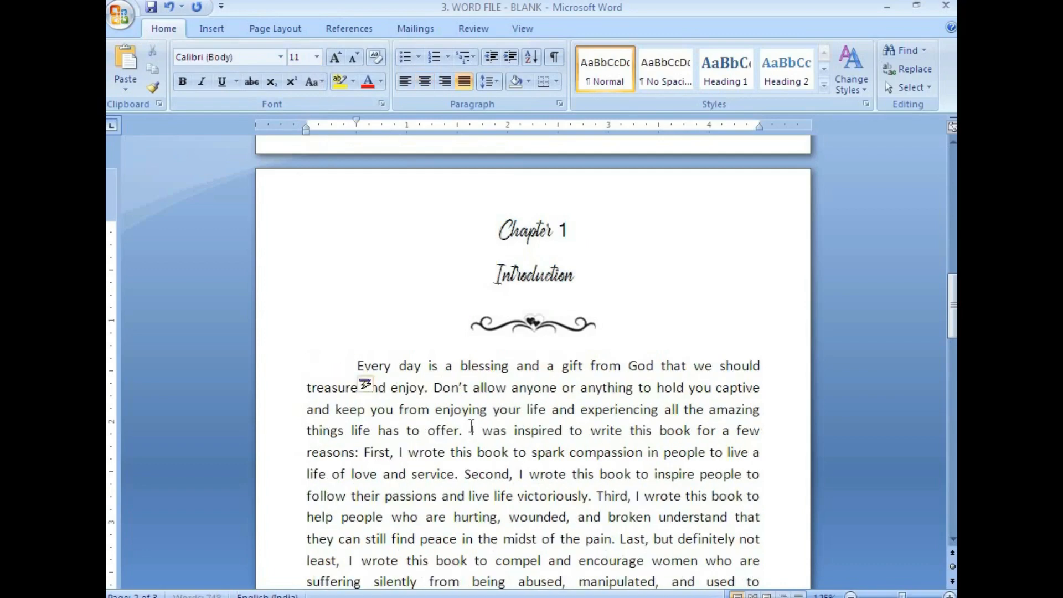
{"action": "left_click_drag", "start_coordinate": [357, 118], "coordinate": [331, 120]}
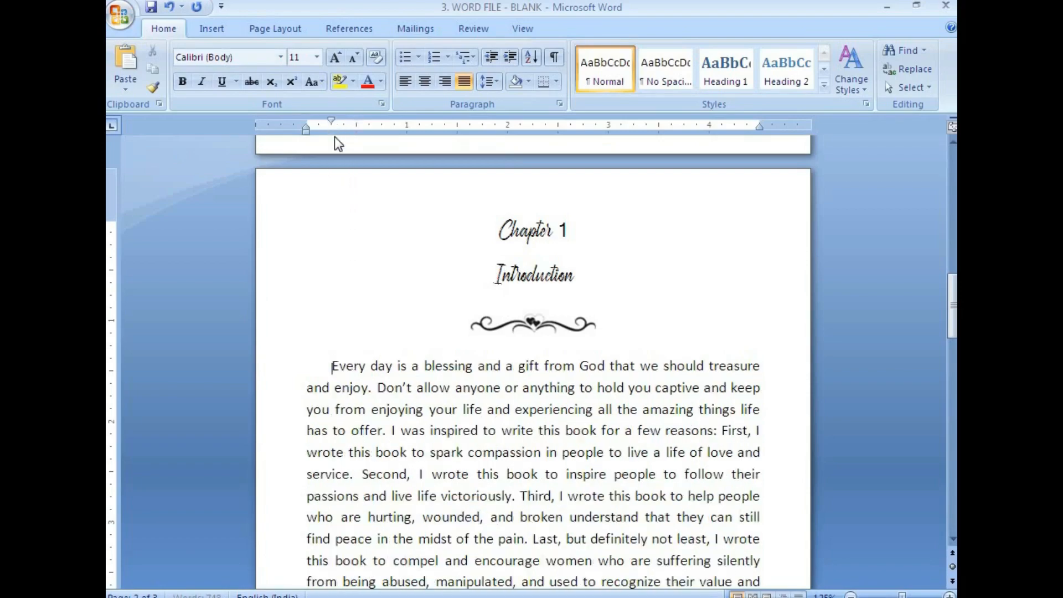
Apply the same 0.25-inch first-line indent to the remaining three Introduction paragraphs and save the document.
{"action": "scroll", "coordinate": [350, 384], "scroll_direction": "down", "scroll_amount": 4}
{"action": "left_click", "coordinate": [305, 387]}
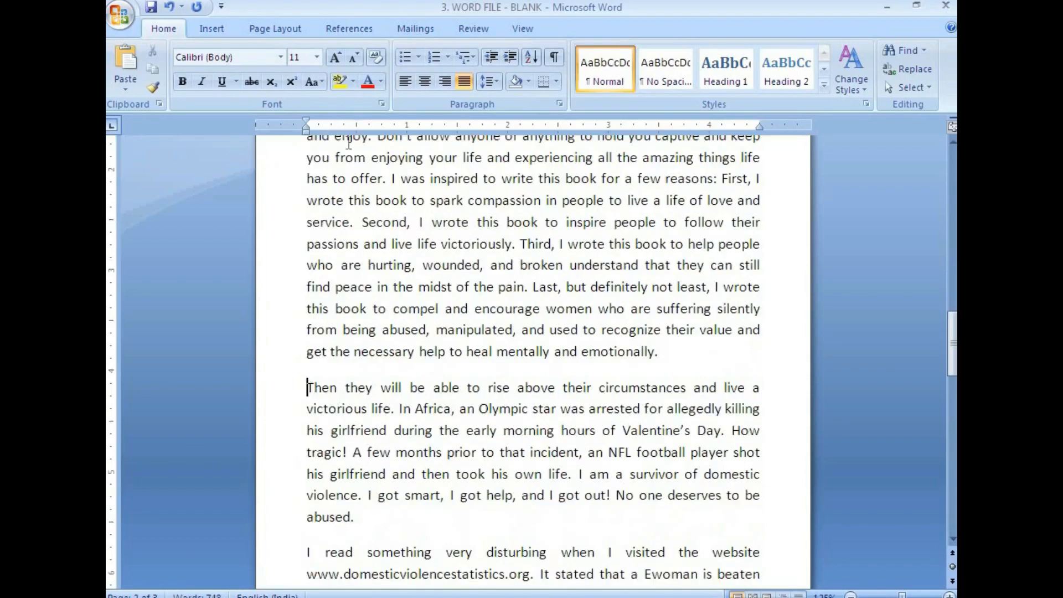
{"action": "key", "text": "Tab"}
{"action": "scroll", "coordinate": [387, 261], "scroll_direction": "down", "scroll_amount": 4}
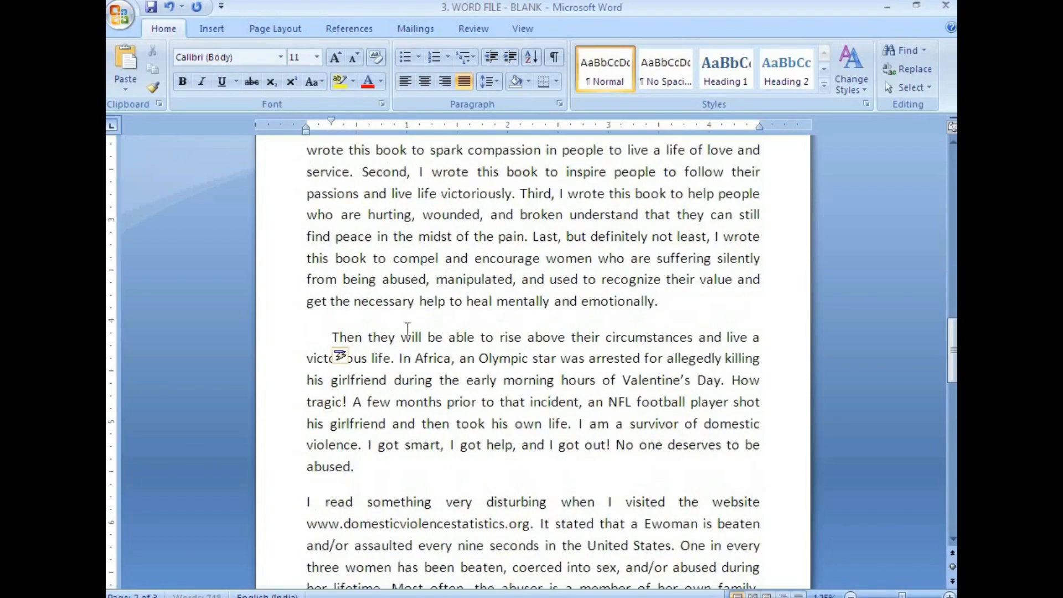
{"action": "left_click", "coordinate": [308, 301]}
{"action": "key", "text": "Tab"}
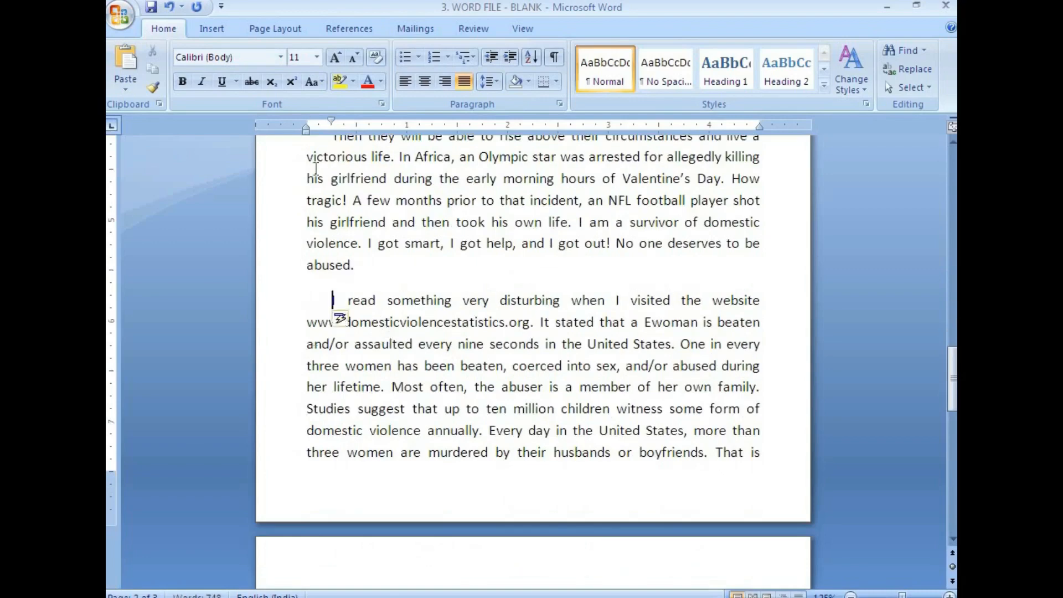
{"action": "scroll", "coordinate": [410, 346], "scroll_direction": "down", "scroll_amount": 5}
{"action": "left_click", "coordinate": [306, 302]}
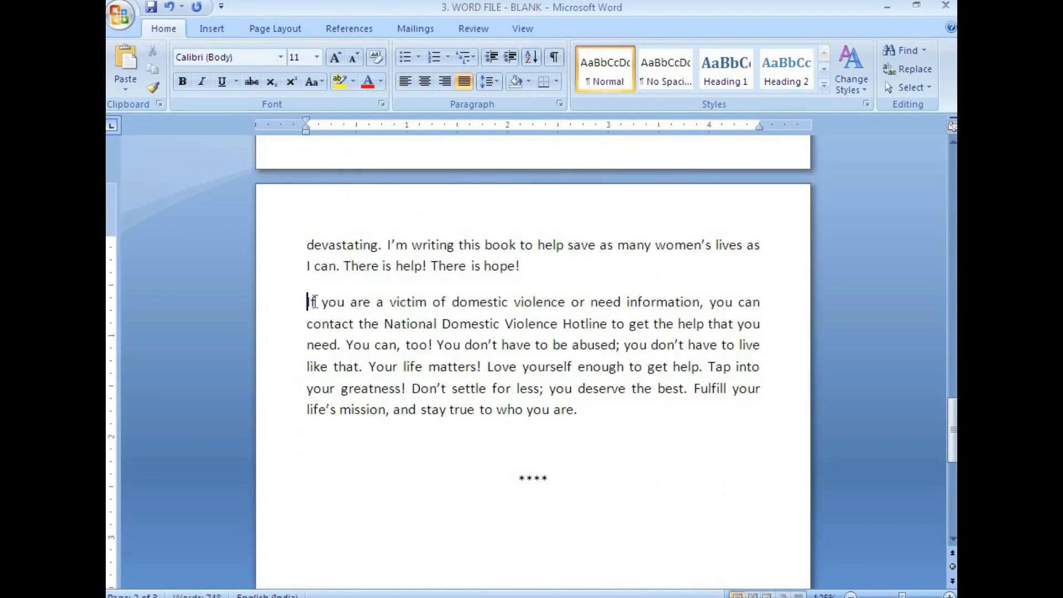
{"action": "key", "text": "Tab"}
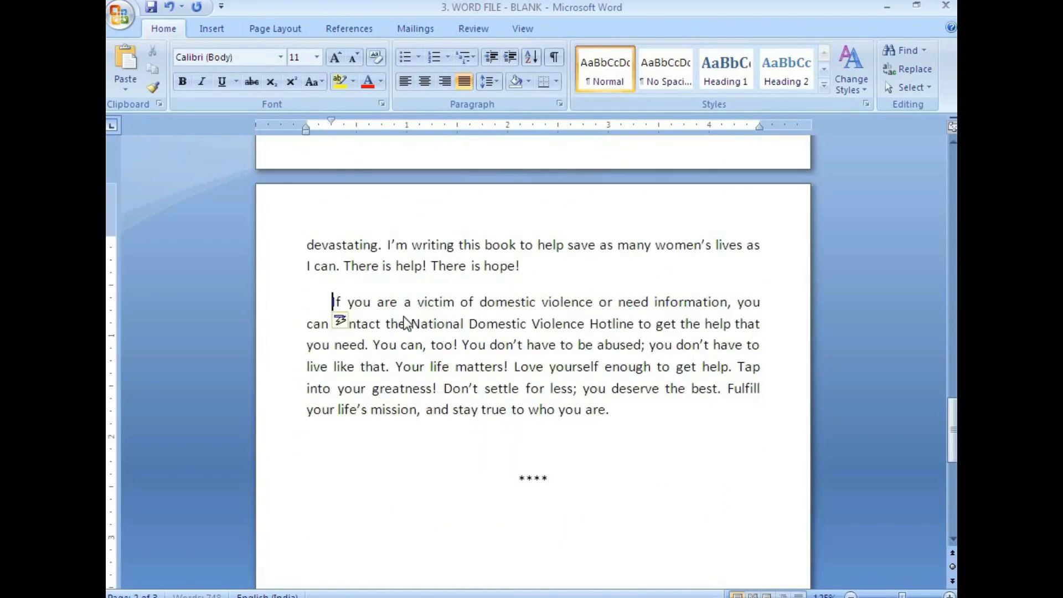
{"action": "left_click", "coordinate": [150, 8]}
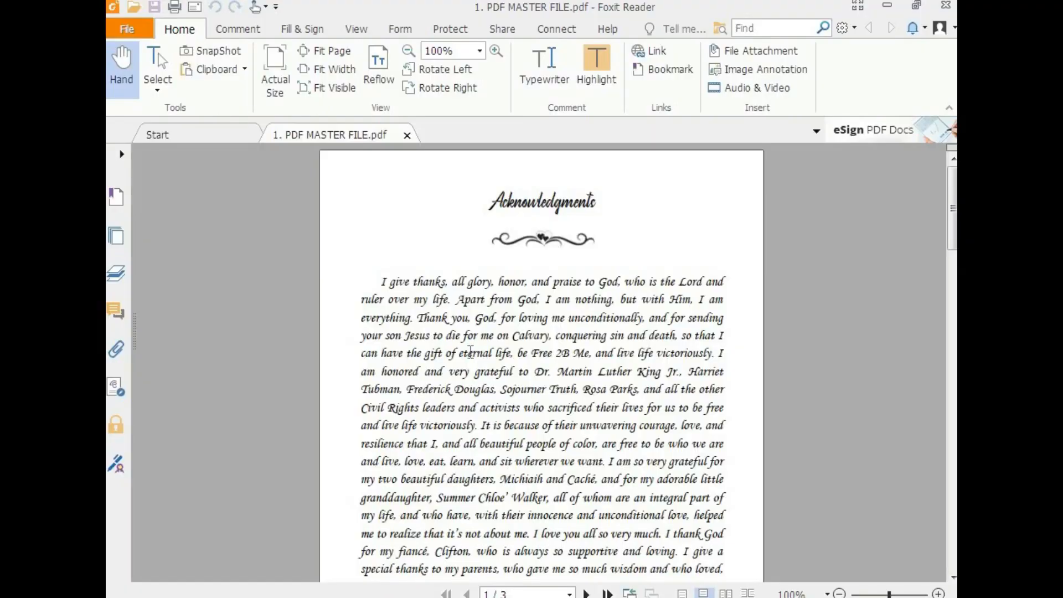
Check the Introduction body text in the PDF master file, and set all four Introduction paragraphs in the Word document to Georgia.
{"action": "scroll", "coordinate": [470, 352], "scroll_direction": "down", "scroll_amount": 10}
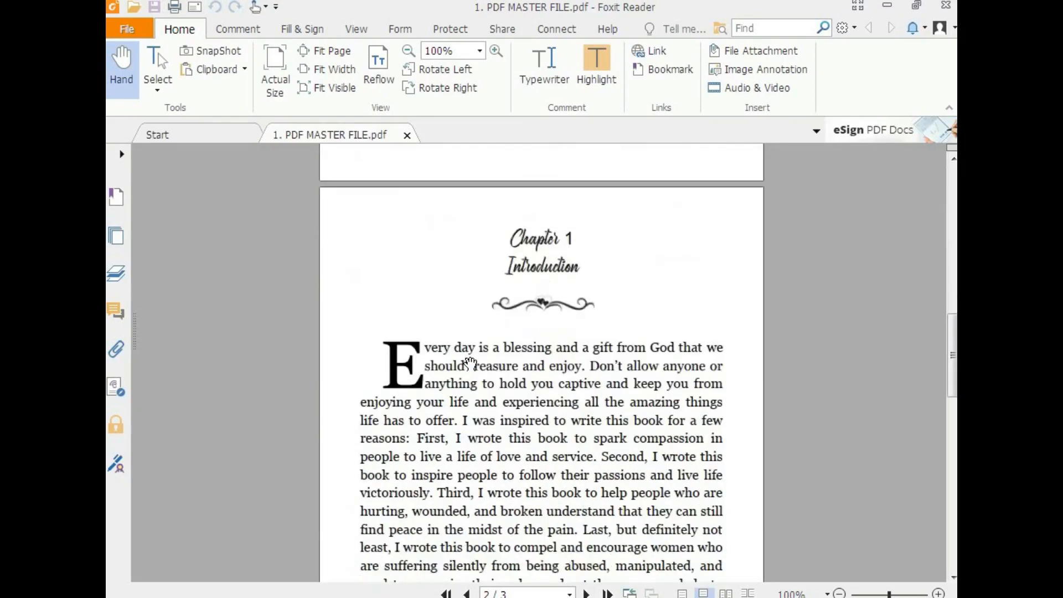
{"action": "scroll", "coordinate": [470, 363], "scroll_direction": "down", "scroll_amount": 3}
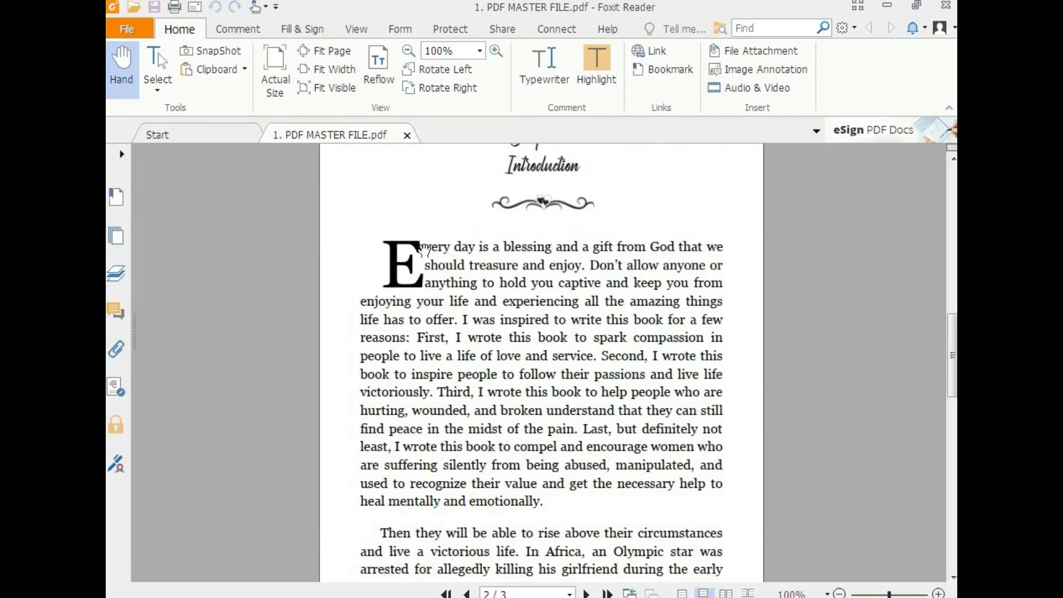
{"action": "left_click_drag", "start_coordinate": [454, 247], "coordinate": [521, 393]}
{"action": "left_click", "coordinate": [302, 597]}
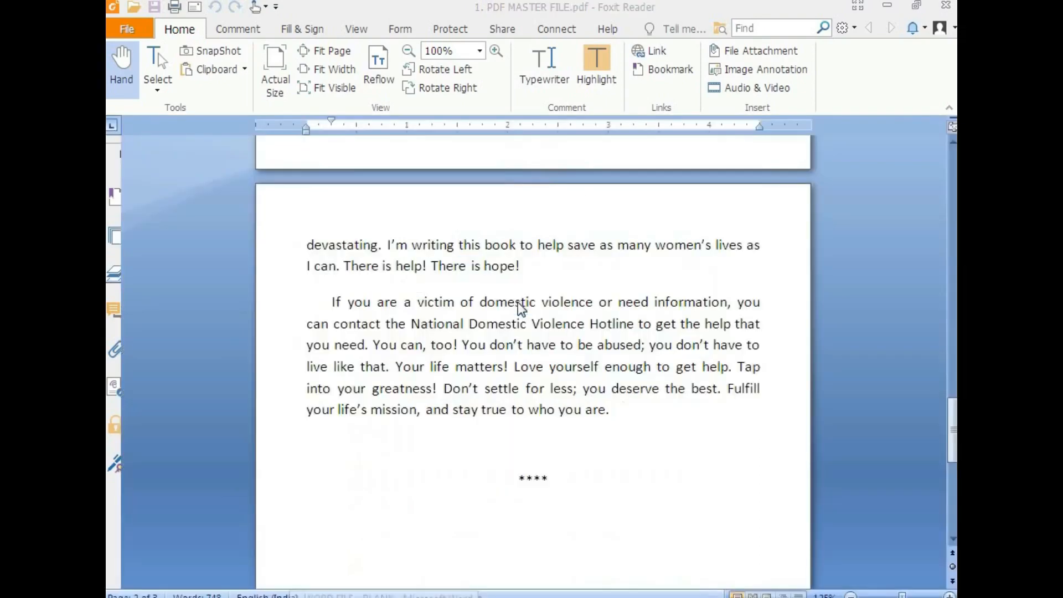
{"action": "scroll", "coordinate": [458, 331], "scroll_direction": "up", "scroll_amount": 11}
{"action": "scroll", "coordinate": [458, 327], "scroll_direction": "up", "scroll_amount": 3}
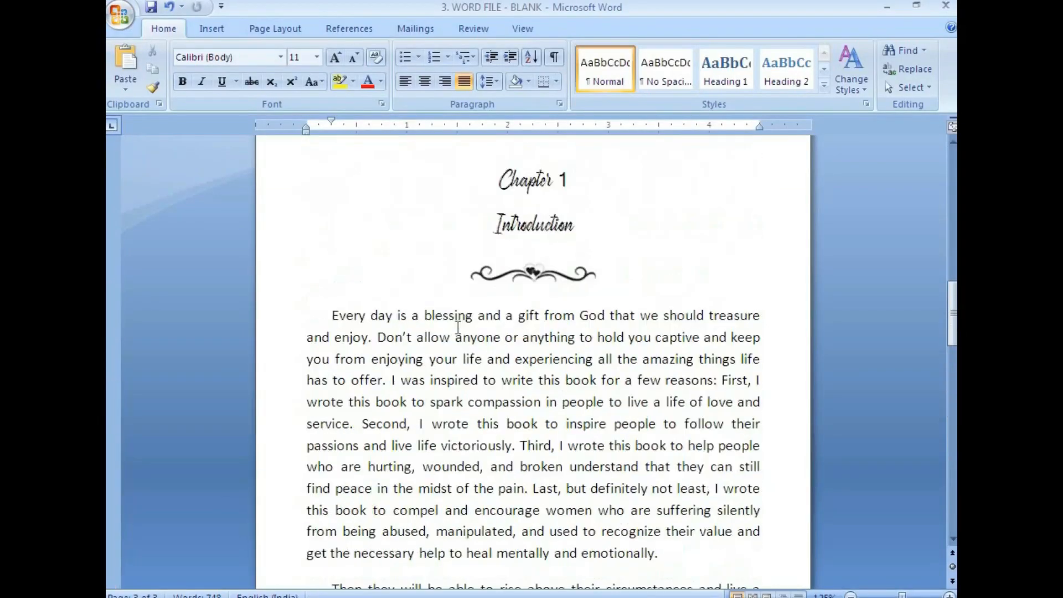
{"action": "left_click_drag", "start_coordinate": [331, 315], "coordinate": [610, 531]}
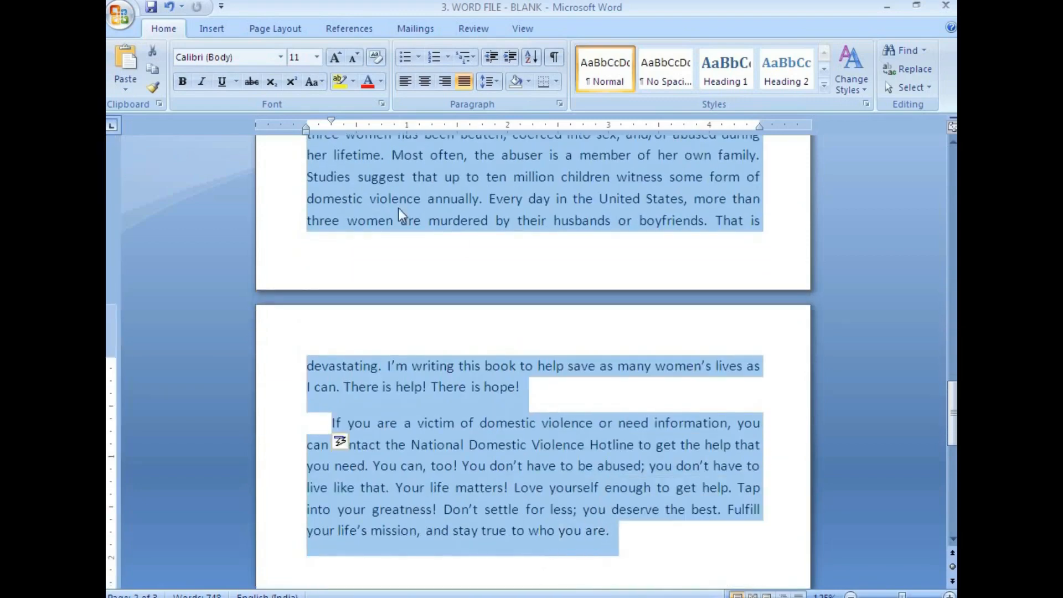
{"action": "left_click", "coordinate": [281, 56]}
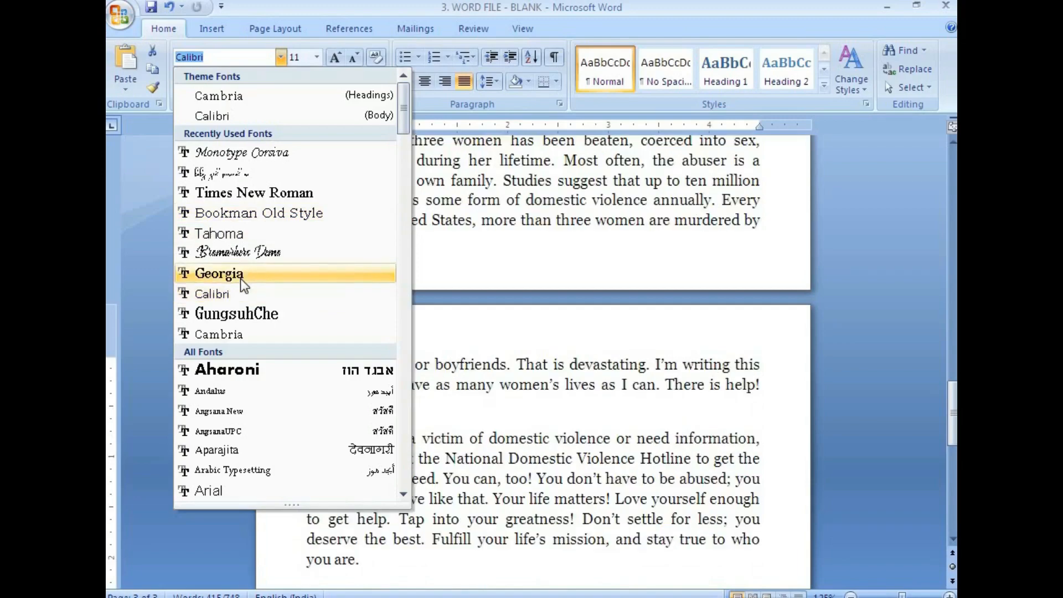
{"action": "left_click", "coordinate": [240, 278]}
{"action": "left_click", "coordinate": [533, 203]}
{"action": "scroll", "coordinate": [523, 231], "scroll_direction": "up", "scroll_amount": 7}
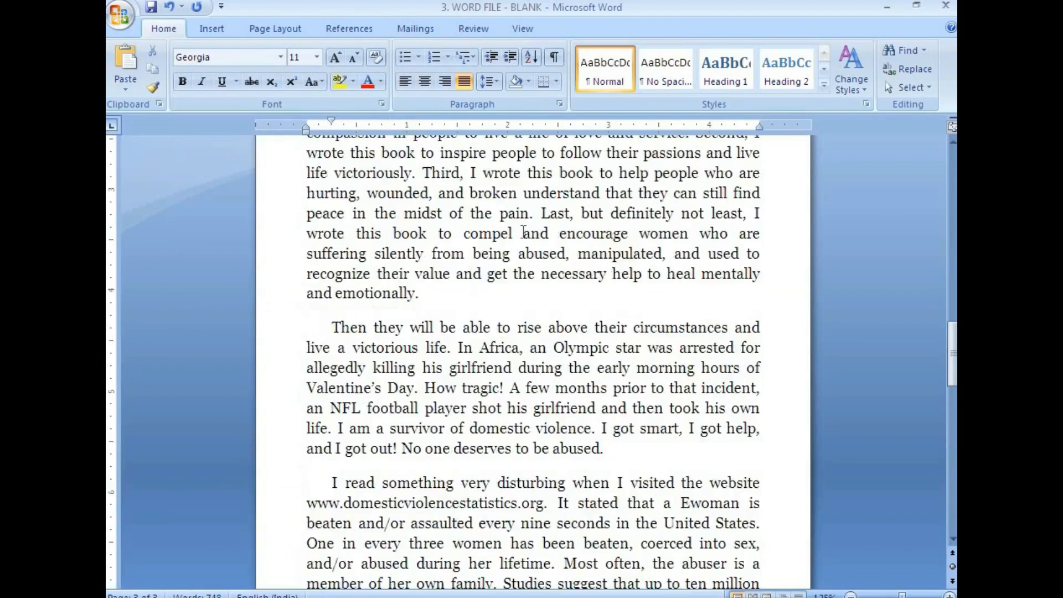
{"action": "scroll", "coordinate": [523, 231], "scroll_direction": "up", "scroll_amount": 6}
{"action": "scroll", "coordinate": [443, 416], "scroll_direction": "down", "scroll_amount": 3}
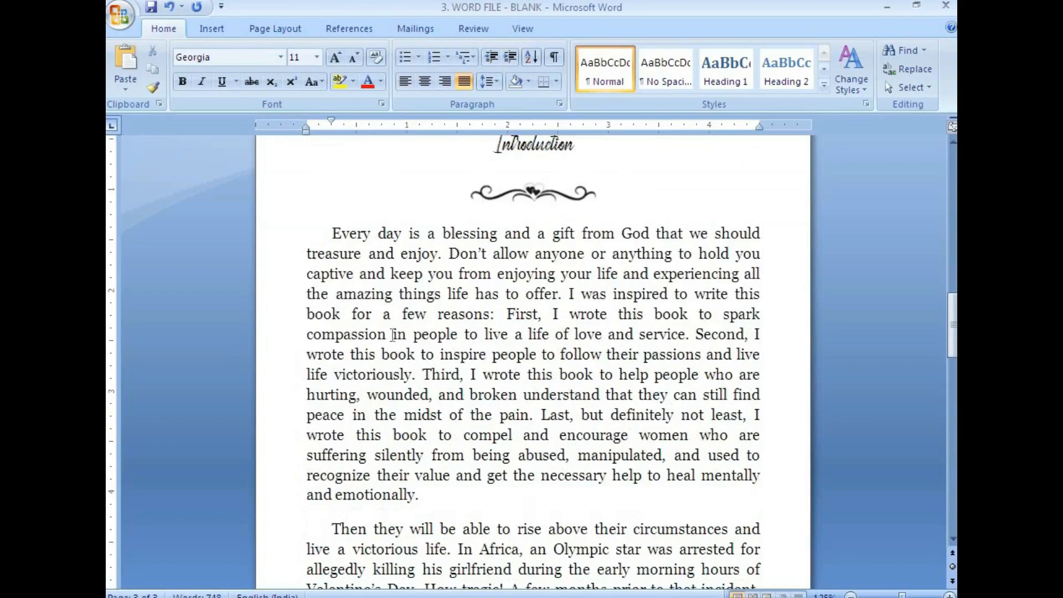
Open the NOTEPAD - FONTS file from the Desktop's PDF TO WORD folder and highlight Georgia in its font list.
{"action": "left_click", "coordinate": [342, 235]}
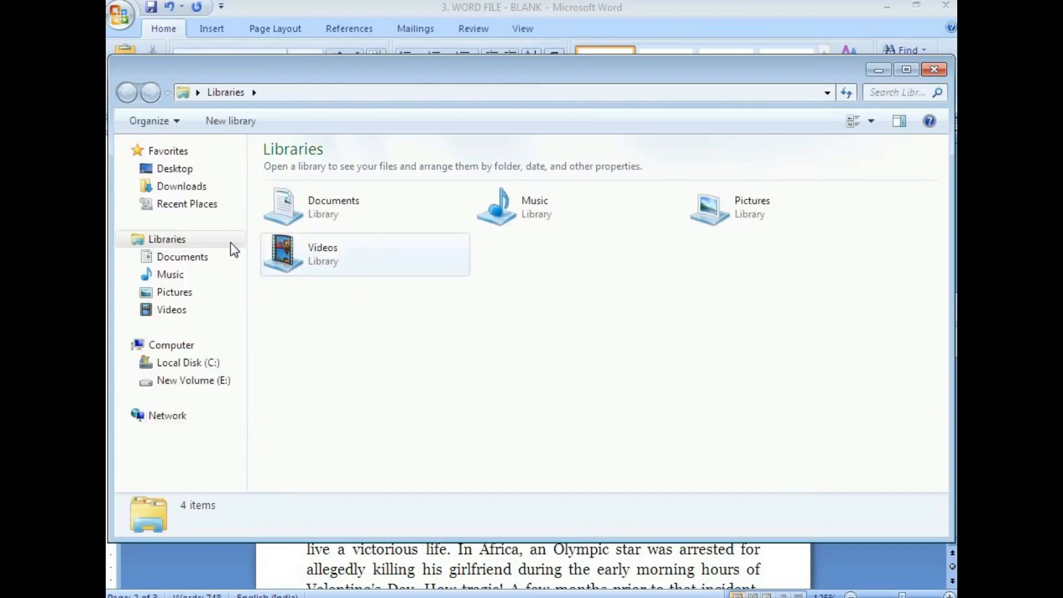
{"action": "left_click", "coordinate": [175, 169]}
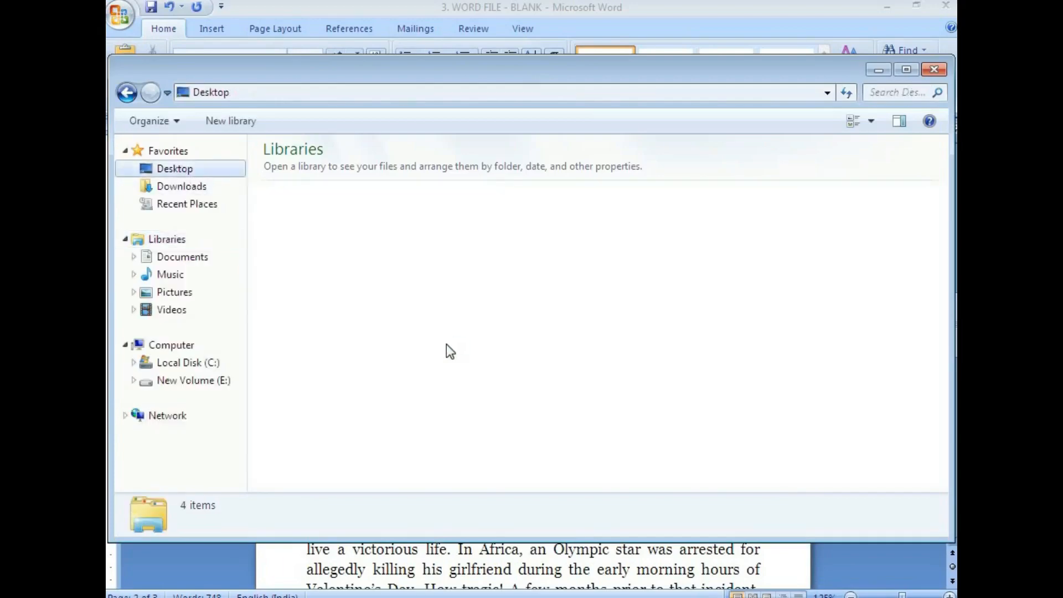
{"action": "double_click", "coordinate": [324, 417]}
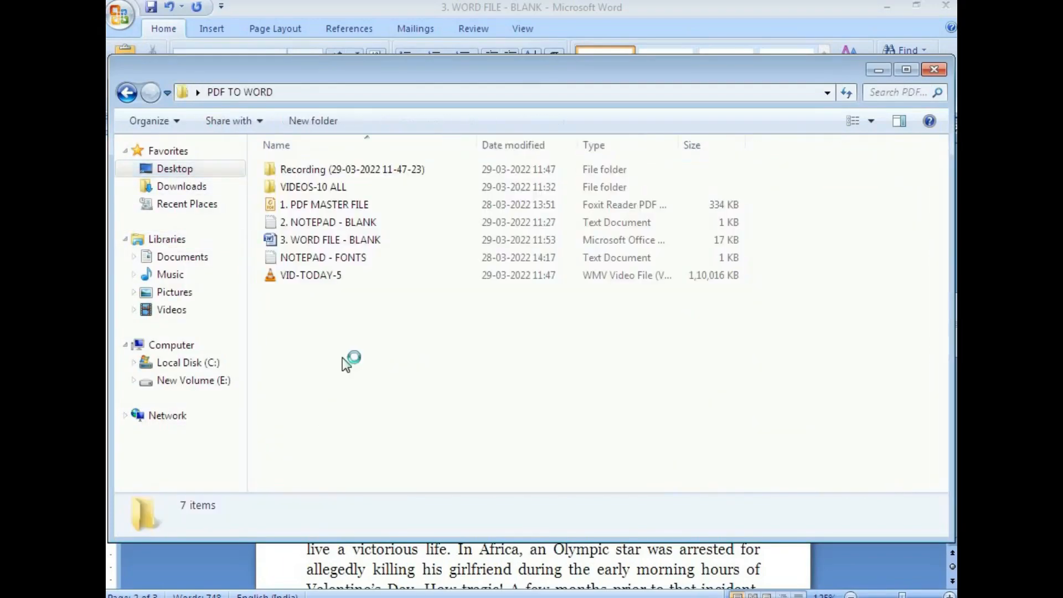
{"action": "left_click", "coordinate": [324, 258]}
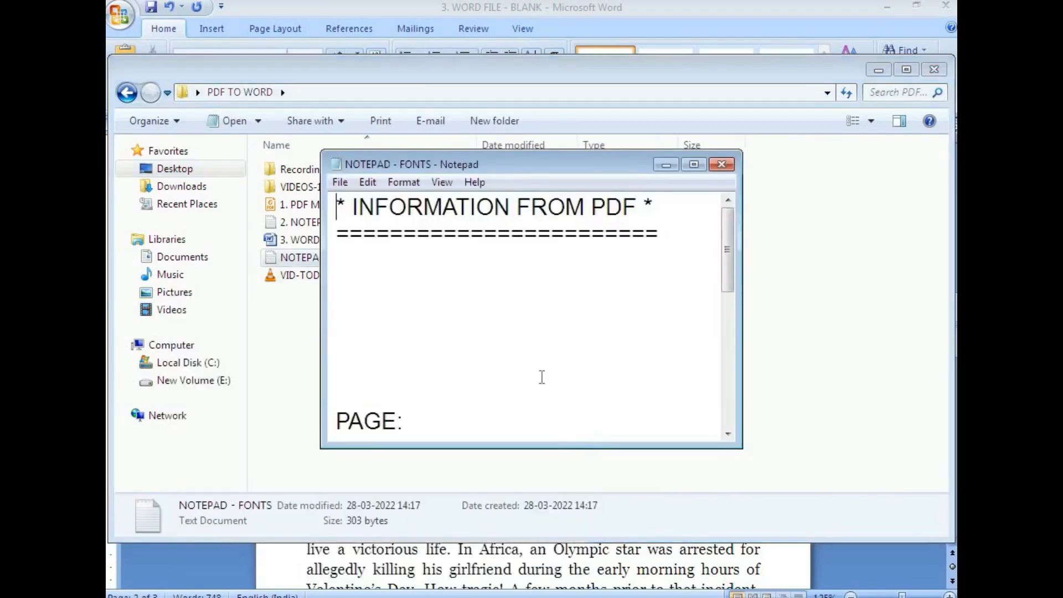
{"action": "left_click", "coordinate": [694, 165]}
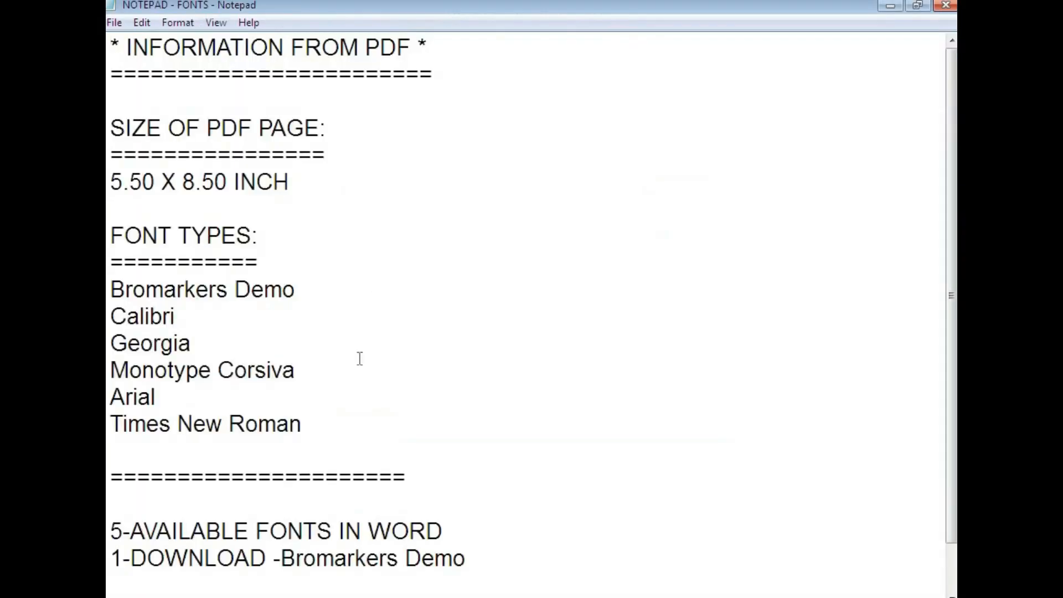
{"action": "left_click_drag", "start_coordinate": [210, 346], "coordinate": [110, 344]}
{"action": "left_click_drag", "start_coordinate": [203, 344], "coordinate": [109, 349]}
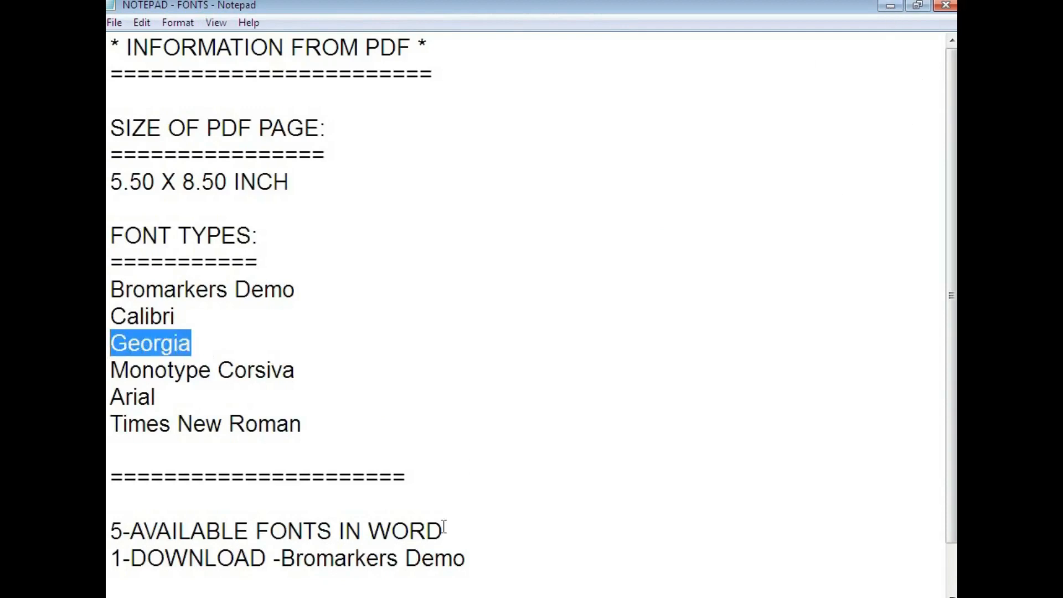
Compare the Introduction body text in the PDF with the Word document, down to the closing asterisks.
{"action": "key", "text": "alt+Tab"}
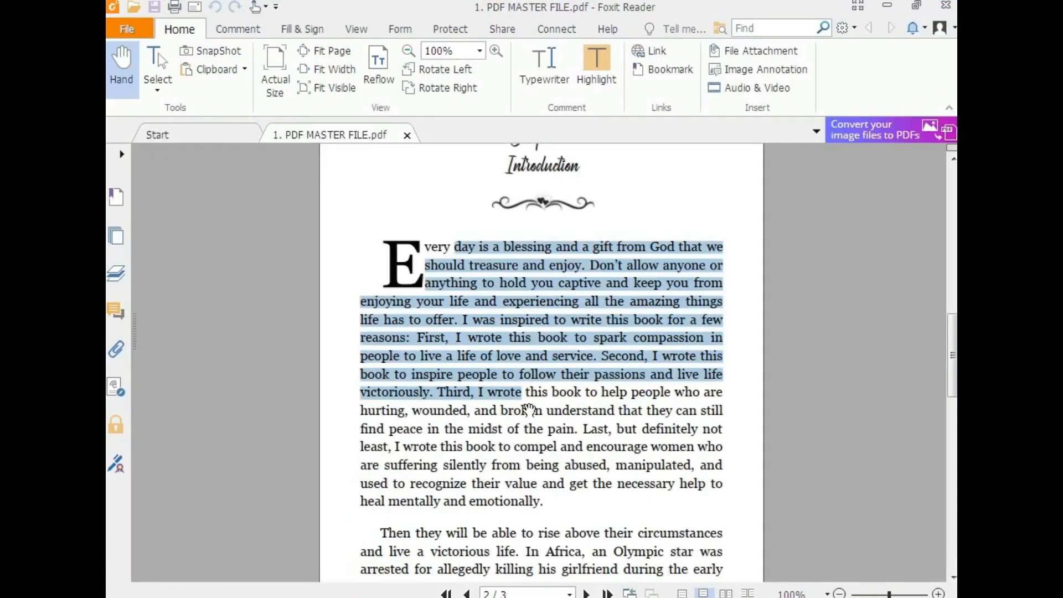
{"action": "key", "text": "alt+Tab"}
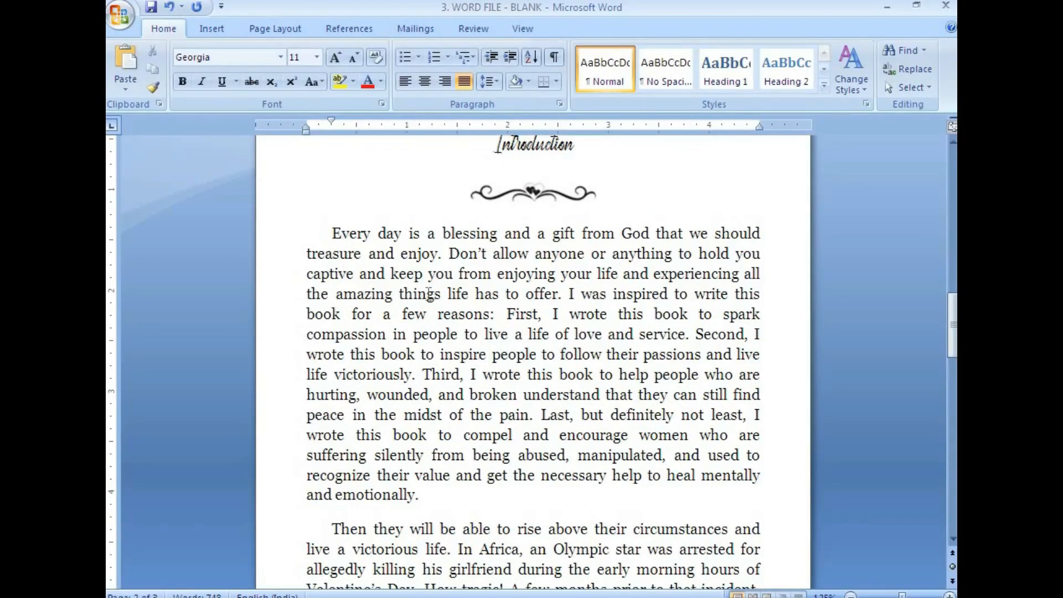
{"action": "scroll", "coordinate": [398, 271], "scroll_direction": "down", "scroll_amount": 7}
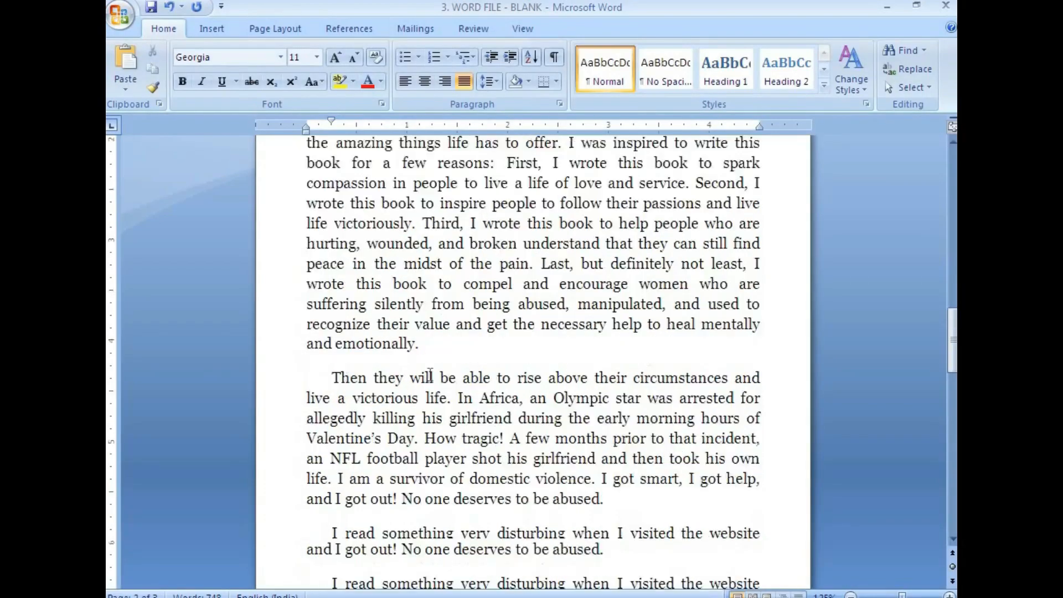
{"action": "scroll", "coordinate": [435, 386], "scroll_direction": "down", "scroll_amount": 2}
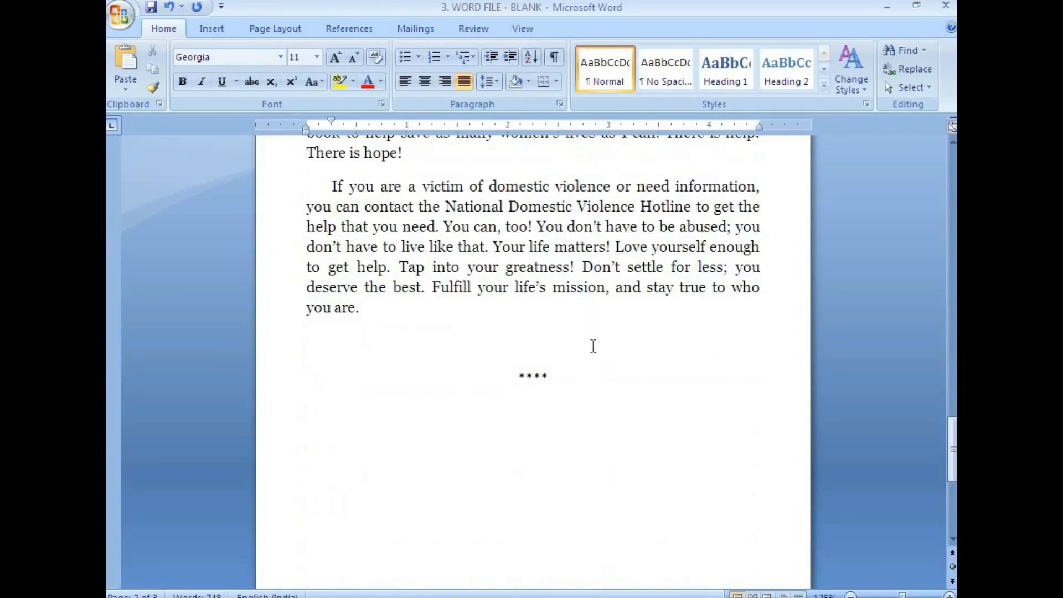
{"action": "scroll", "coordinate": [461, 342], "scroll_direction": "up", "scroll_amount": 12}
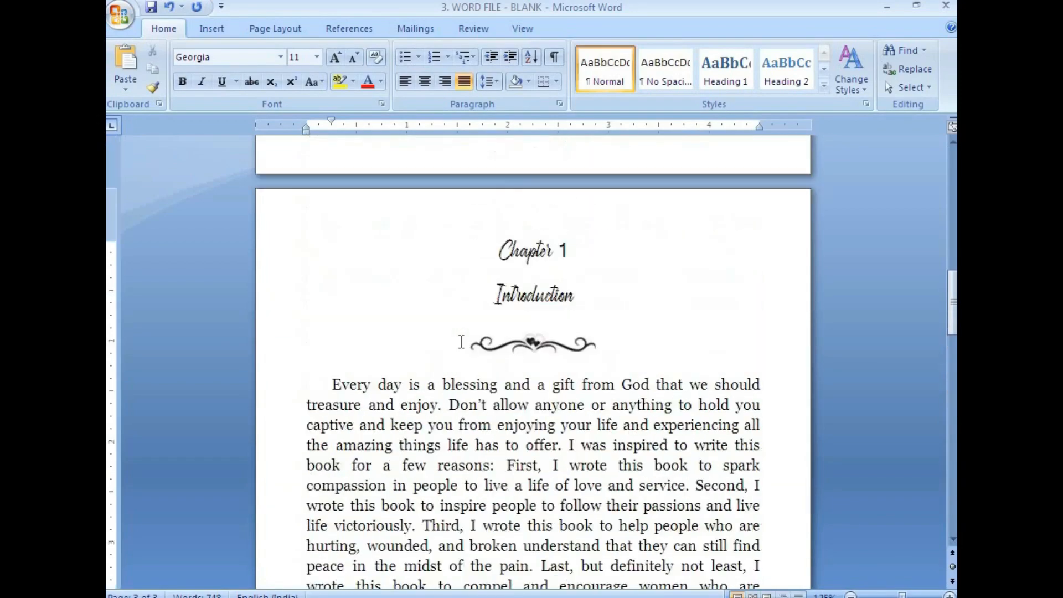
Add a Dropped drop cap to the opening Introduction paragraph, following the large E in the PDF, and save the document.
{"action": "left_click", "coordinate": [333, 596]}
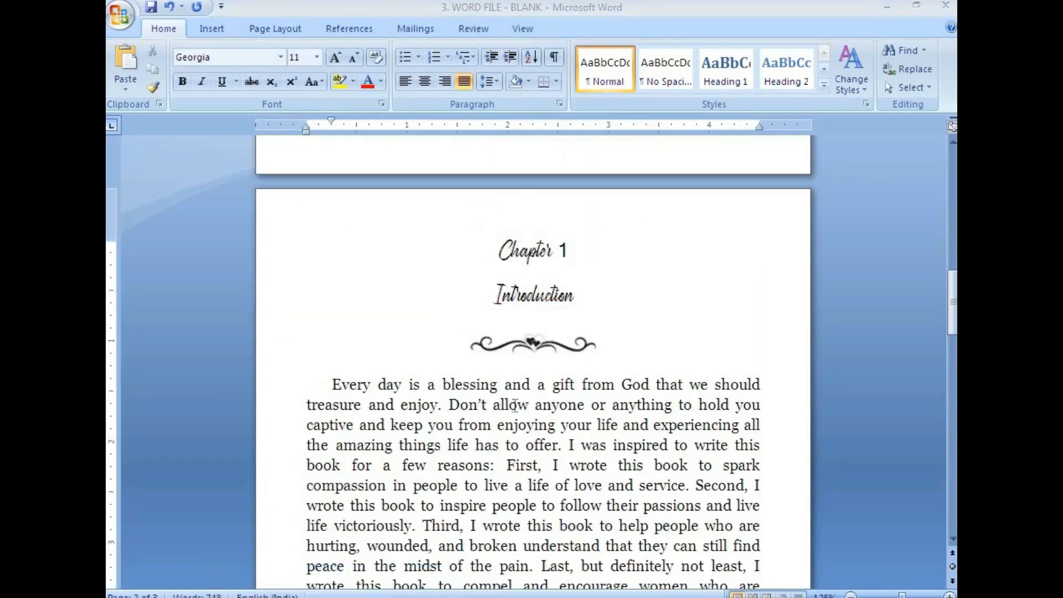
{"action": "left_click", "coordinate": [535, 347]}
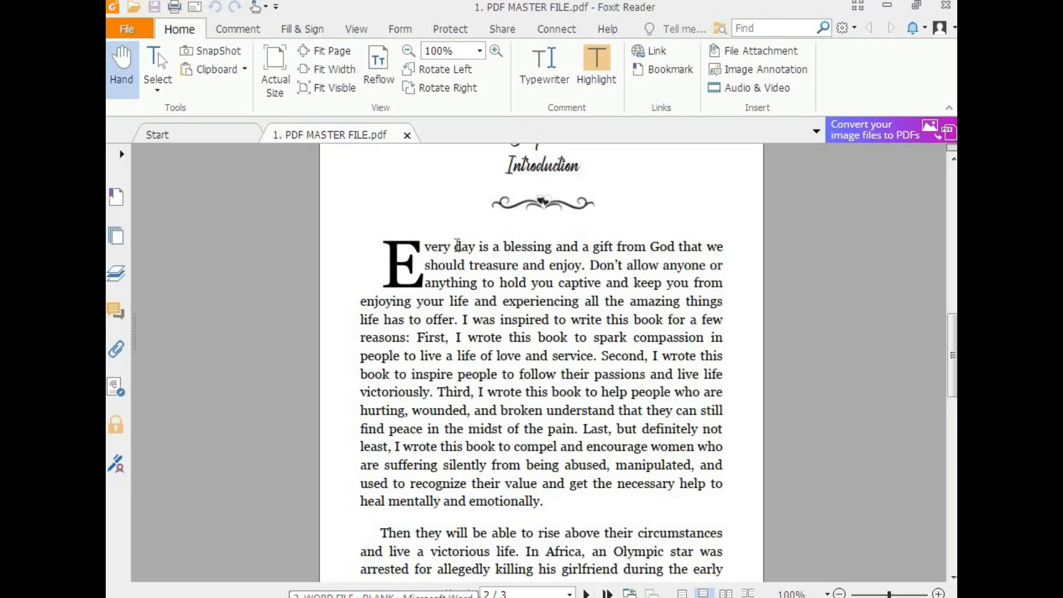
{"action": "left_click_drag", "start_coordinate": [453, 247], "coordinate": [410, 252]}
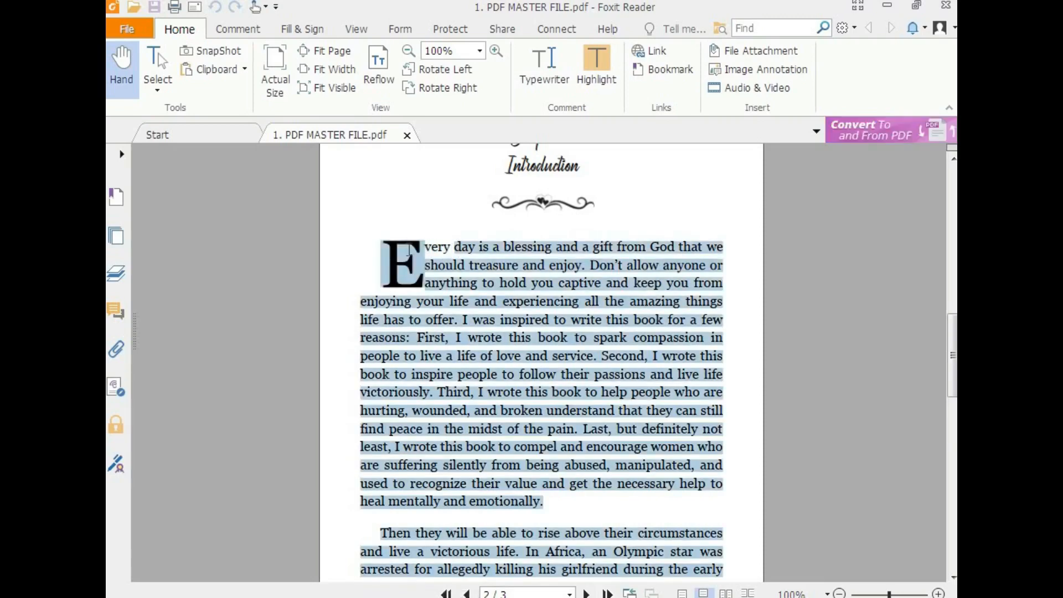
{"action": "left_click", "coordinate": [457, 338]}
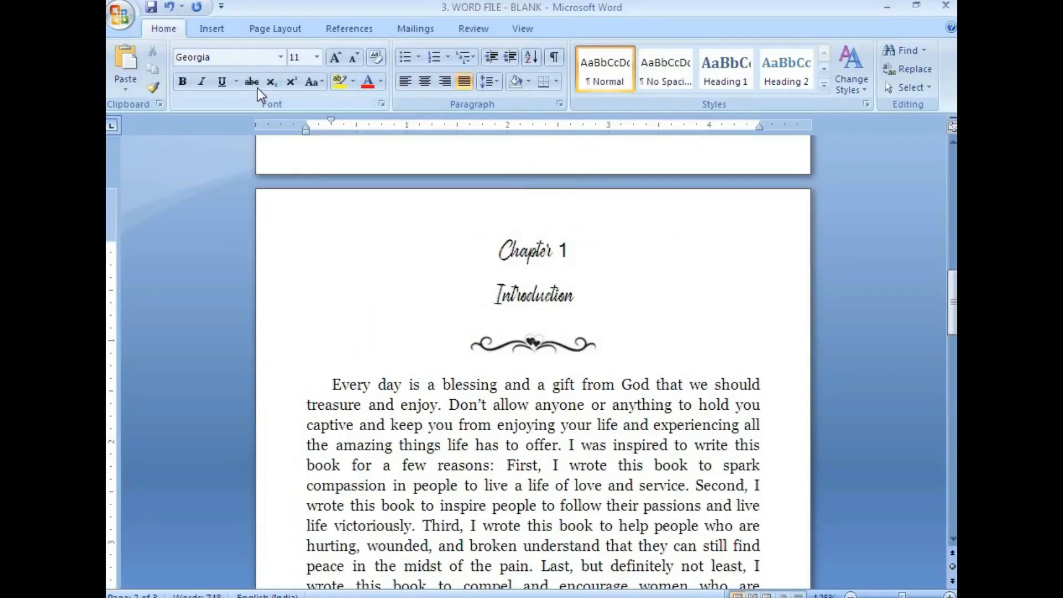
{"action": "left_click", "coordinate": [219, 32]}
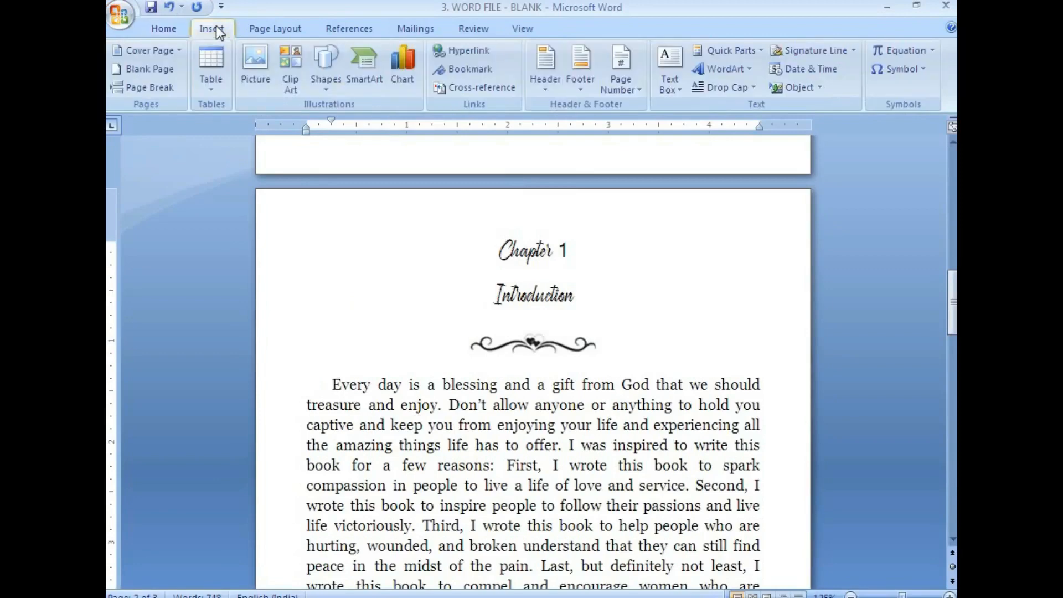
{"action": "left_click", "coordinate": [754, 88]}
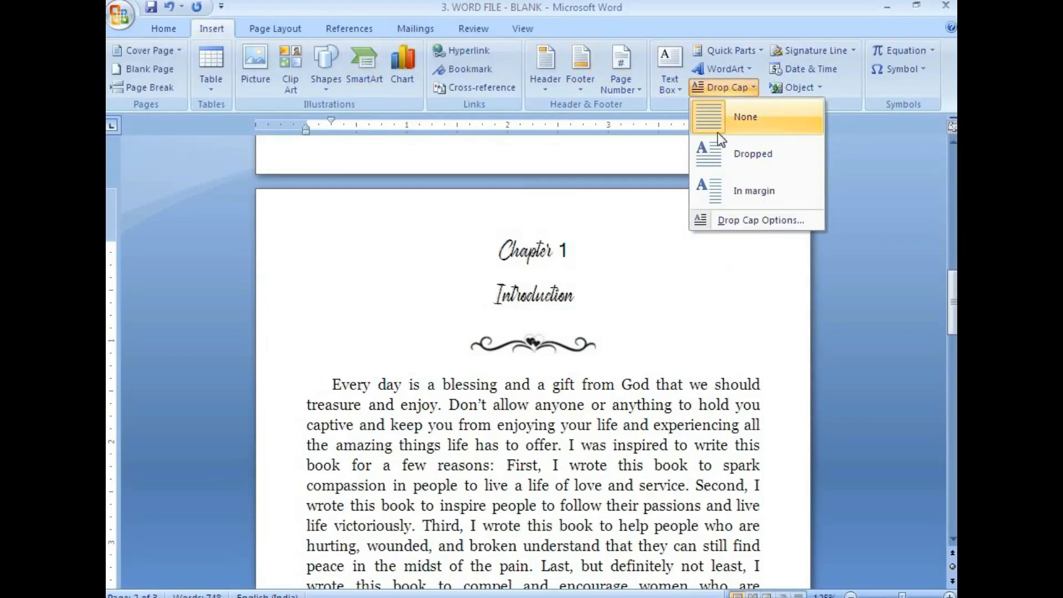
{"action": "left_click", "coordinate": [713, 154]}
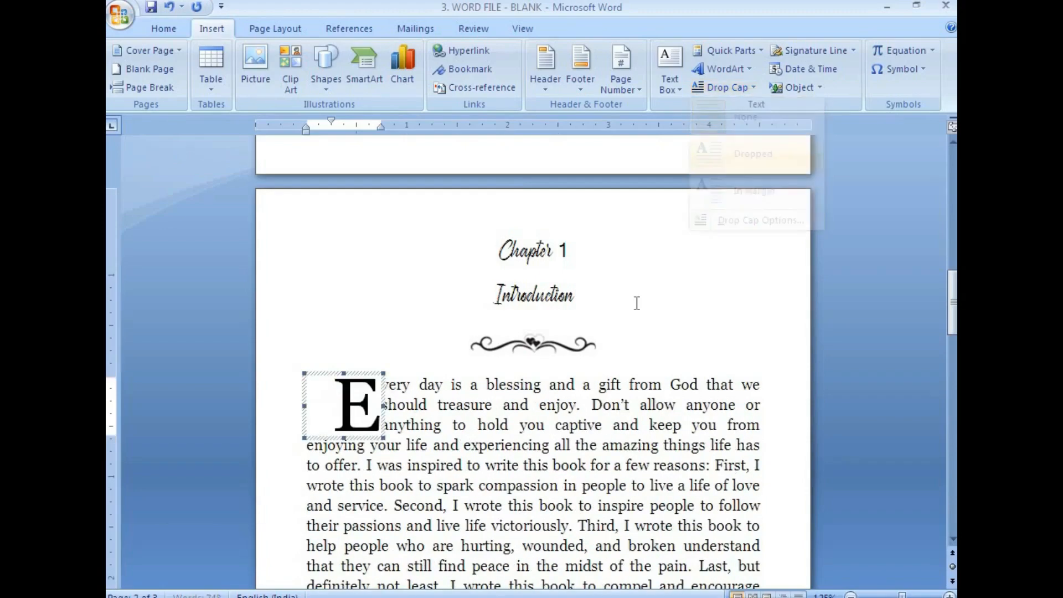
{"action": "left_click", "coordinate": [428, 447]}
{"action": "scroll", "coordinate": [423, 406], "scroll_direction": "down", "scroll_amount": 3}
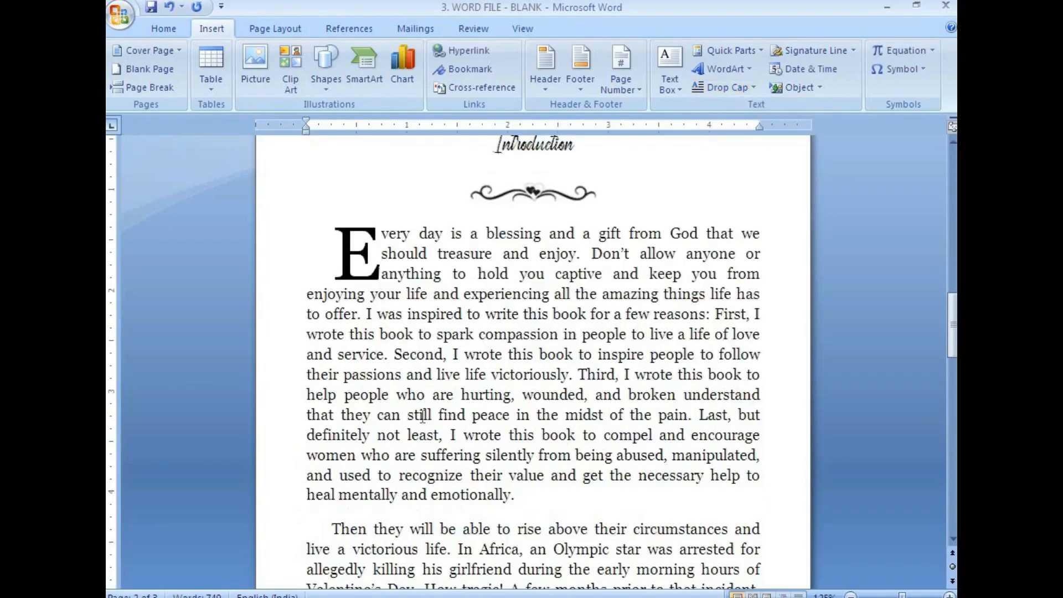
{"action": "scroll", "coordinate": [423, 415], "scroll_direction": "up", "scroll_amount": 4}
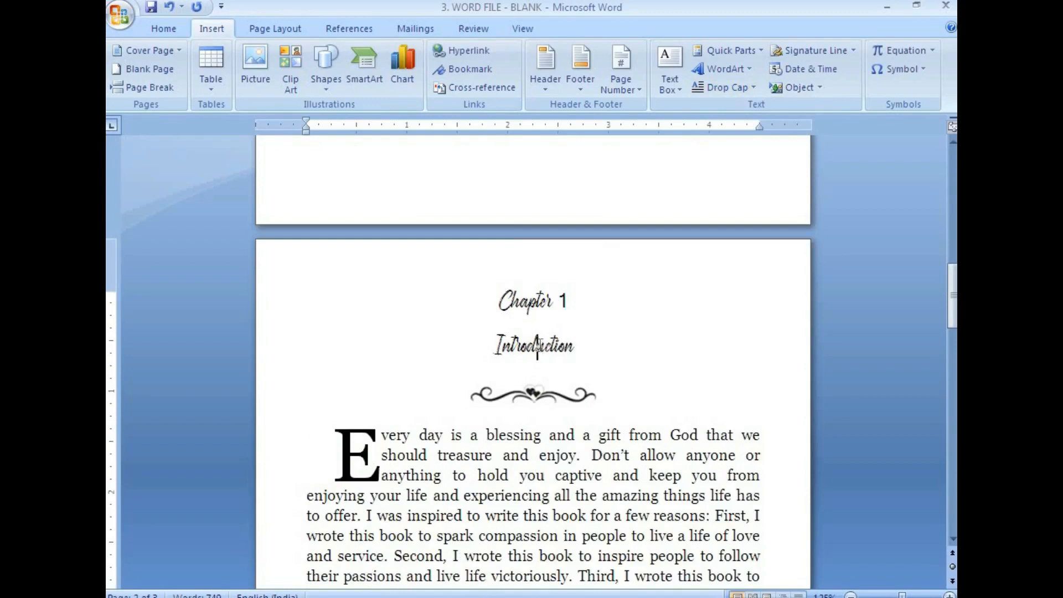
{"action": "scroll", "coordinate": [497, 479], "scroll_direction": "down", "scroll_amount": 2}
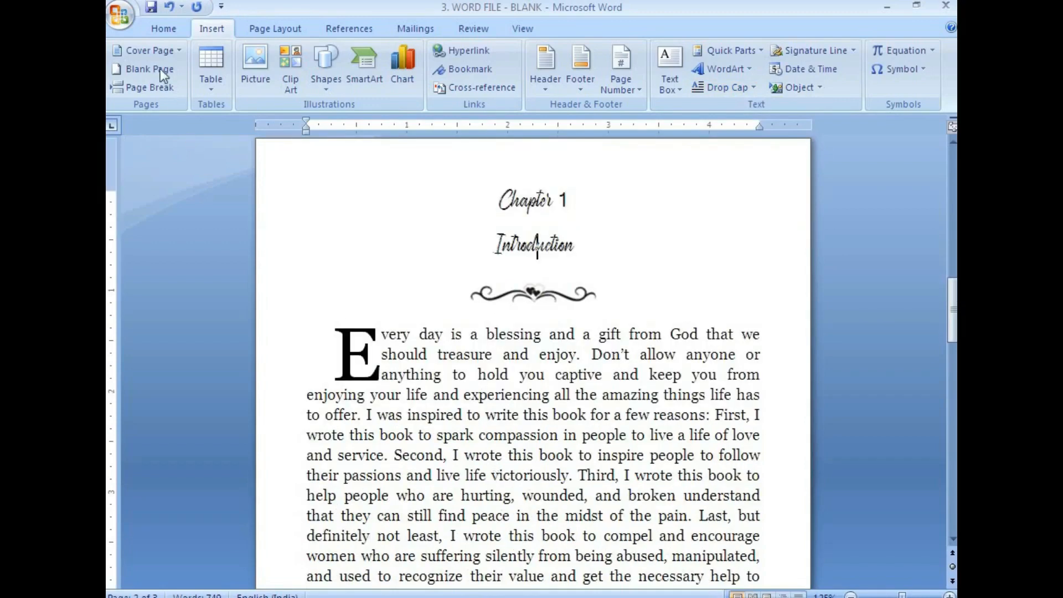
{"action": "left_click", "coordinate": [150, 8]}
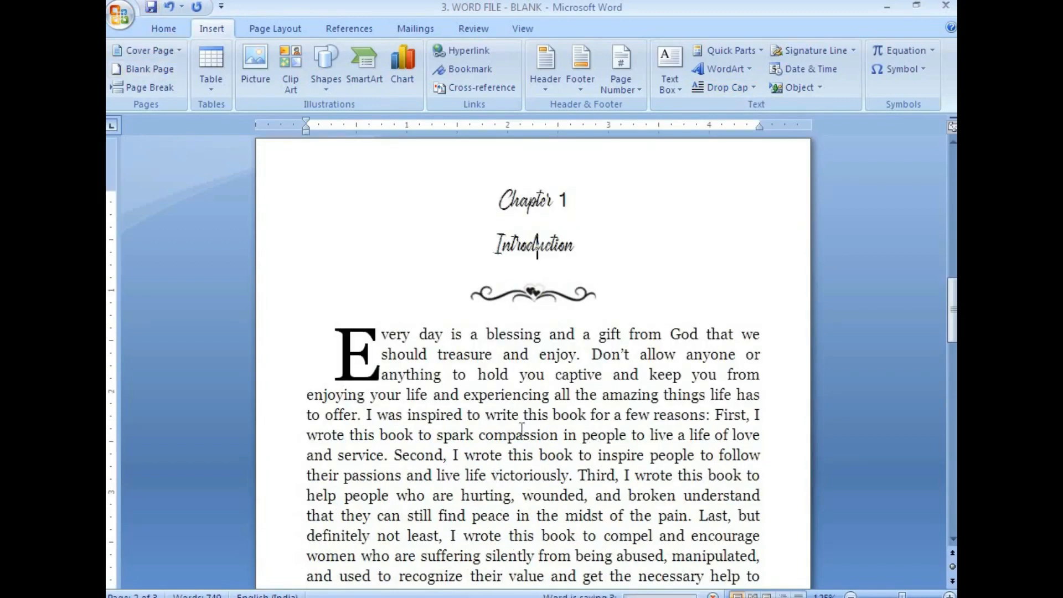
Review the Introduction through the closing asterisks in the PDF, and check the Chapter 1 and Acknowledgments pages in the Word document.
{"action": "scroll", "coordinate": [407, 515], "scroll_direction": "down", "scroll_amount": 4}
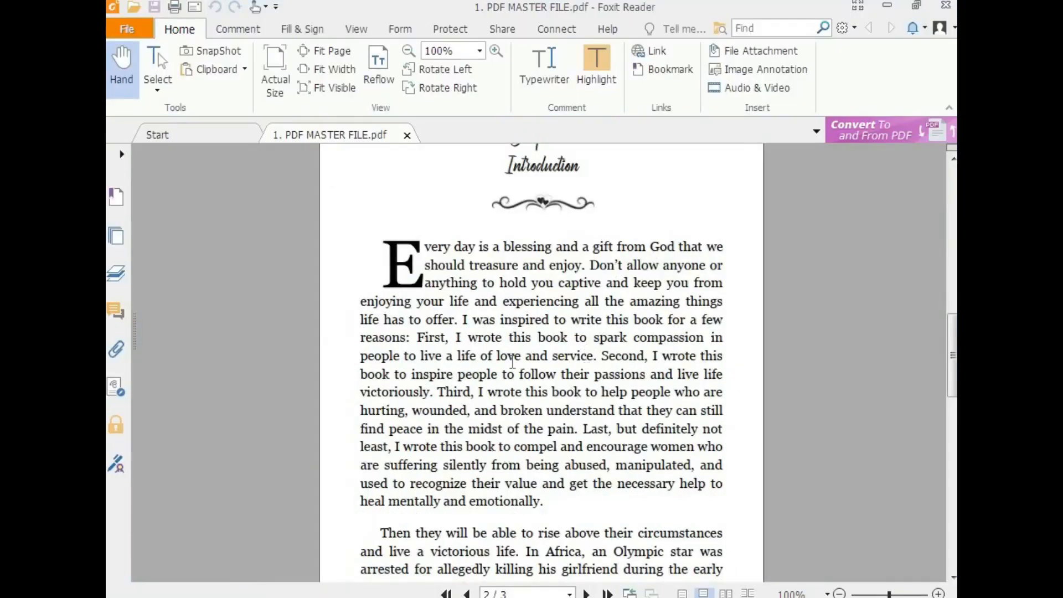
{"action": "scroll", "coordinate": [512, 361], "scroll_direction": "down", "scroll_amount": 15}
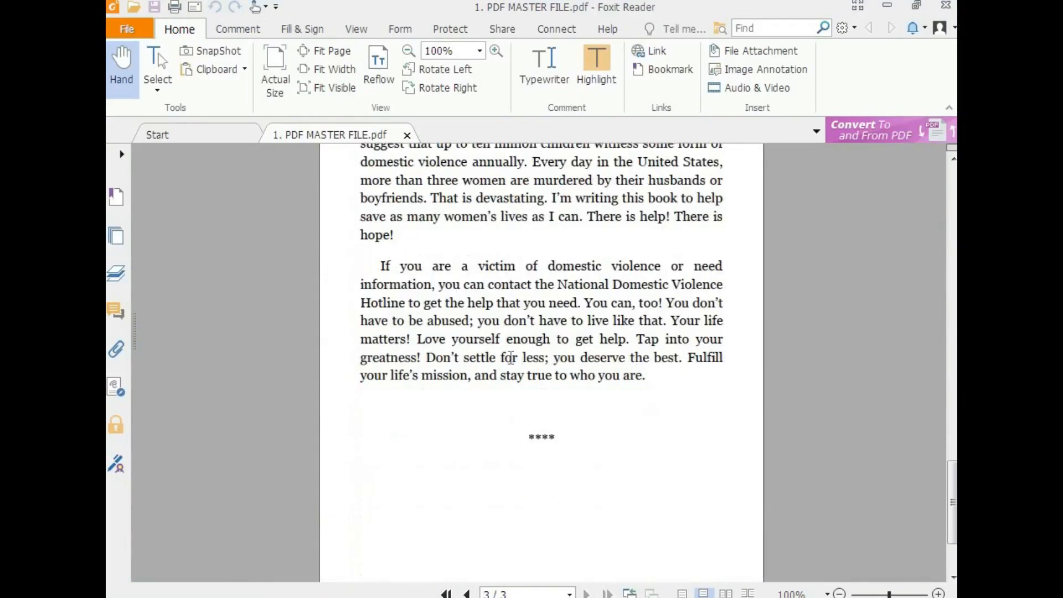
{"action": "left_click", "coordinate": [377, 592]}
{"action": "scroll", "coordinate": [533, 382], "scroll_direction": "up", "scroll_amount": 6}
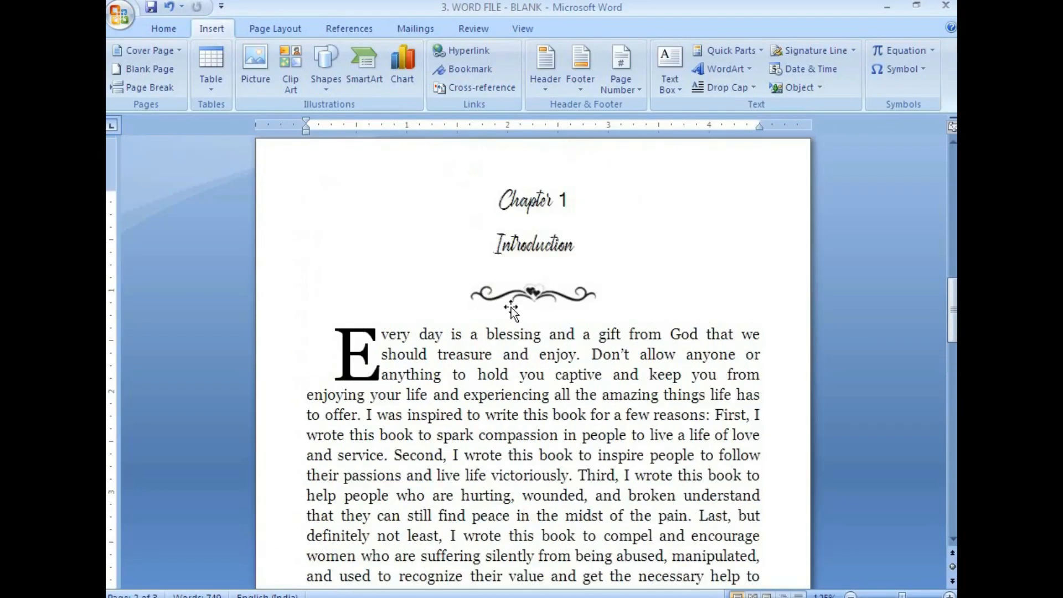
{"action": "scroll", "coordinate": [532, 382], "scroll_direction": "down", "scroll_amount": 3}
{"action": "scroll", "coordinate": [544, 397], "scroll_direction": "up", "scroll_amount": 16}
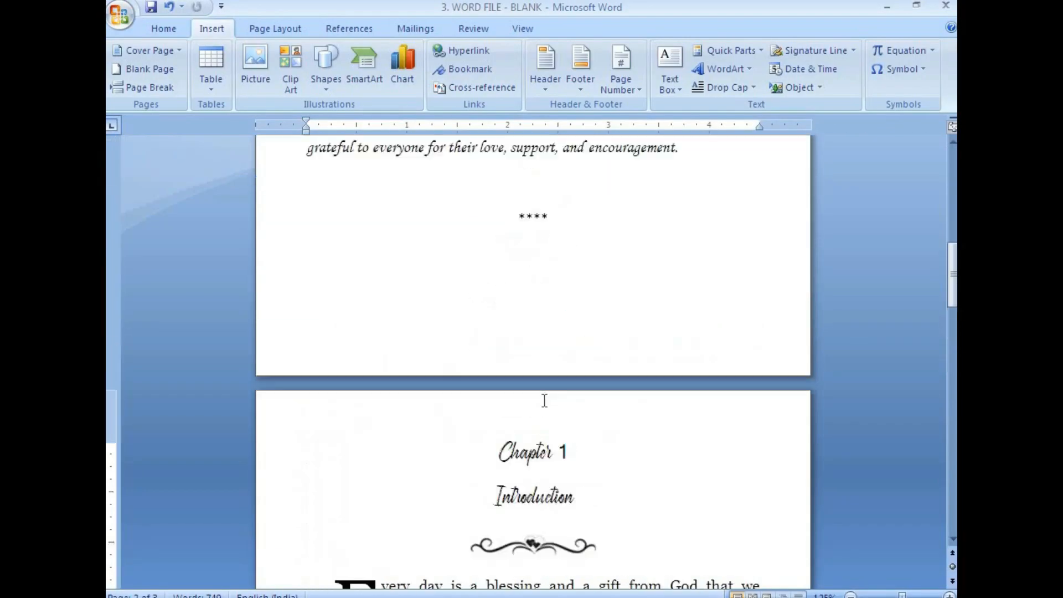
{"action": "scroll", "coordinate": [545, 403], "scroll_direction": "down", "scroll_amount": 6}
{"action": "scroll", "coordinate": [546, 416], "scroll_direction": "down", "scroll_amount": 10}
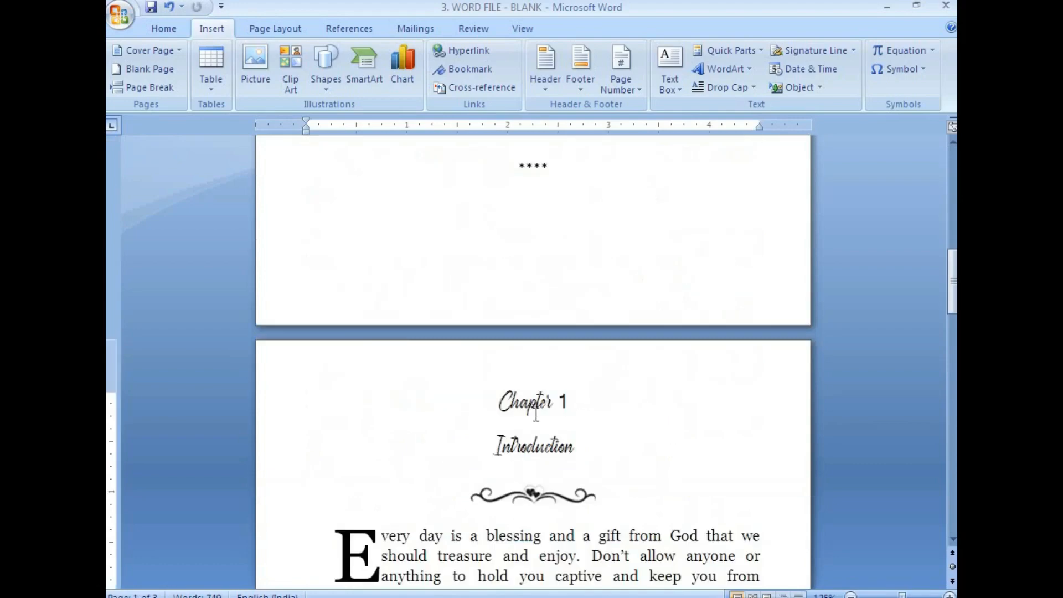
Publish the Word document as a PDF named 3. WORD FILE - BLANK in the PDF TO WORD folder, with standard optimization and opening after publishing.
{"action": "scroll", "coordinate": [533, 414], "scroll_direction": "down", "scroll_amount": 10}
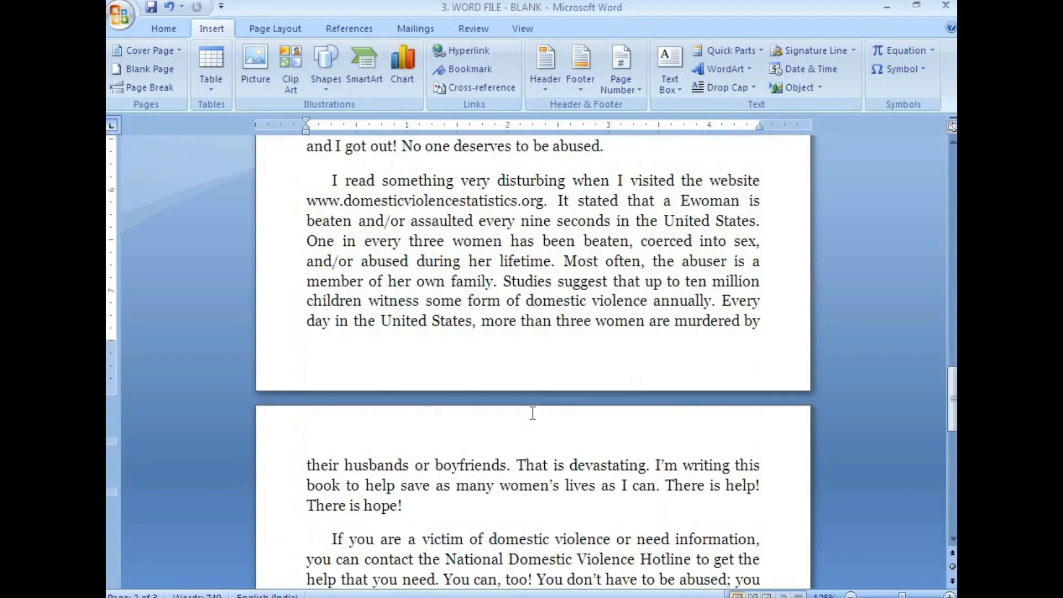
{"action": "scroll", "coordinate": [533, 411], "scroll_direction": "up", "scroll_amount": 8}
{"action": "scroll", "coordinate": [532, 411], "scroll_direction": "up", "scroll_amount": 6}
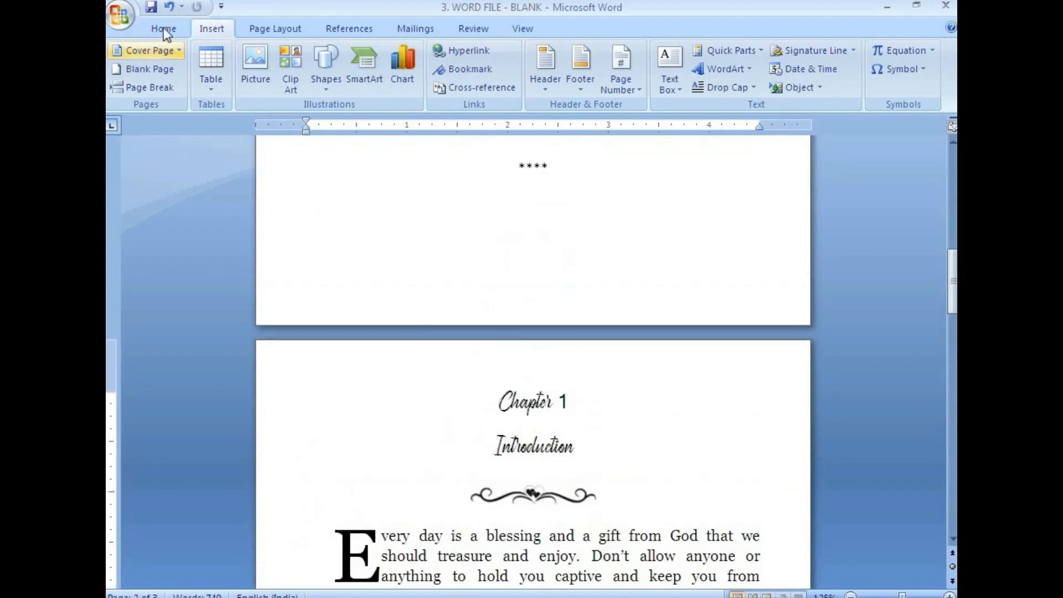
{"action": "left_click", "coordinate": [124, 17]}
{"action": "mouse_move", "coordinate": [155, 164]}
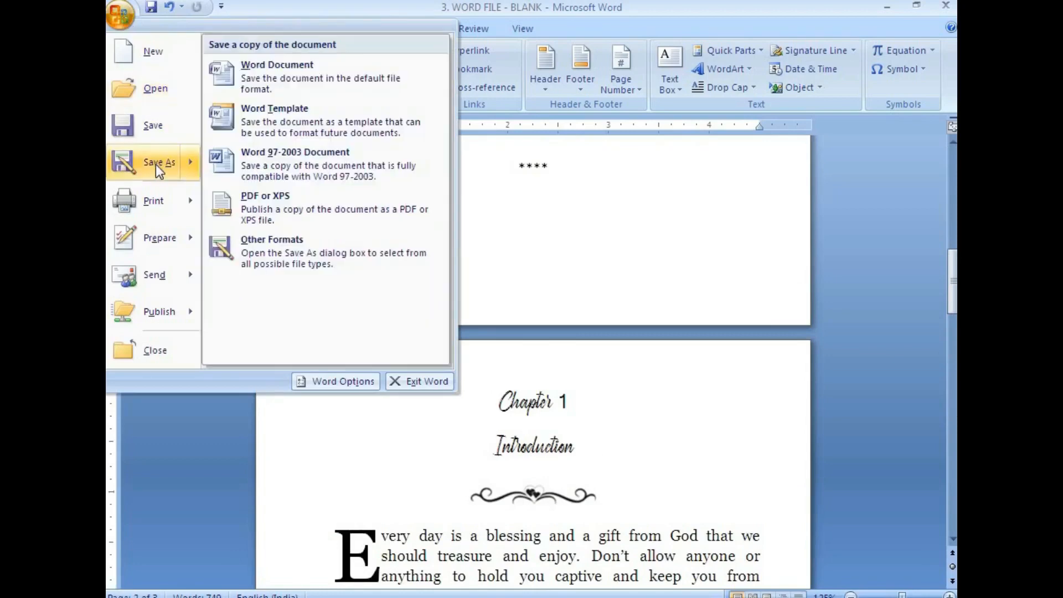
{"action": "left_click", "coordinate": [278, 210]}
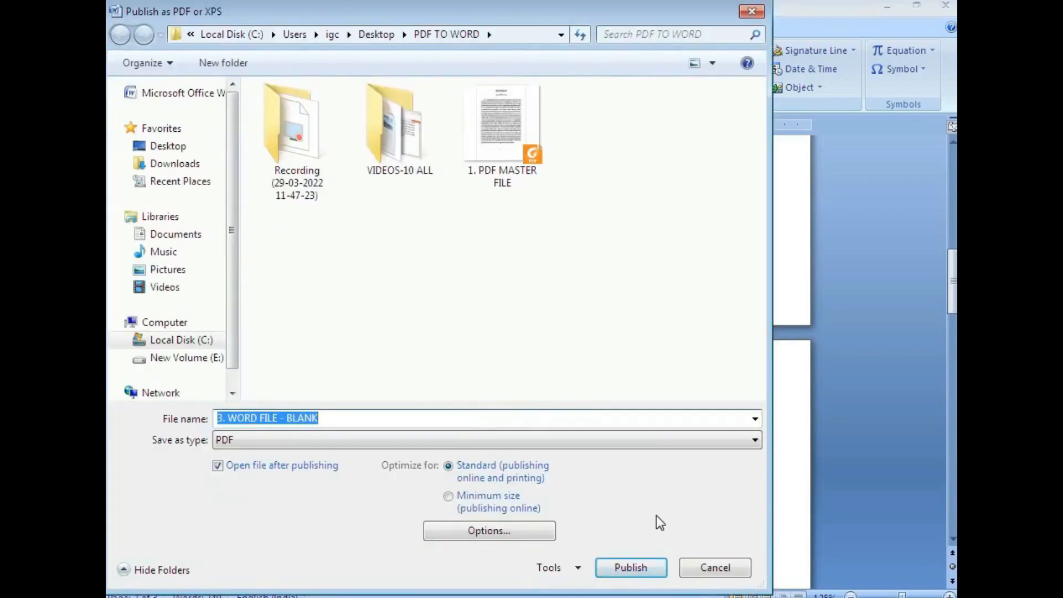
{"action": "left_click", "coordinate": [631, 568]}
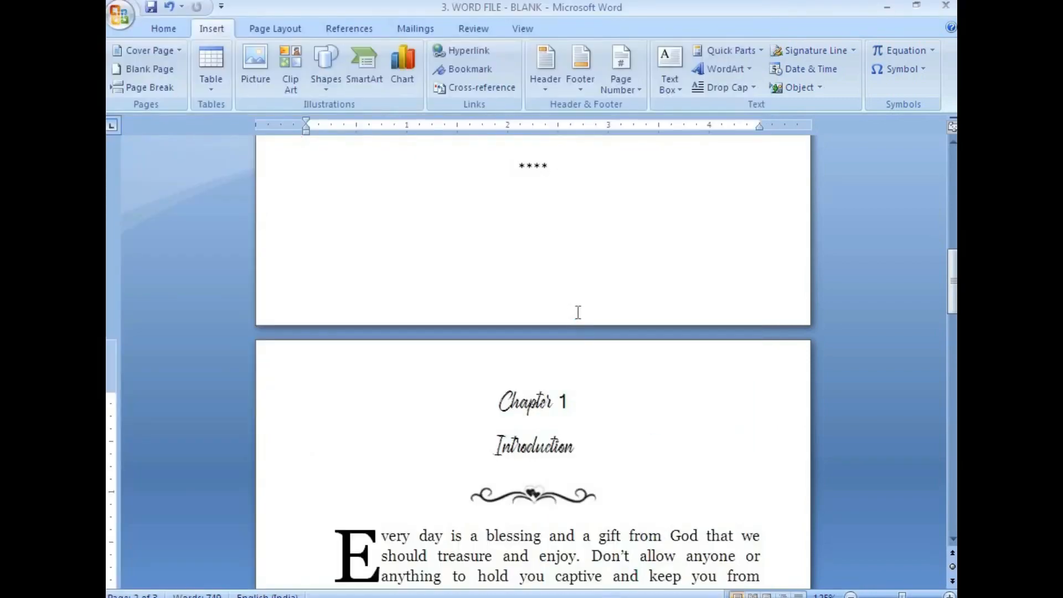
{"action": "scroll", "coordinate": [568, 302], "scroll_direction": "down", "scroll_amount": 3}
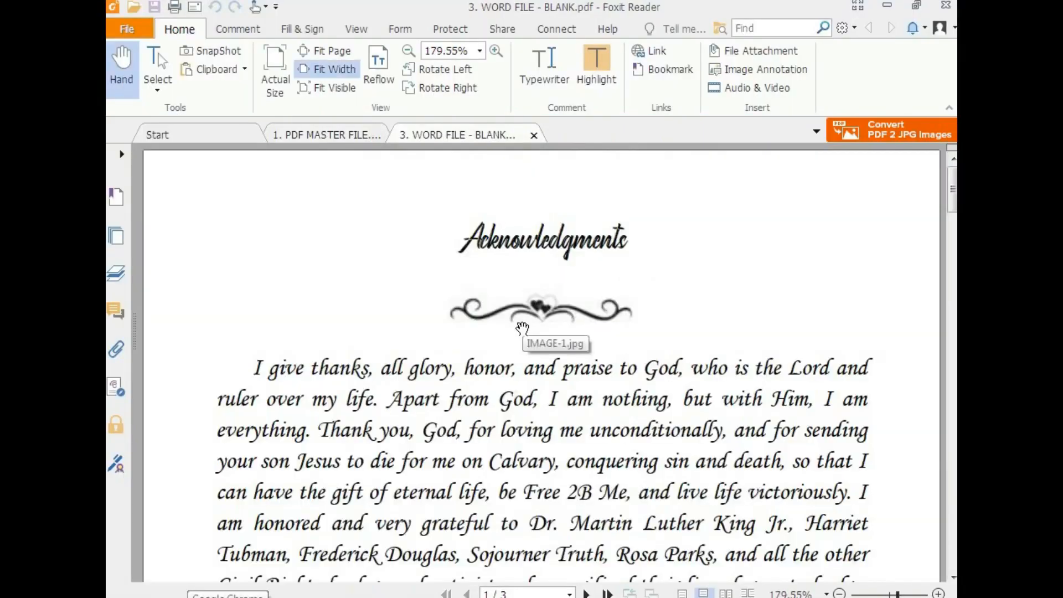
Review the published PDF at 100% zoom in Foxit Reader, from the Acknowledgments page through the Introduction and back.
{"action": "scroll", "coordinate": [522, 326], "scroll_direction": "down", "scroll_amount": 3}
{"action": "scroll", "coordinate": [523, 332], "scroll_direction": "down", "scroll_amount": 8}
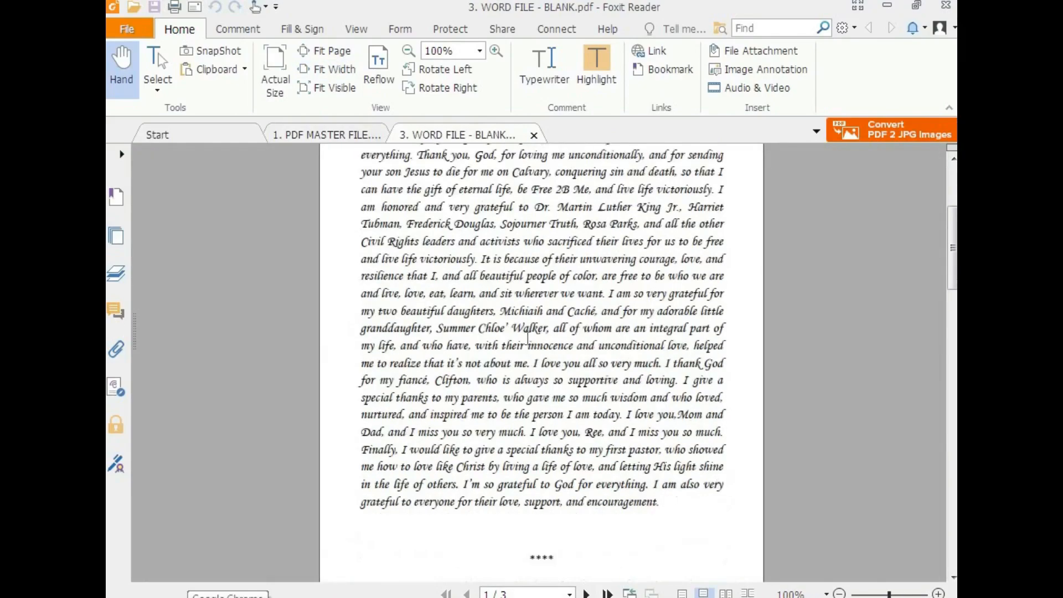
{"action": "scroll", "coordinate": [525, 344], "scroll_direction": "down", "scroll_amount": 15}
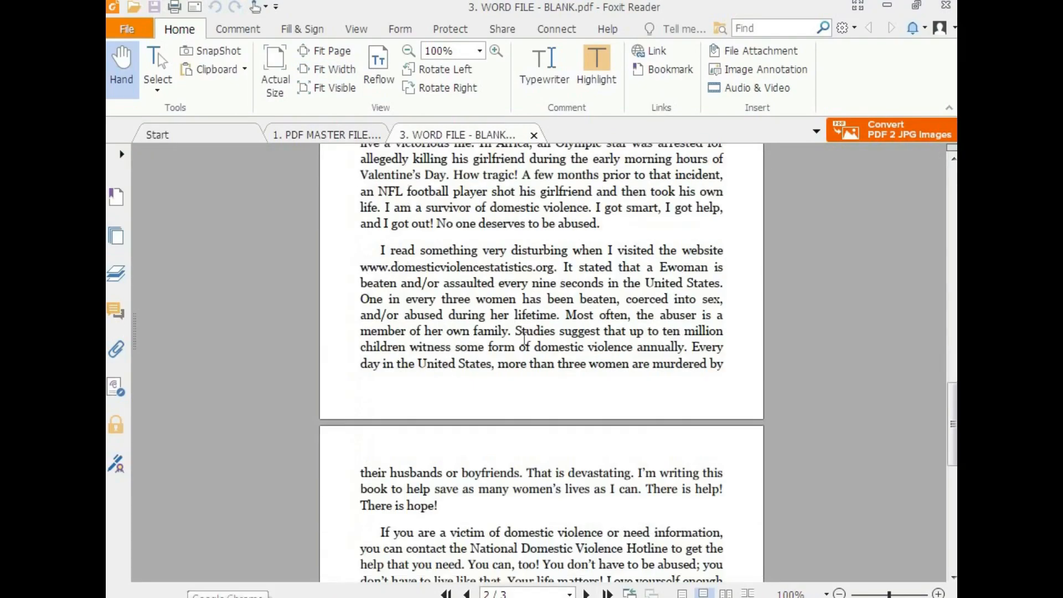
{"action": "scroll", "coordinate": [524, 339], "scroll_direction": "up", "scroll_amount": 15}
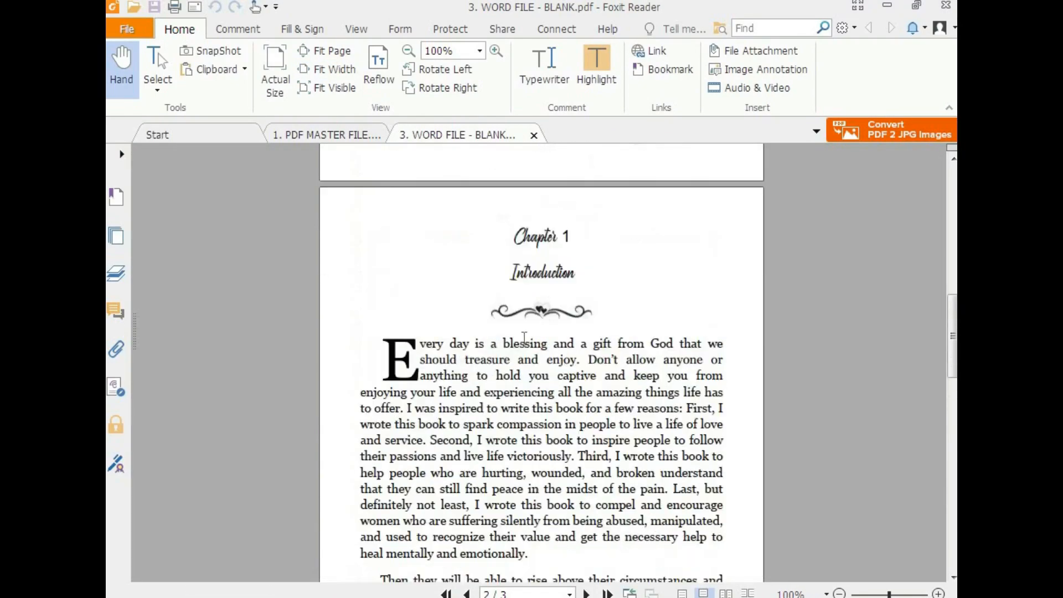
{"action": "scroll", "coordinate": [524, 336], "scroll_direction": "up", "scroll_amount": 2}
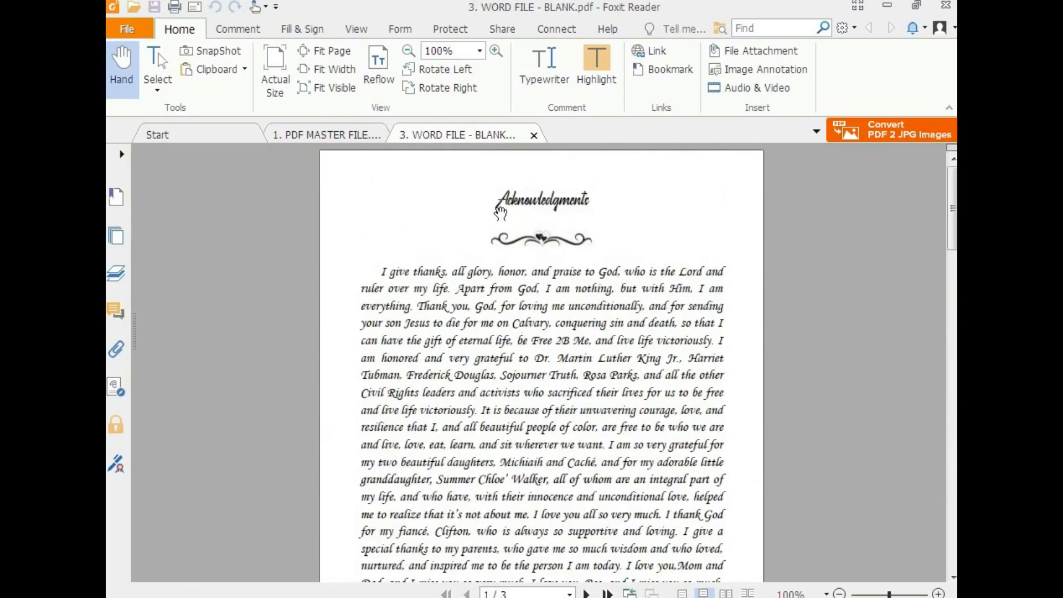
Compare the Acknowledgments page in 1. PDF MASTER FILE with the same page in the published PDF.
{"action": "left_click", "coordinate": [345, 136]}
{"action": "scroll", "coordinate": [526, 266], "scroll_direction": "up", "scroll_amount": 2}
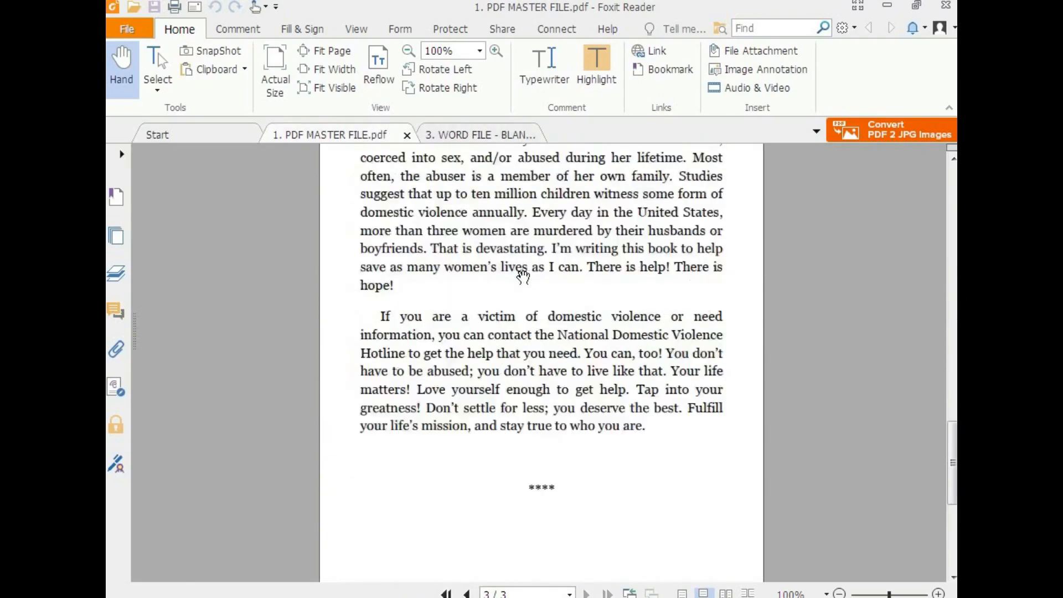
{"action": "scroll", "coordinate": [505, 280], "scroll_direction": "down", "scroll_amount": 5}
{"action": "scroll", "coordinate": [525, 272], "scroll_direction": "up", "scroll_amount": 3}
{"action": "scroll", "coordinate": [532, 319], "scroll_direction": "up", "scroll_amount": 8}
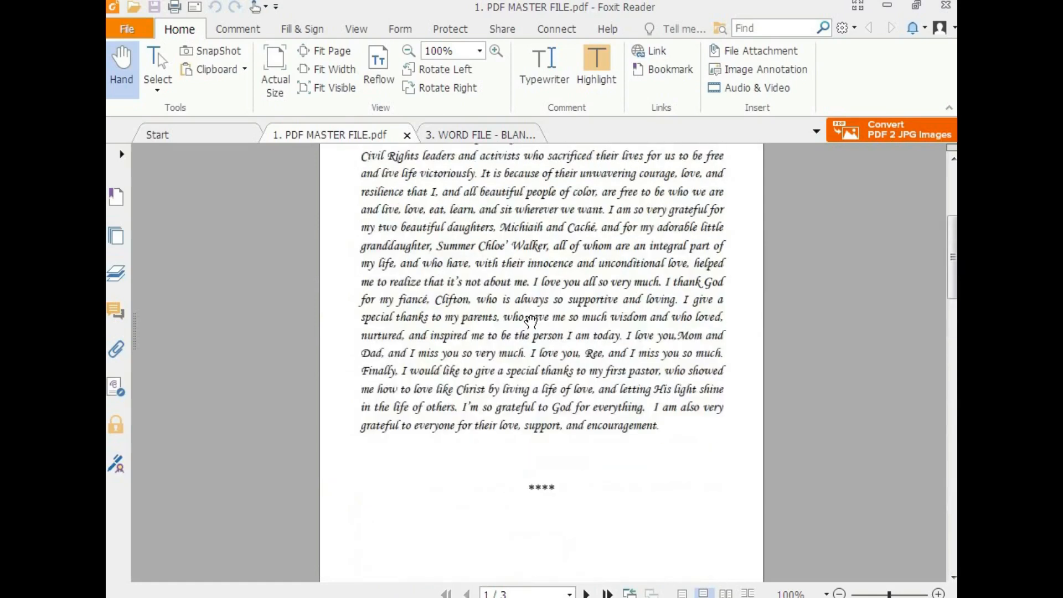
{"action": "left_click", "coordinate": [467, 135]}
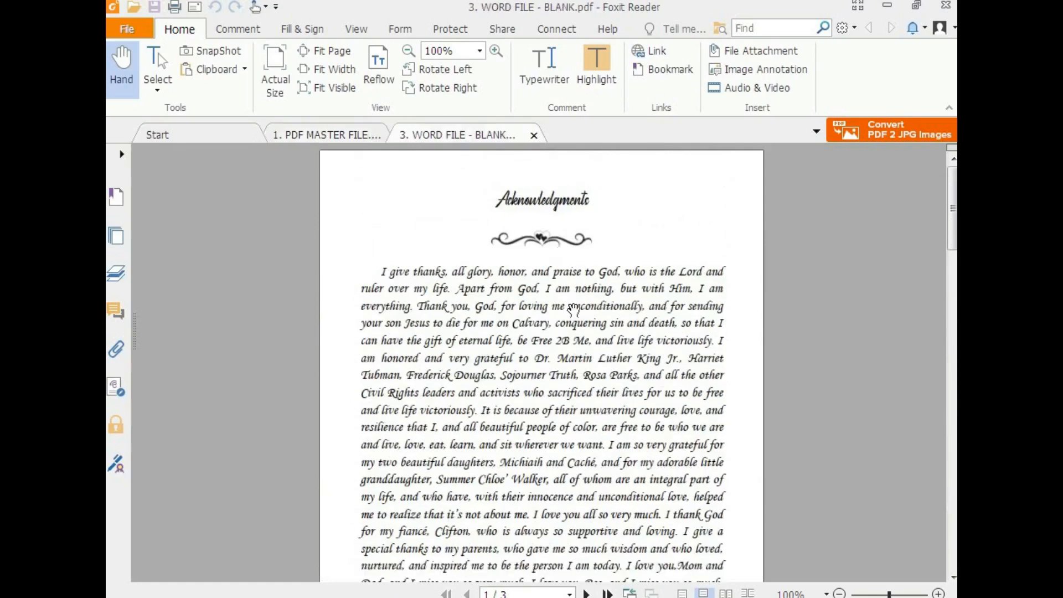
{"action": "left_click", "coordinate": [342, 136]}
{"action": "left_click", "coordinate": [443, 135]}
Compare the Chapter 1 heading, ornament and drop cap between both PDFs, and check the published Introduction through the closing asterisks.
{"action": "scroll", "coordinate": [525, 333], "scroll_direction": "down", "scroll_amount": 8}
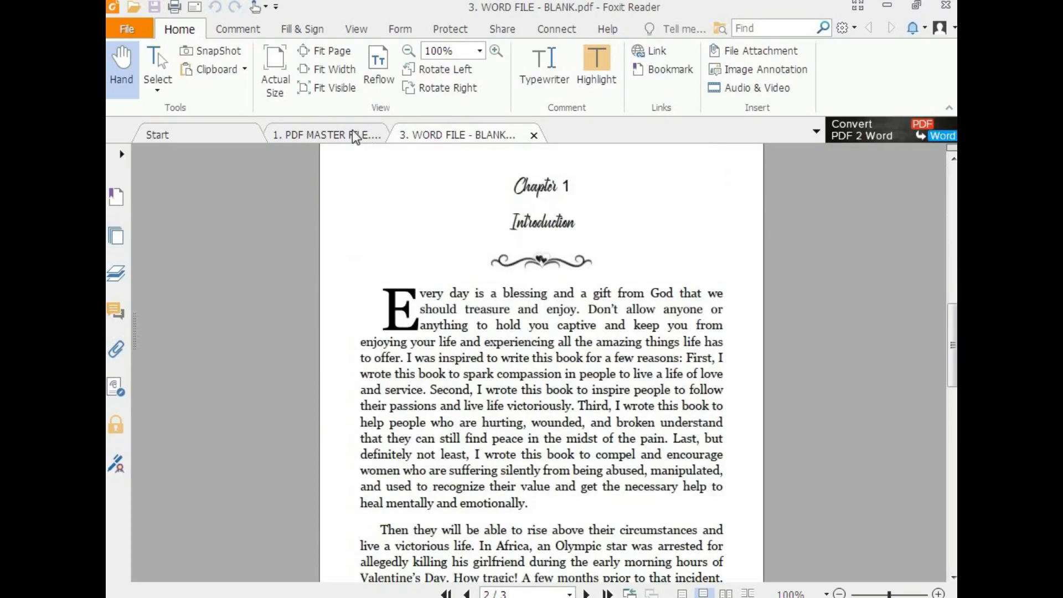
{"action": "left_click", "coordinate": [336, 136]}
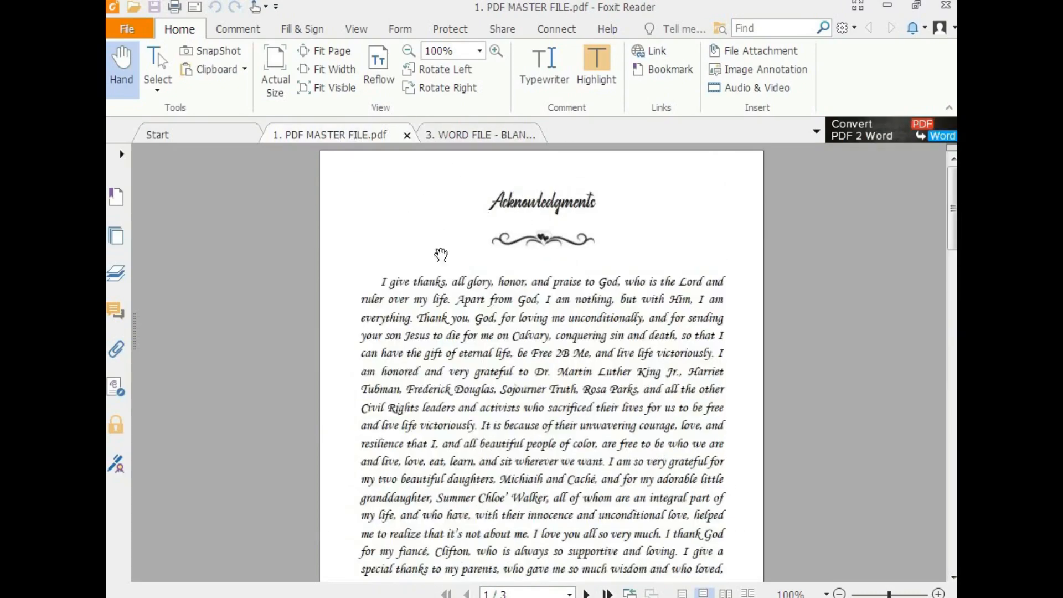
{"action": "scroll", "coordinate": [528, 327], "scroll_direction": "down", "scroll_amount": 8}
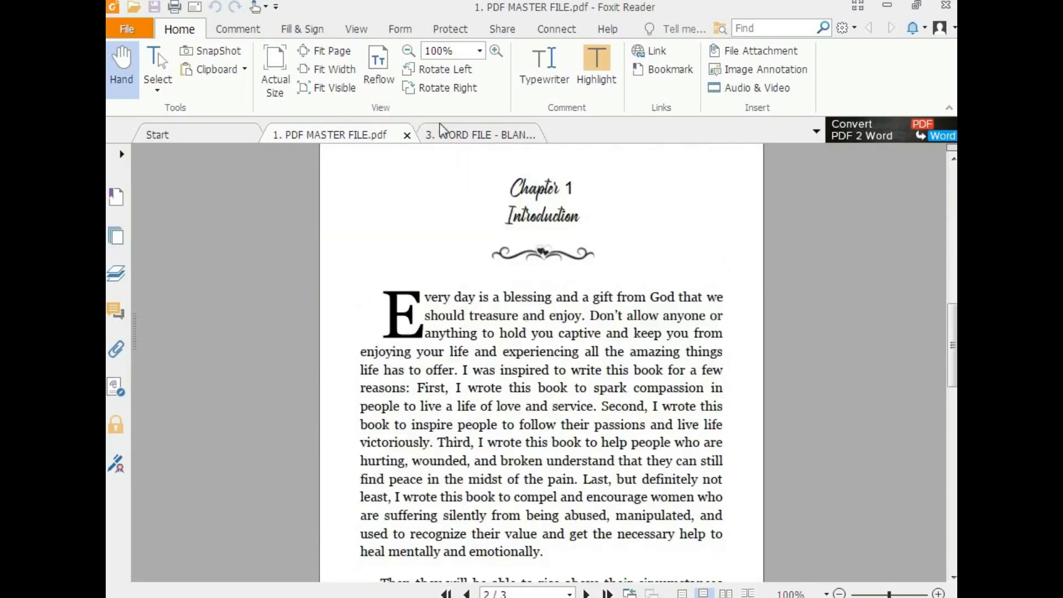
{"action": "left_click", "coordinate": [457, 136]}
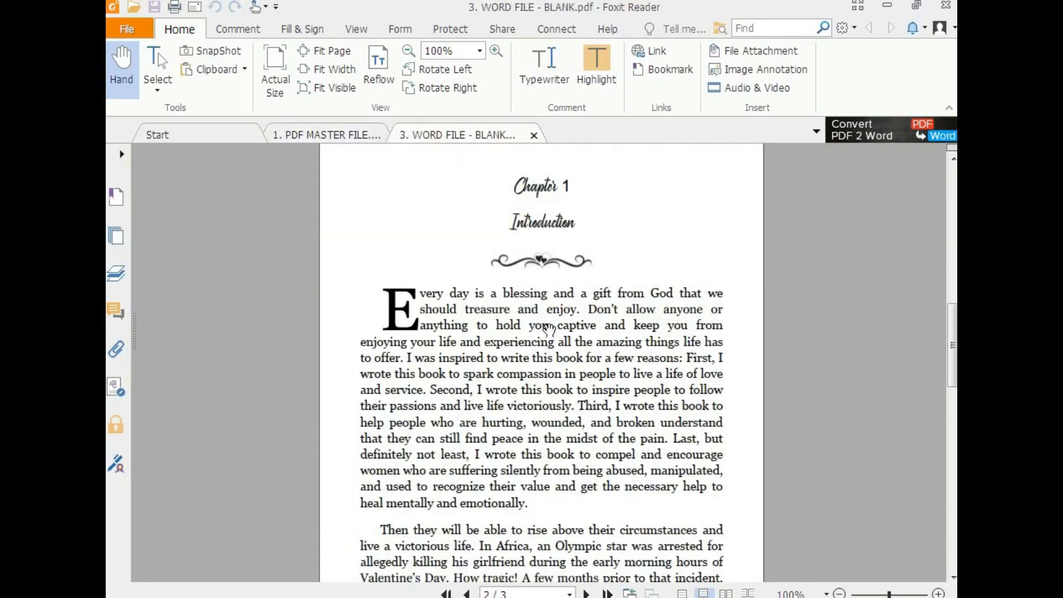
{"action": "scroll", "coordinate": [525, 420], "scroll_direction": "down", "scroll_amount": 6}
{"action": "scroll", "coordinate": [525, 425], "scroll_direction": "down", "scroll_amount": 5}
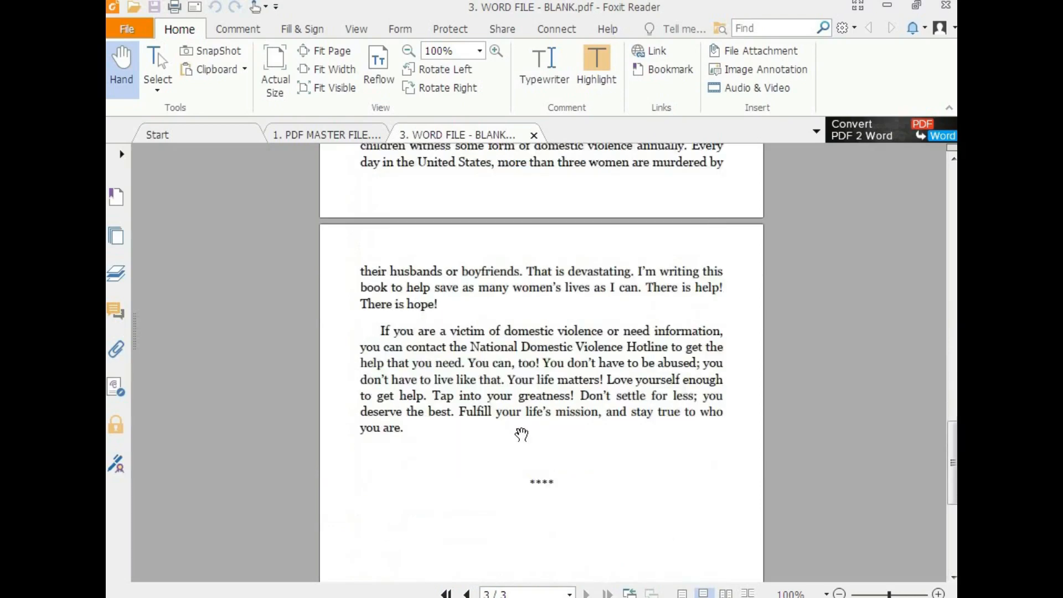